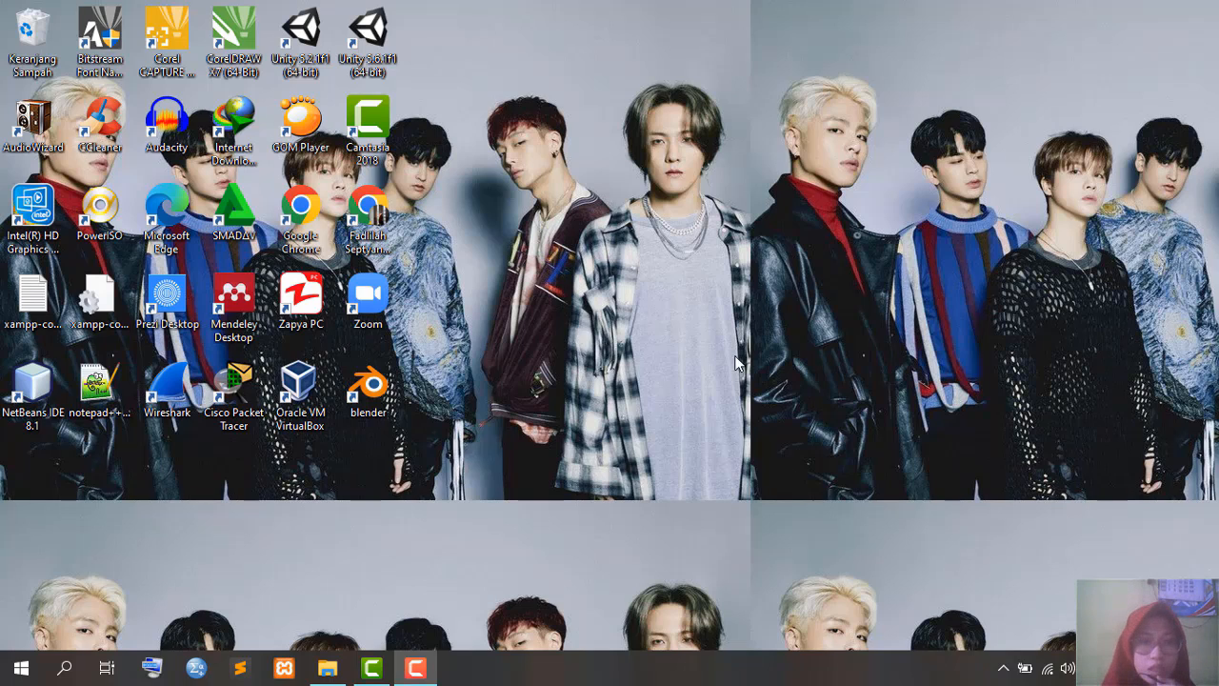
pyautogui.click(569, 193)
pyautogui.rightClick(569, 193)
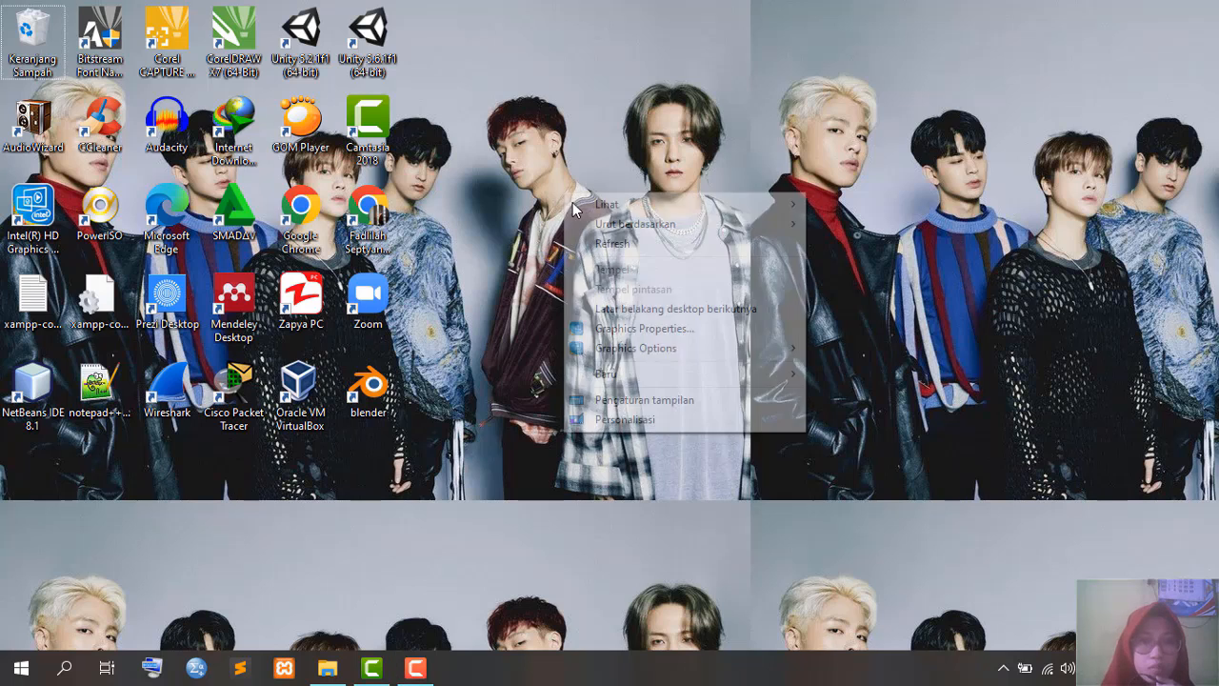
pyautogui.click(581, 240)
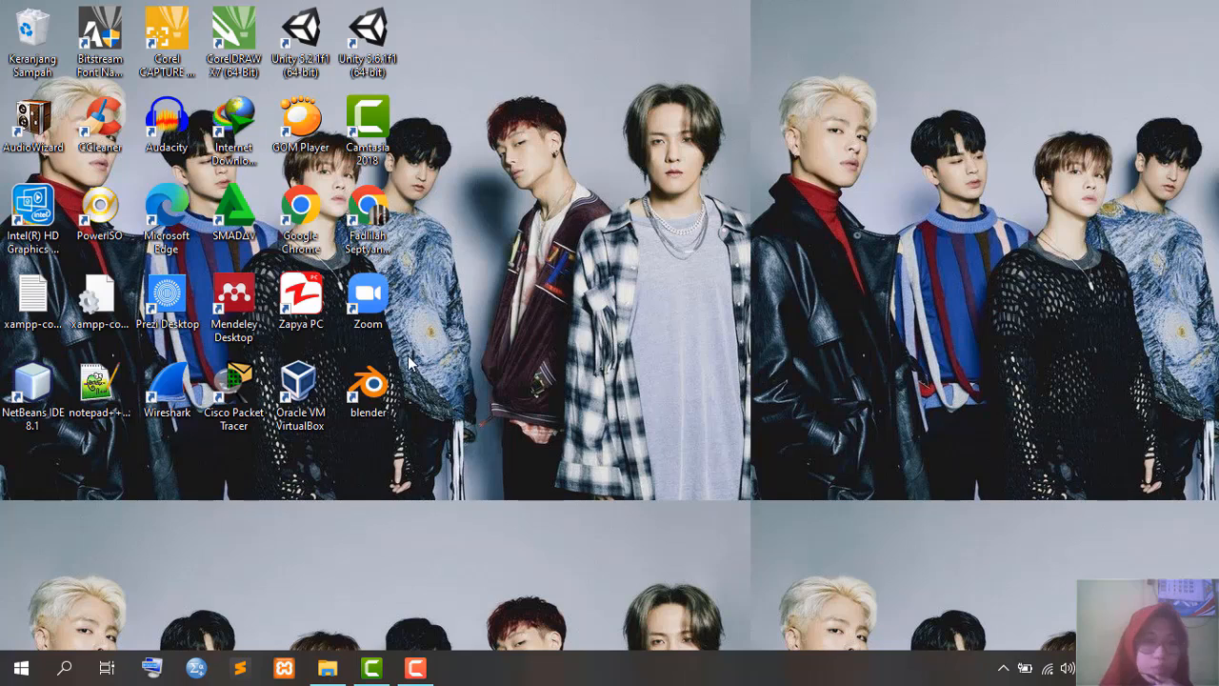
# - Open Oracle VM VirtualBox from the desktop and dismiss the new-version notice
pyautogui.click(320, 383)
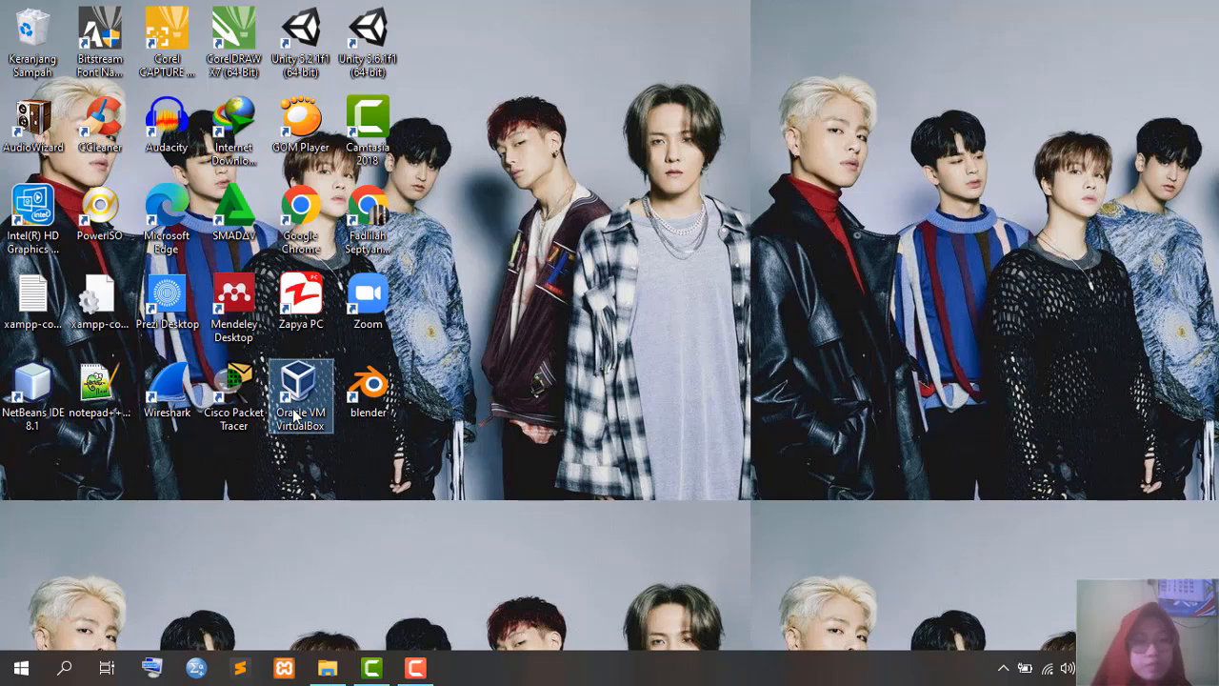
pyautogui.doubleClick(297, 395)
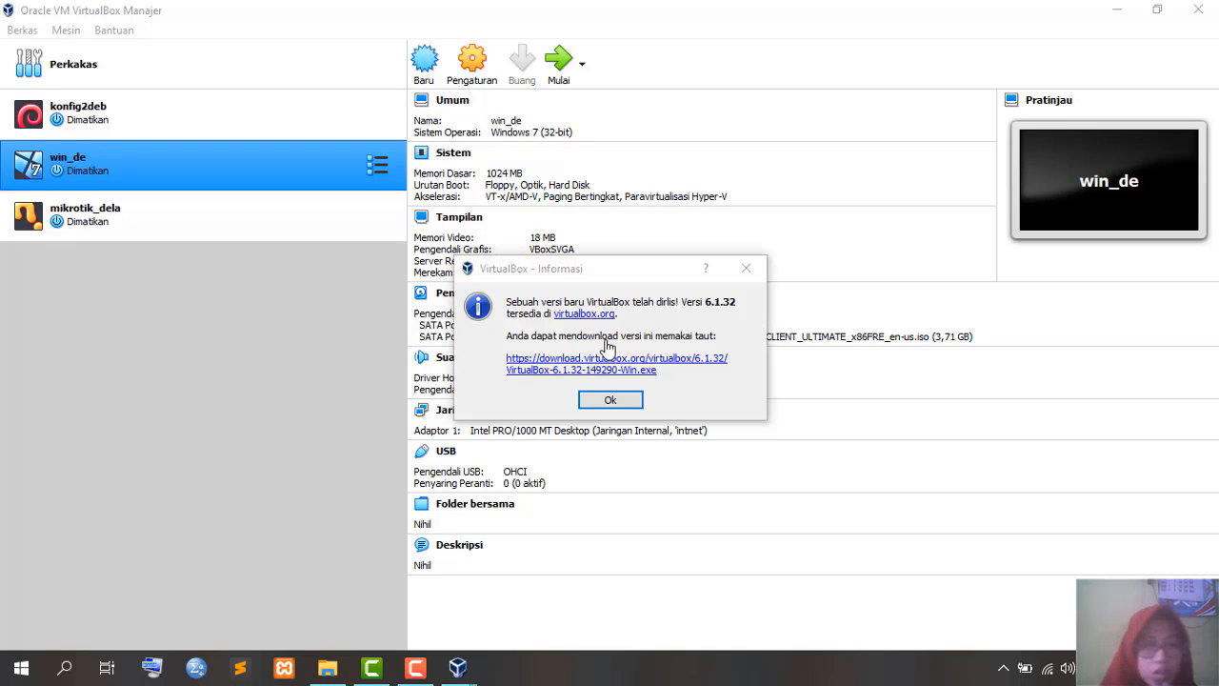
pyautogui.click(748, 269)
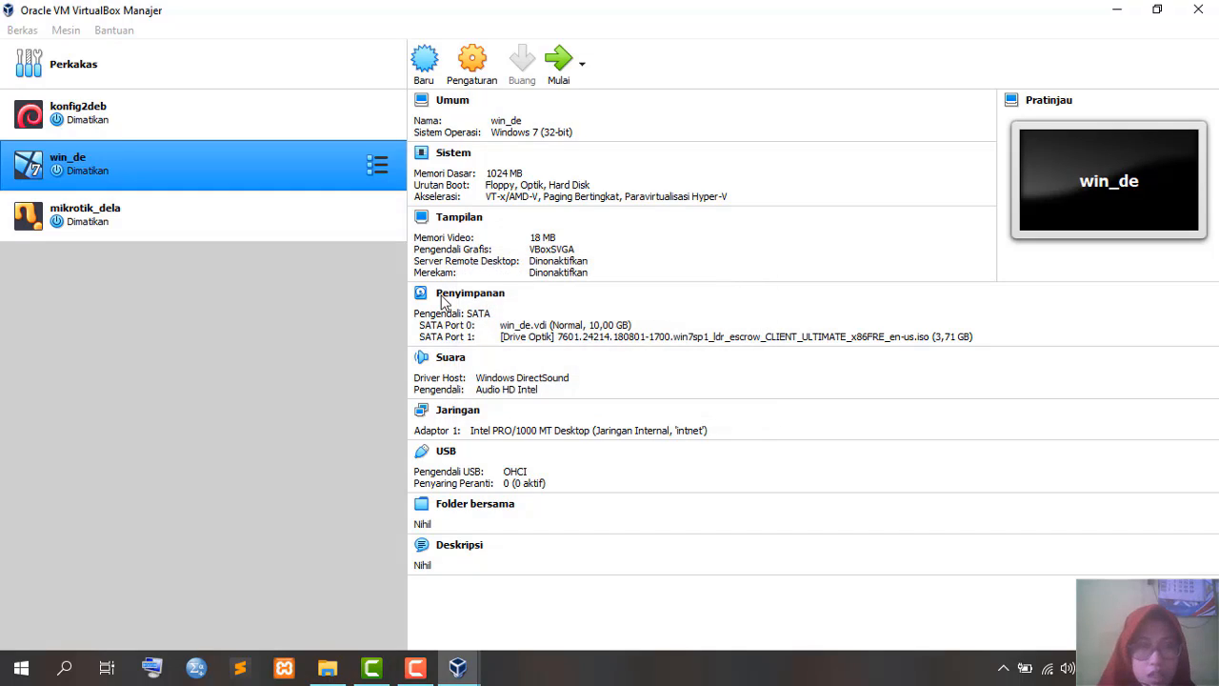
# - Begin a new virtual machine named "mikrotik_" plus the owner's first name, with type Other, version Other/Unknown and 64 MB memory
pyautogui.click(433, 67)
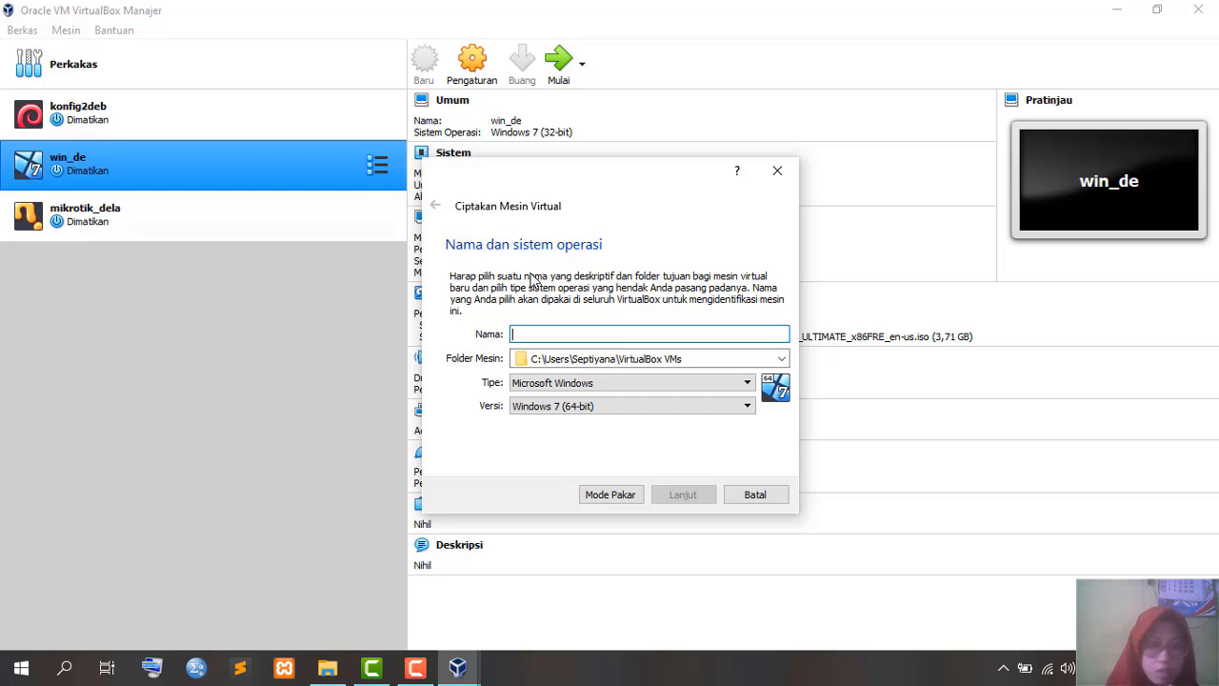
pyautogui.write('mikrotik_fadlilah')
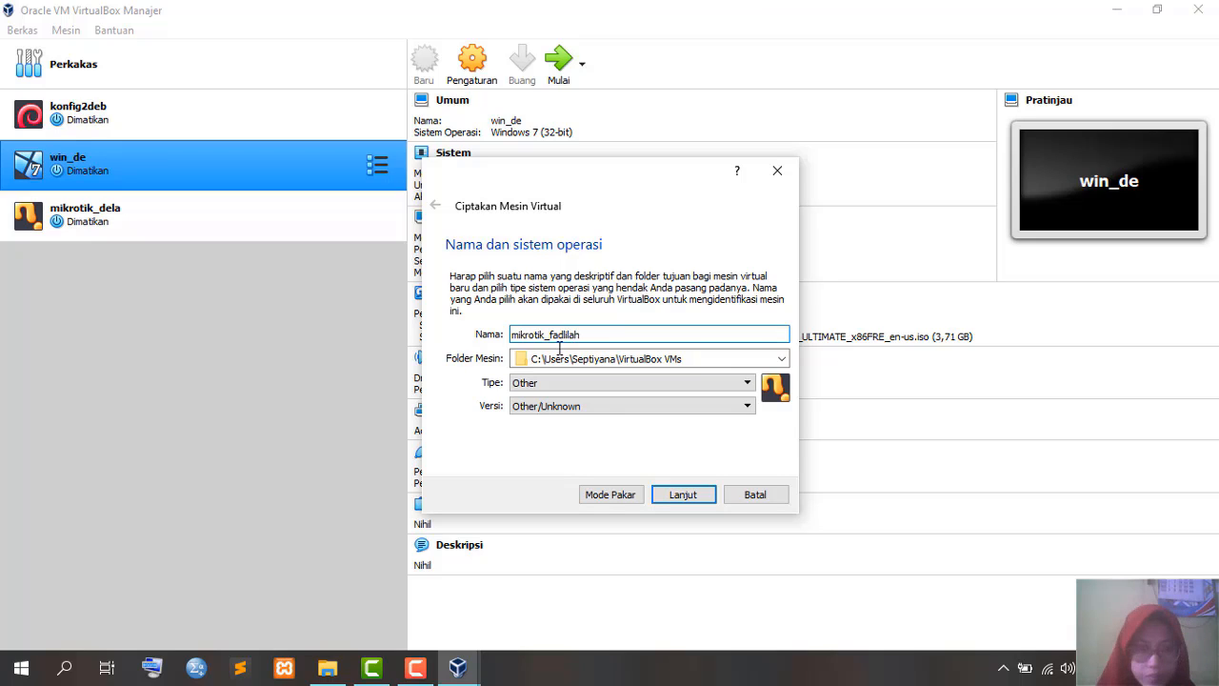
pyautogui.click(621, 388)
pyautogui.press('Tab')
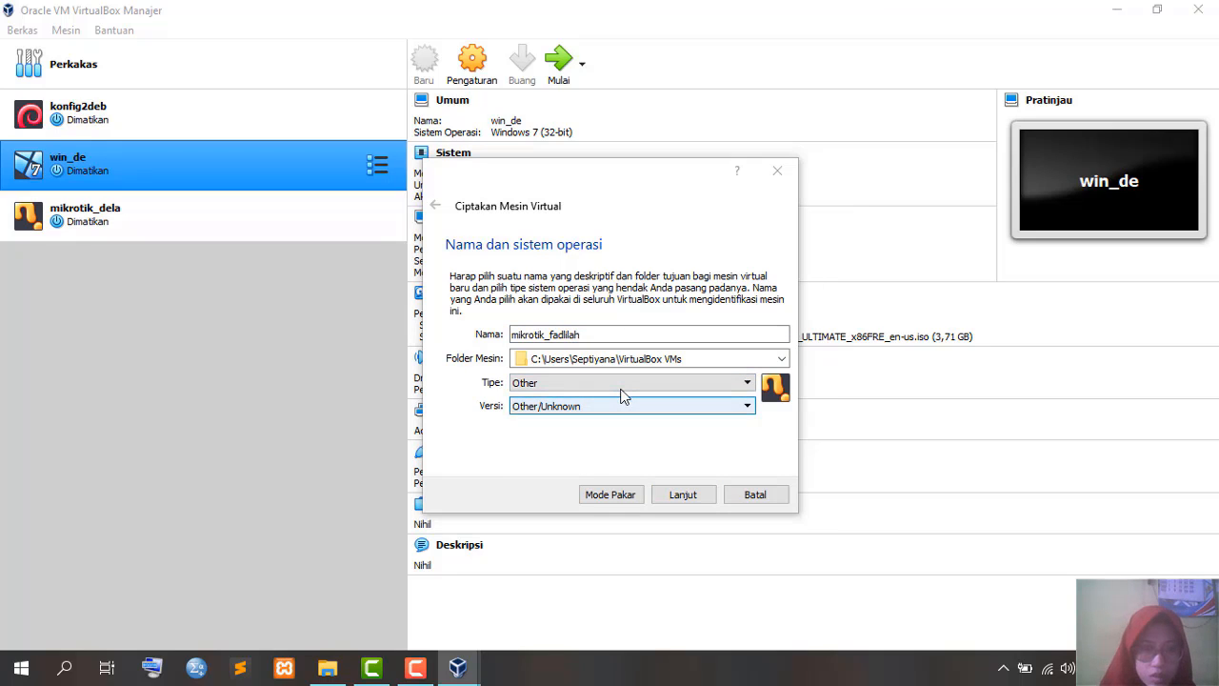
pyautogui.press('Tab')
pyautogui.press('Tab')
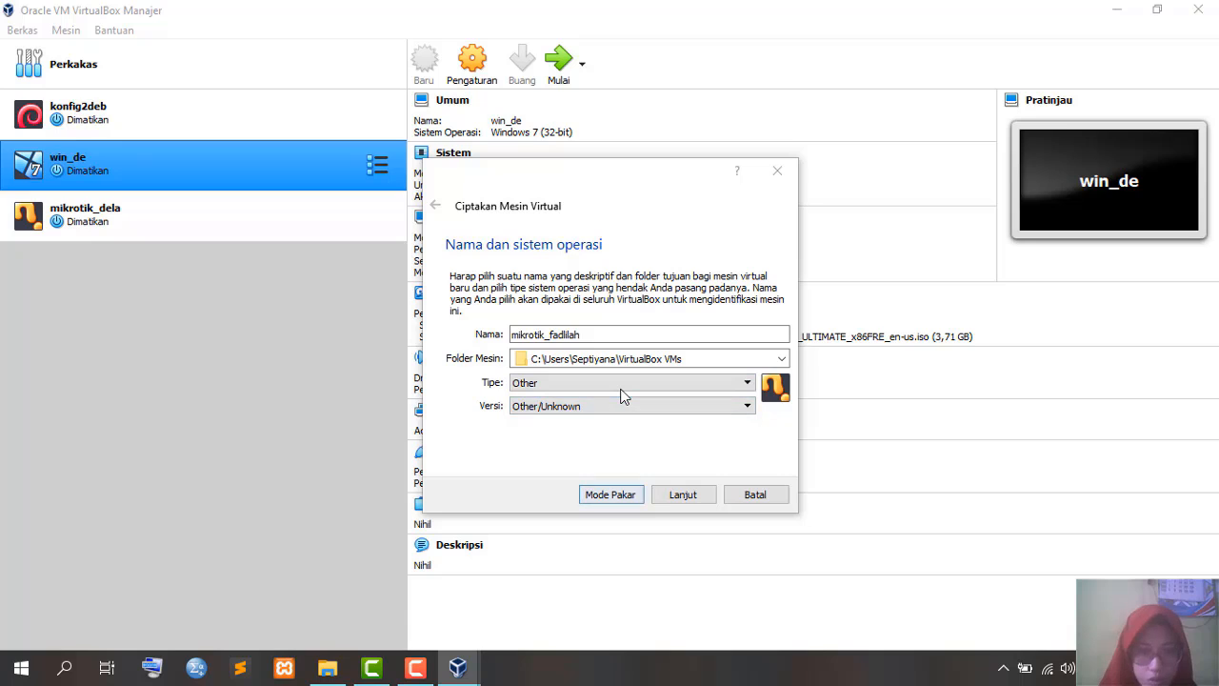
pyautogui.click(687, 497)
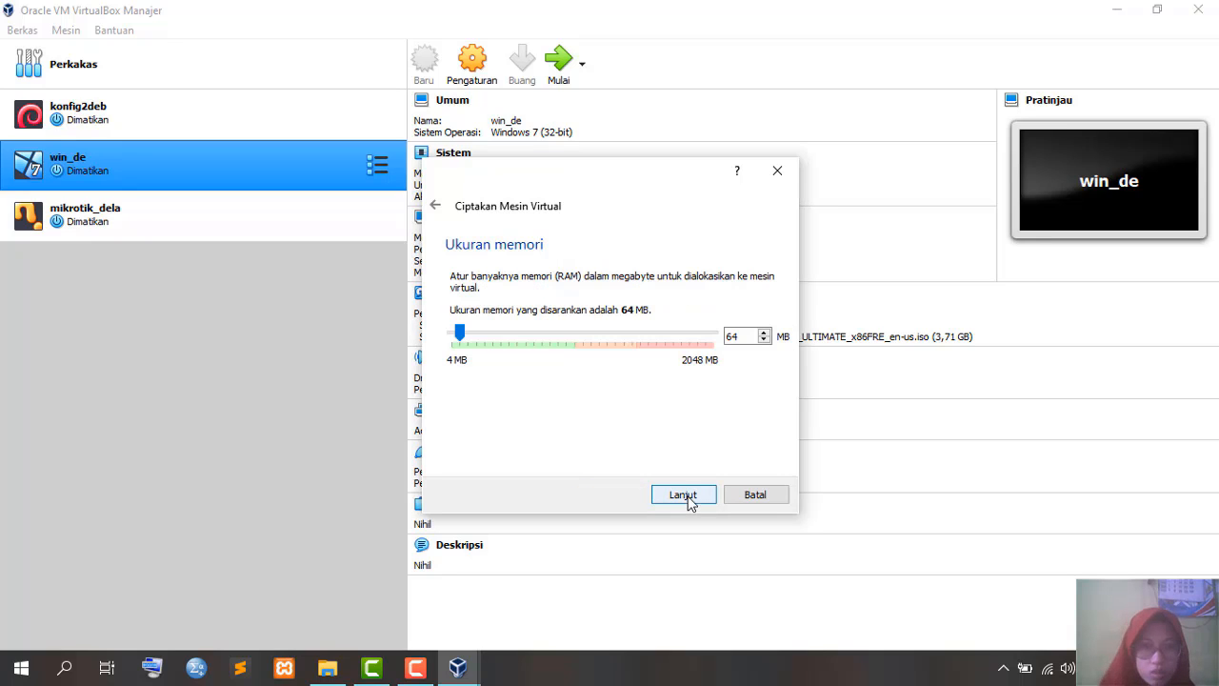
pyautogui.click(700, 508)
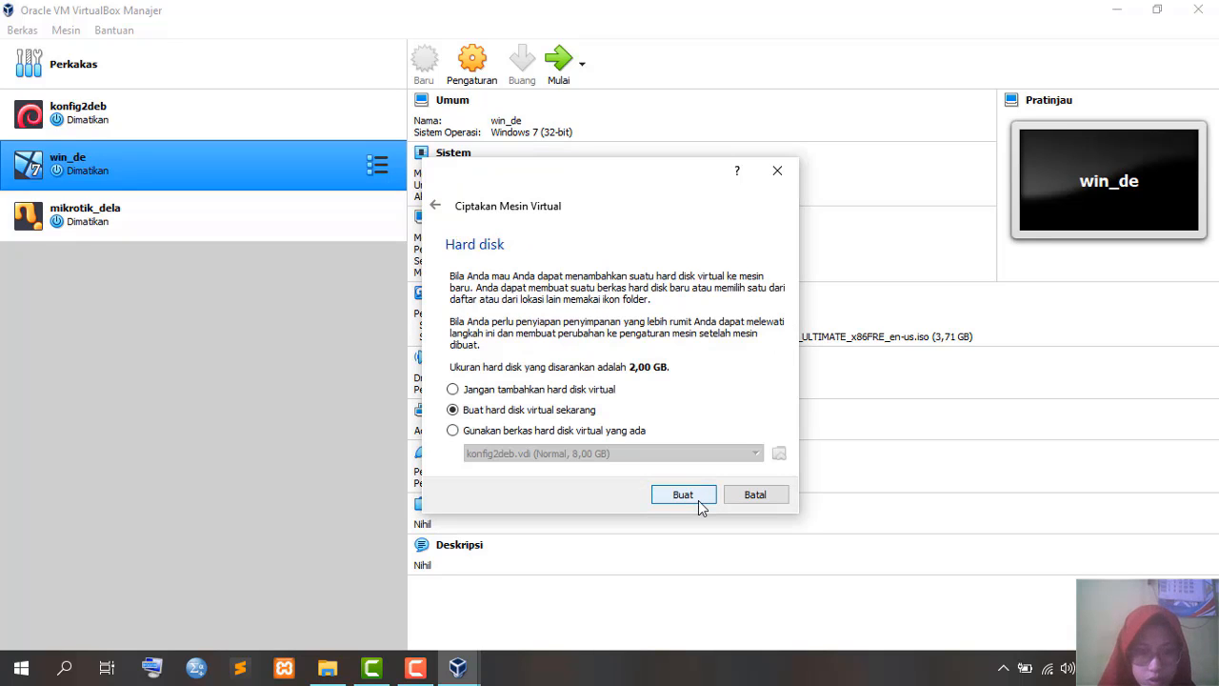
# - Create a dynamically allocated 2.00 GB VDI hard disk for the machine and finish creating it
pyautogui.click(700, 505)
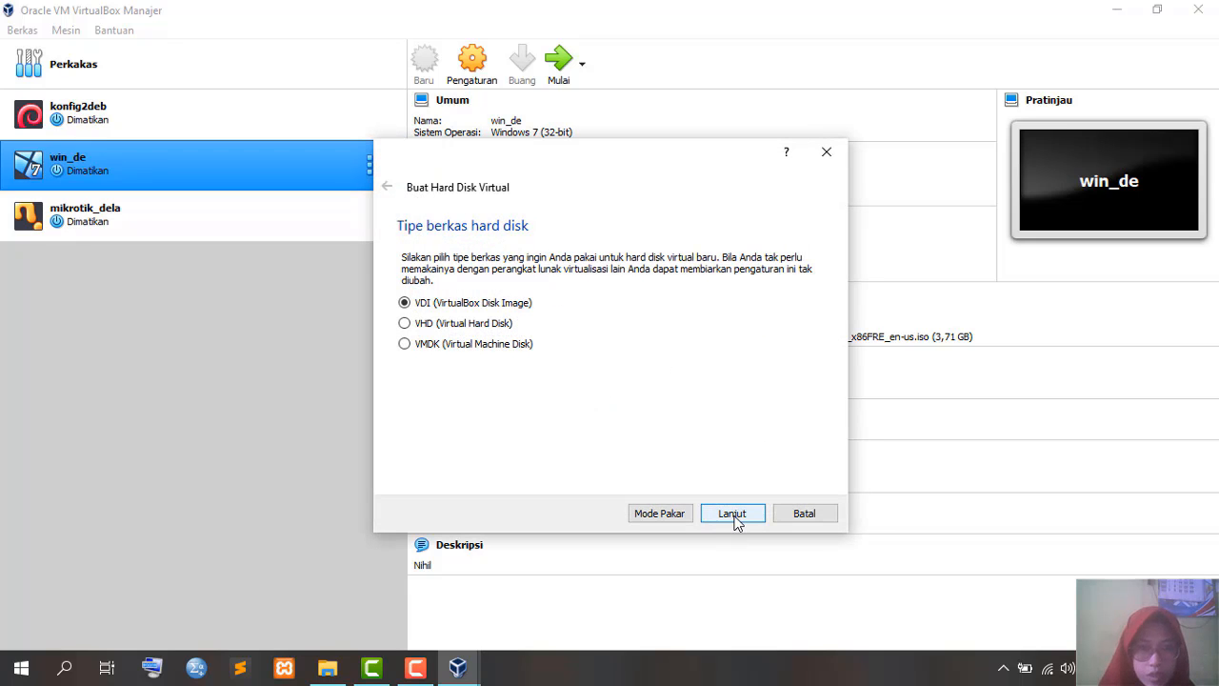
pyautogui.click(733, 516)
pyautogui.click(733, 515)
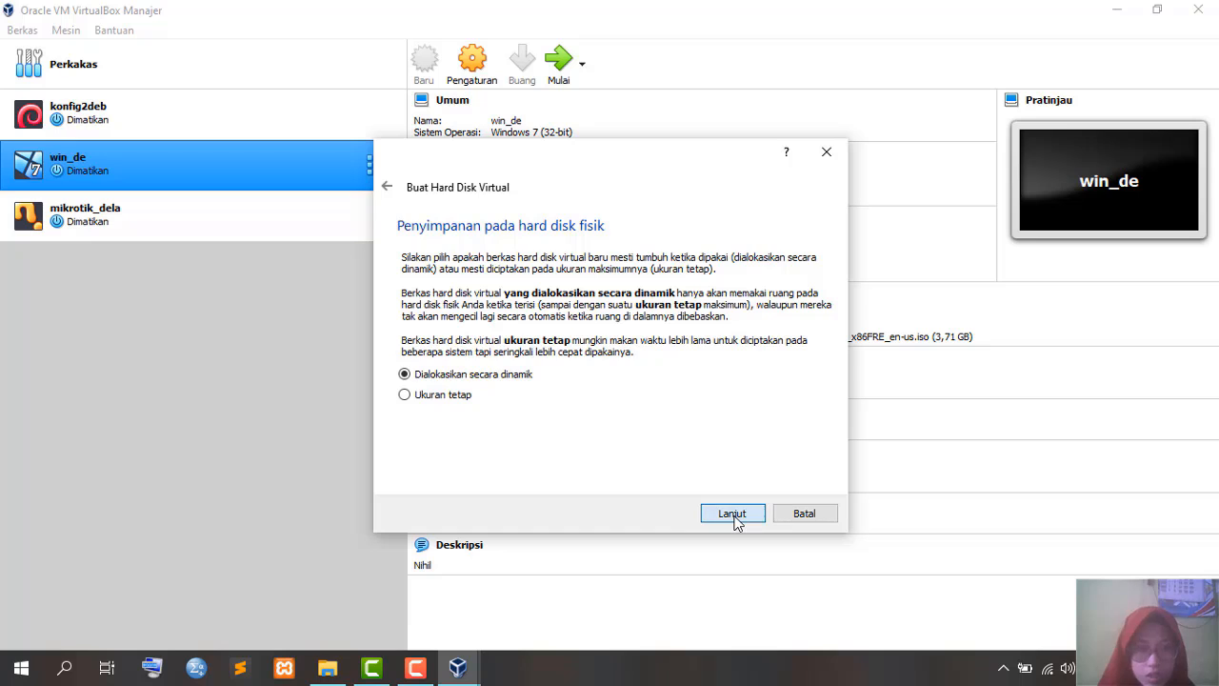
pyautogui.click(732, 516)
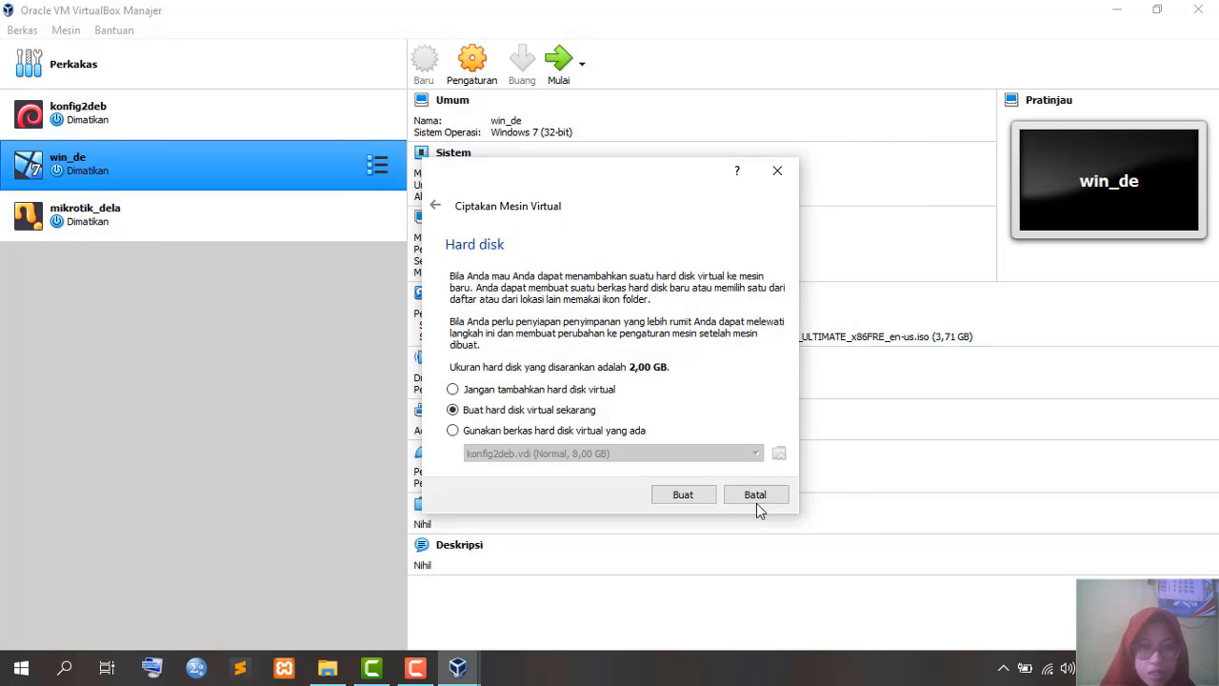
pyautogui.click(674, 492)
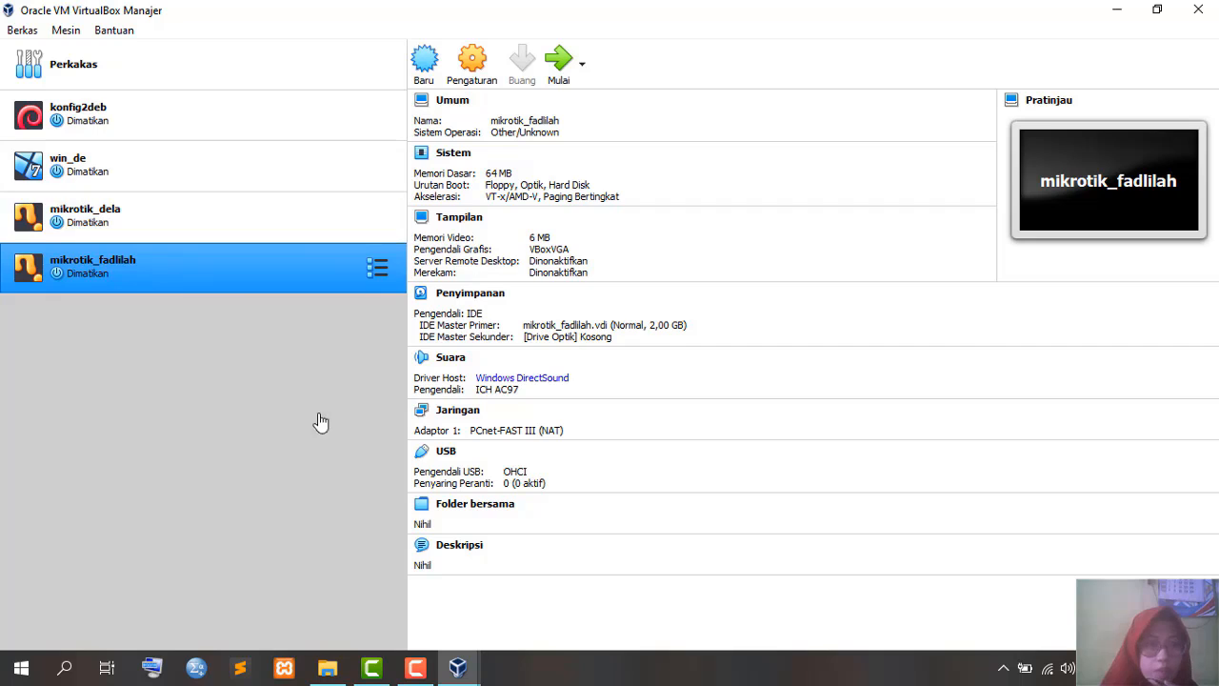
# - In the new machine's storage settings, load mikrotik-6.33.iso into the empty optical drive
pyautogui.click(463, 71)
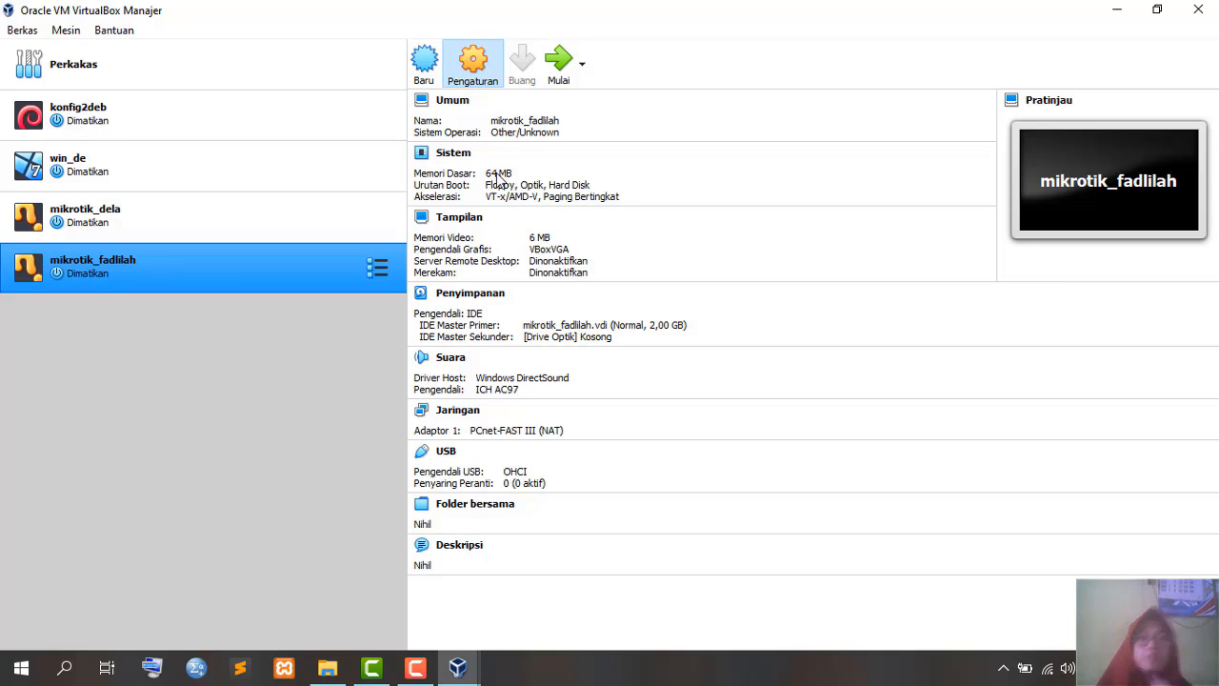
pyautogui.click(487, 59)
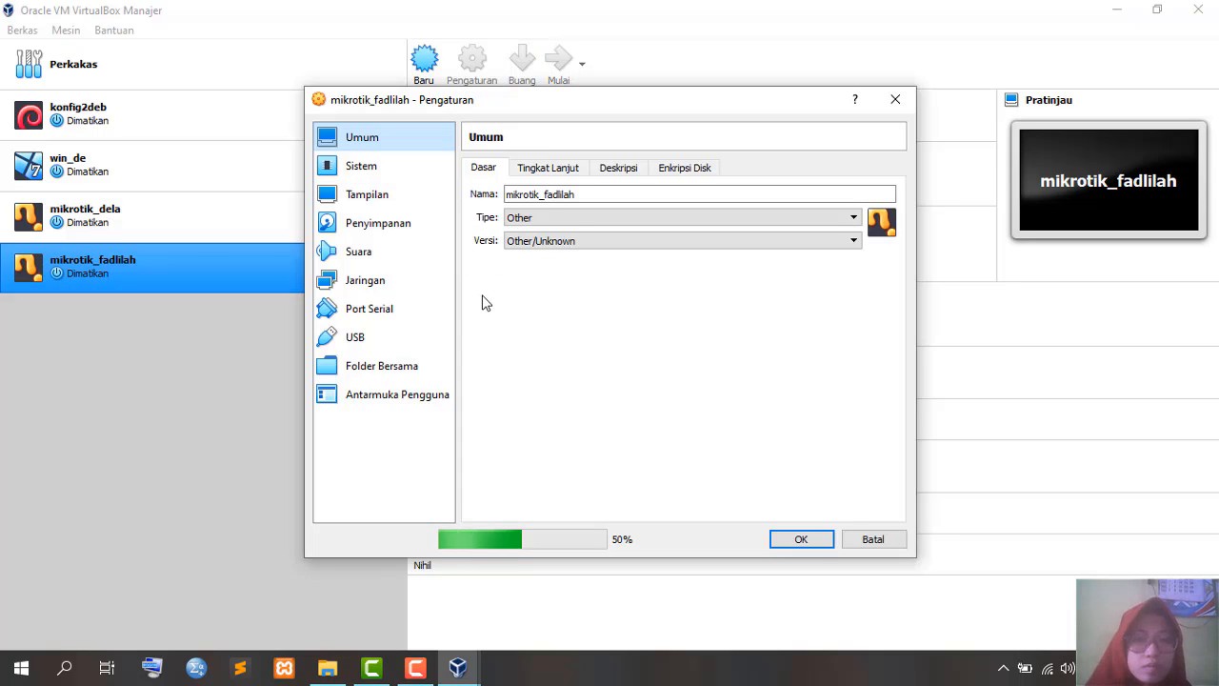
pyautogui.click(420, 234)
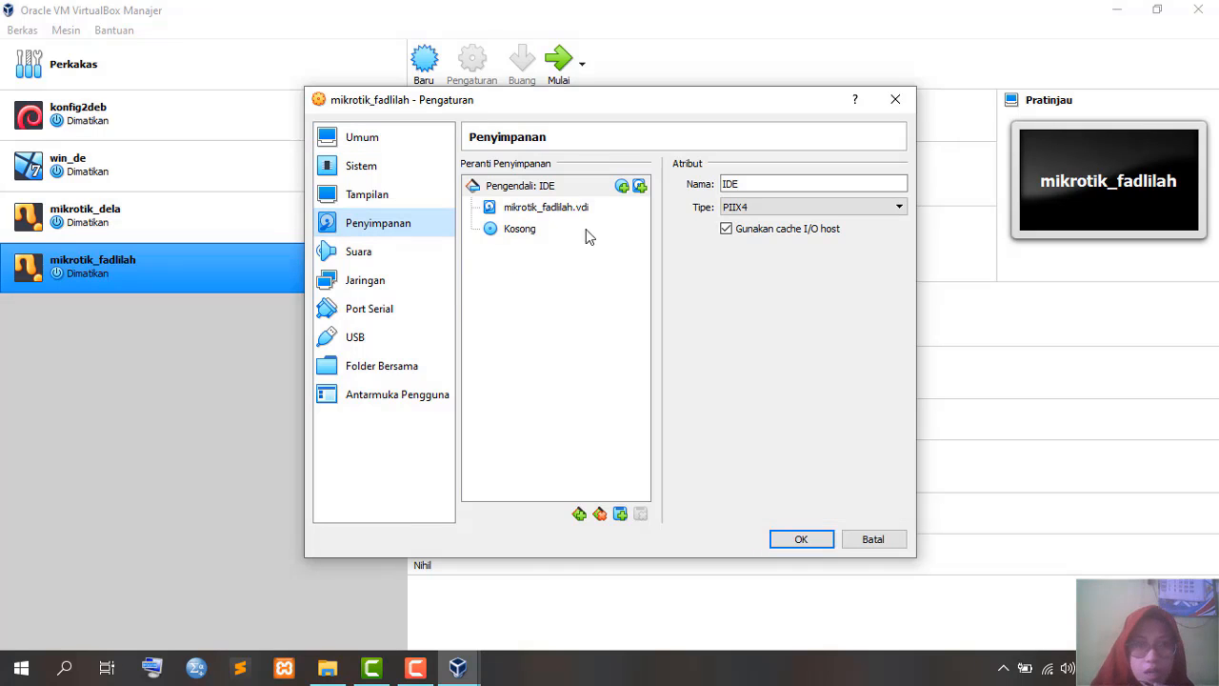
pyautogui.click(543, 207)
pyautogui.click(522, 231)
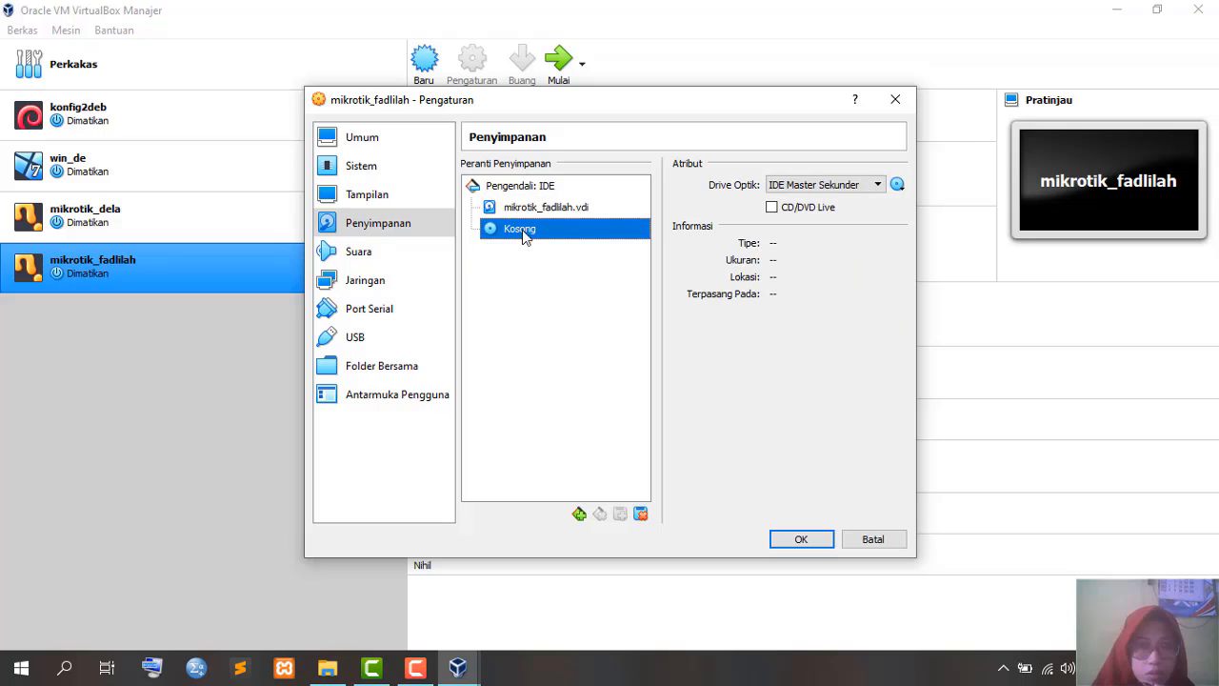
pyautogui.click(898, 185)
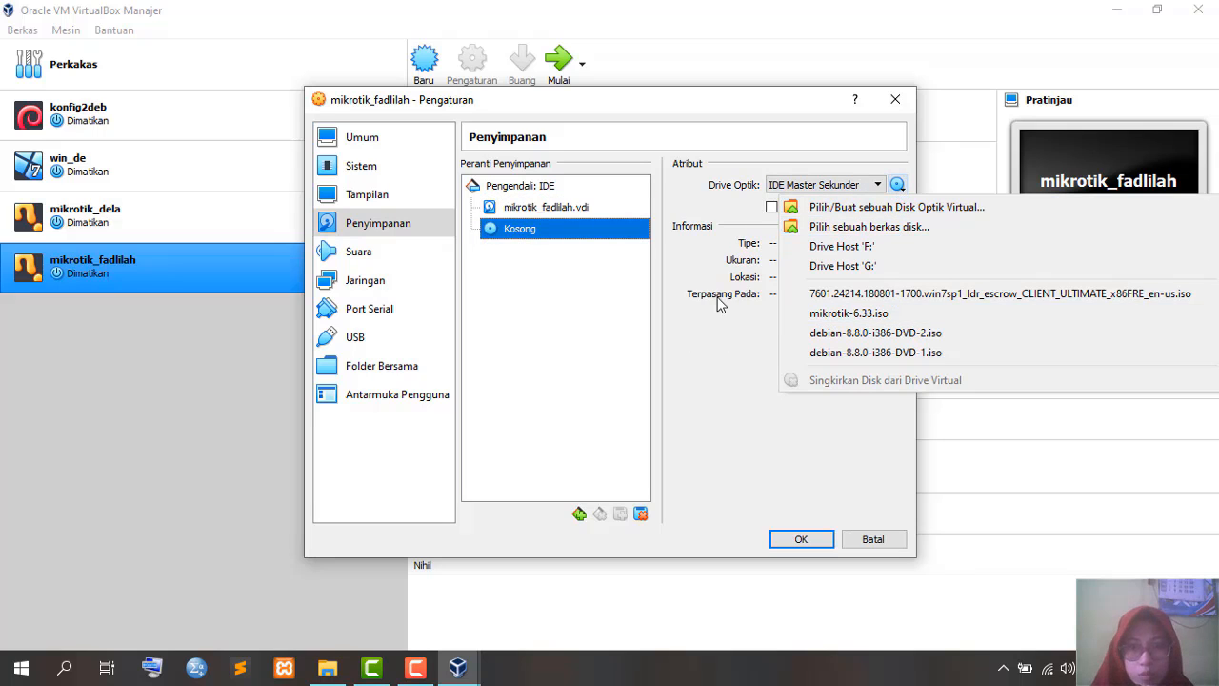
pyautogui.click(898, 314)
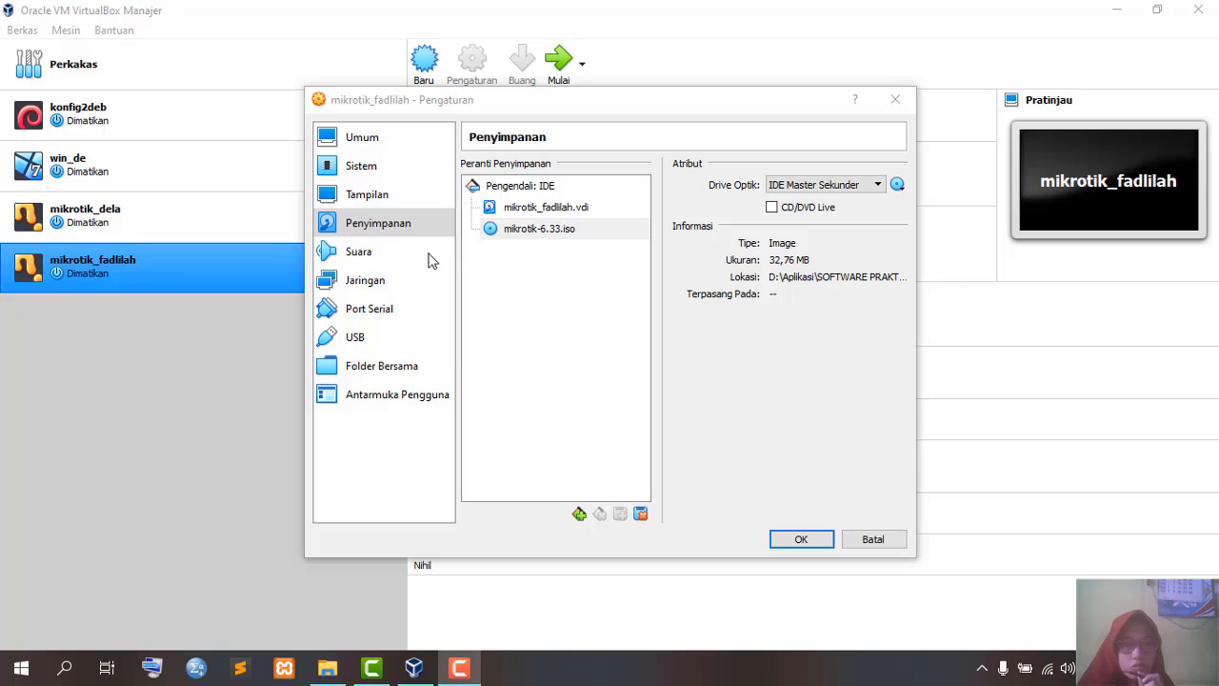
# - Attach network Adapter 1 as a bridged adapter to the Qualcomm Atheros AR9485 Wireless Network Adapter
pyautogui.click(385, 277)
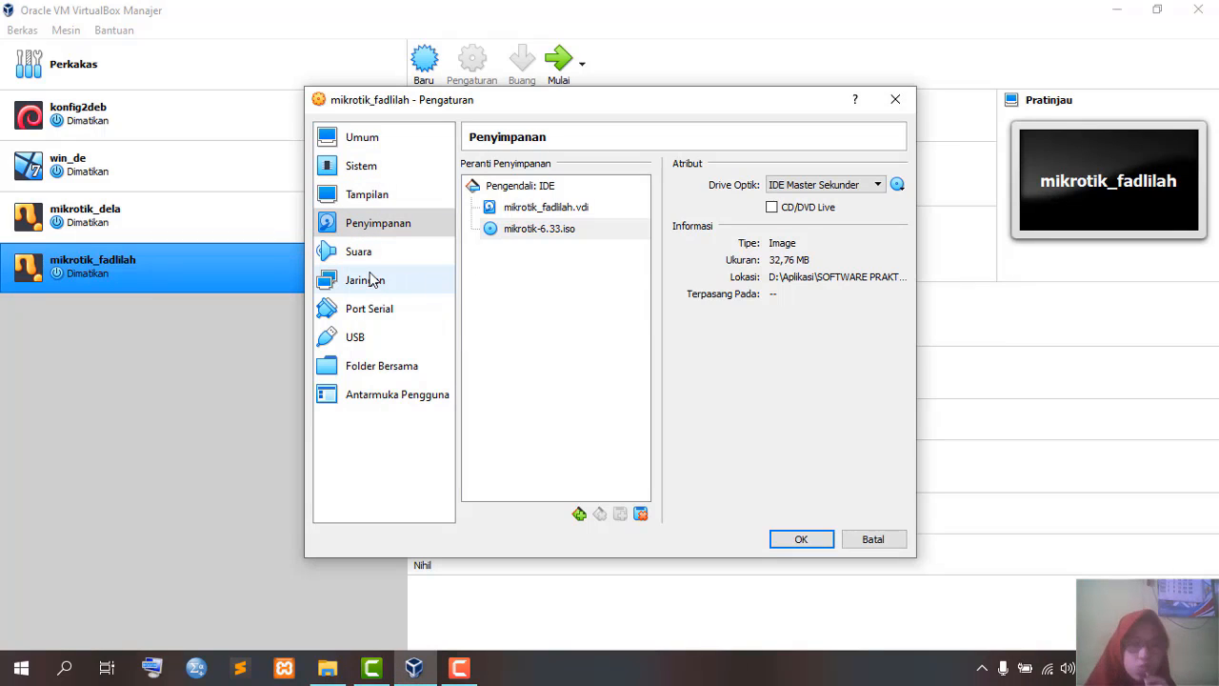
pyautogui.click(372, 279)
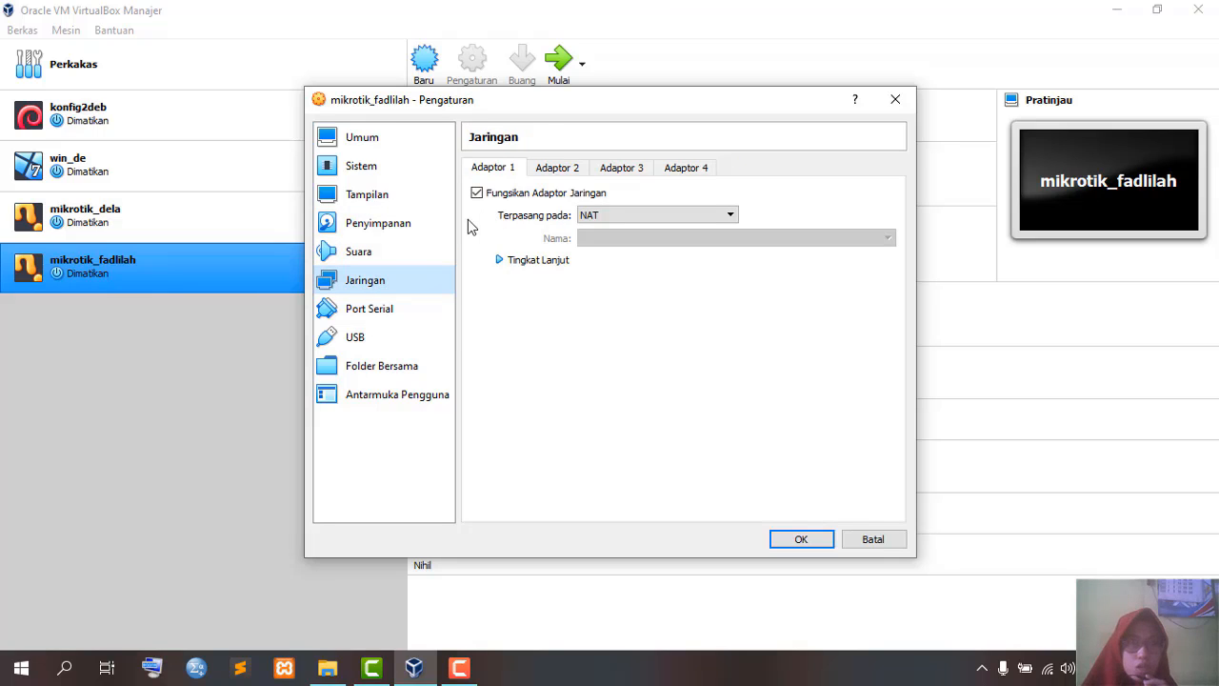
pyautogui.click(598, 217)
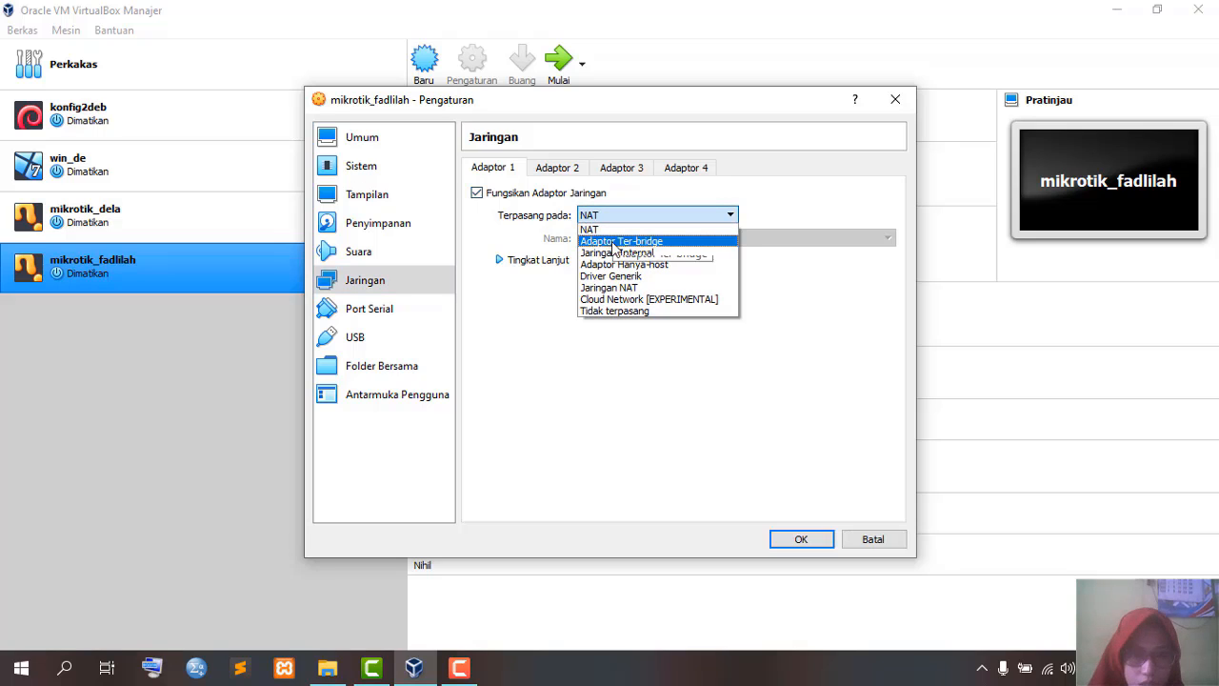
pyautogui.click(614, 242)
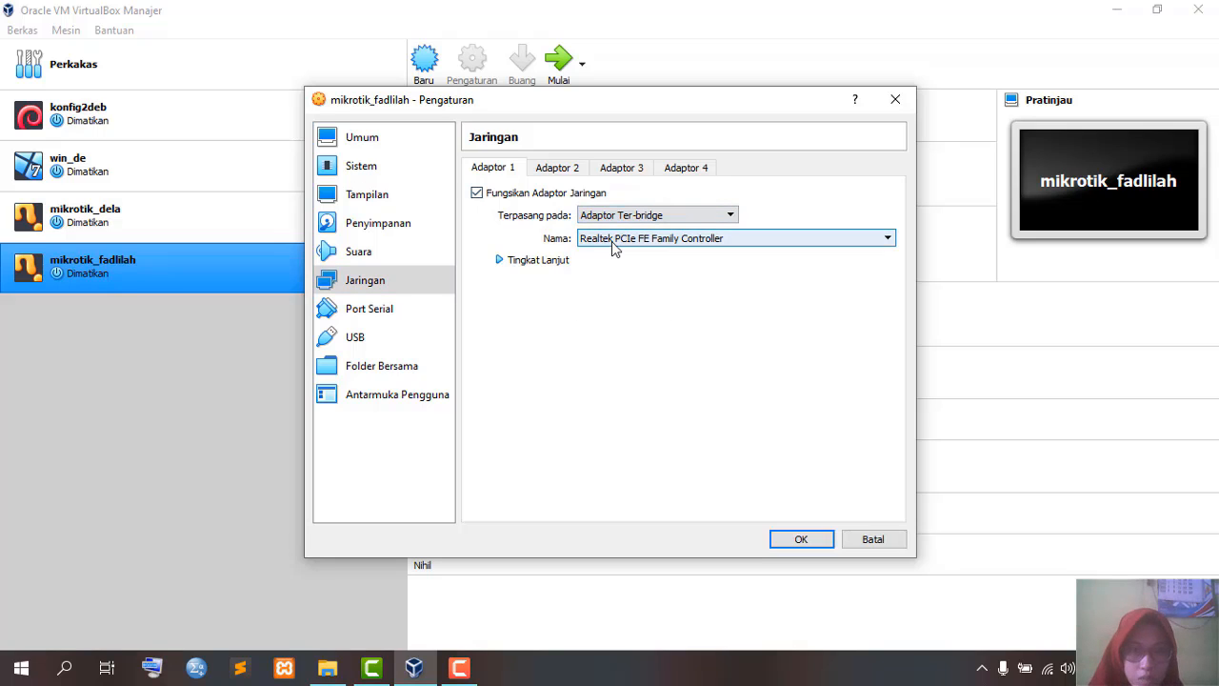
pyautogui.click(614, 244)
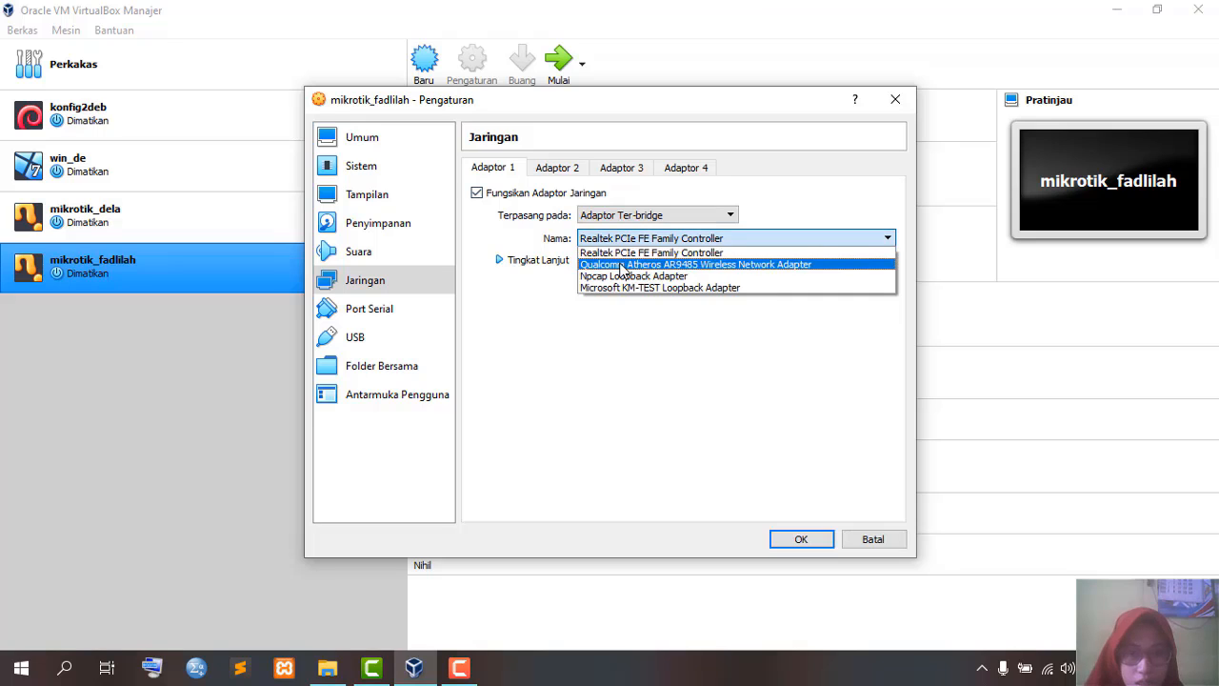
pyautogui.click(759, 265)
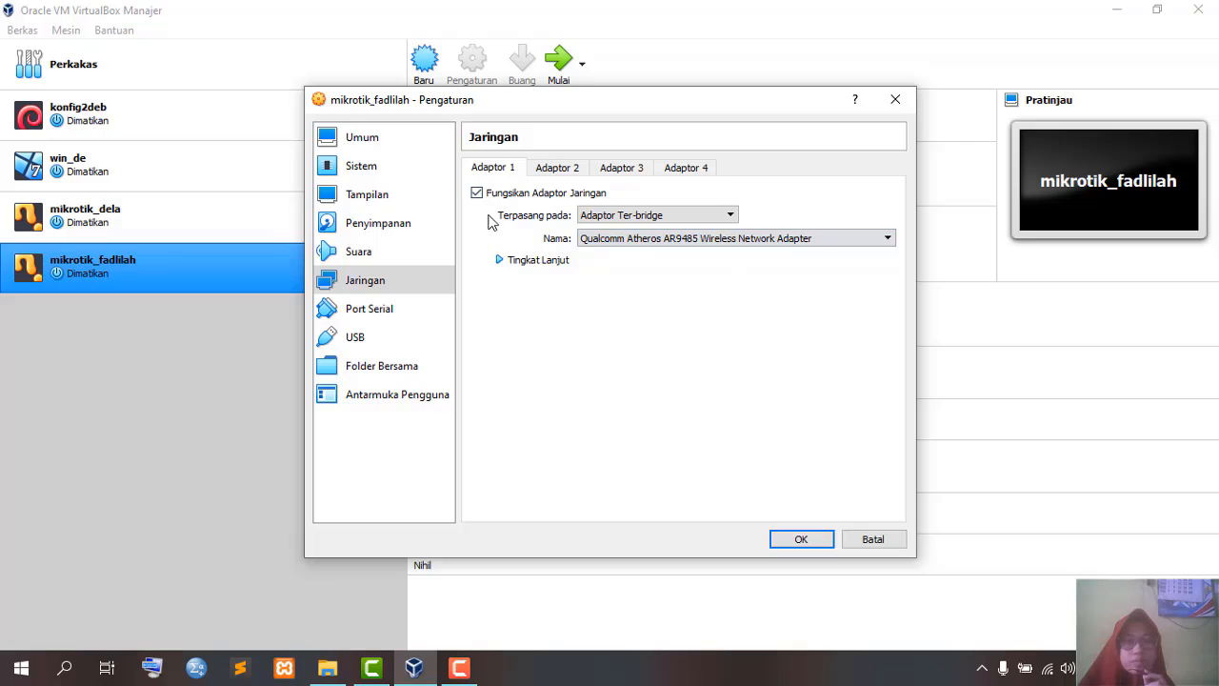
# - Enable network Adapter 2 as a host-only adapter using VirtualBox Host-Only Ethernet Adapter #2
pyautogui.click(548, 172)
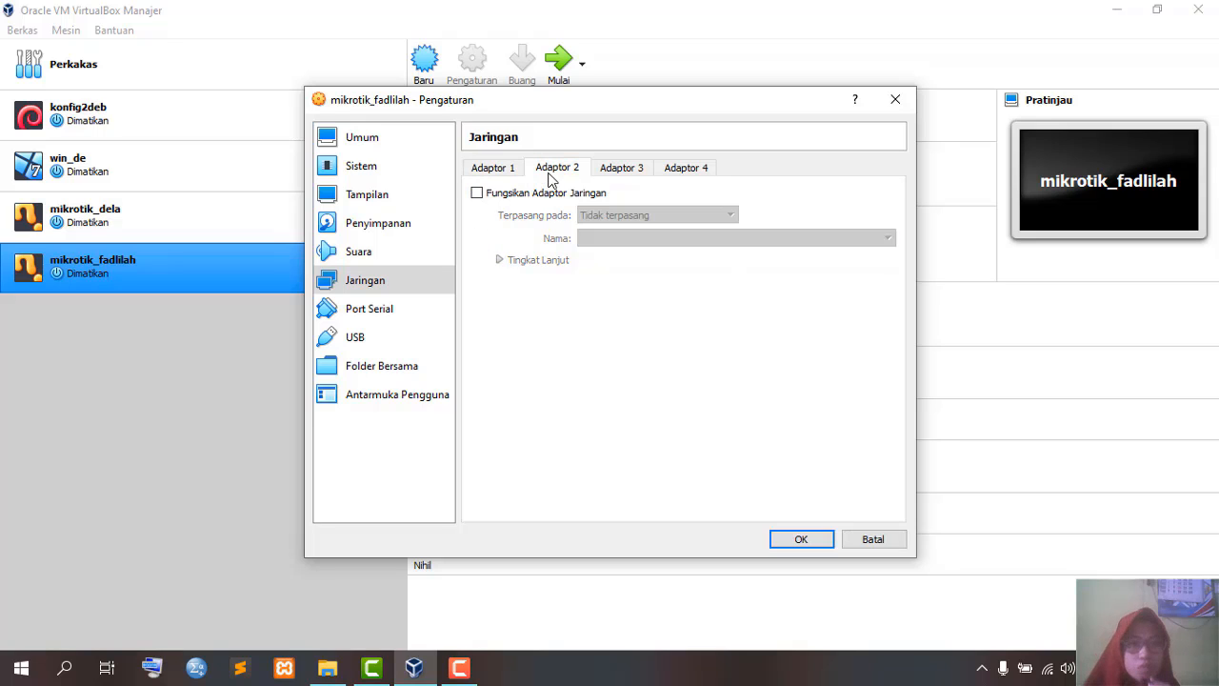
pyautogui.click(491, 194)
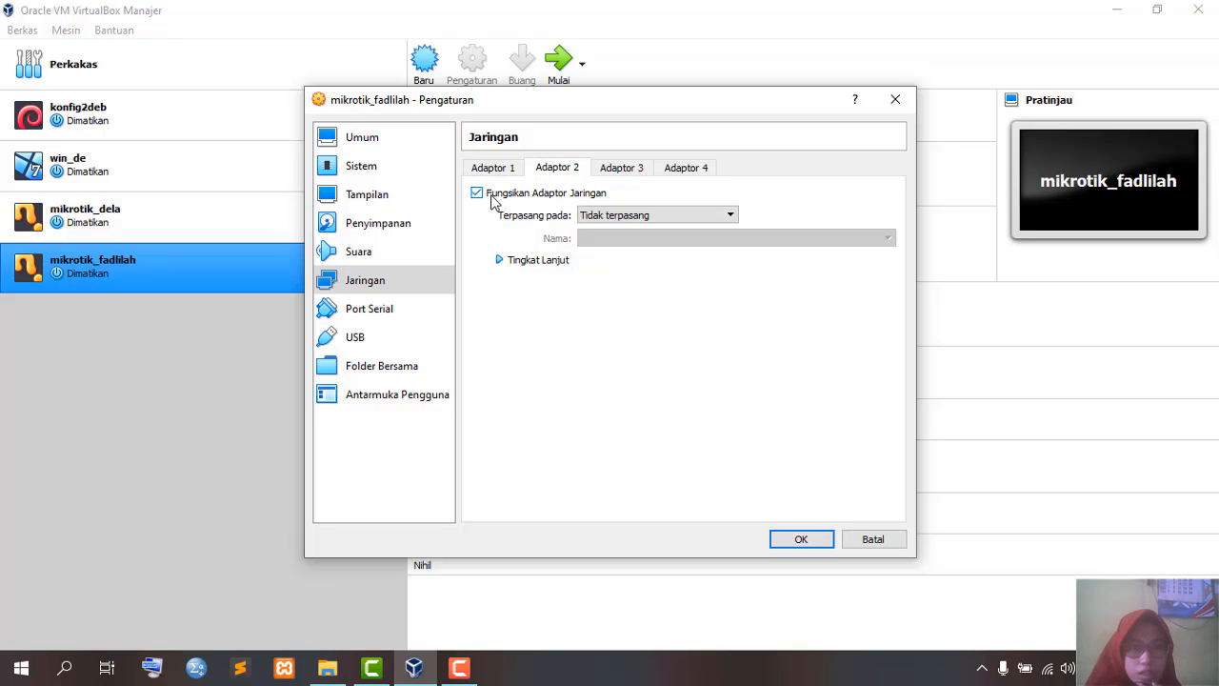
pyautogui.click(624, 219)
pyautogui.click(631, 262)
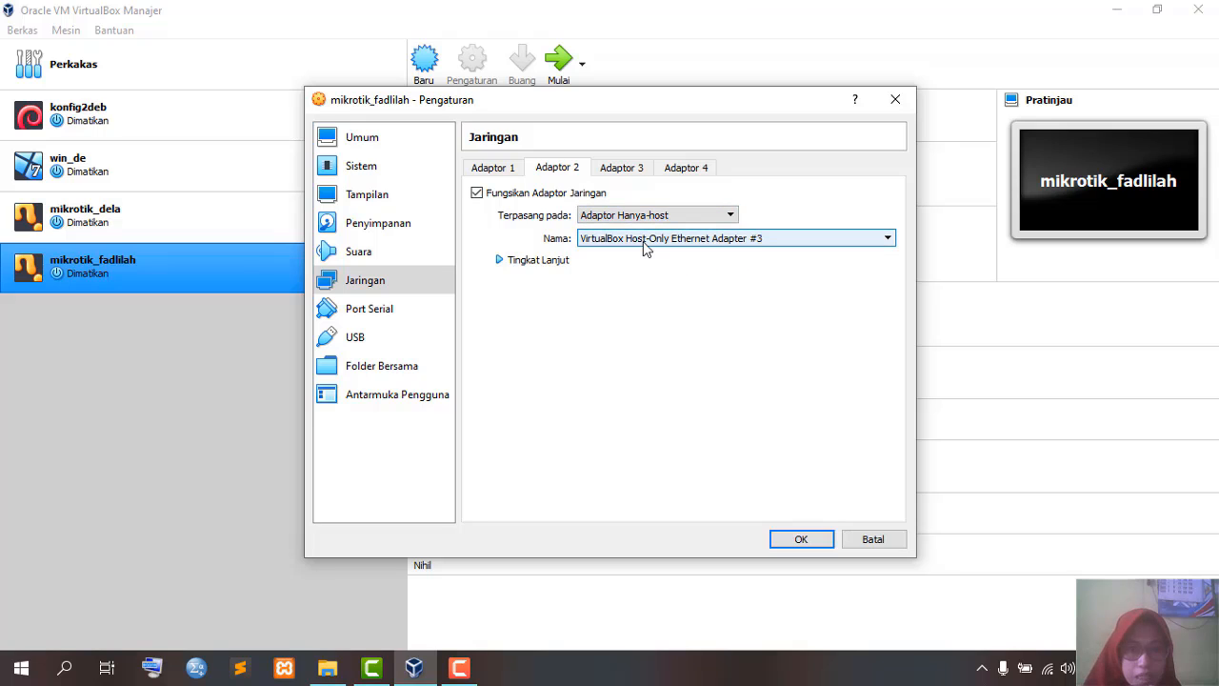
pyautogui.click(645, 242)
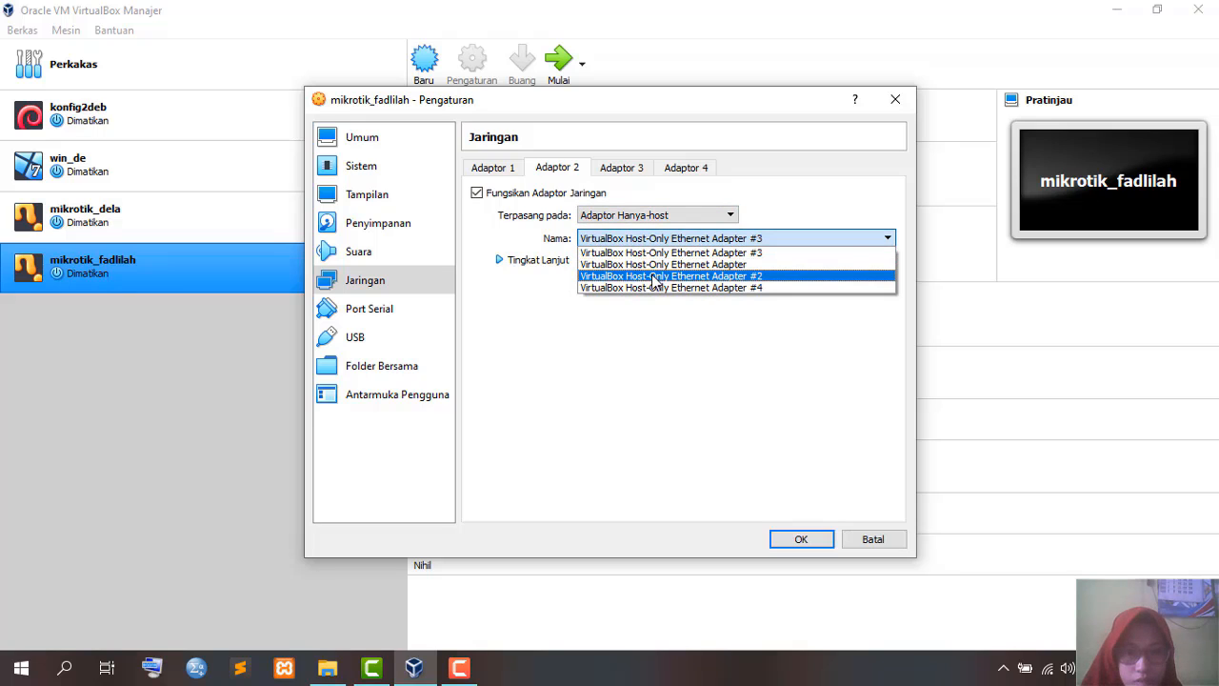
pyautogui.click(655, 276)
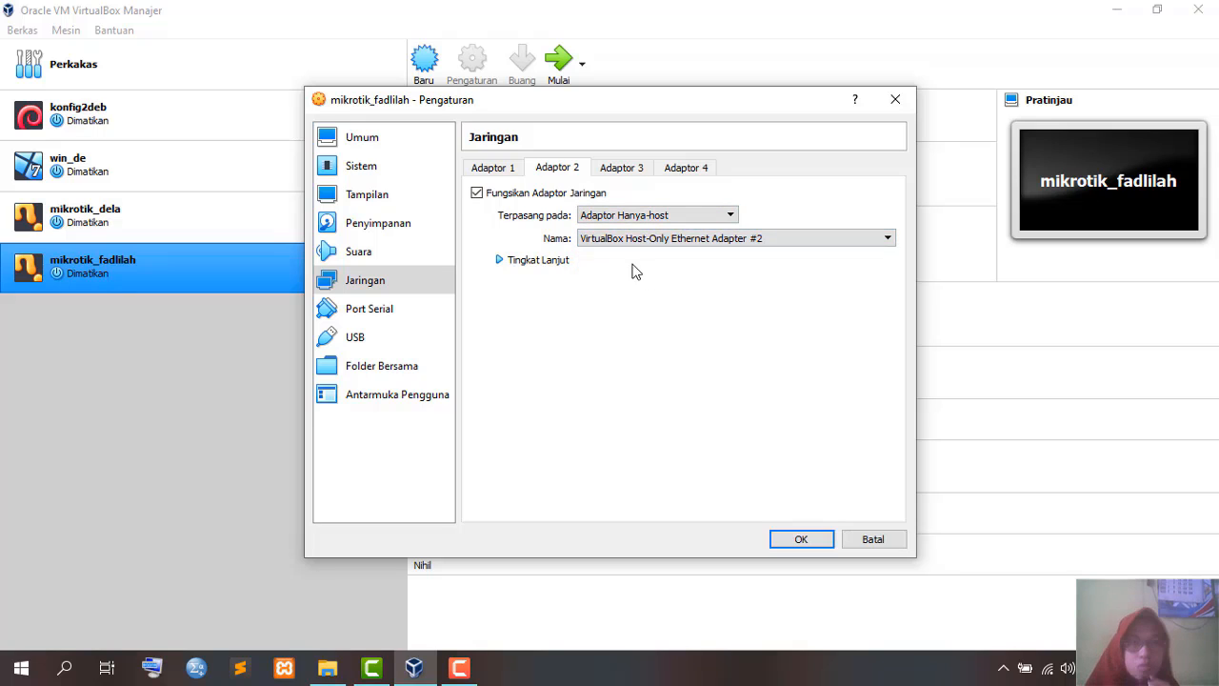
# - Review the network settings of Adapter 1 and Adapter 2
pyautogui.click(497, 172)
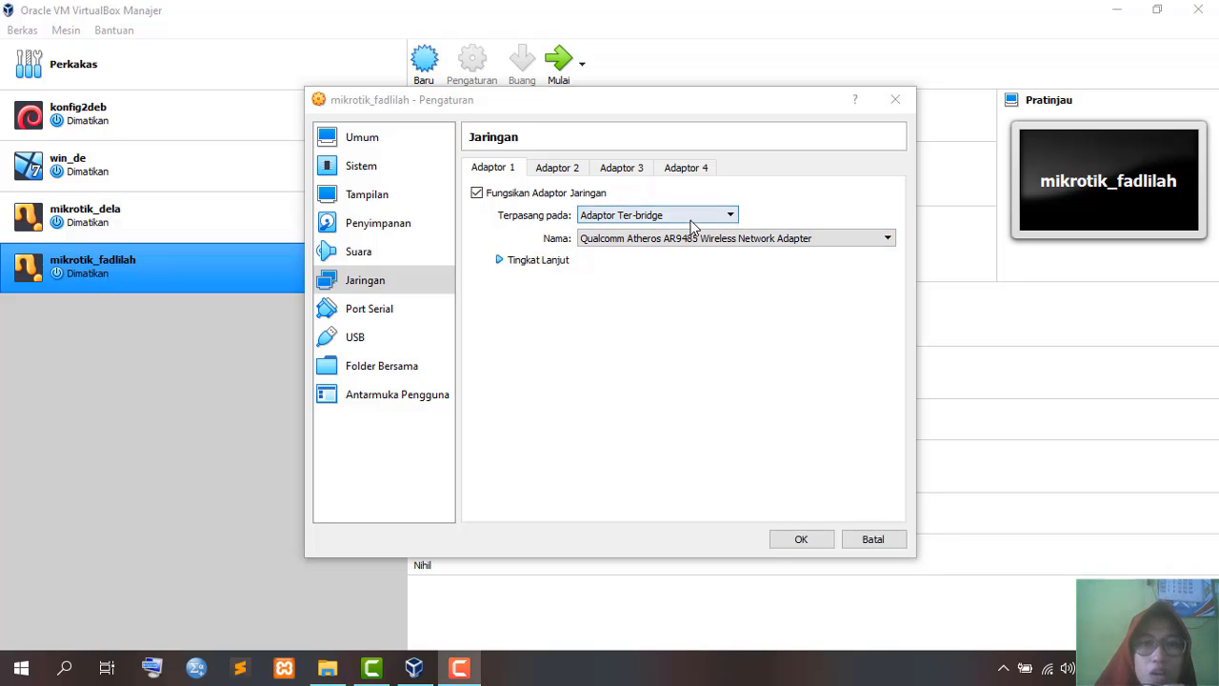
pyautogui.click(541, 173)
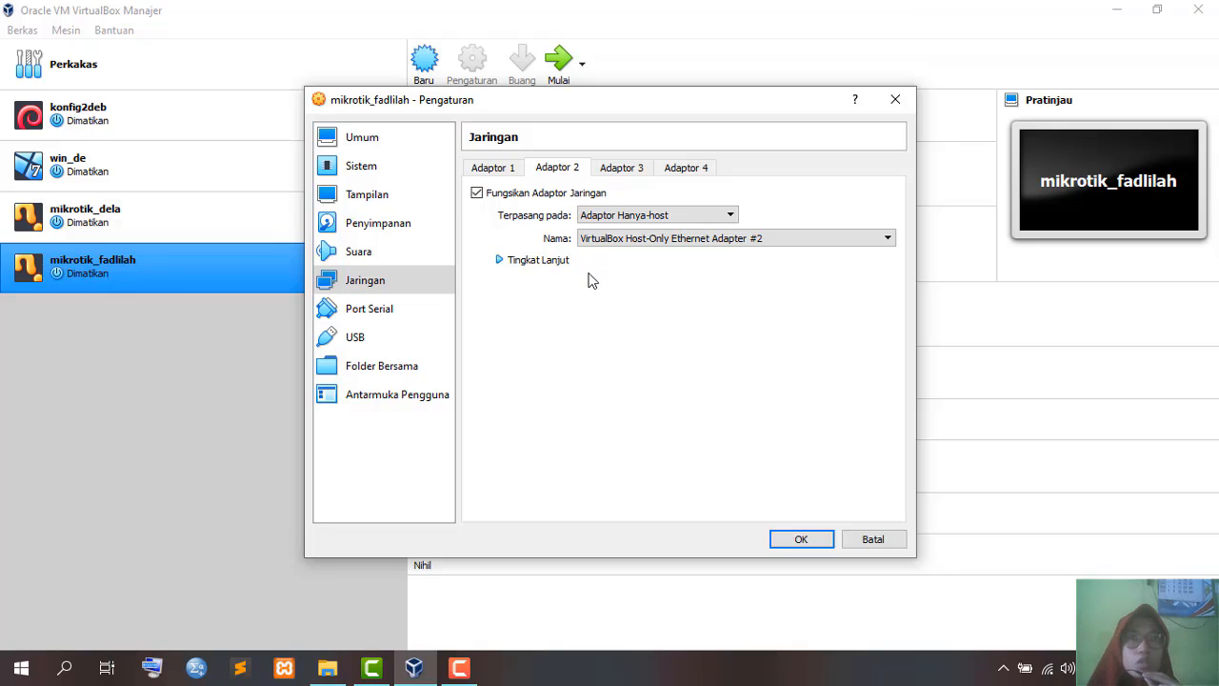
pyautogui.click(510, 176)
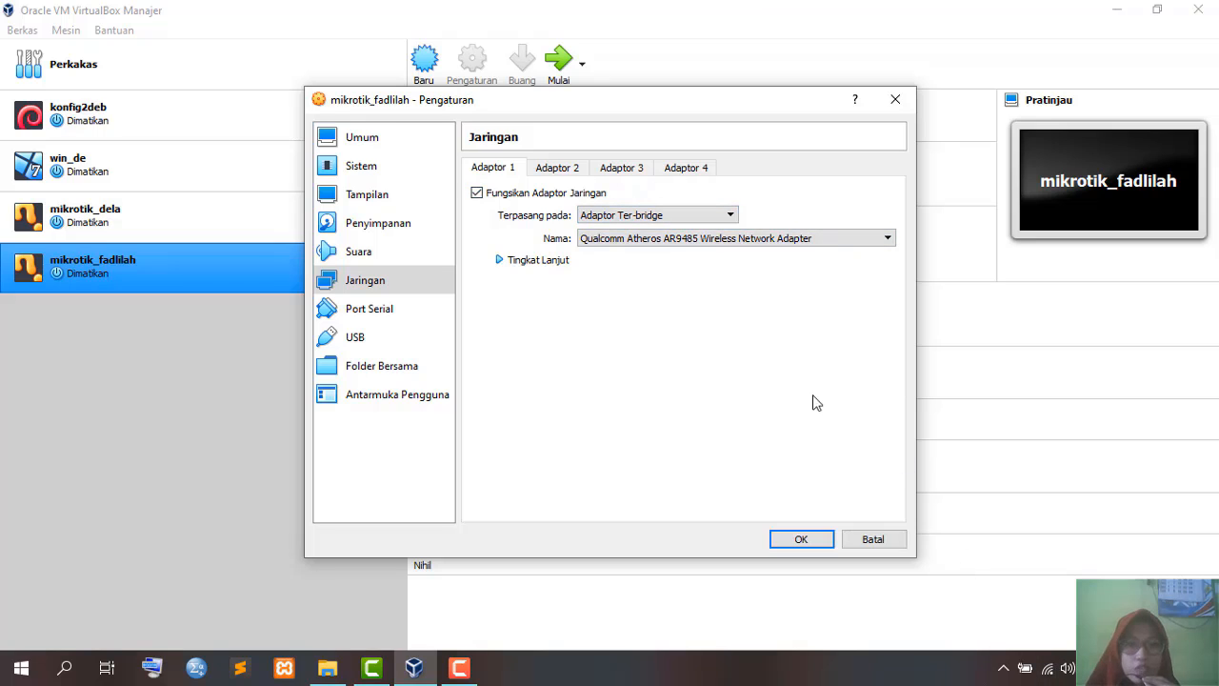
# - Check Adapter 2's host-only configuration and save the new machine's network settings
pyautogui.click(551, 176)
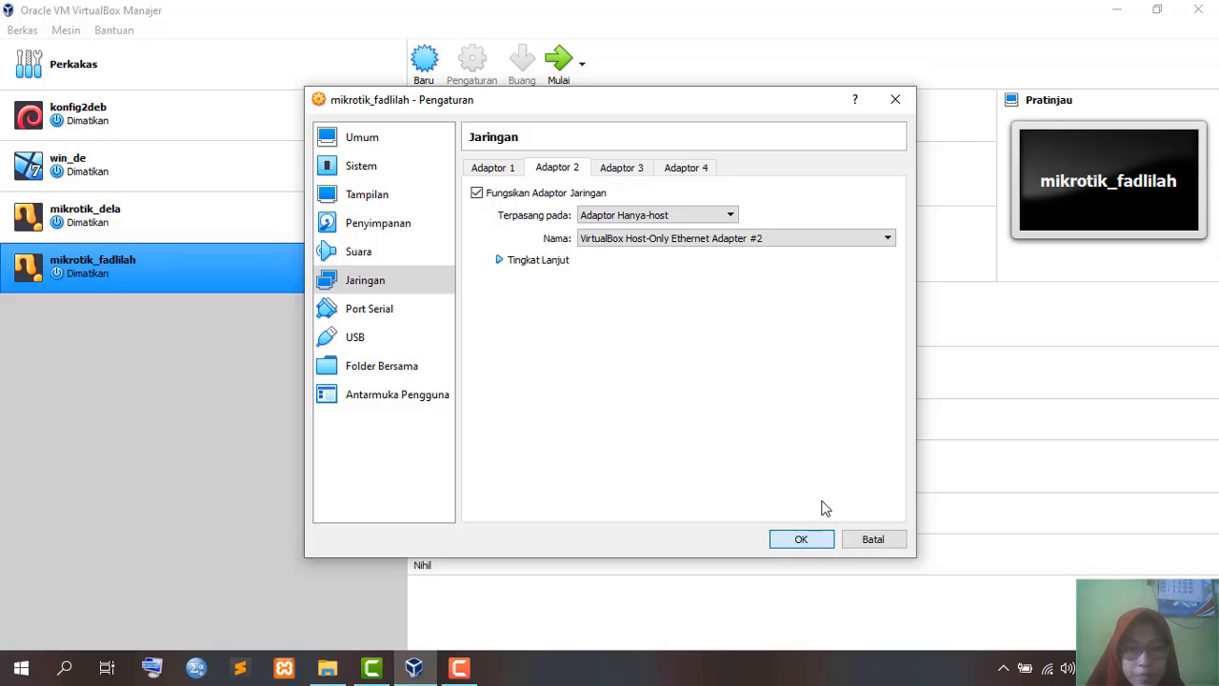
pyautogui.press('Return')
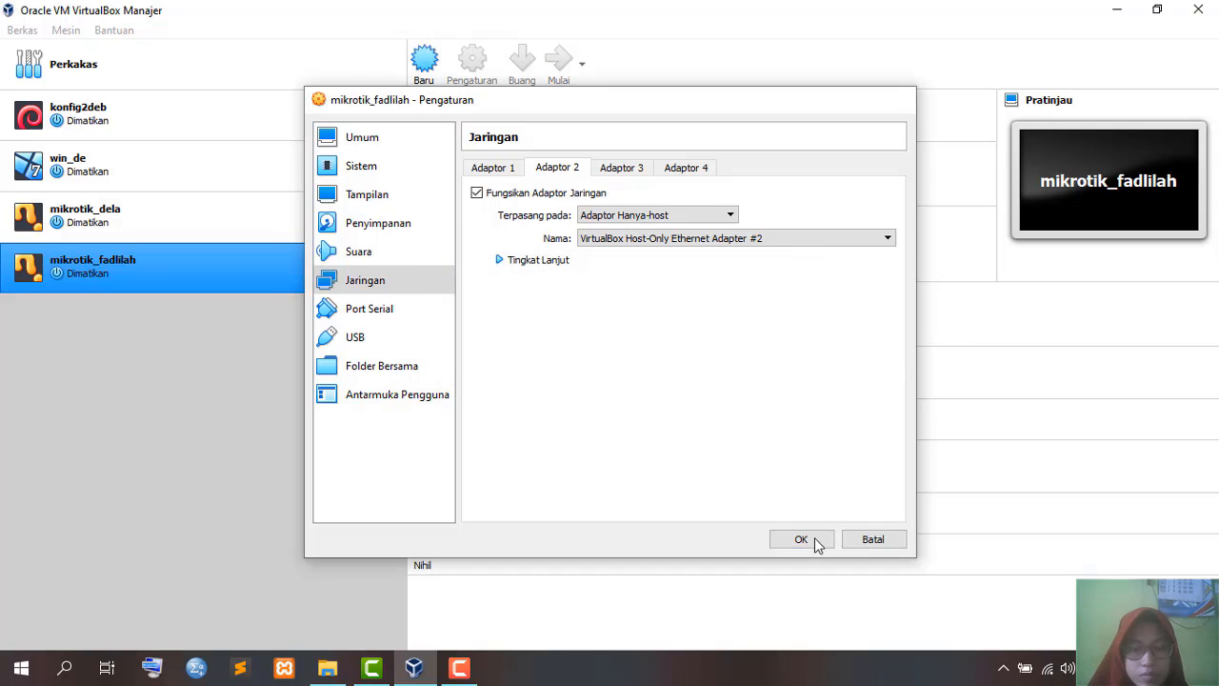
pyautogui.click(815, 543)
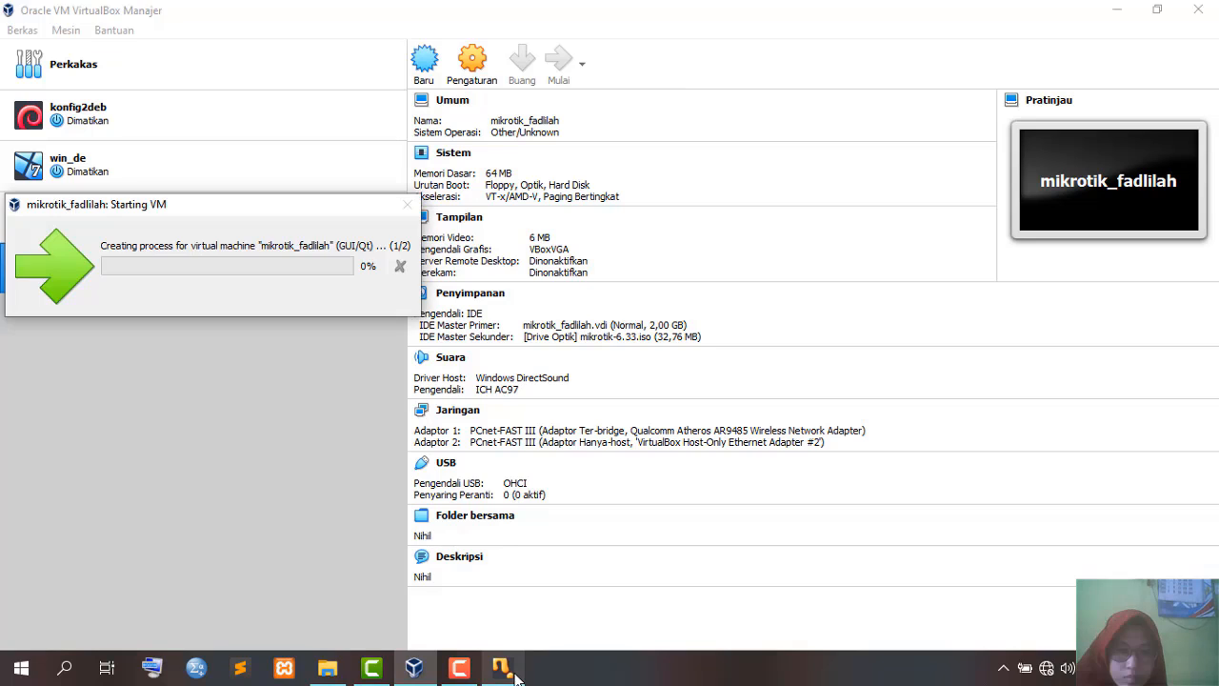
# - Start the new virtual machine with mikrotik-6.33.iso as its startup disk and dismiss the keyboard capture notice
pyautogui.moveTo(502, 666)
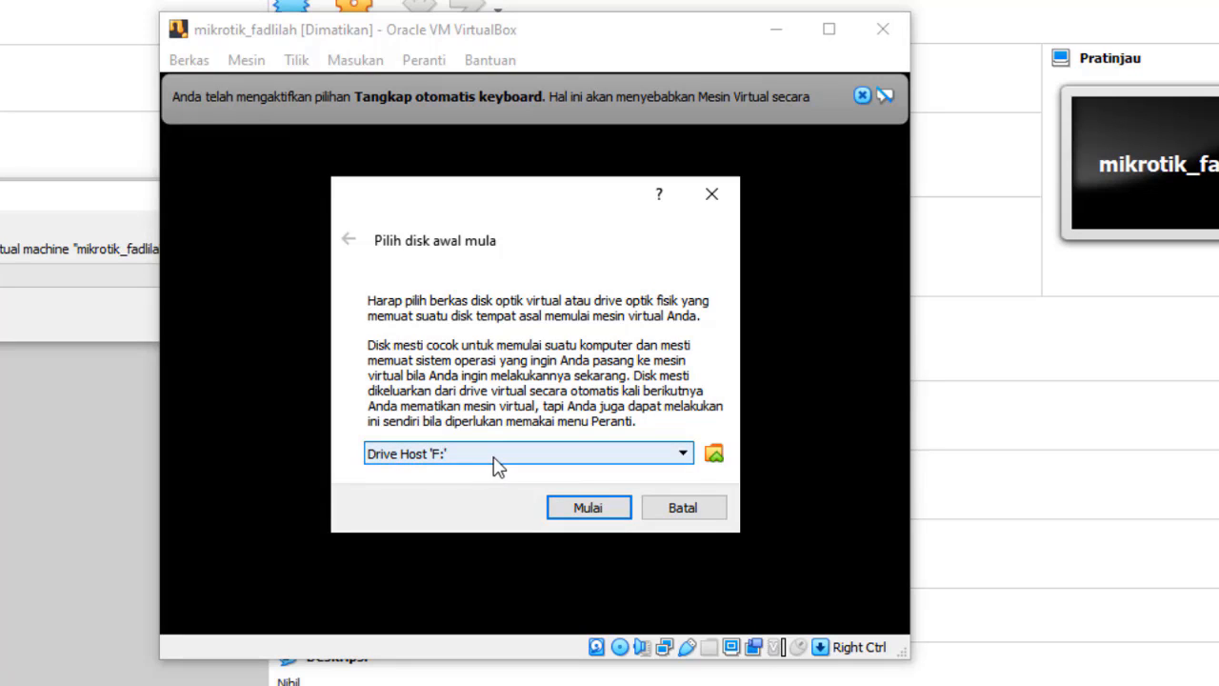
pyautogui.click(493, 456)
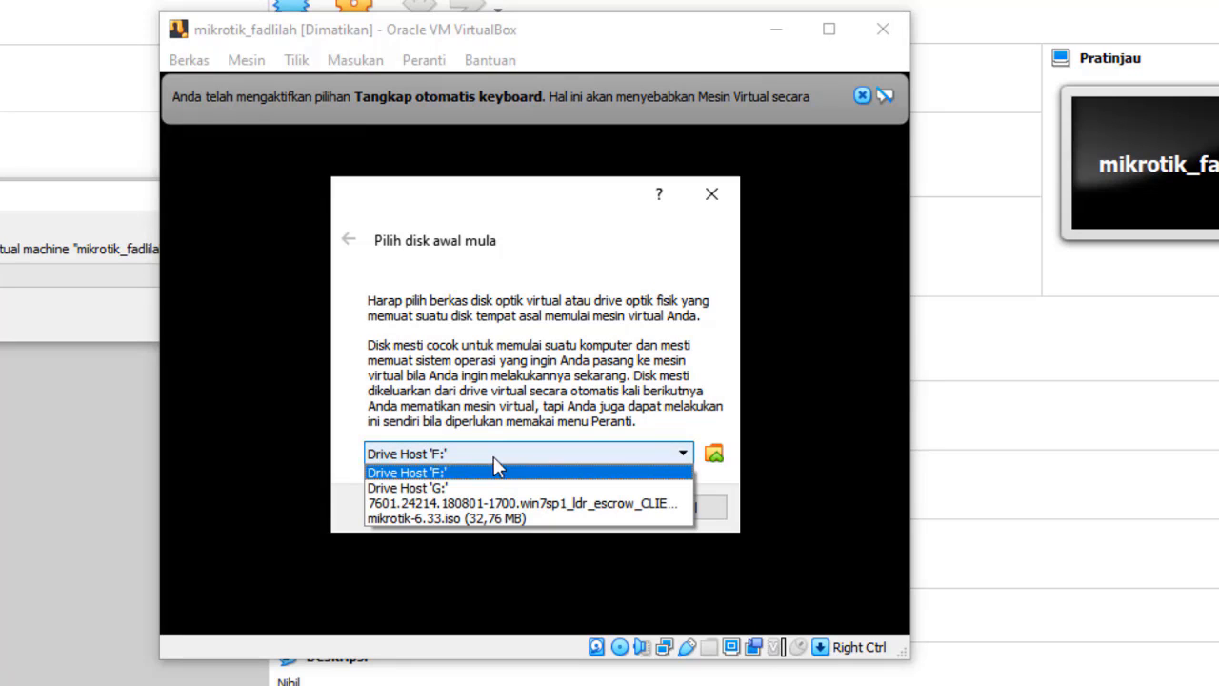
pyautogui.click(394, 518)
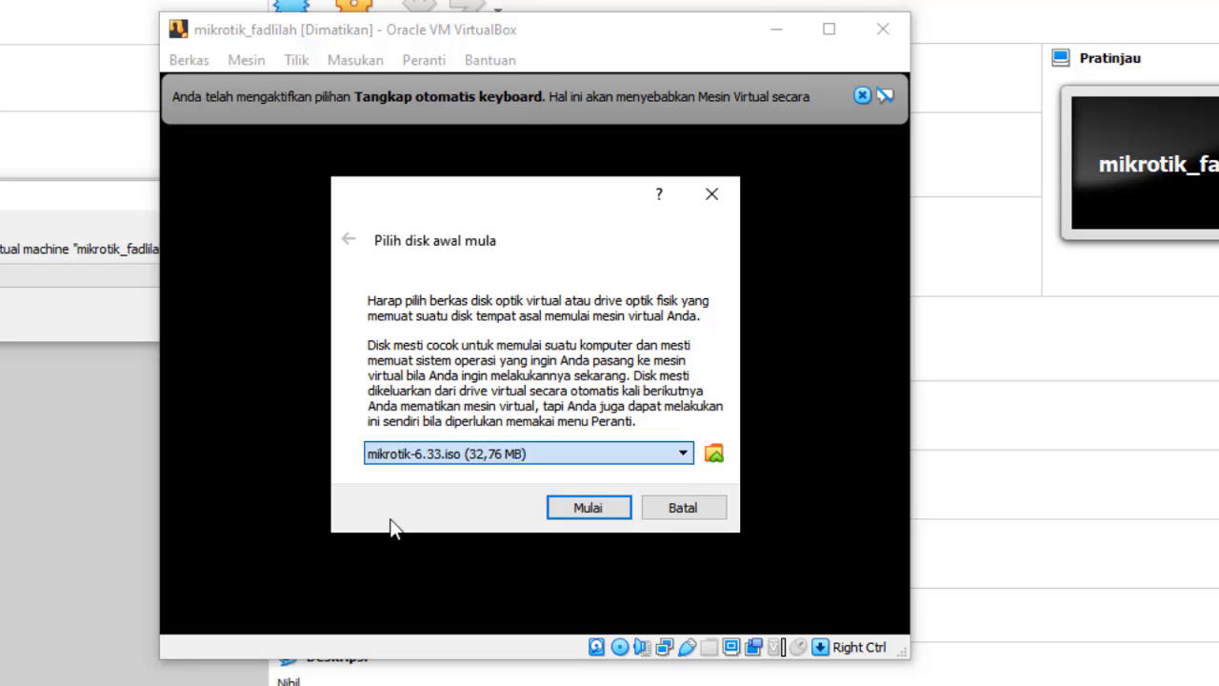
pyautogui.click(577, 509)
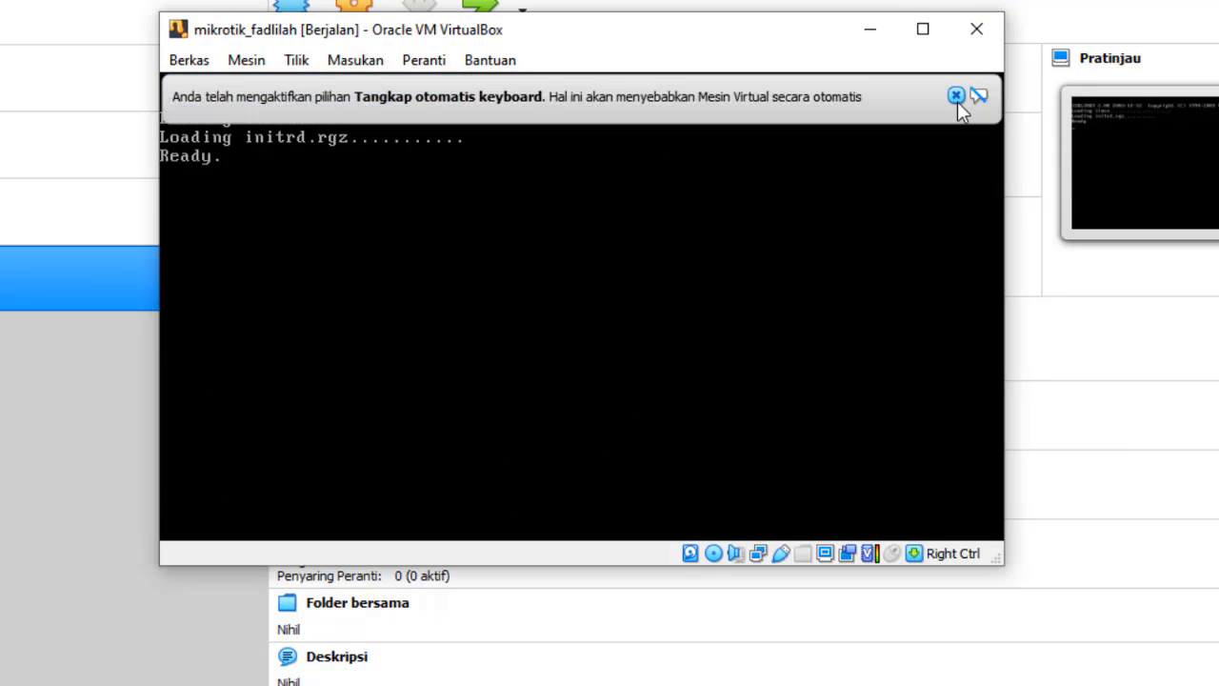
pyautogui.click(955, 96)
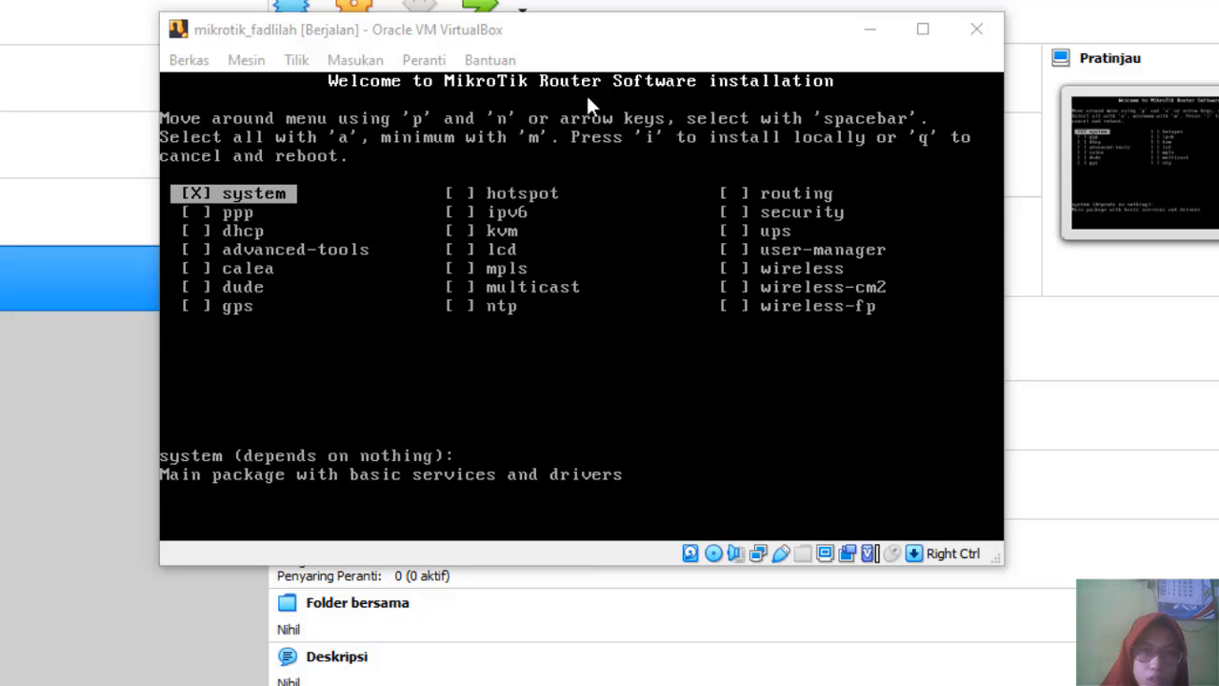
# - Select all MikroTik packages and install them locally, answering y to keeping the old configuration and y to erasing the disk
pyautogui.click(604, 36)
pyautogui.press('a')
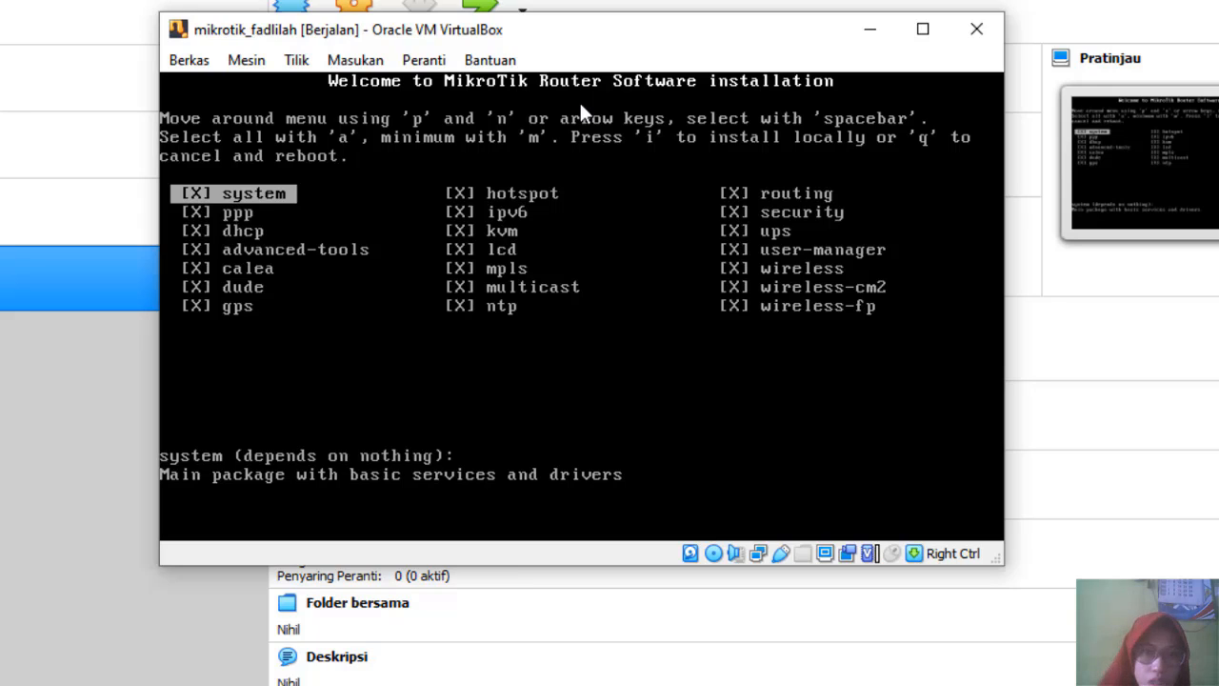
pyautogui.press('i')
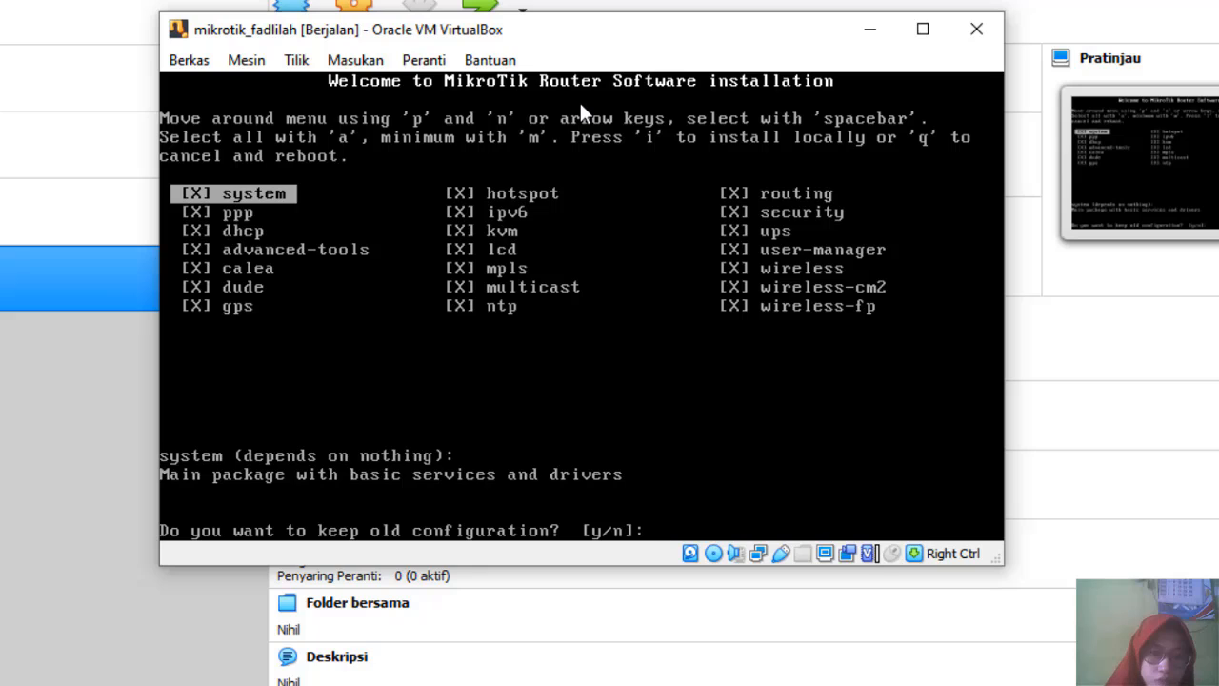
pyautogui.write('y/n]:')
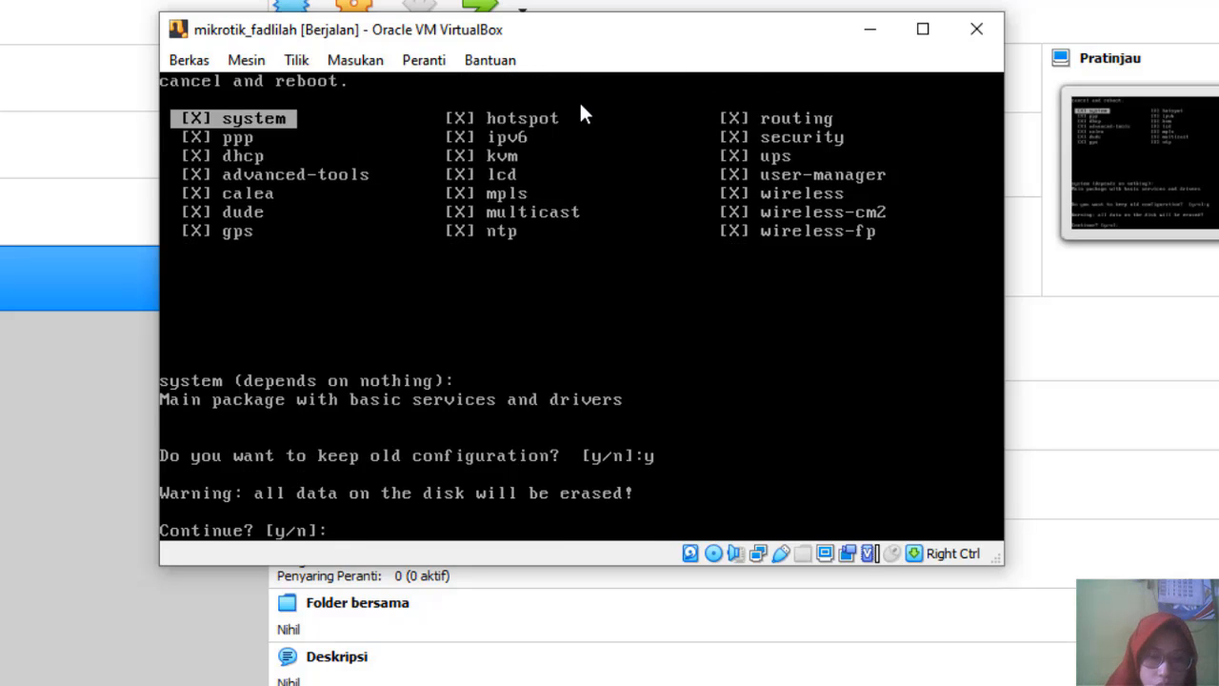
pyautogui.write('y')
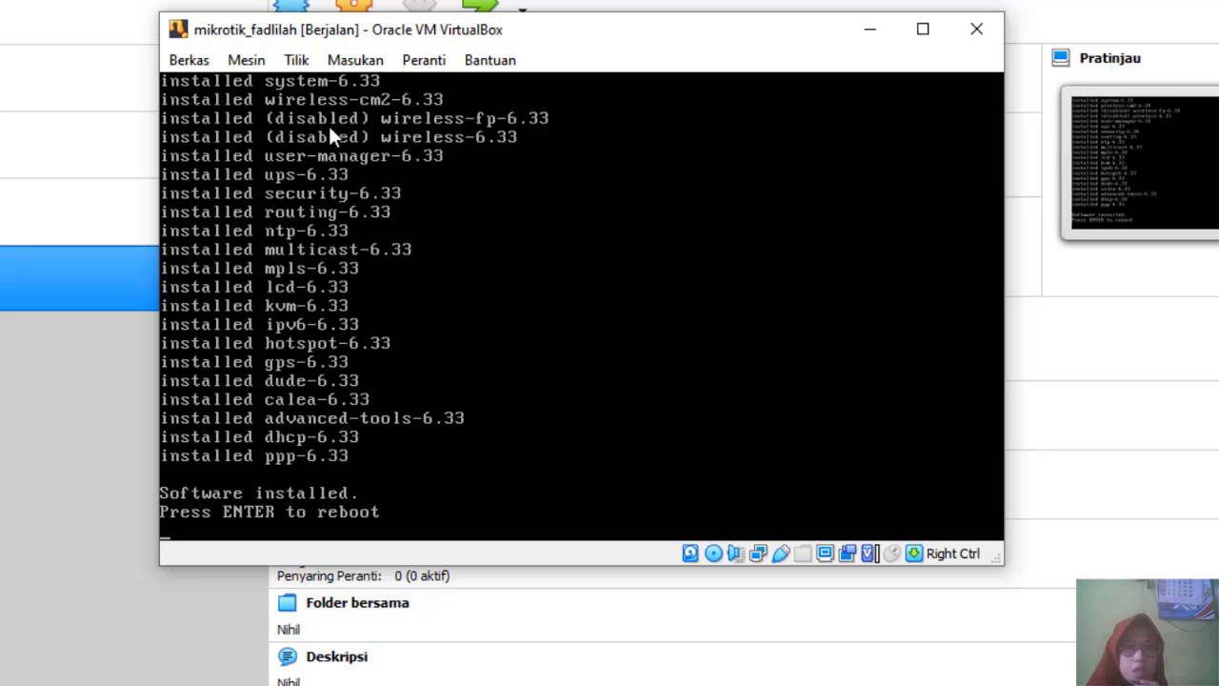
# - Detach mikrotik-6.33.iso from the running machine's virtual optical drive and dismiss the mouse capture message
pyautogui.click(352, 61)
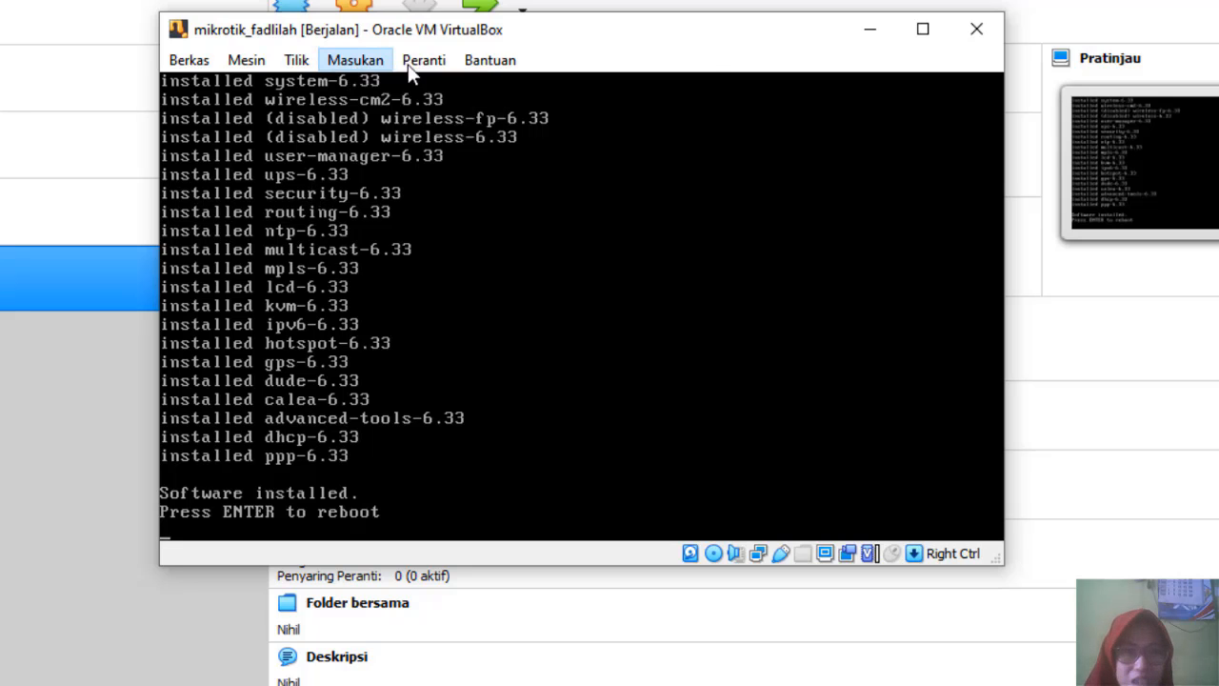
pyautogui.click(408, 64)
pyautogui.moveTo(445, 86)
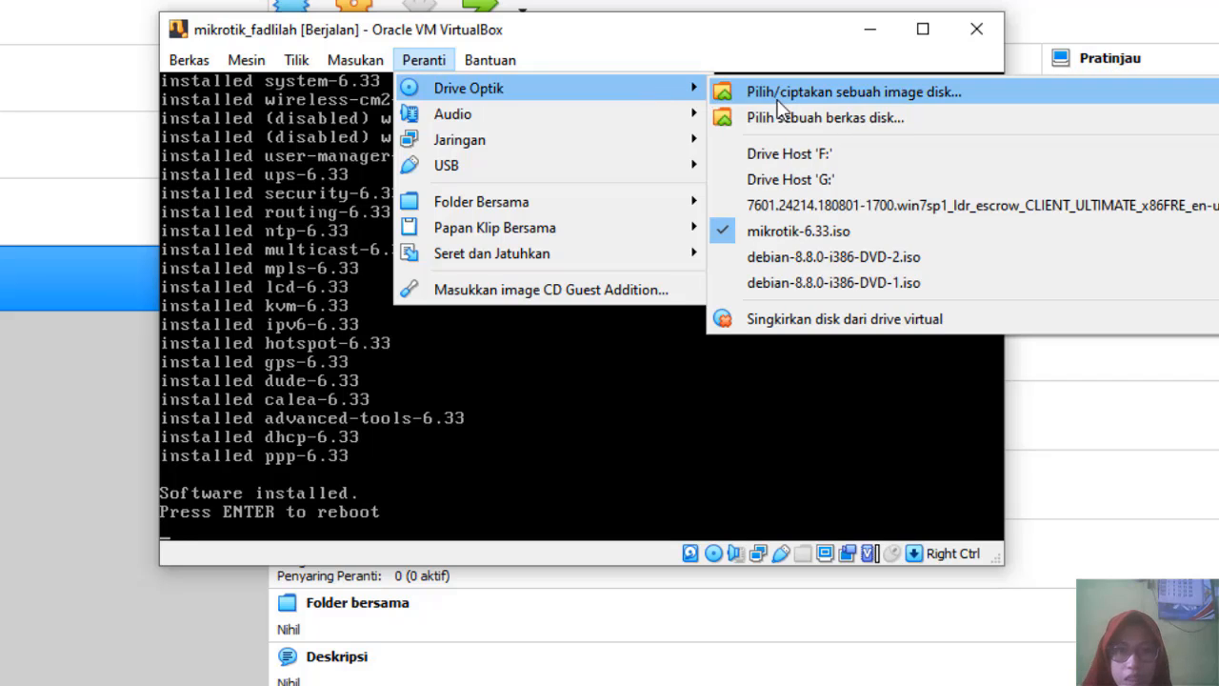
pyautogui.click(723, 230)
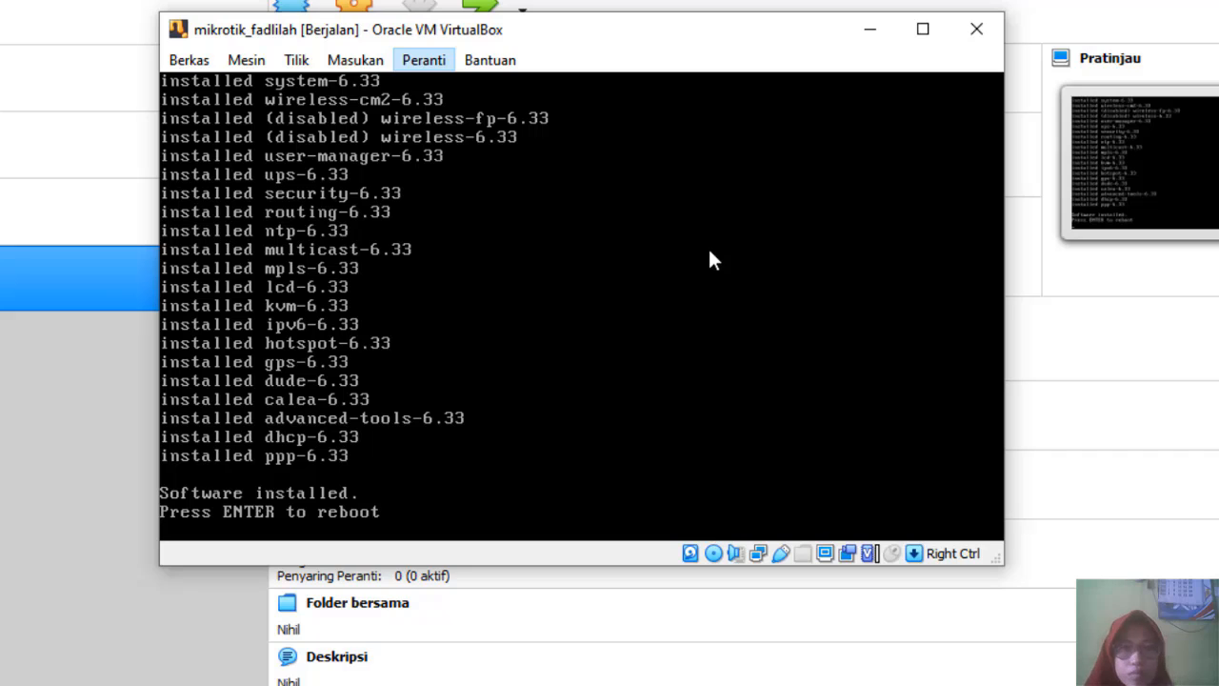
pyautogui.click(531, 389)
pyautogui.click(532, 401)
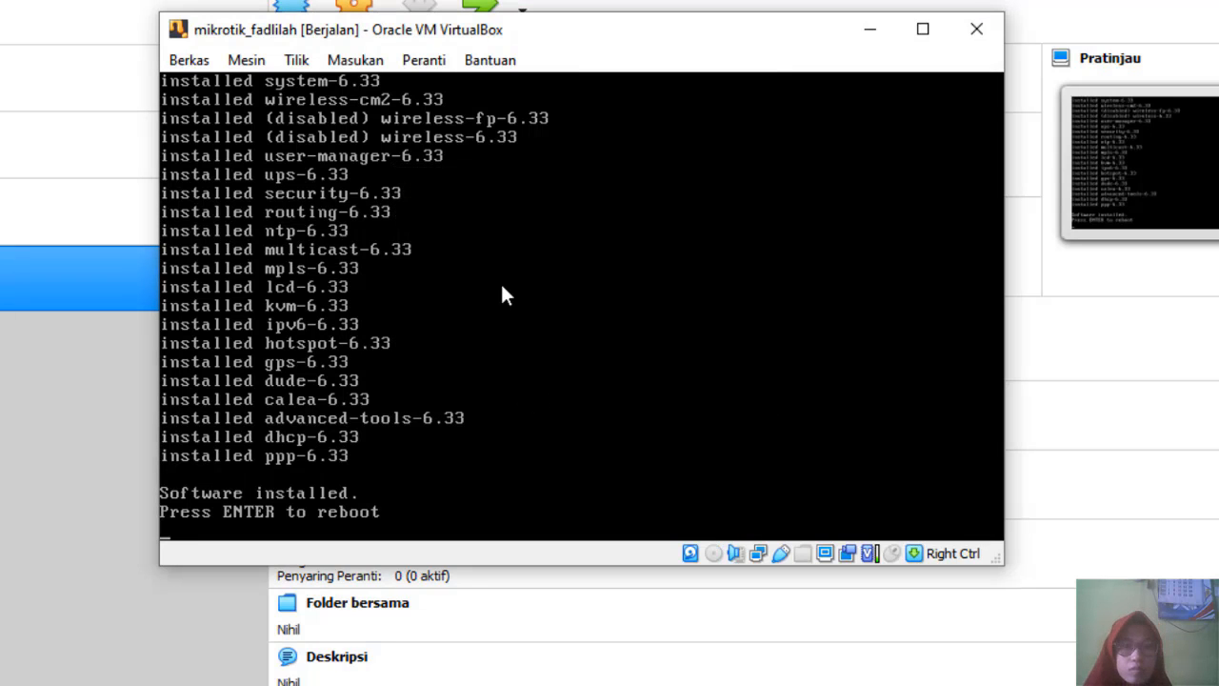
pyautogui.click(825, 128)
# - Check that no disk image is attached to the optical drive, and reboot the machine from the finished installer
pyautogui.click(424, 59)
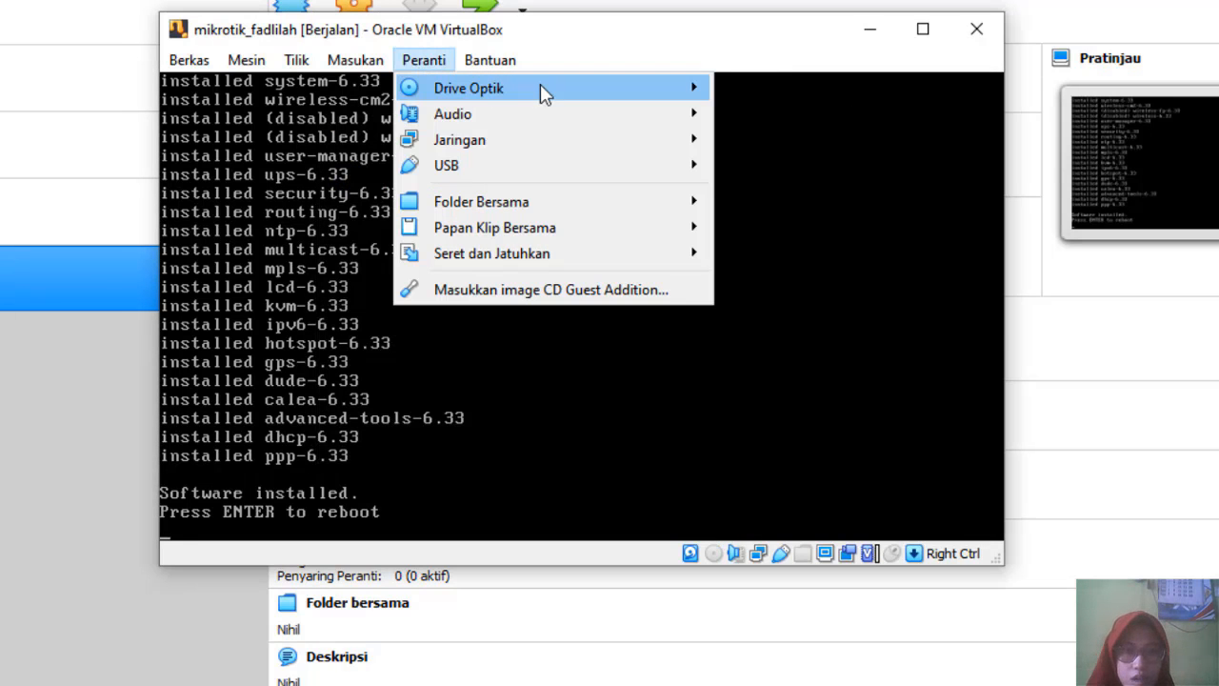
pyautogui.moveTo(540, 88)
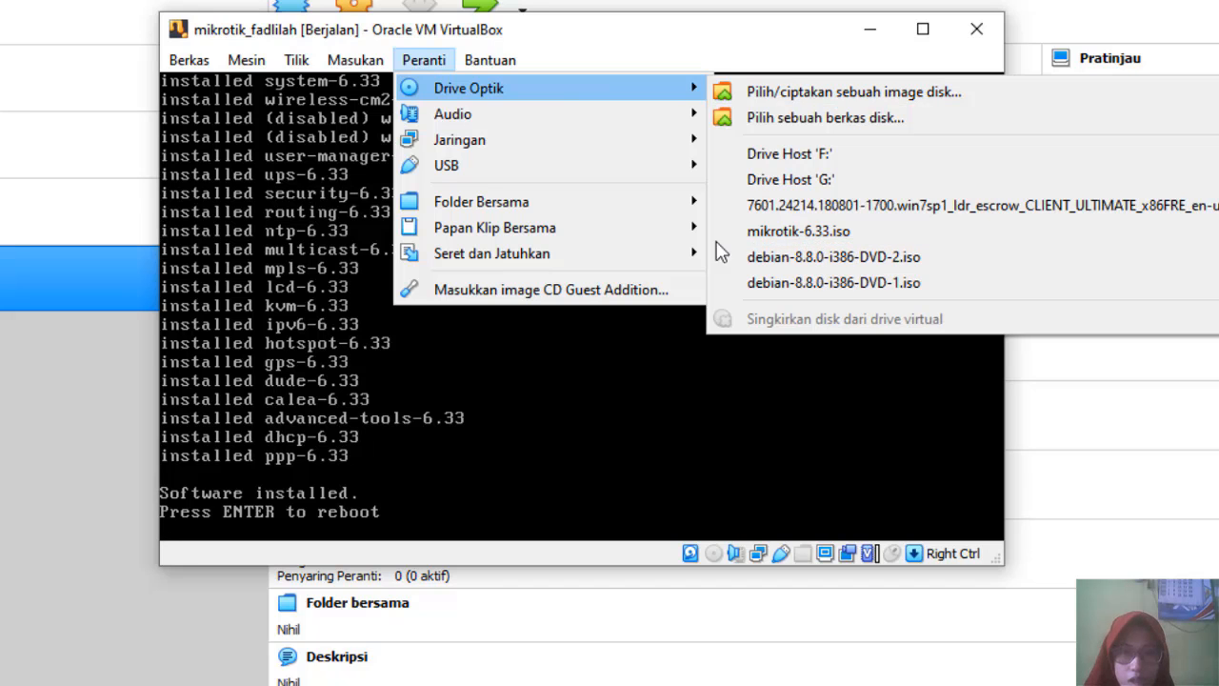
pyautogui.click(591, 389)
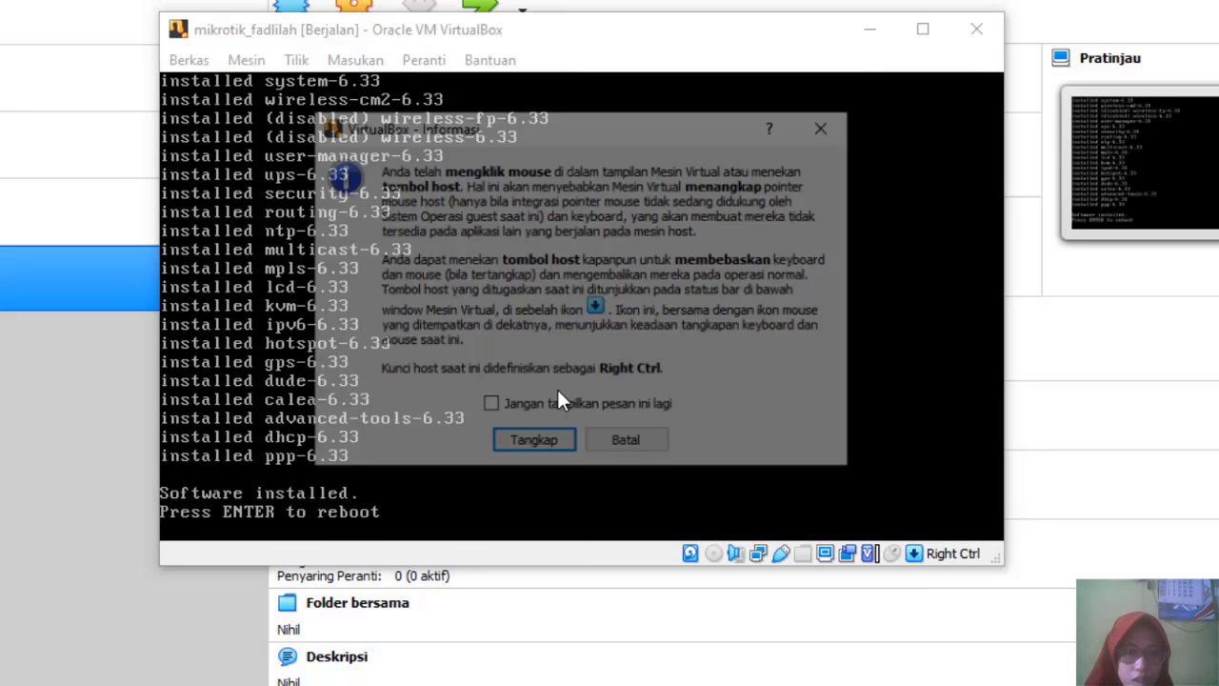
pyautogui.click(629, 444)
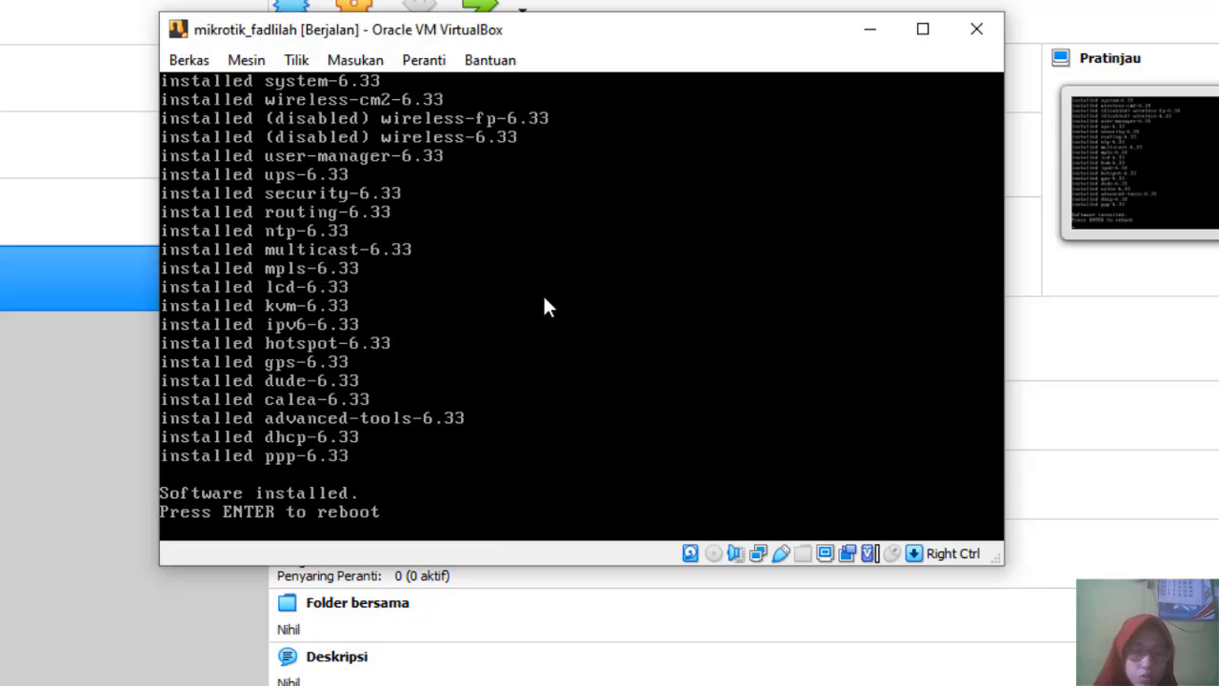
pyautogui.press('Return')
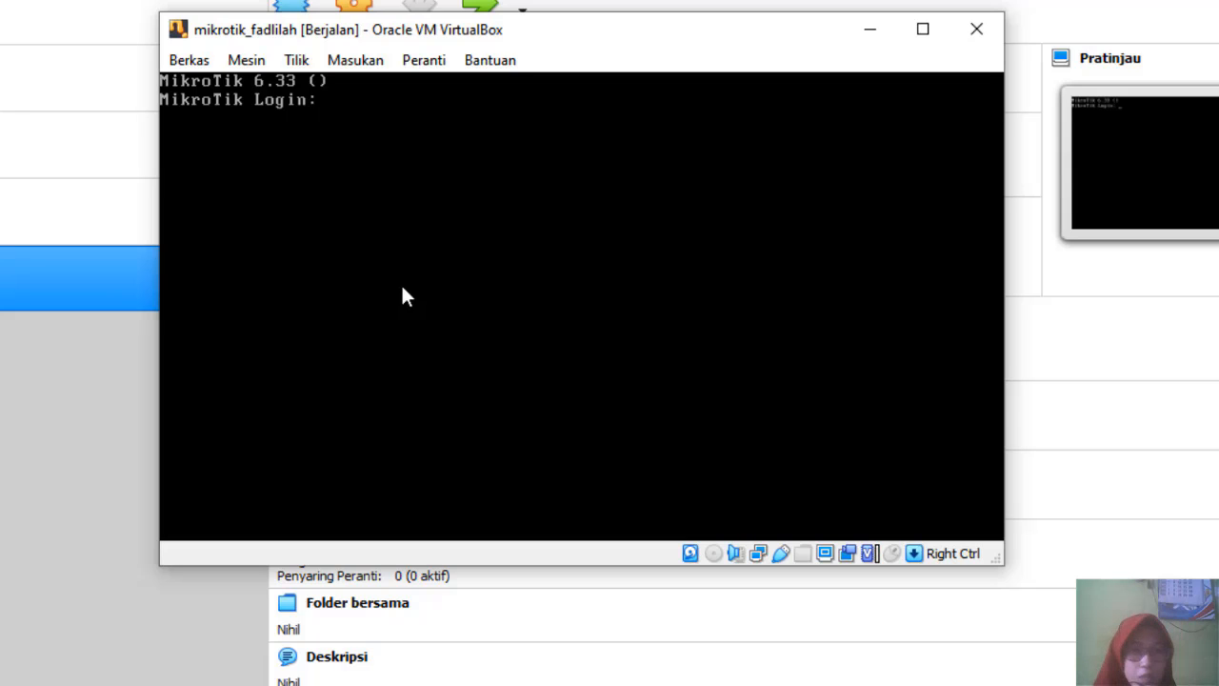
# - Log in to MikroTik as admin with an empty password and continue to the command prompt without viewing the software license
pyautogui.write('admin')
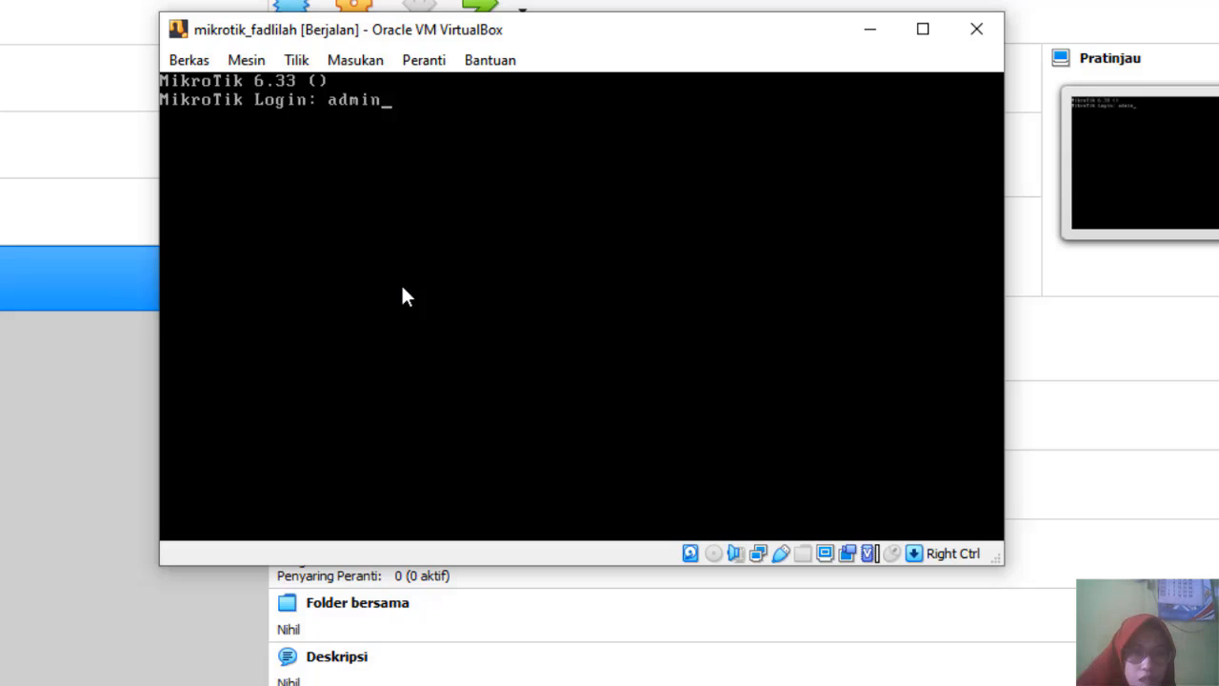
pyautogui.press('Return')
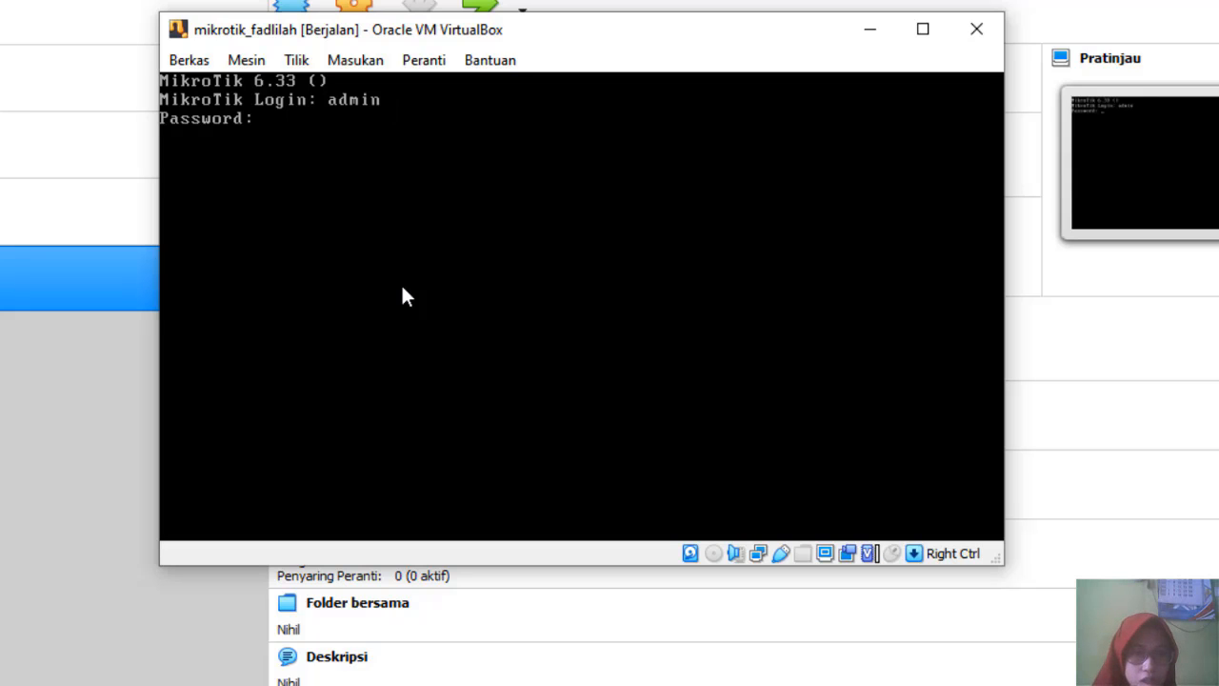
pyautogui.press('Return')
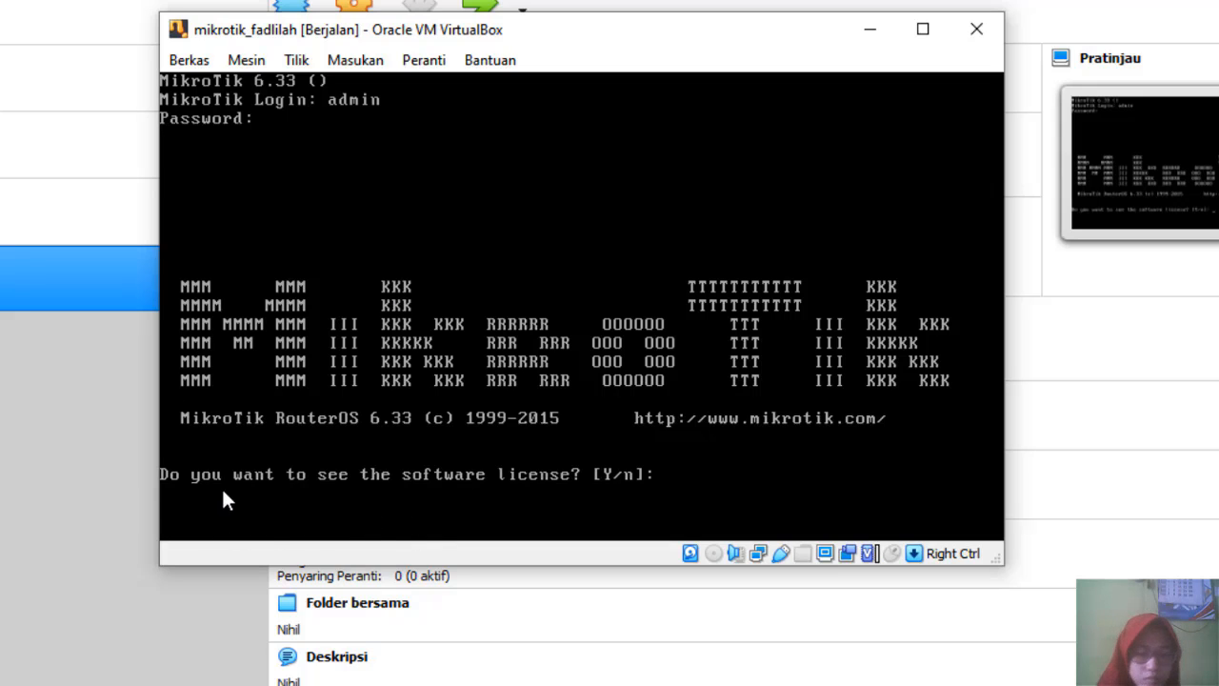
pyautogui.write('n')
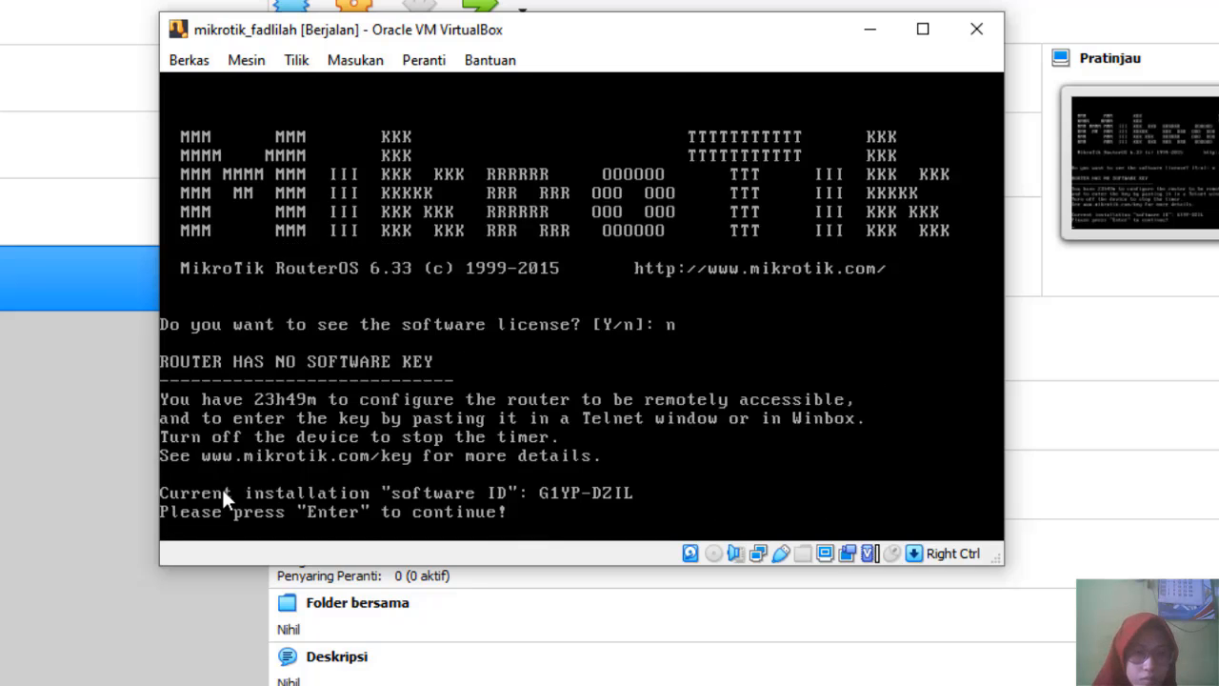
pyautogui.press('Return')
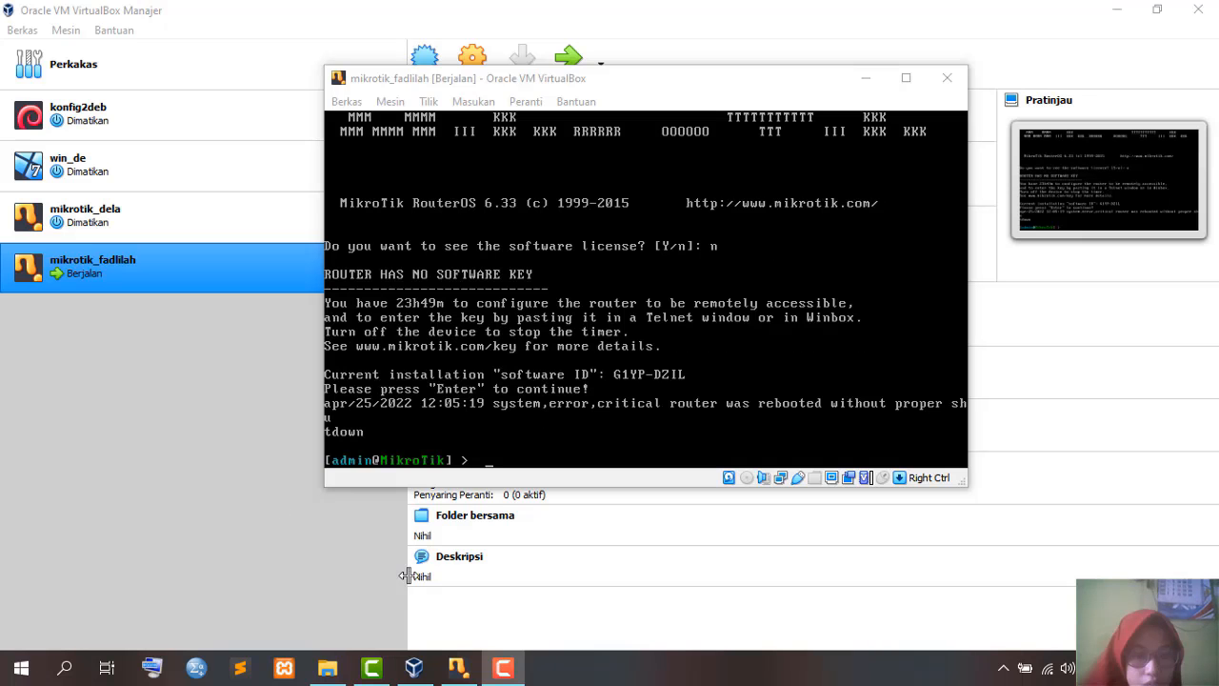
# - Launch WinBox Loader from winbox v2.2.16.zip in the Aplikasi smt6 folder and clear its Connect To address
pyautogui.click(326, 667)
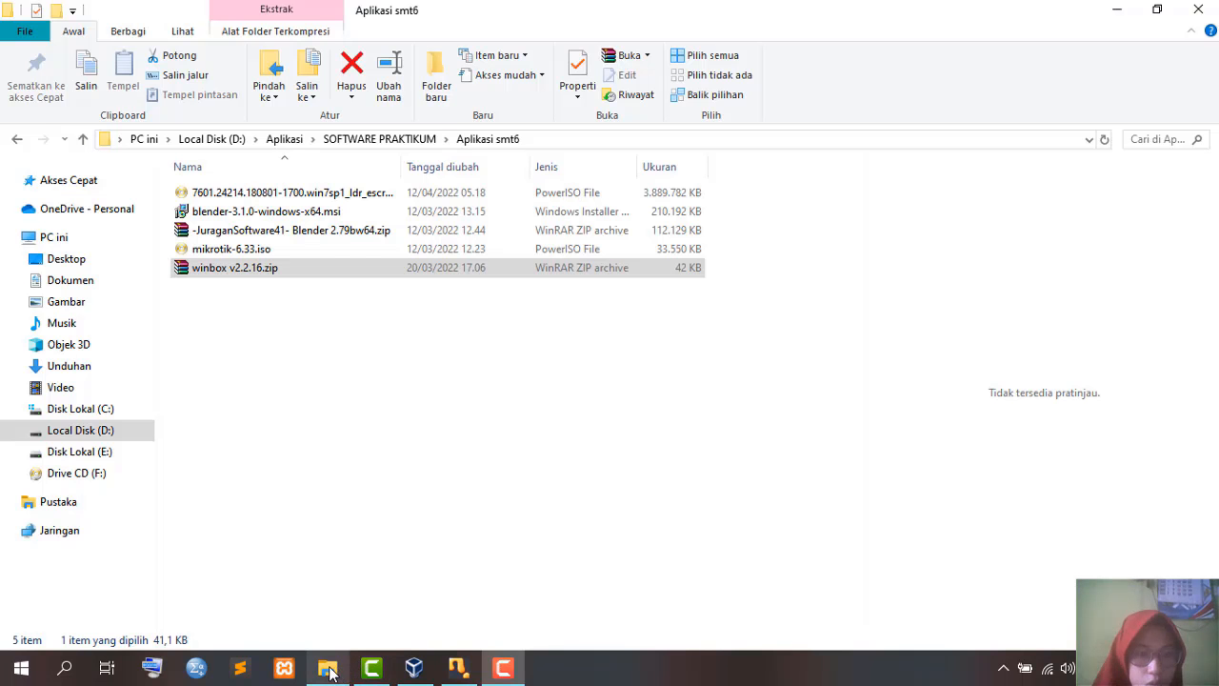
pyautogui.doubleClick(335, 273)
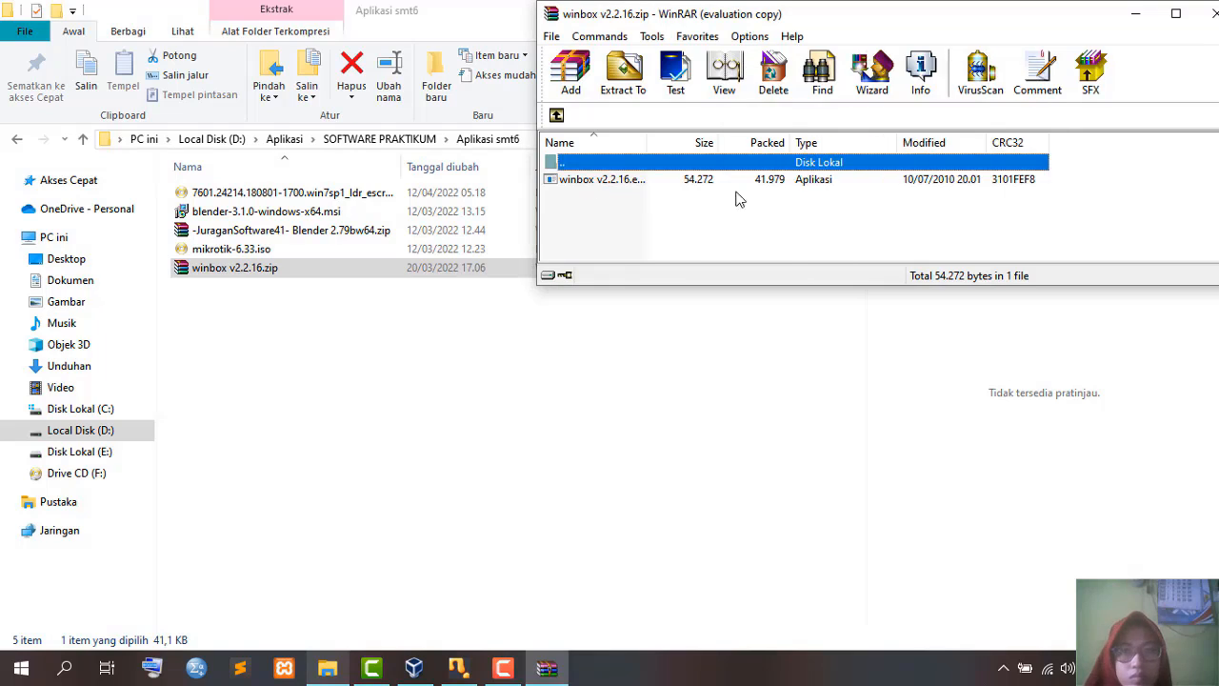
pyautogui.doubleClick(695, 180)
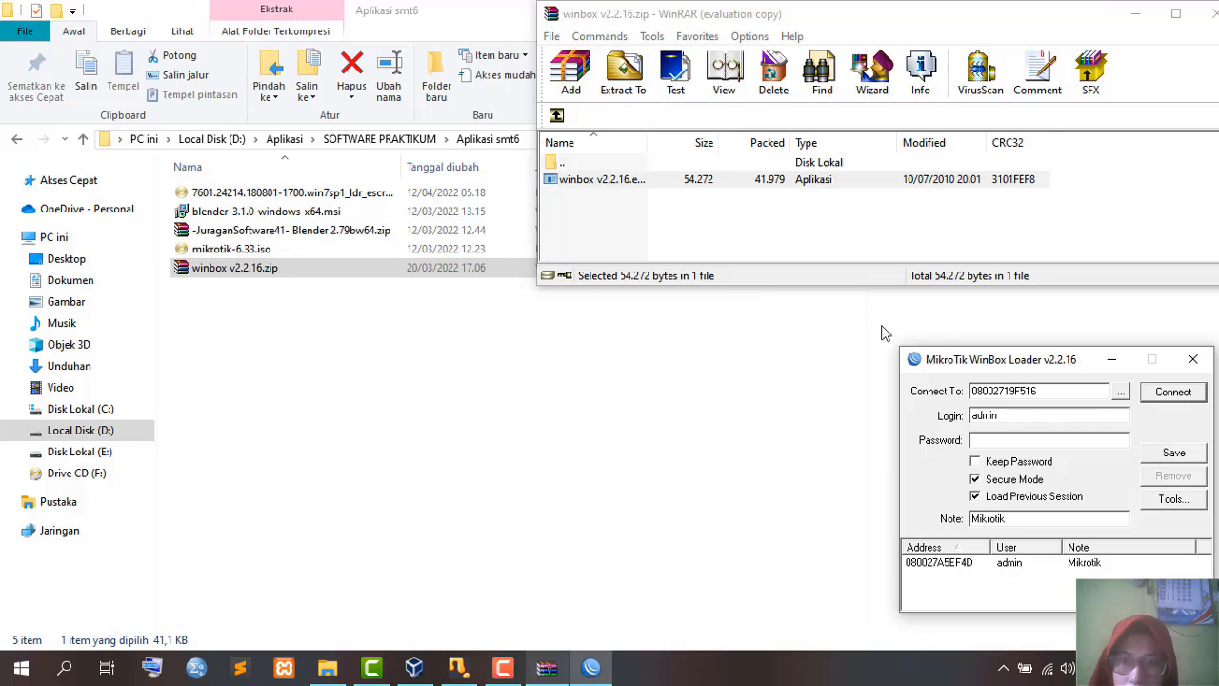
pyautogui.moveTo(1063, 360); pyautogui.dragTo(752, 278)
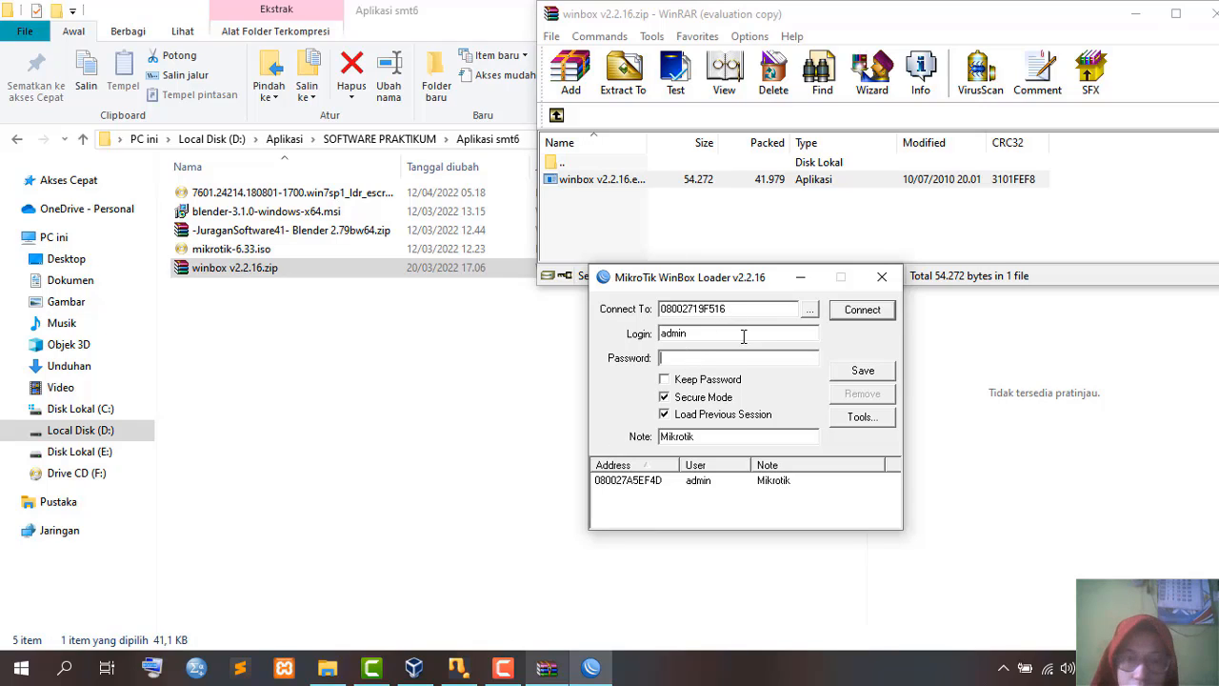
pyautogui.moveTo(755, 310); pyautogui.dragTo(645, 324)
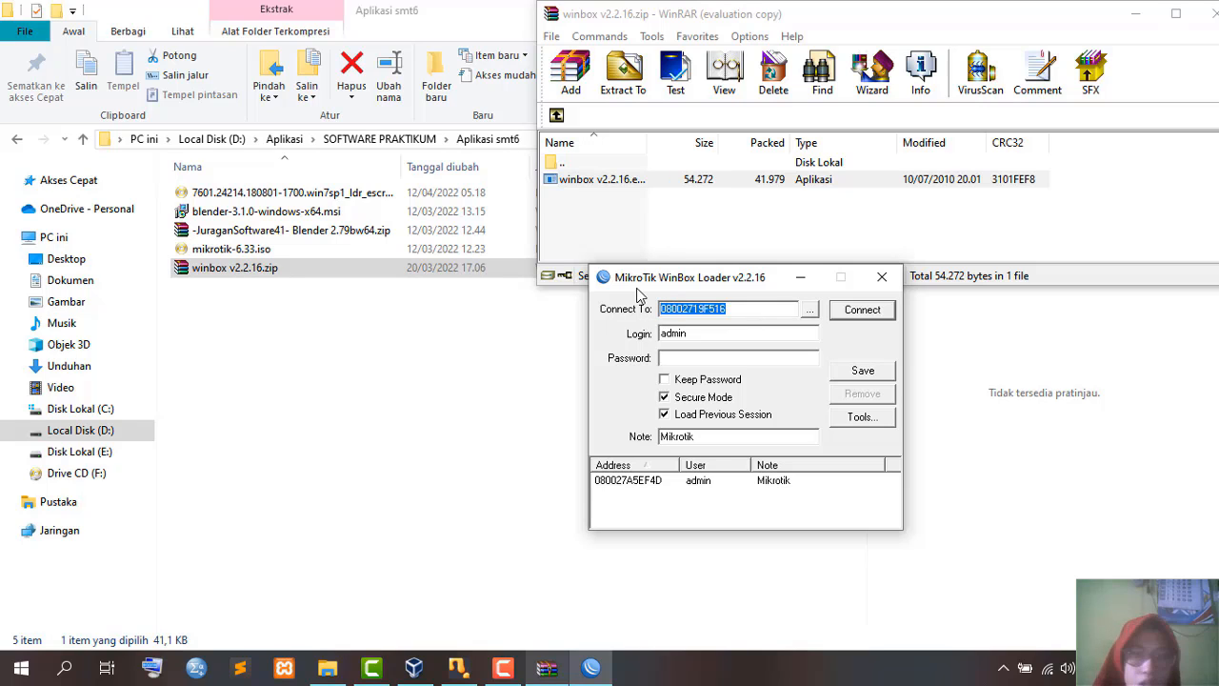
pyautogui.press('BackSpace')
# - Switch to VirtualBox and display the advanced network settings of the running MikroTik machine's Adaptor 1, including its MAC address
pyautogui.click(423, 659)
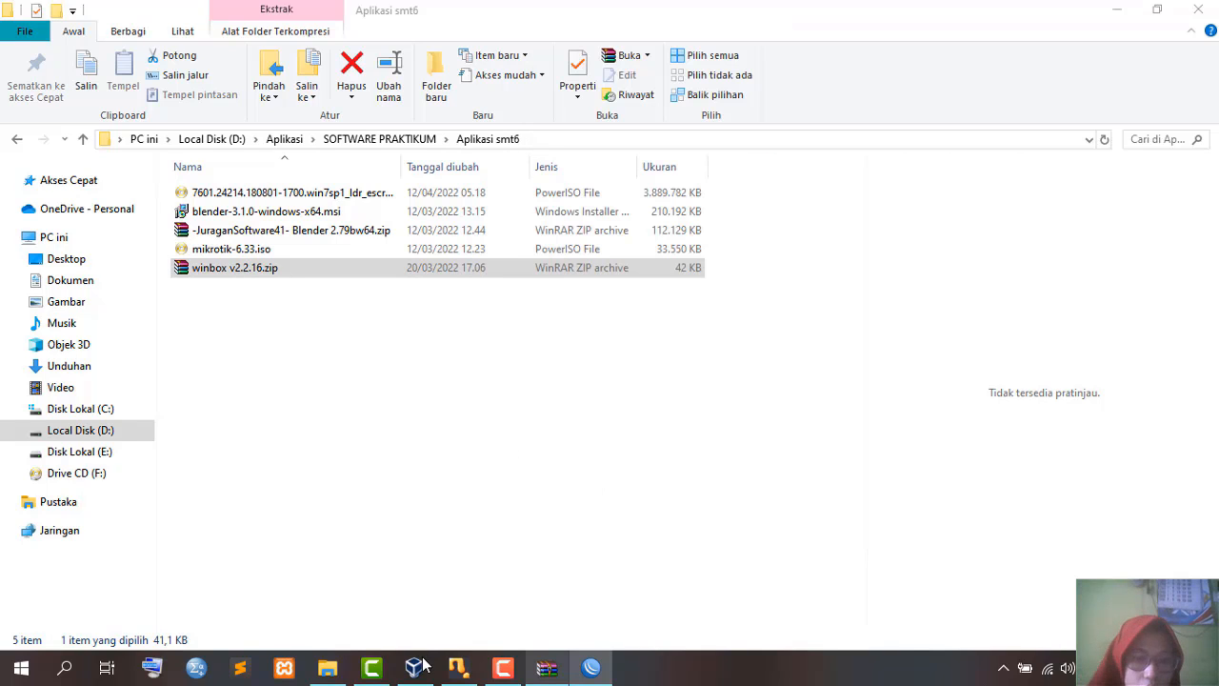
pyautogui.click(423, 664)
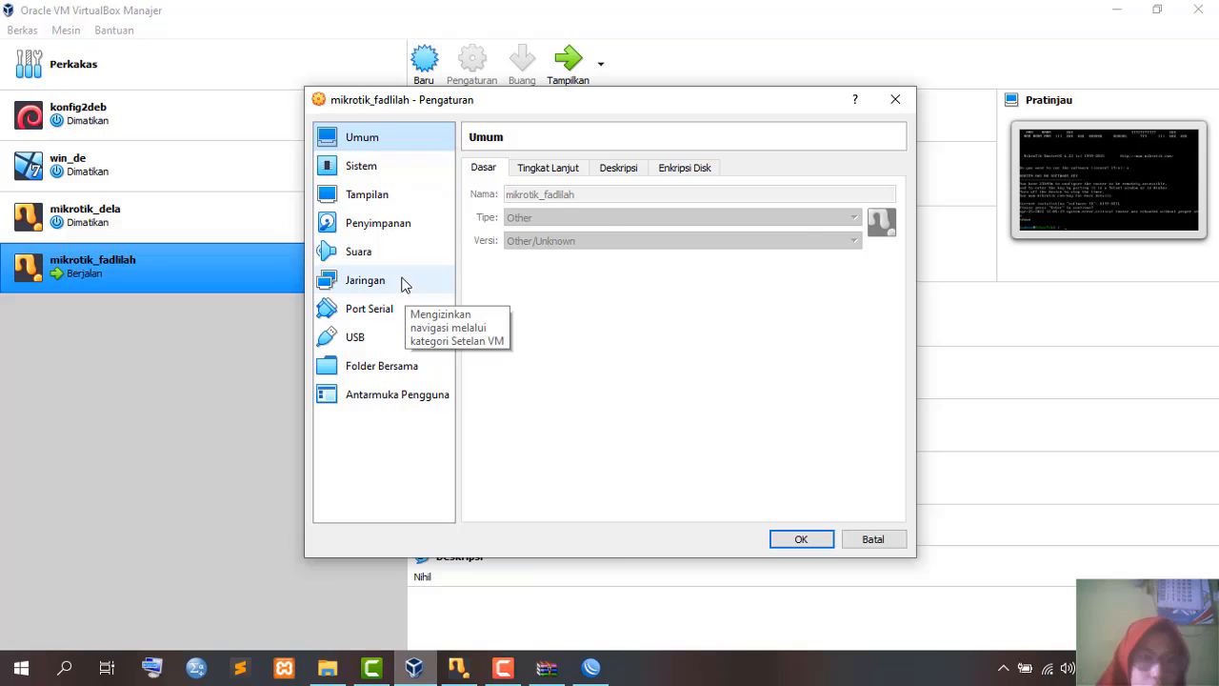
pyautogui.click(401, 285)
pyautogui.click(522, 263)
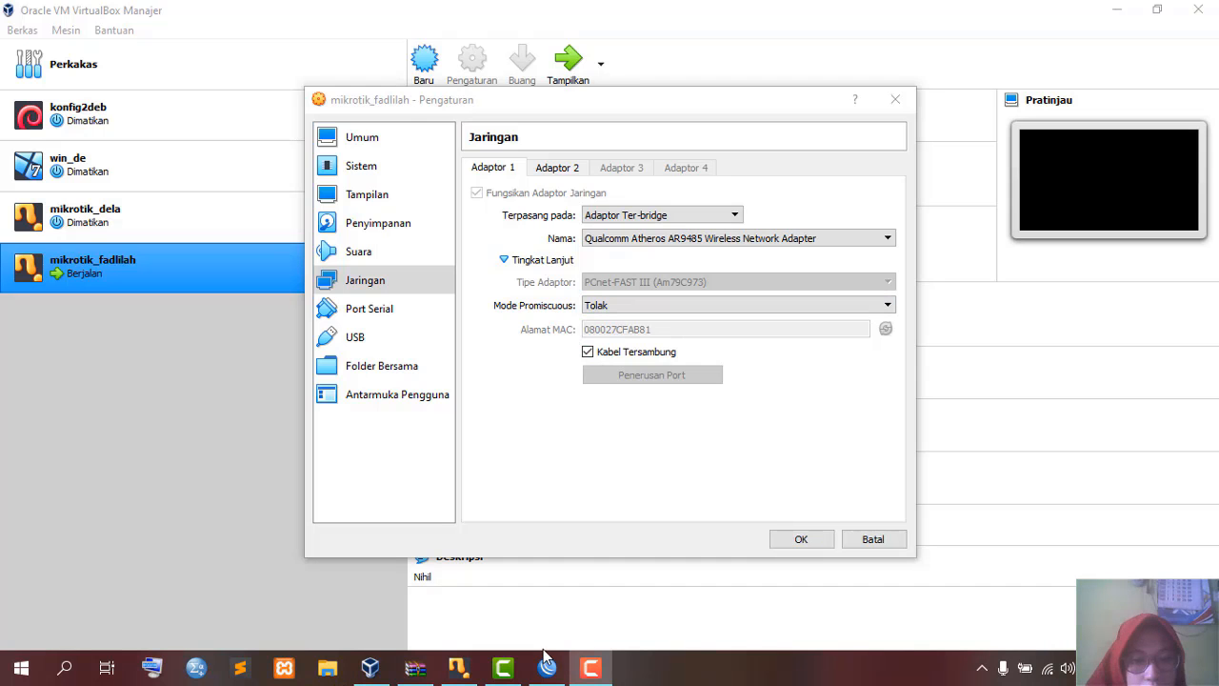
# - Connect WinBox Loader to 080027CFAB81 as admin, and maximize the session window with the RouterOS Welcome message moved out of the way
pyautogui.click(548, 667)
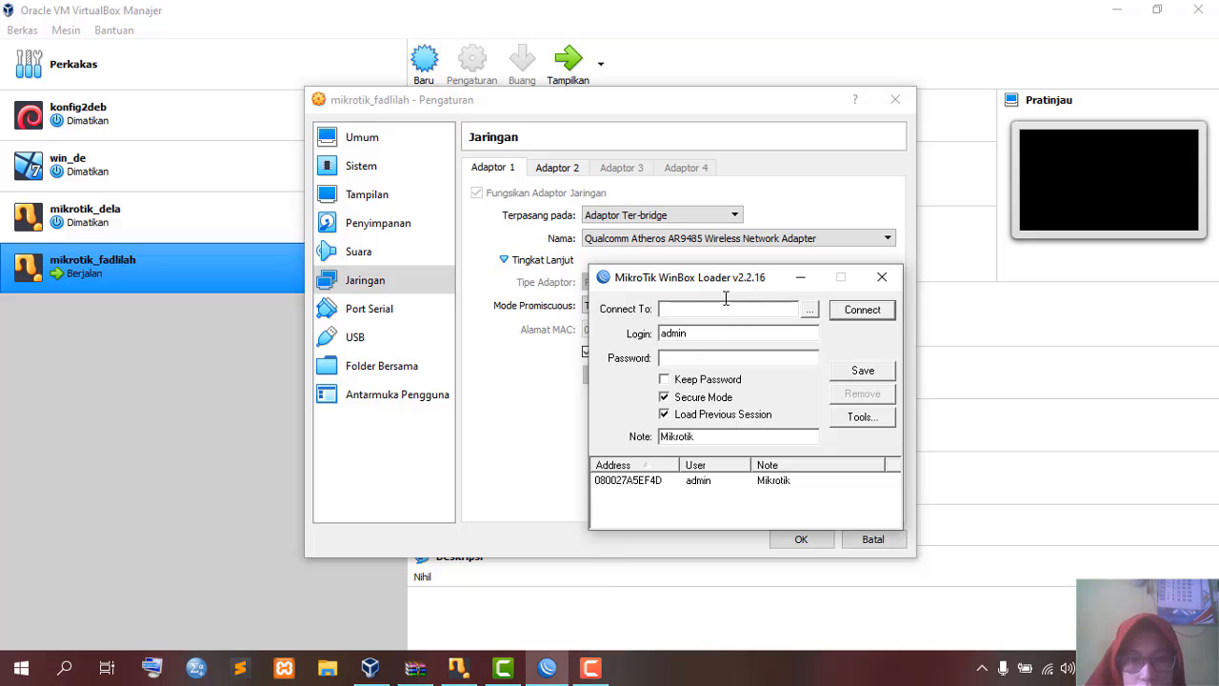
pyautogui.moveTo(739, 277); pyautogui.dragTo(848, 254)
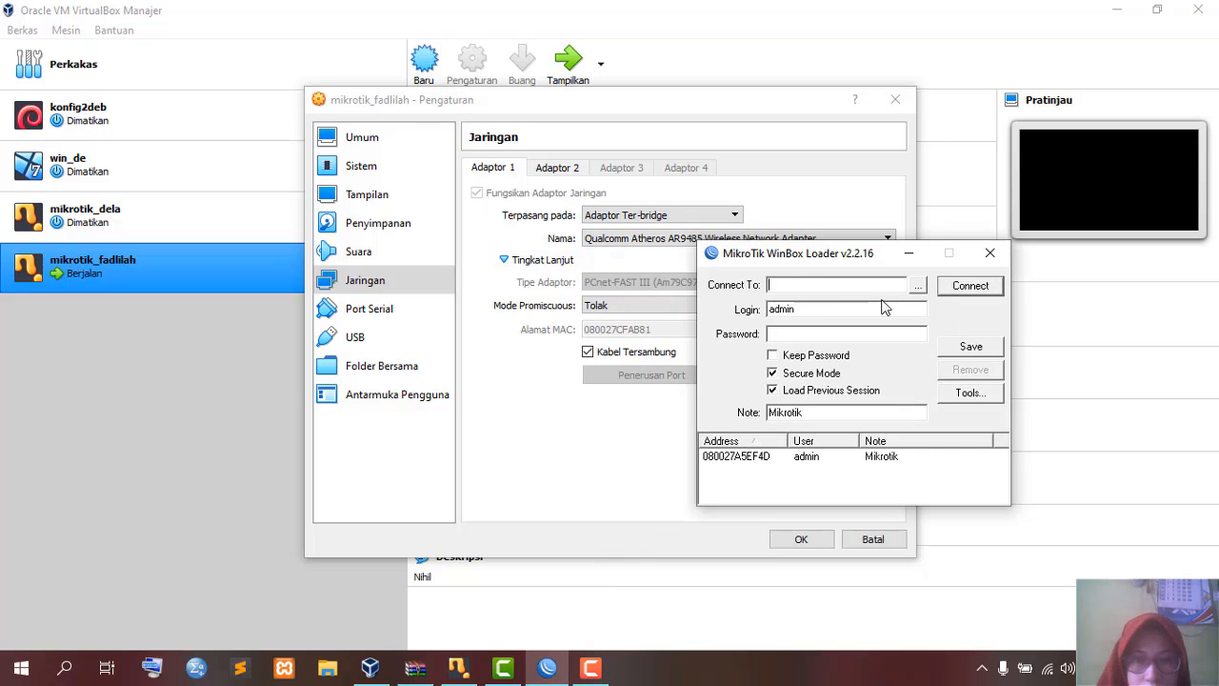
pyautogui.write('0800')
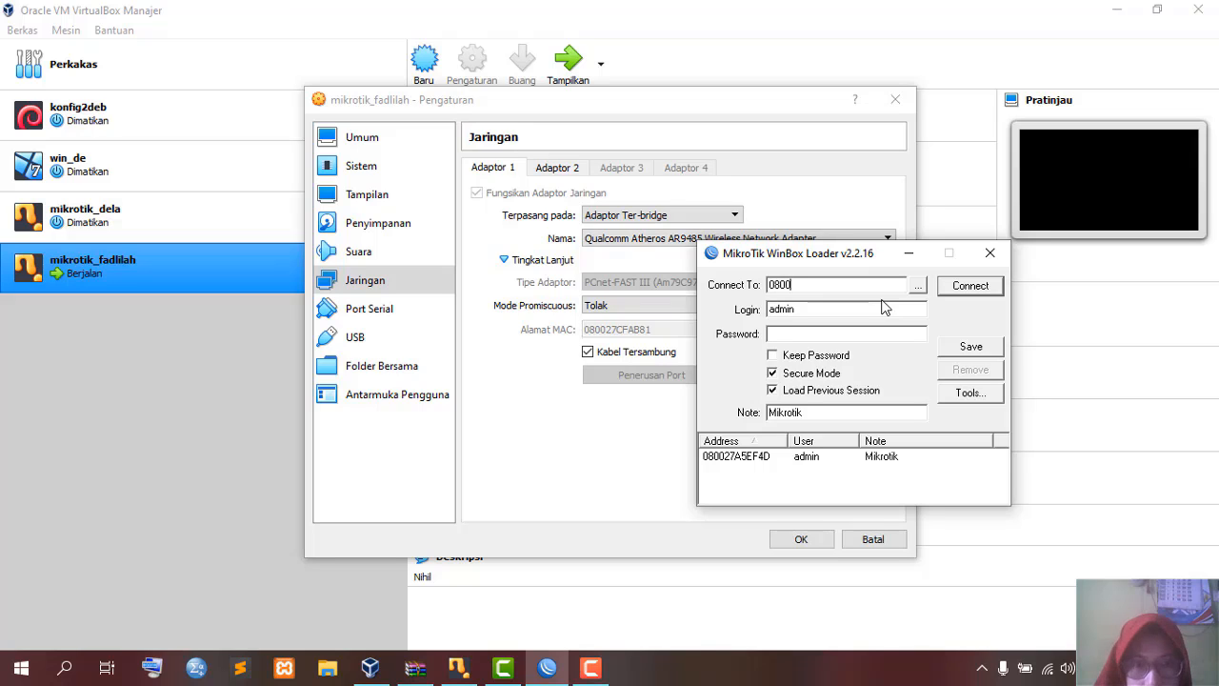
pyautogui.write('27C')
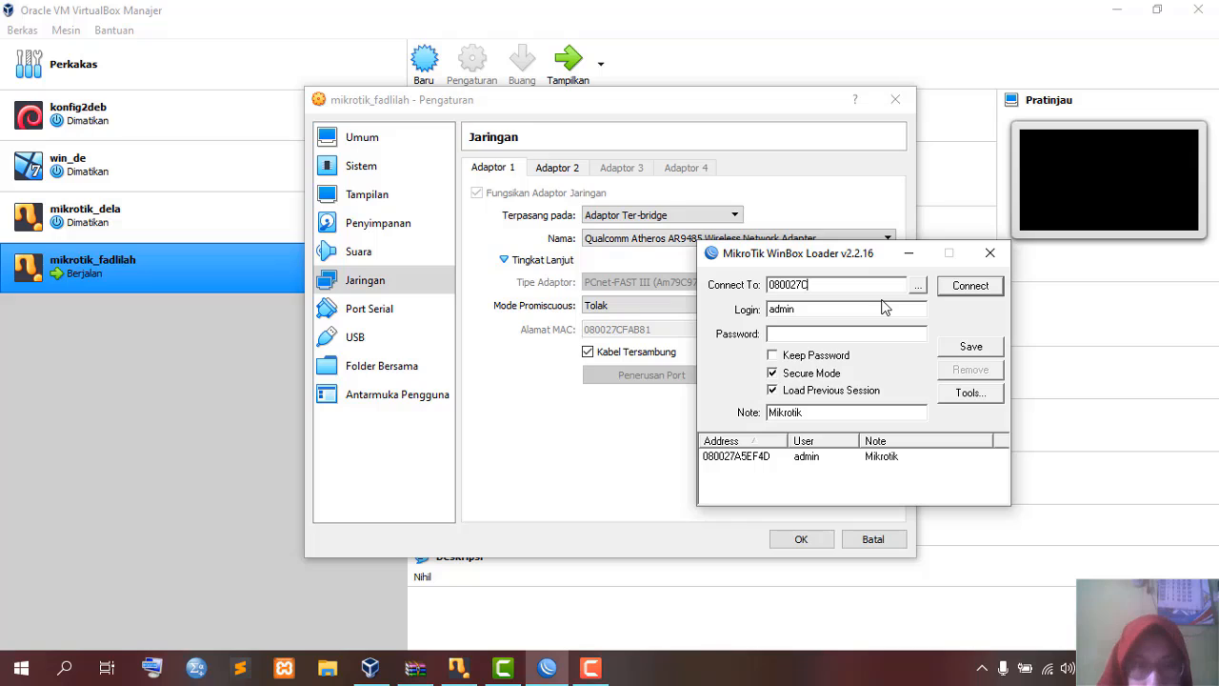
pyautogui.write('FAB8')
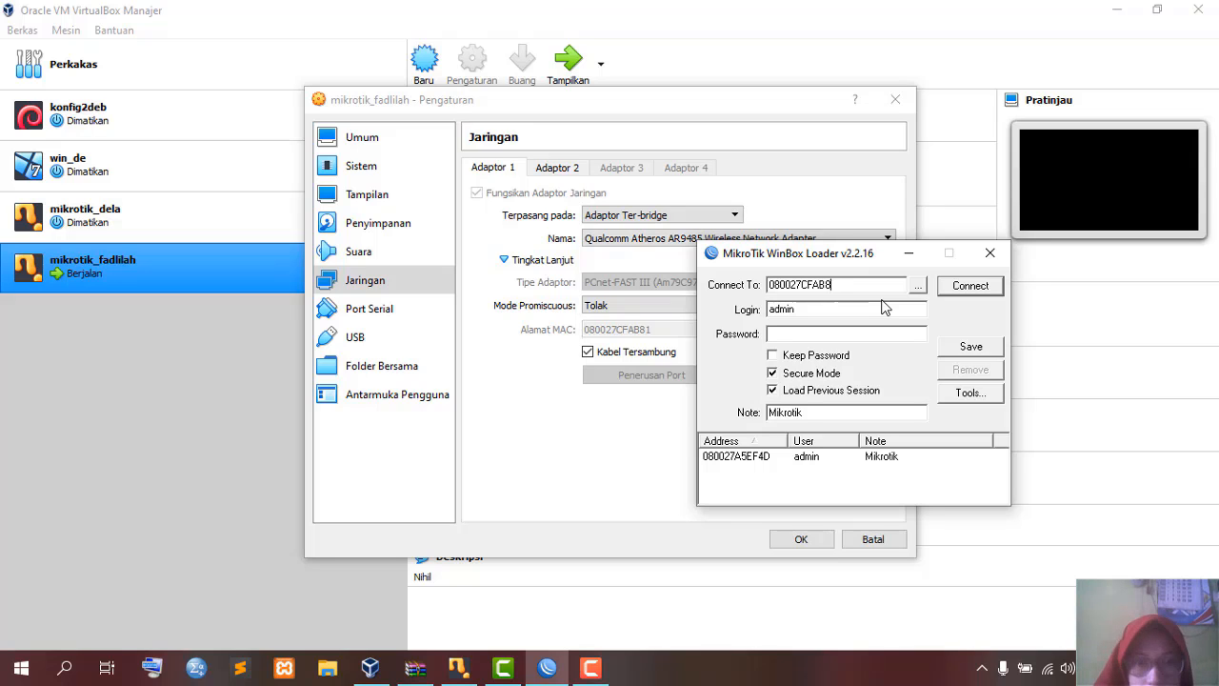
pyautogui.write('1')
pyautogui.click(971, 288)
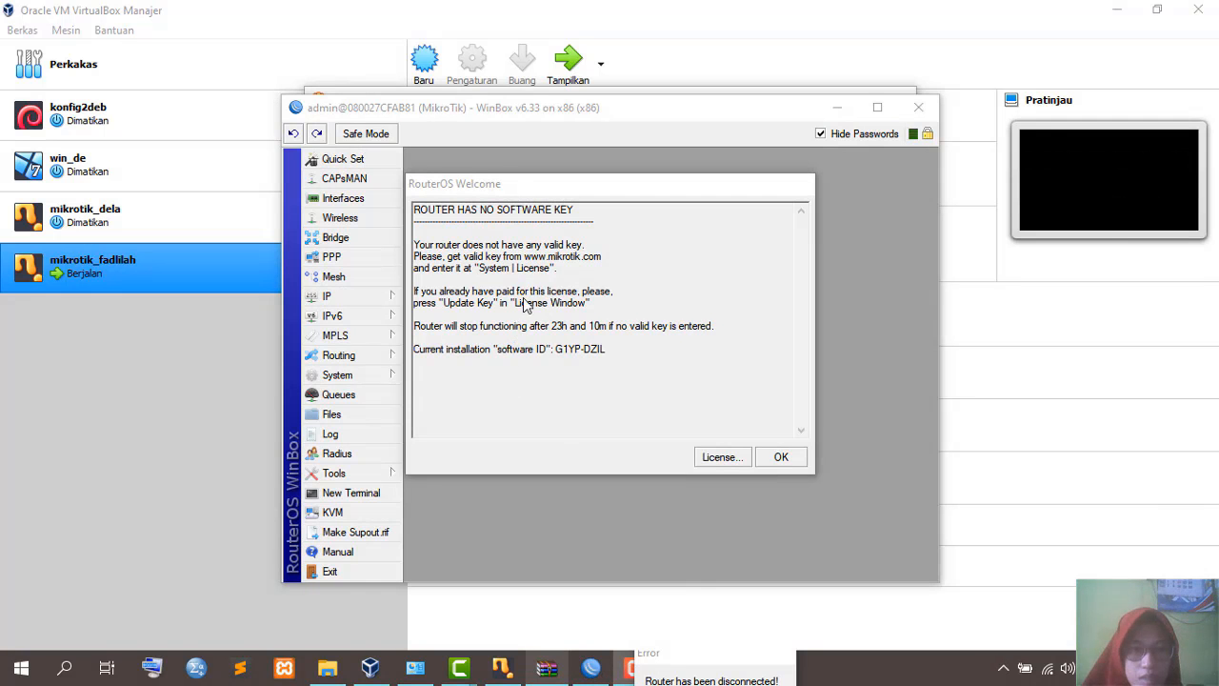
pyautogui.click(877, 108)
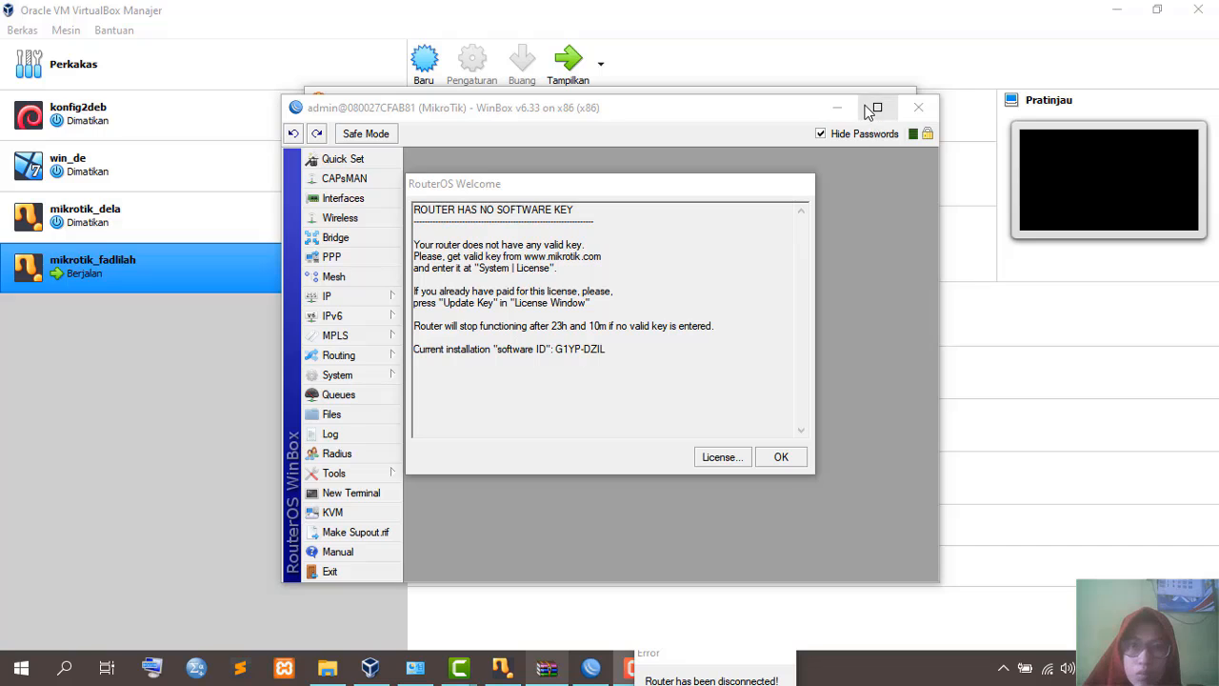
pyautogui.moveTo(699, 190); pyautogui.dragTo(895, 653)
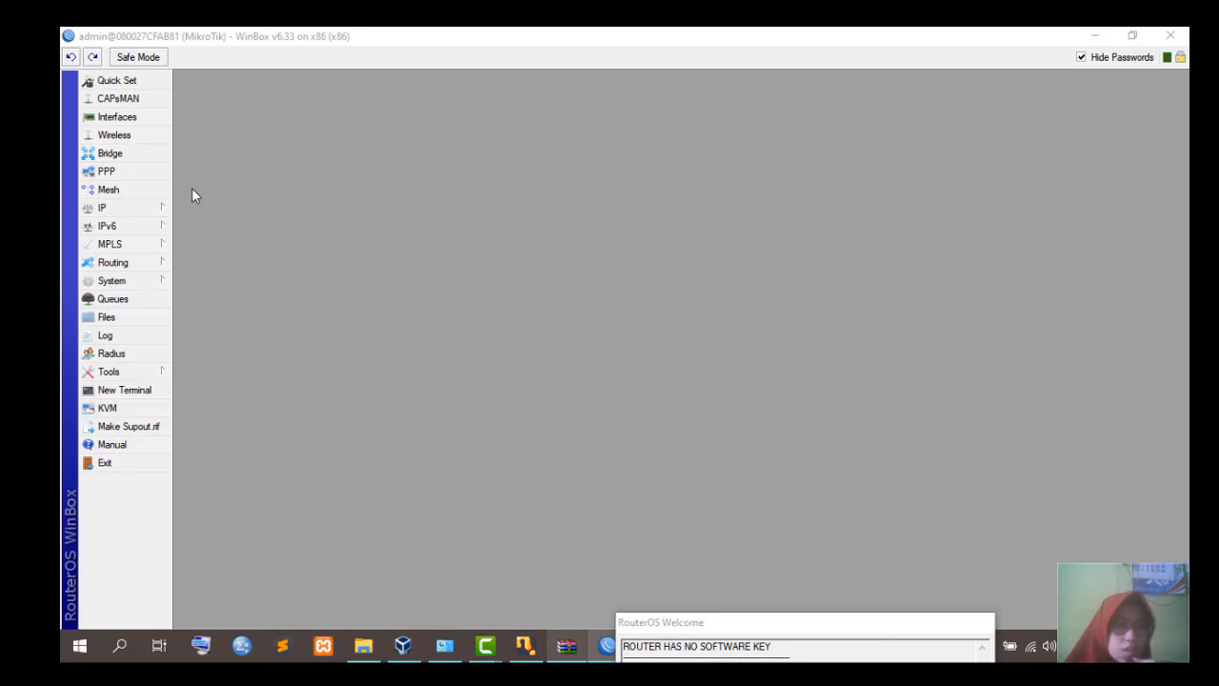
# - Open the router's IP address list and widen the Address column to read the ether1 entry in full
pyautogui.click(123, 211)
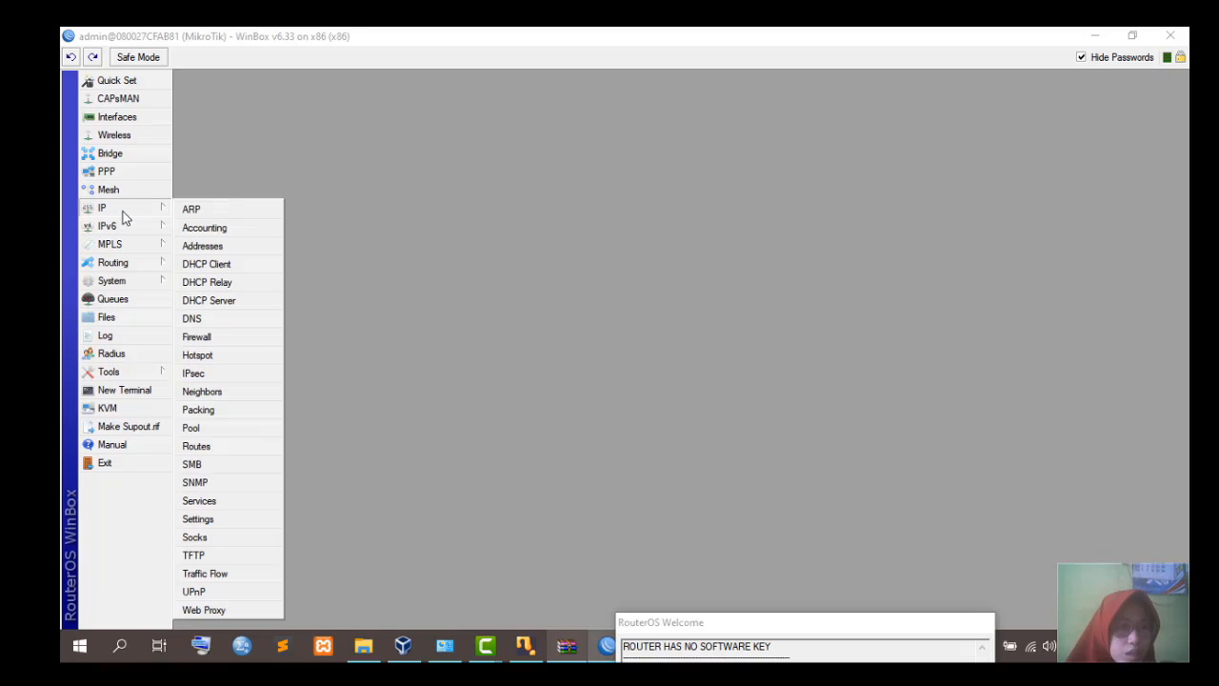
pyautogui.click(237, 247)
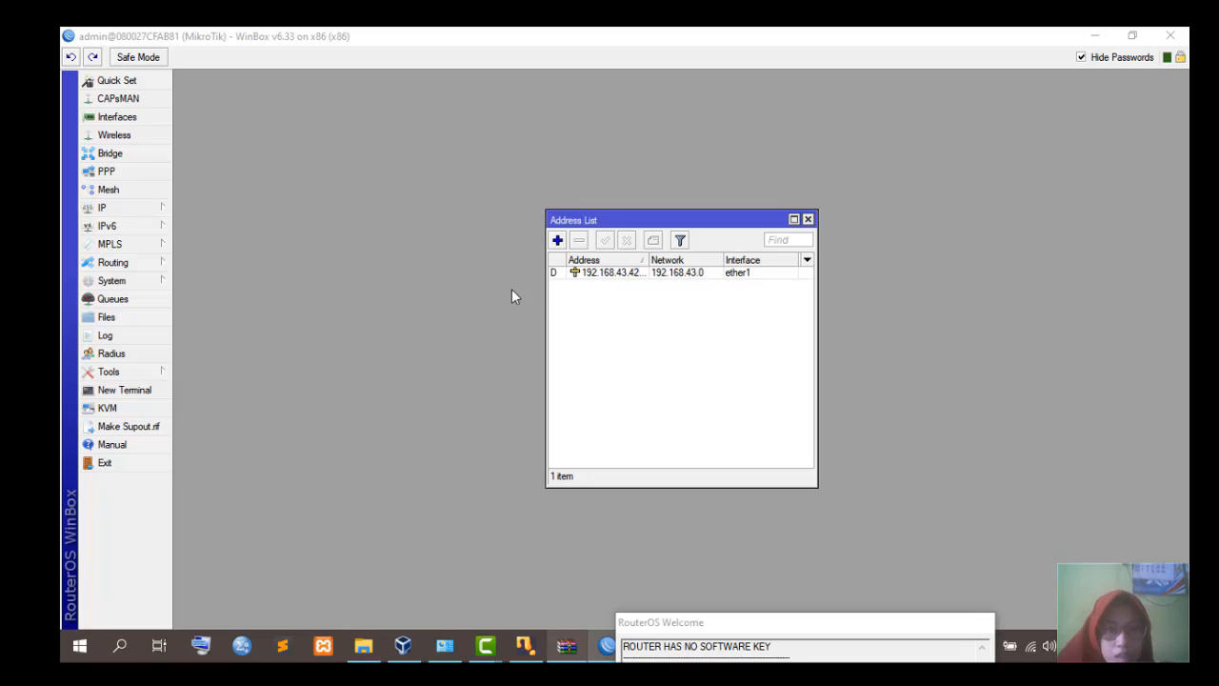
pyautogui.click(593, 278)
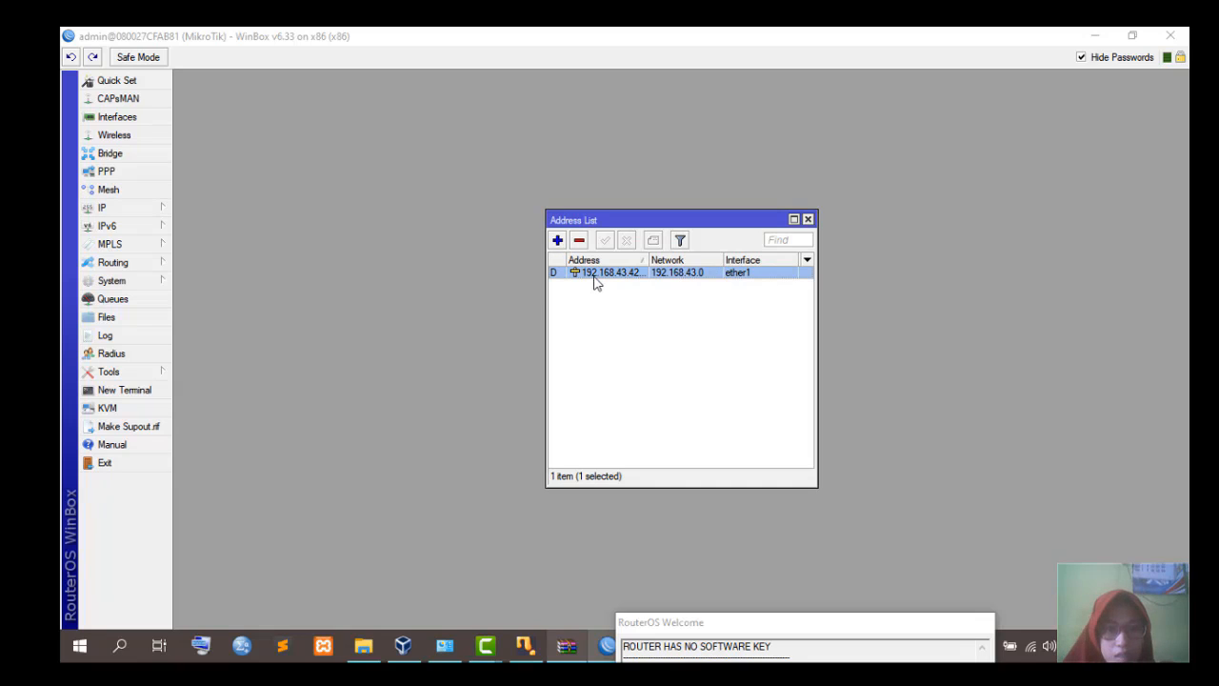
pyautogui.moveTo(646, 259); pyautogui.dragTo(667, 260)
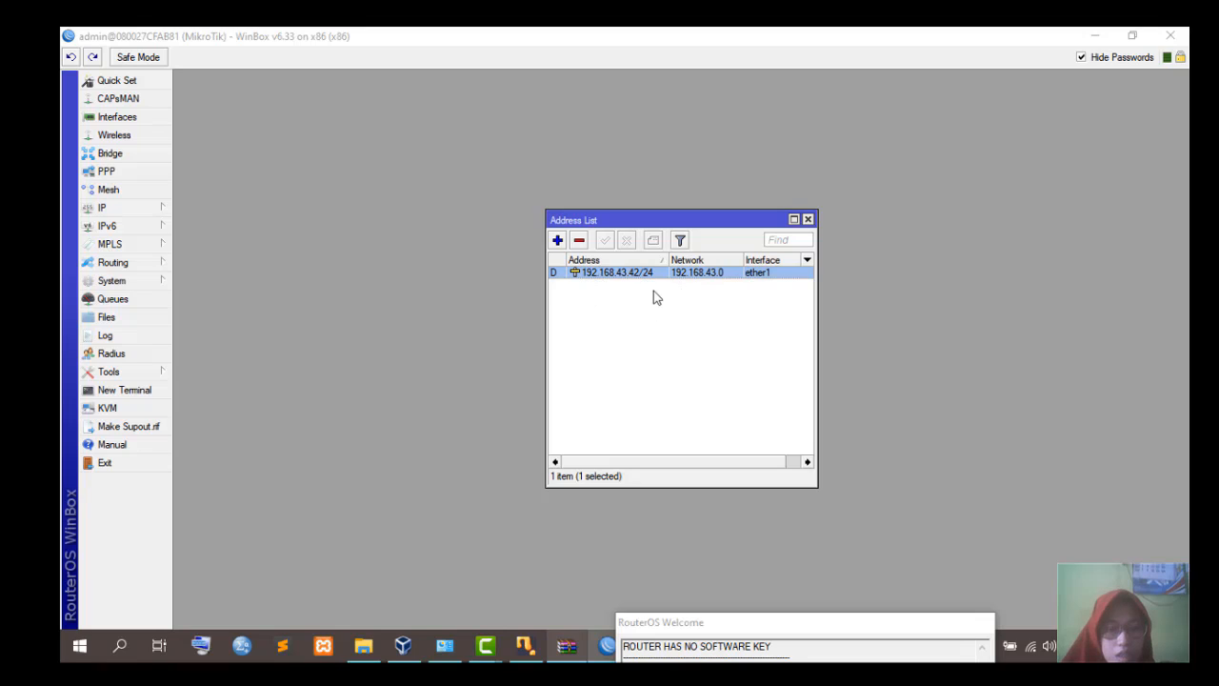
# - Create a new IP address entry for interface ether2 with the address 192.168.102.1/24
pyautogui.click(558, 242)
pyautogui.click(709, 321)
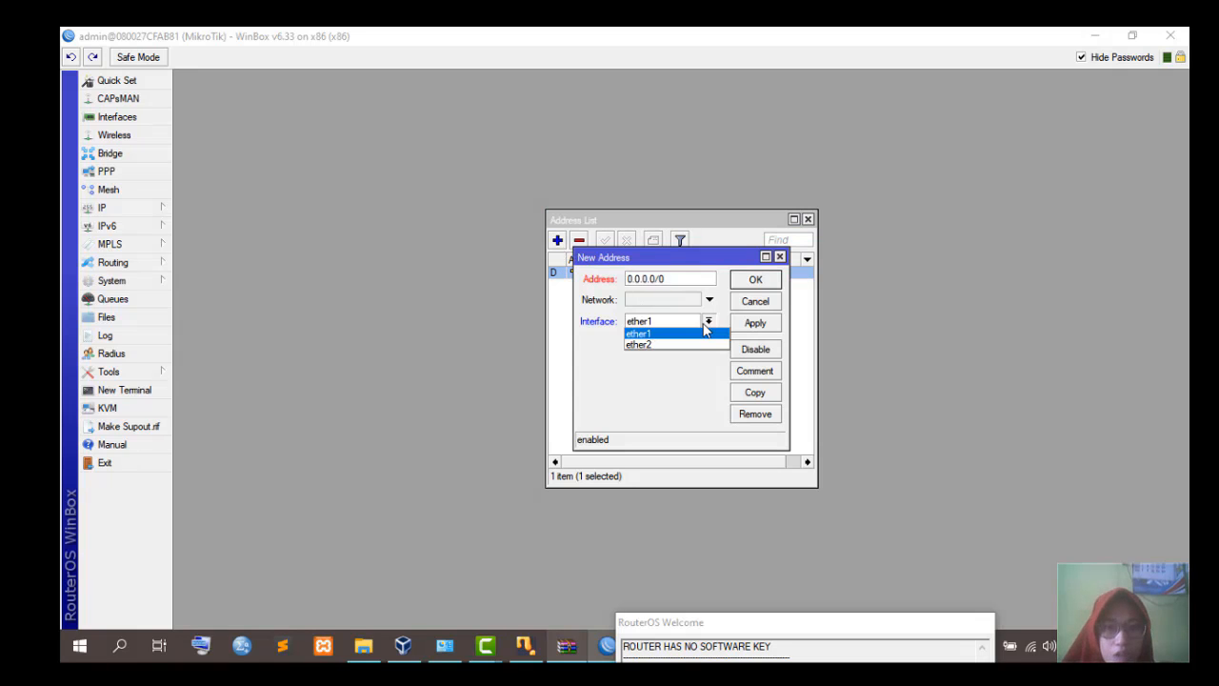
pyautogui.click(684, 345)
pyautogui.click(652, 279)
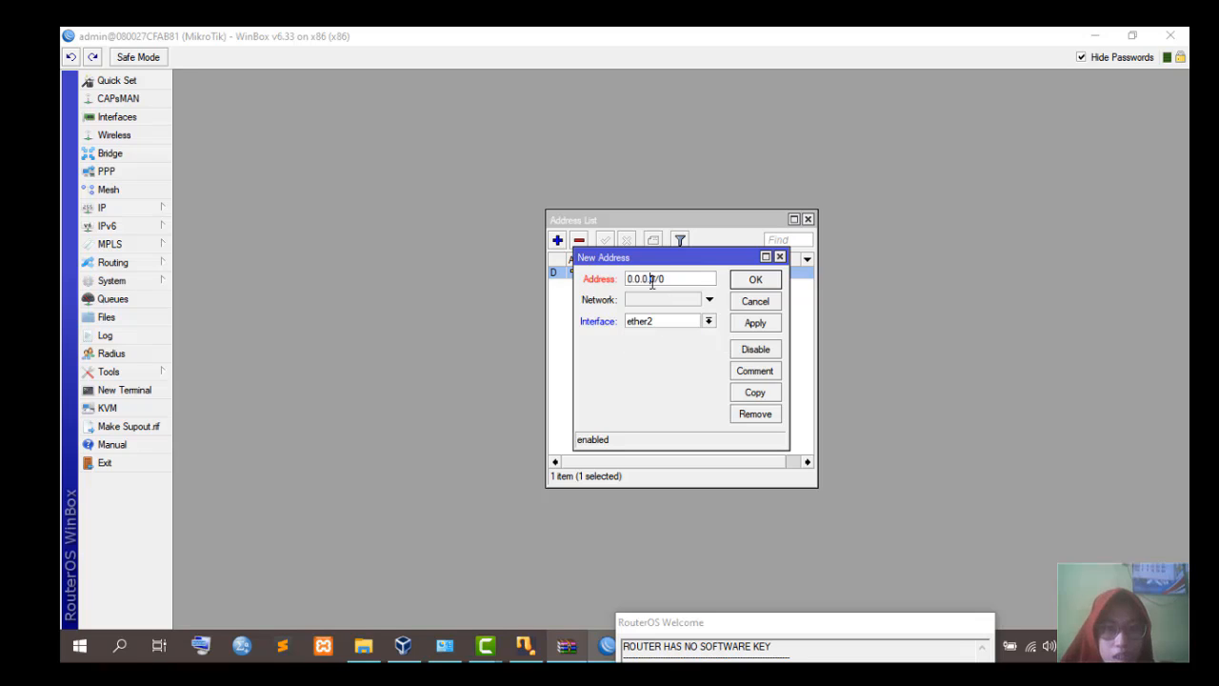
pyautogui.moveTo(656, 279); pyautogui.dragTo(605, 278)
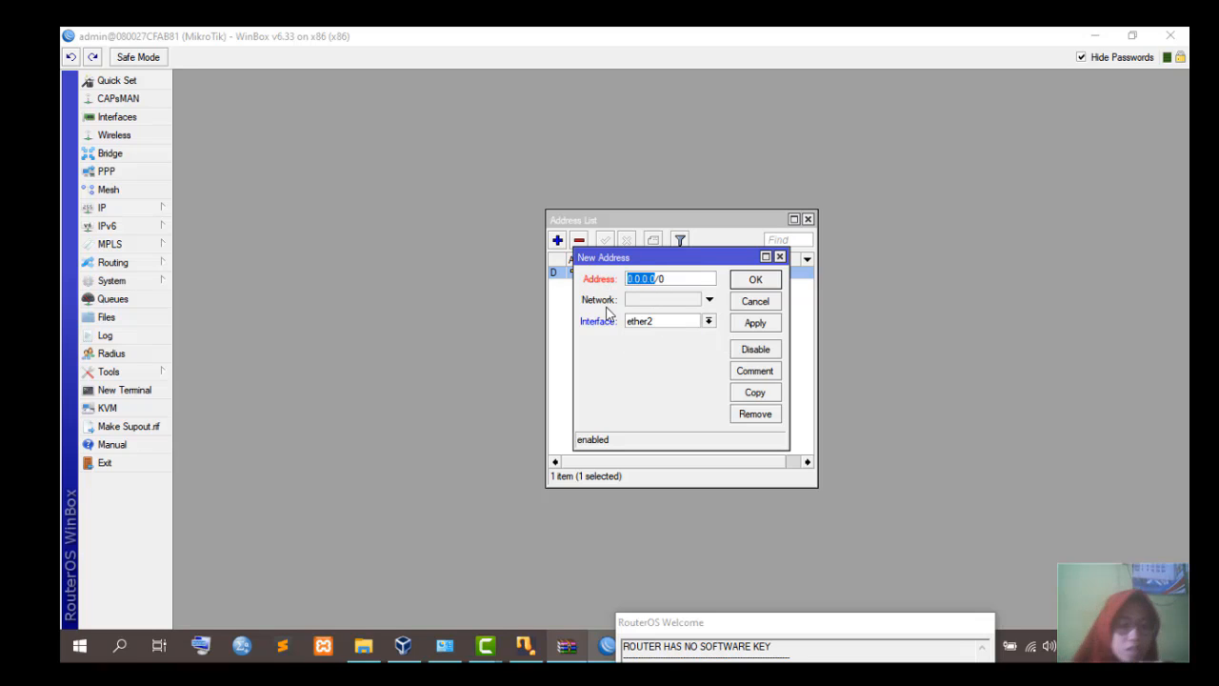
pyautogui.write('192.16')
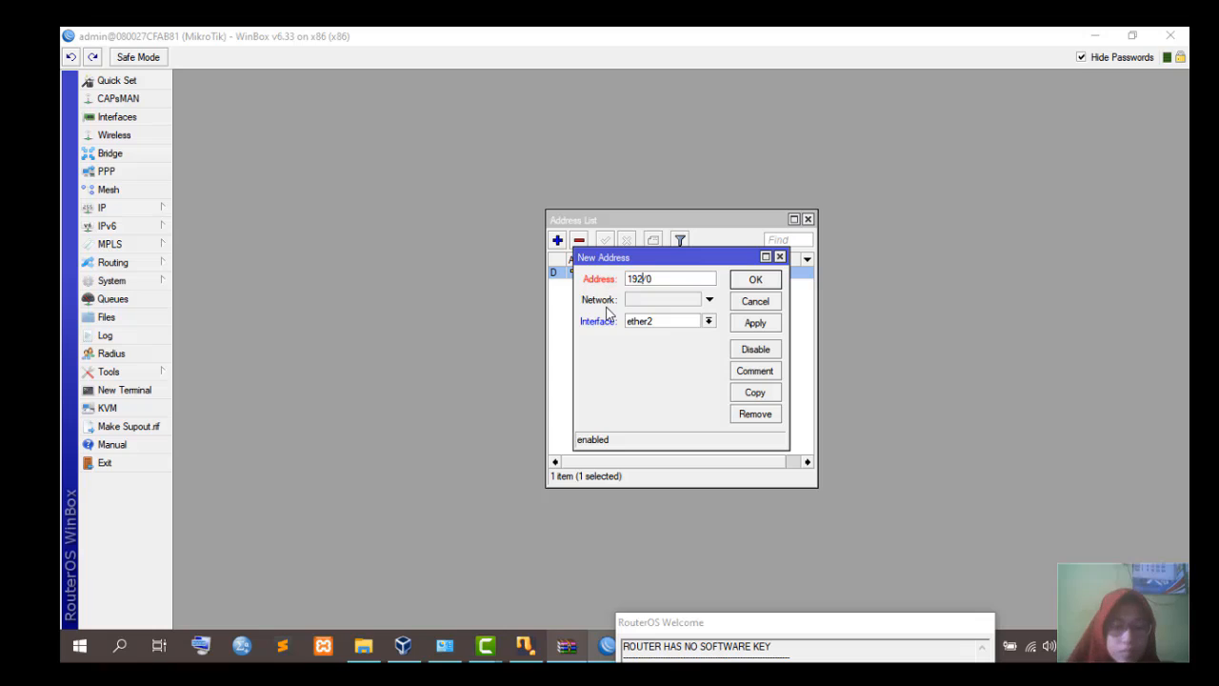
pyautogui.write('8.102.1')
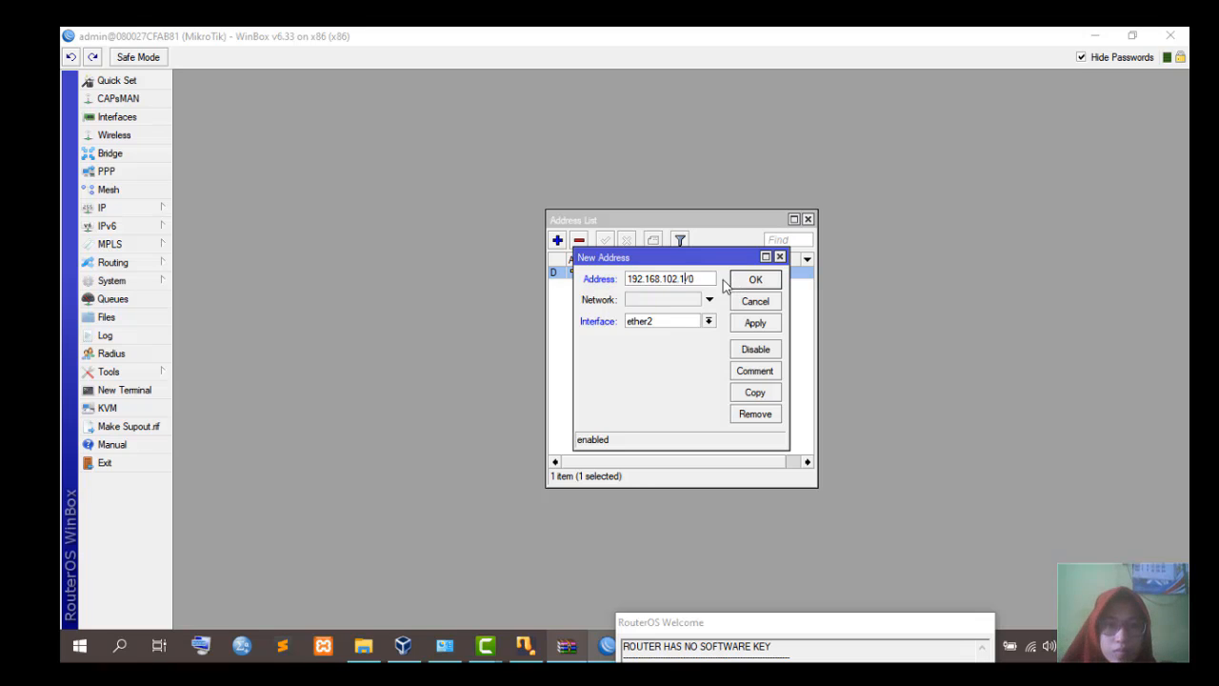
pyautogui.click(698, 278)
pyautogui.press('BackSpace')
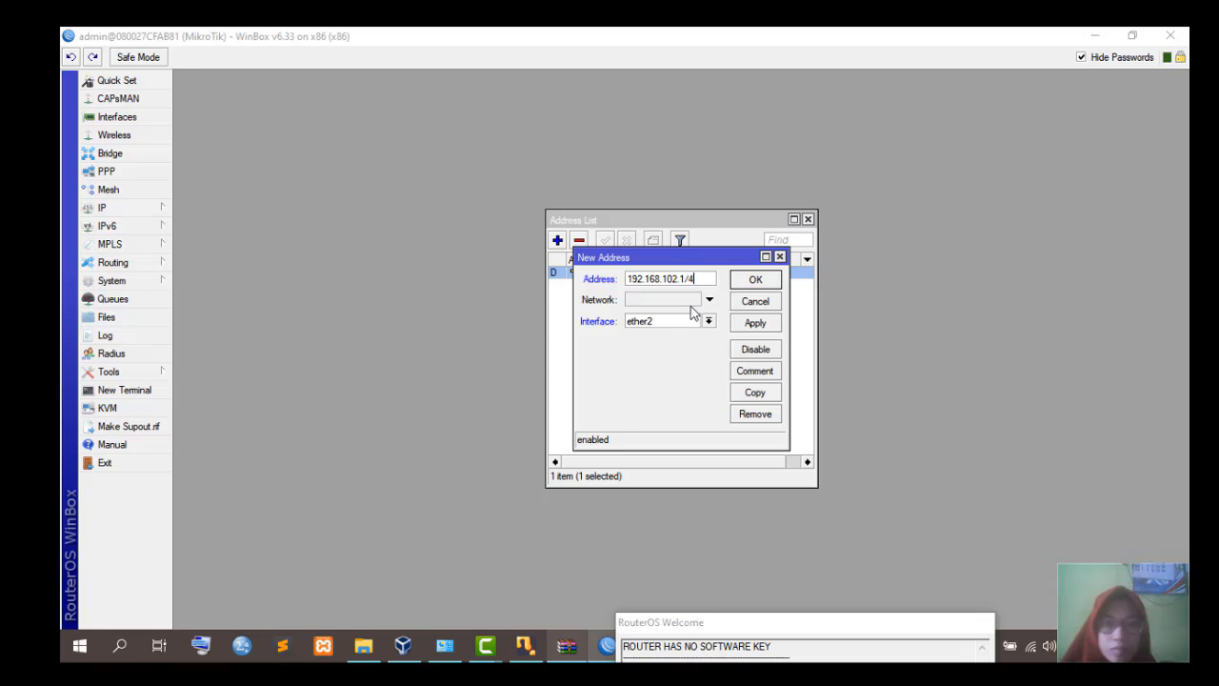
pyautogui.write('24')
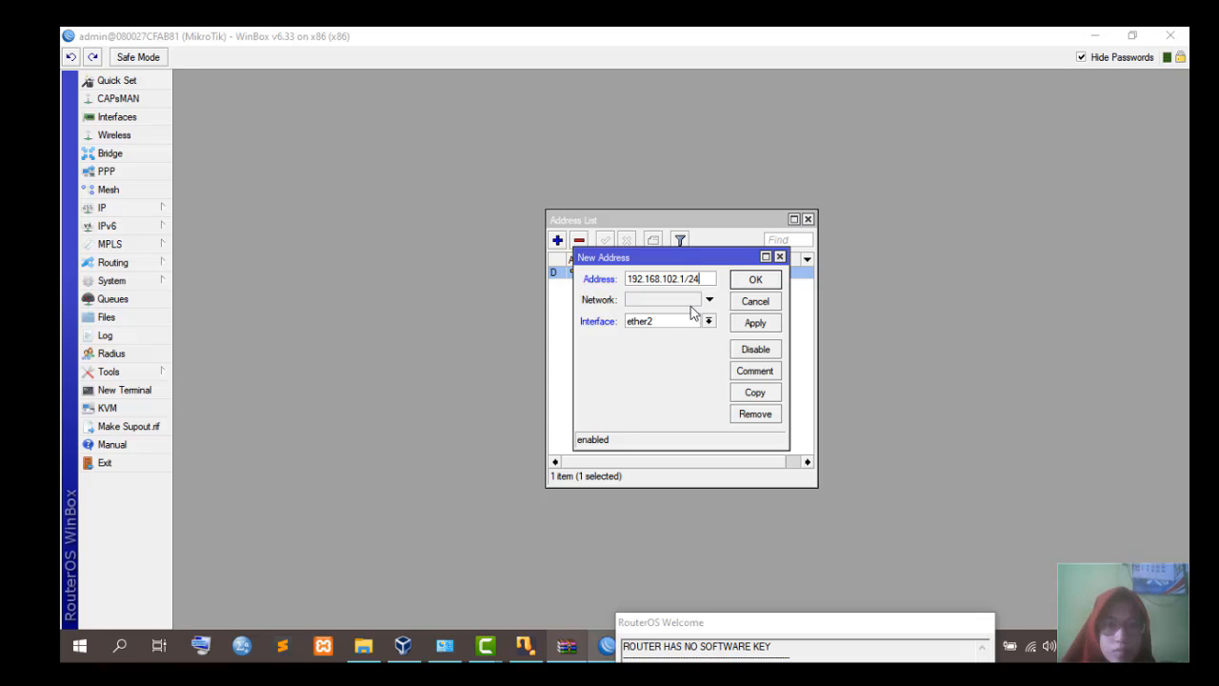
# - Enable the Network value of the ether2 address entry, apply the entry, and close it to return to the address list
pyautogui.click(682, 301)
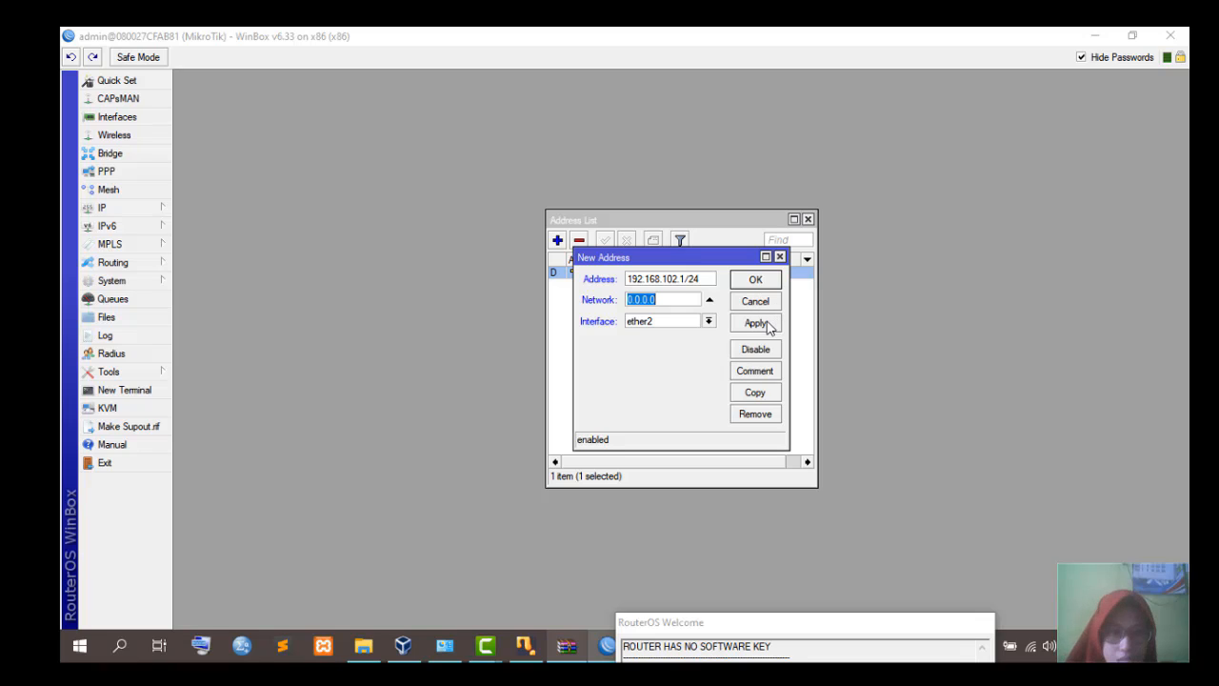
pyautogui.click(768, 327)
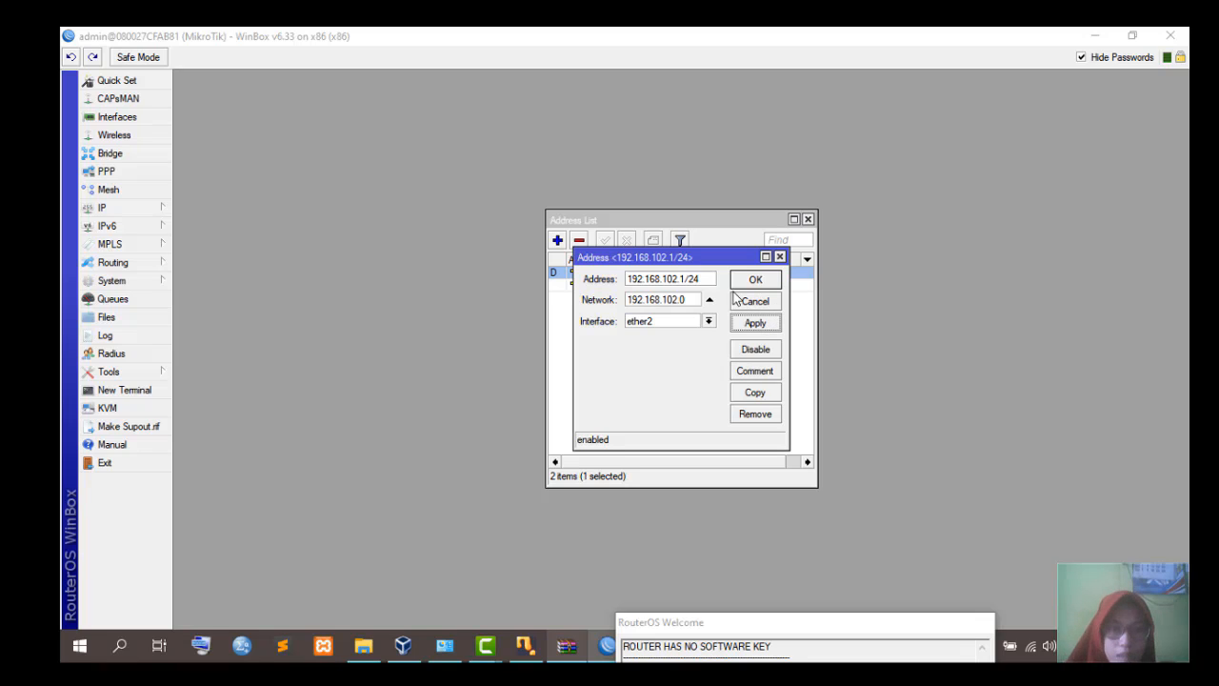
pyautogui.moveTo(667, 257); pyautogui.dragTo(786, 246)
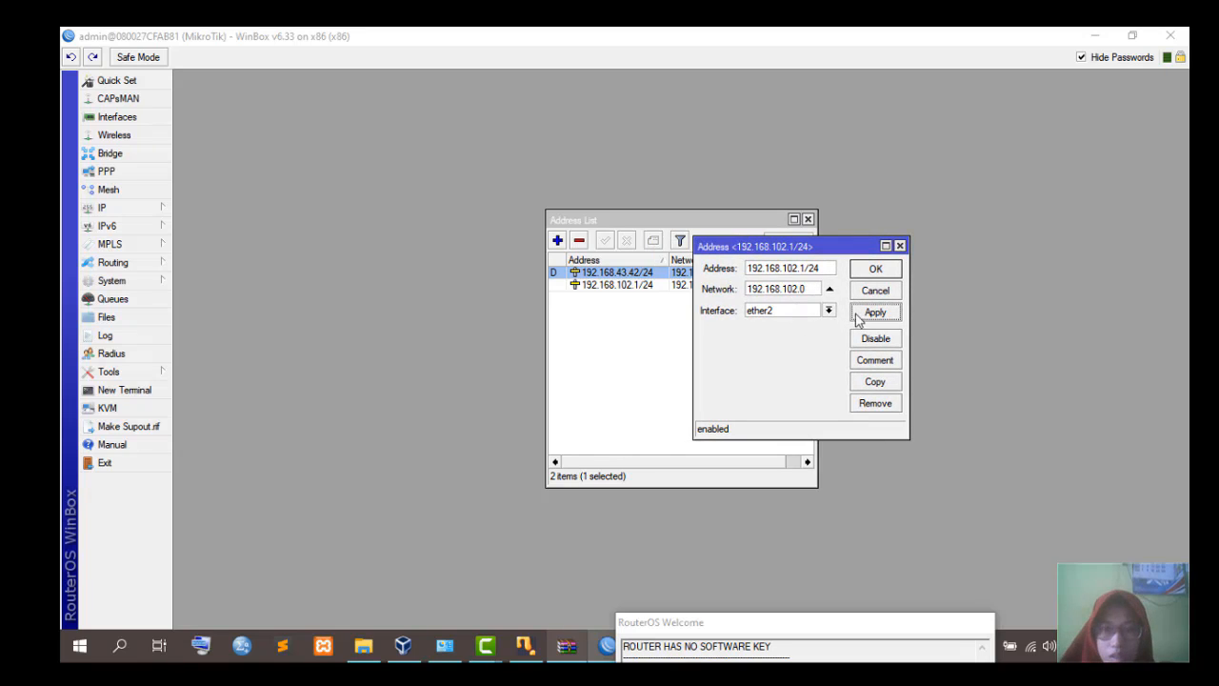
pyautogui.click(880, 274)
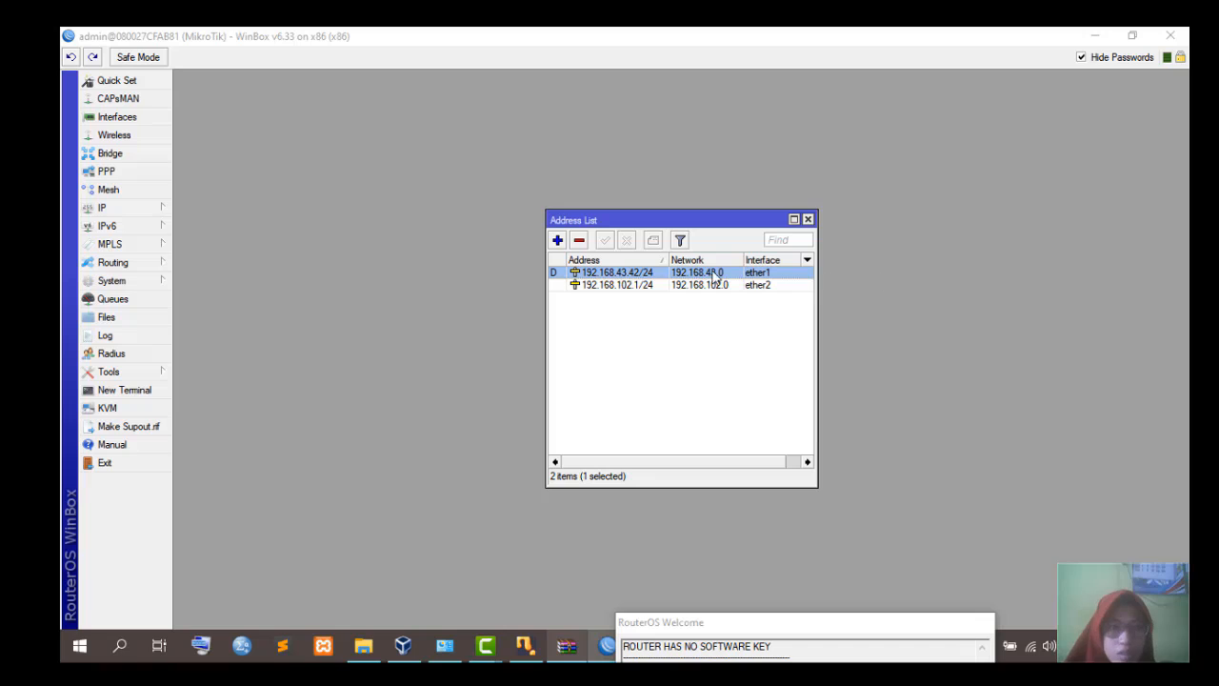
# - Open a new terminal on the router and continue past the software key notice to the command prompt
pyautogui.click(133, 391)
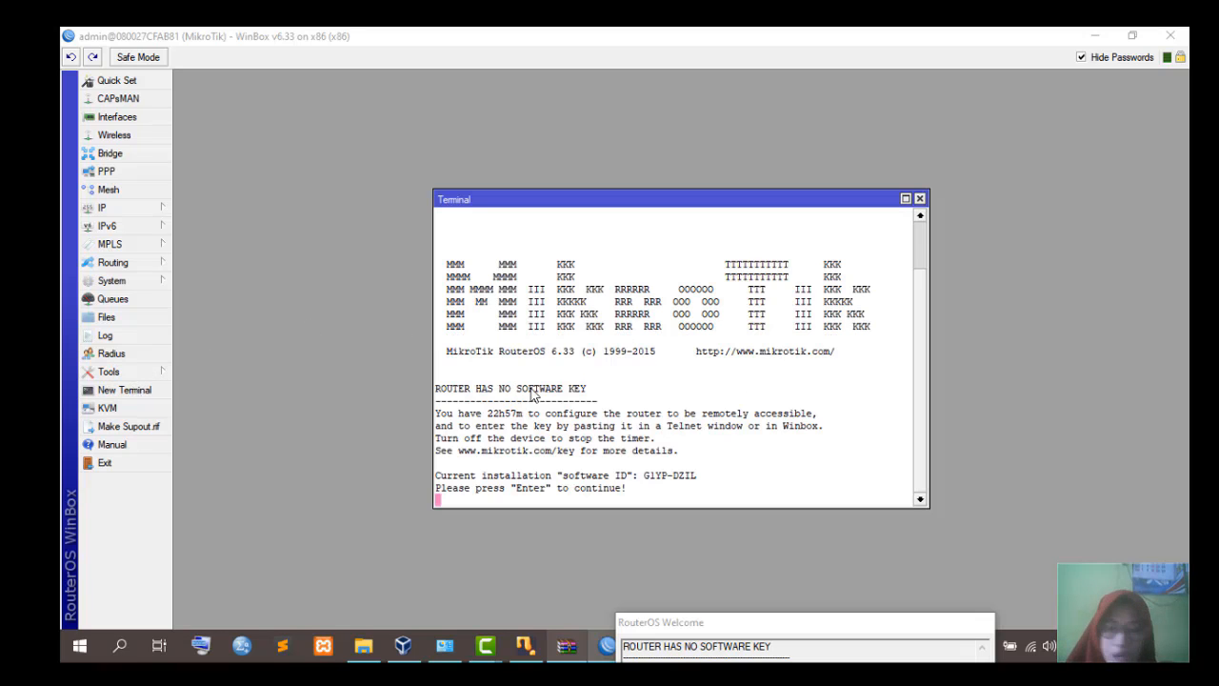
pyautogui.press('Return')
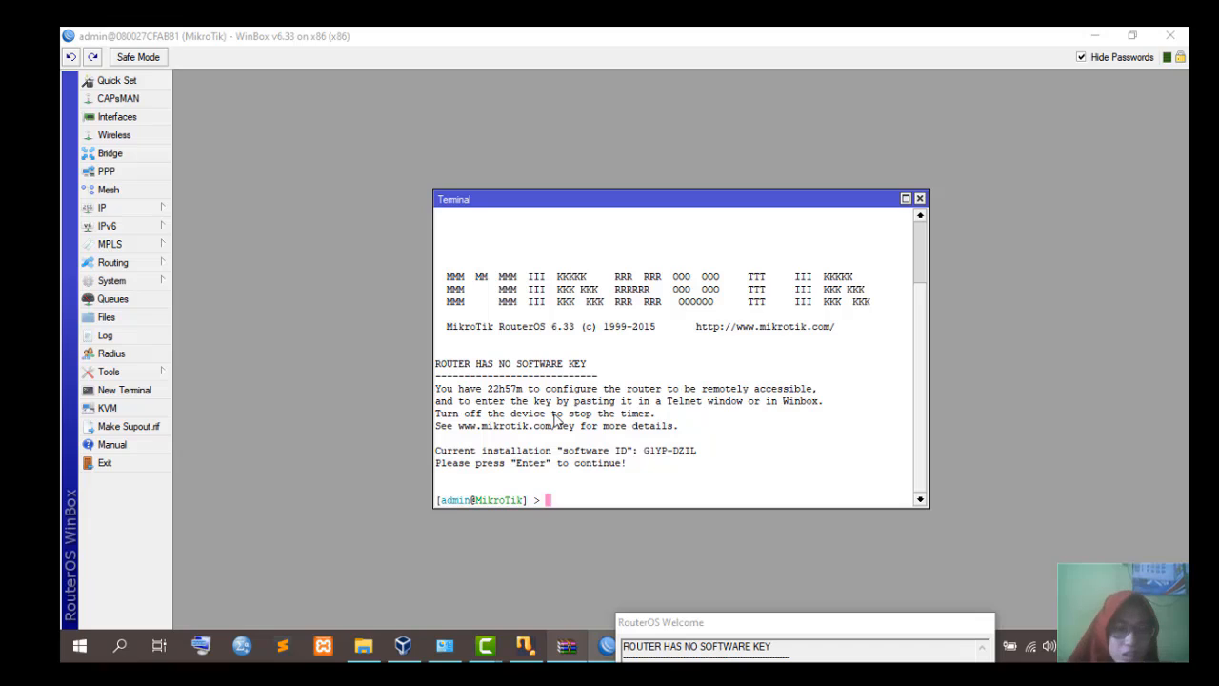
pyautogui.write('PIN')
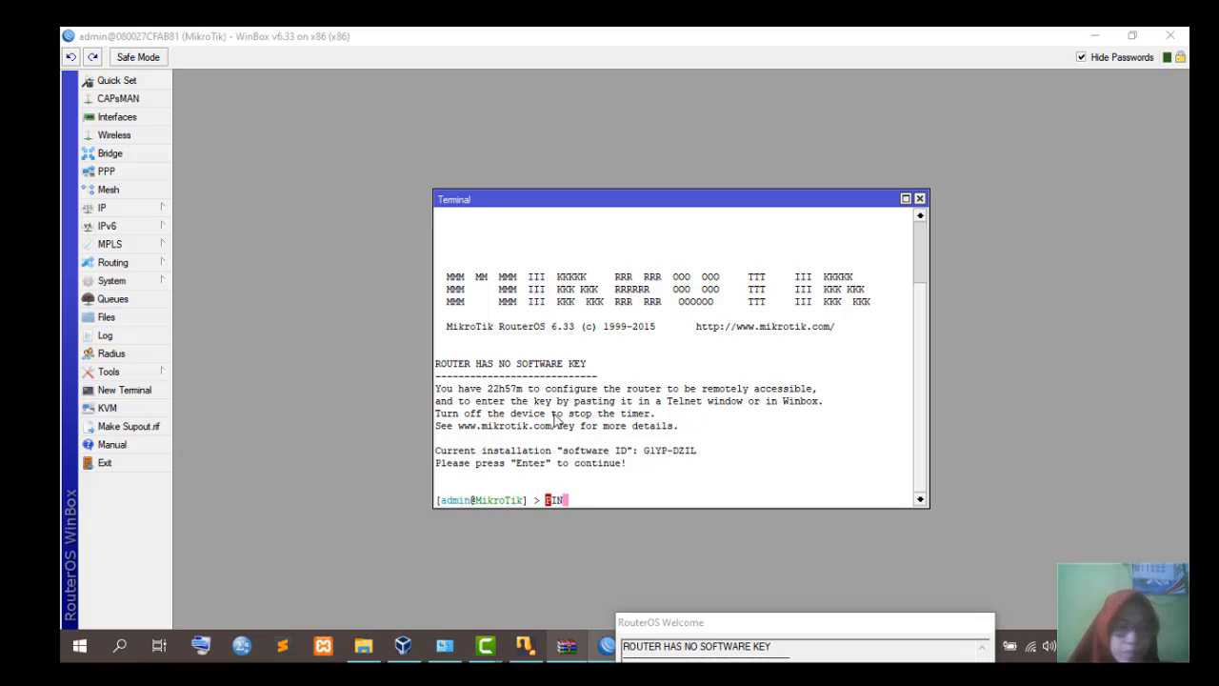
pyautogui.press('BackSpace')
pyautogui.press('BackSpace')
pyautogui.press('BackSpace')
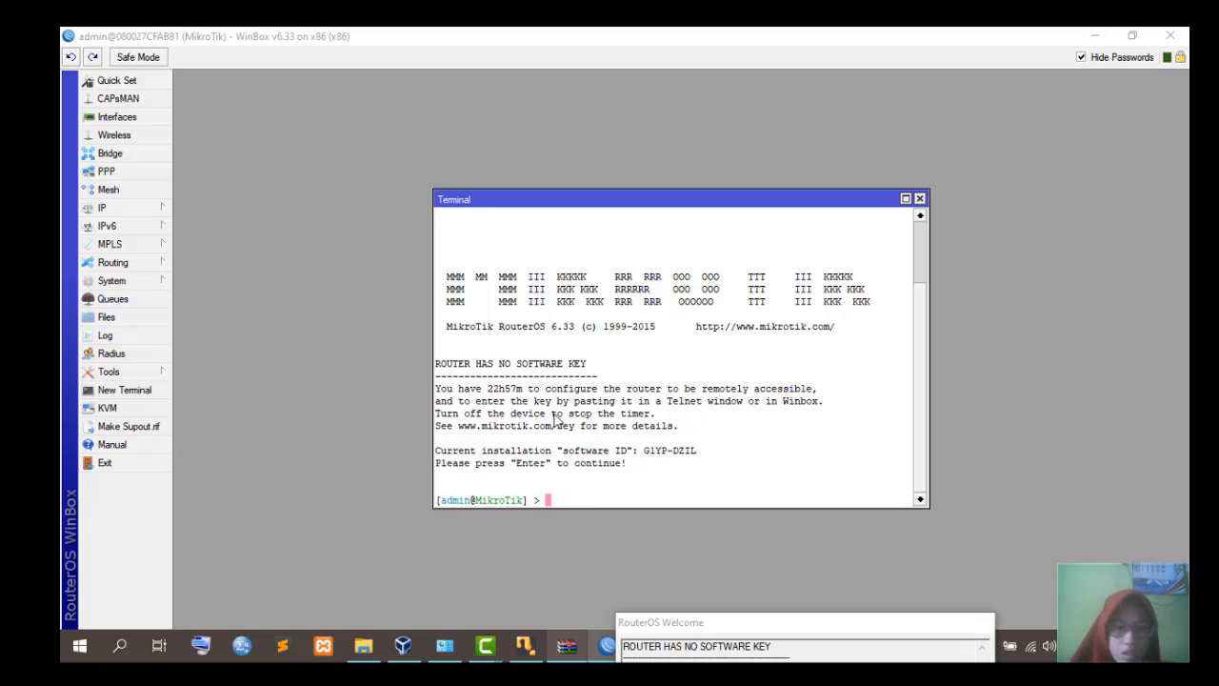
# - Test the router's internet connection by pinging 8.8.8.8, stop the ping, and look back through the terminal output
pyautogui.write('ping')
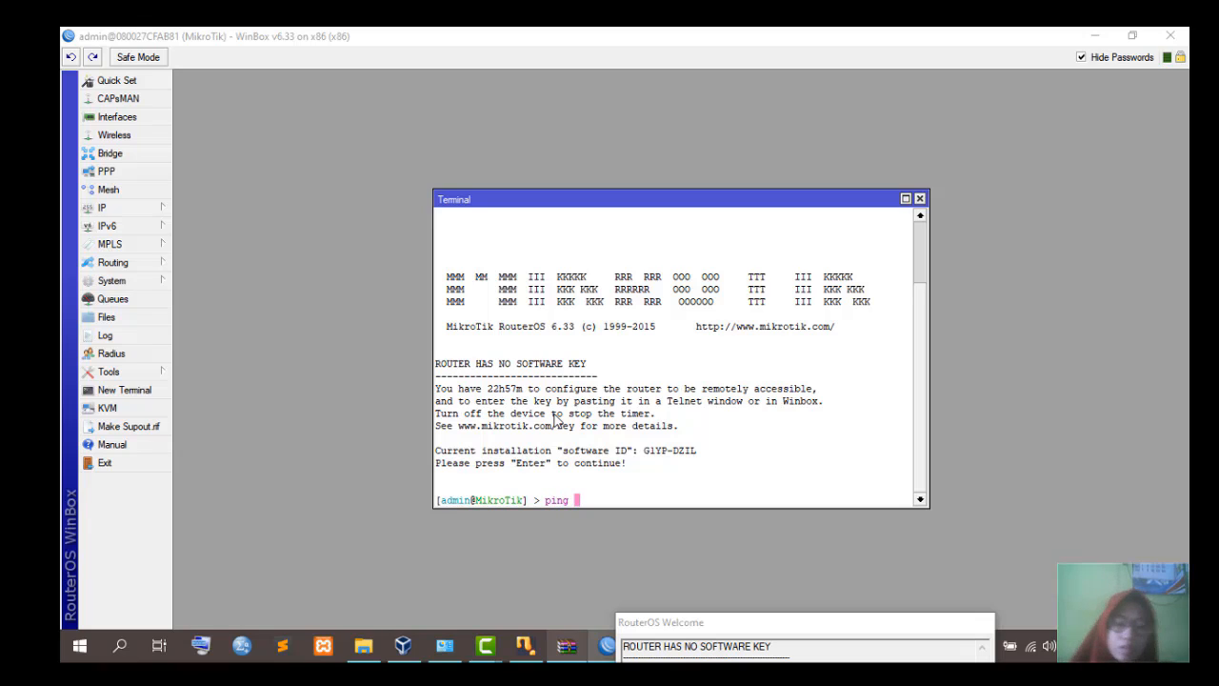
pyautogui.write(' 8.8')
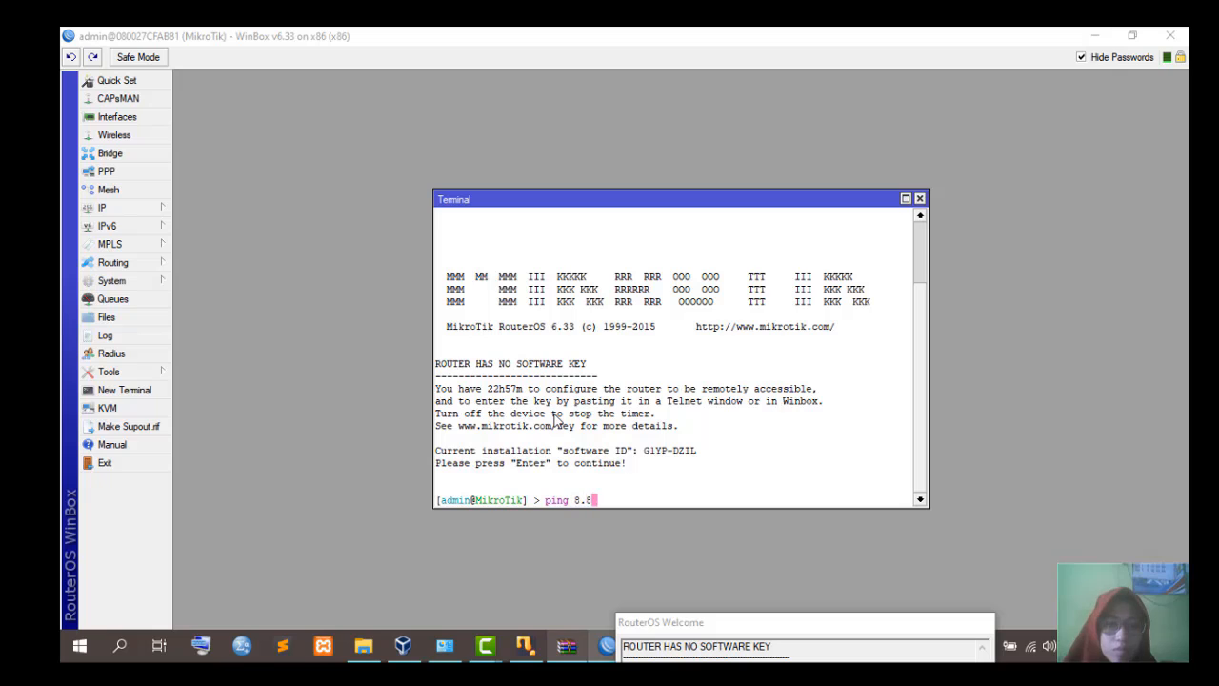
pyautogui.write('.8.8')
pyautogui.press('Return')
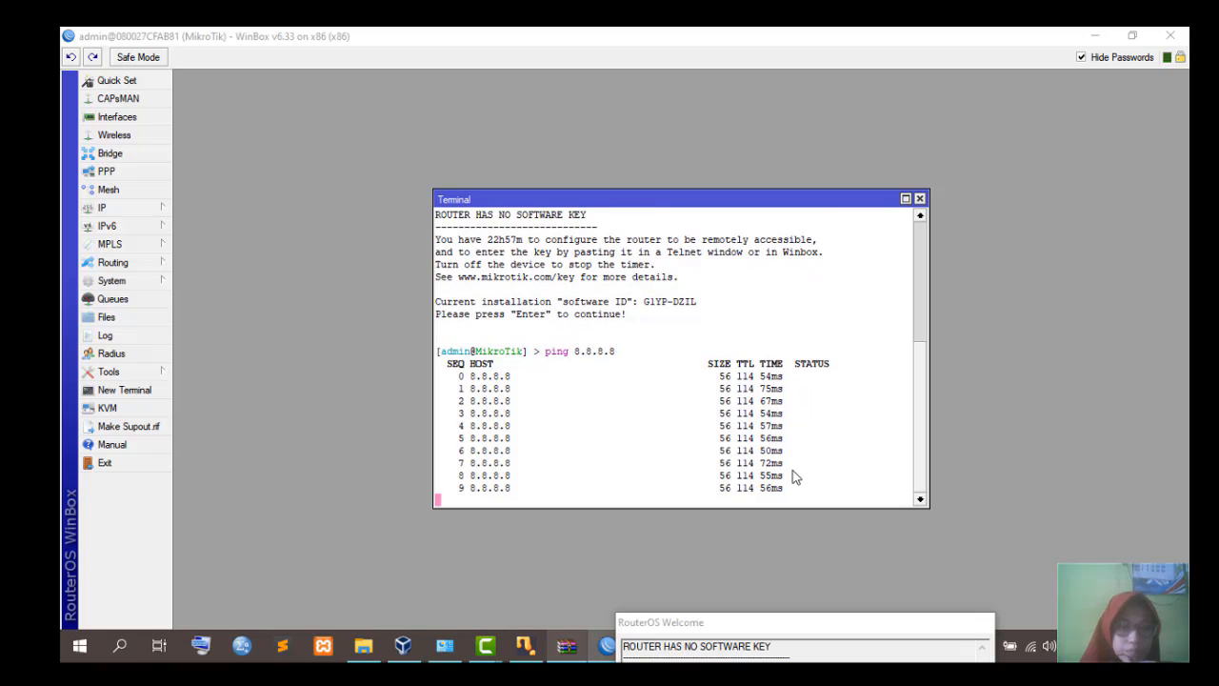
pyautogui.hotkey('ctrl', 'c')
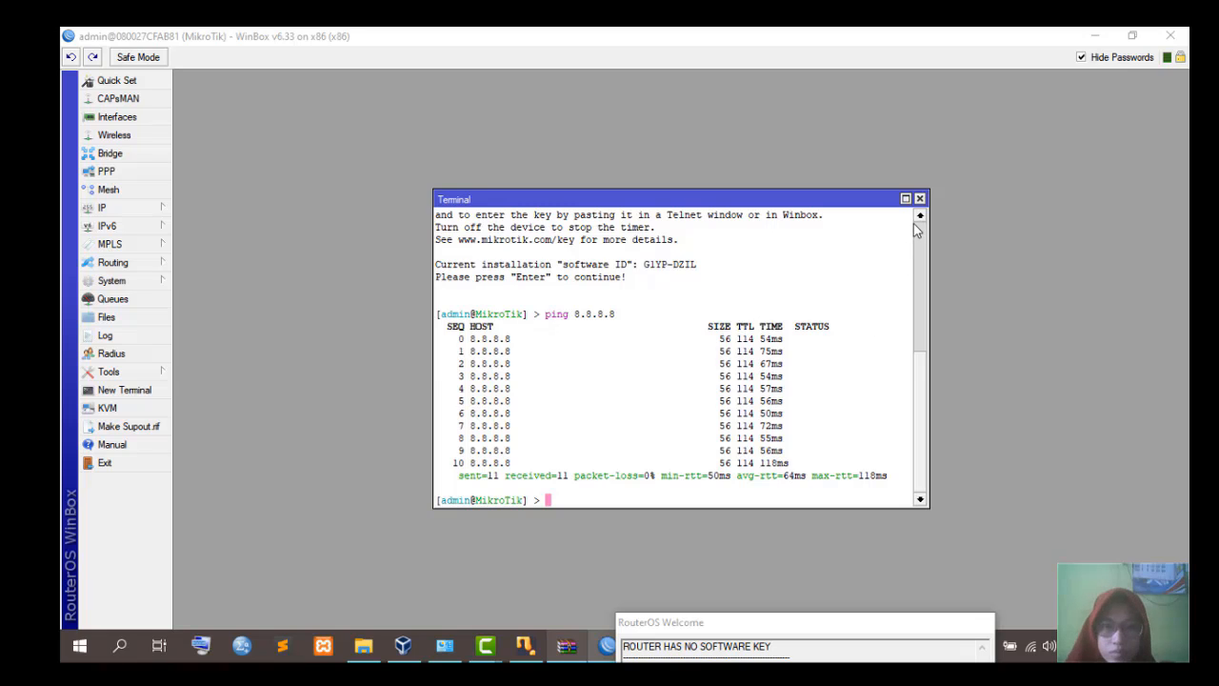
pyautogui.scroll(6, 852, 250)
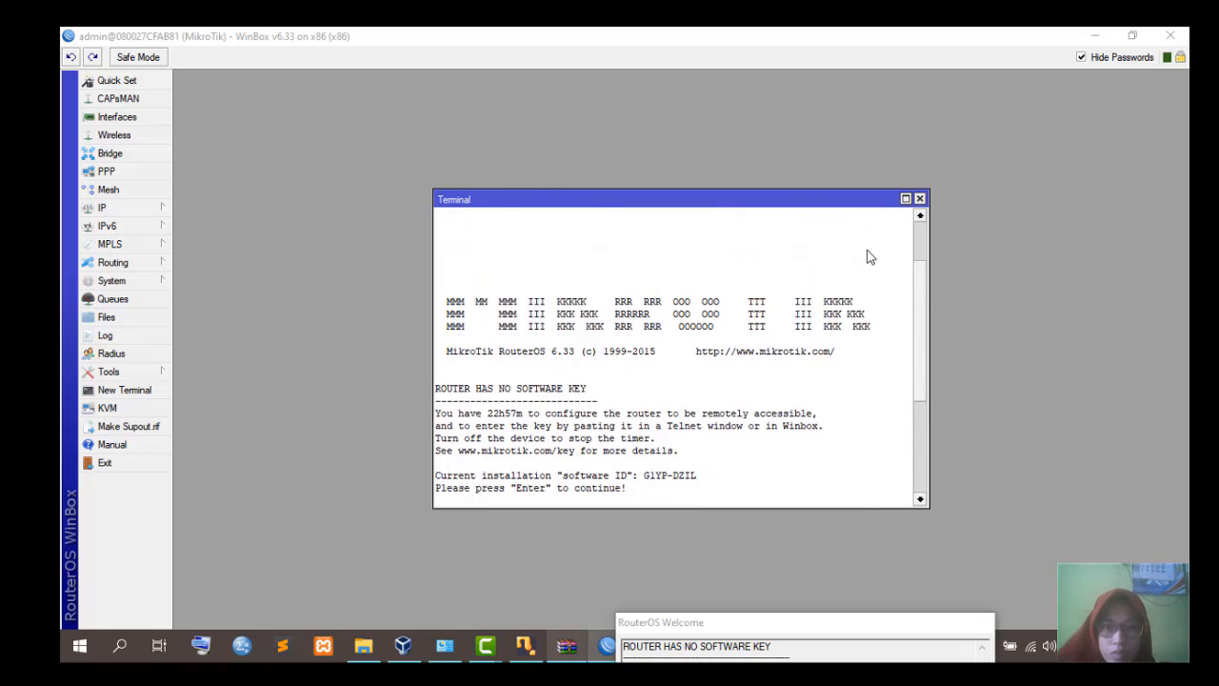
pyautogui.scroll(1, 868, 257)
pyautogui.scroll(-6, 870, 261)
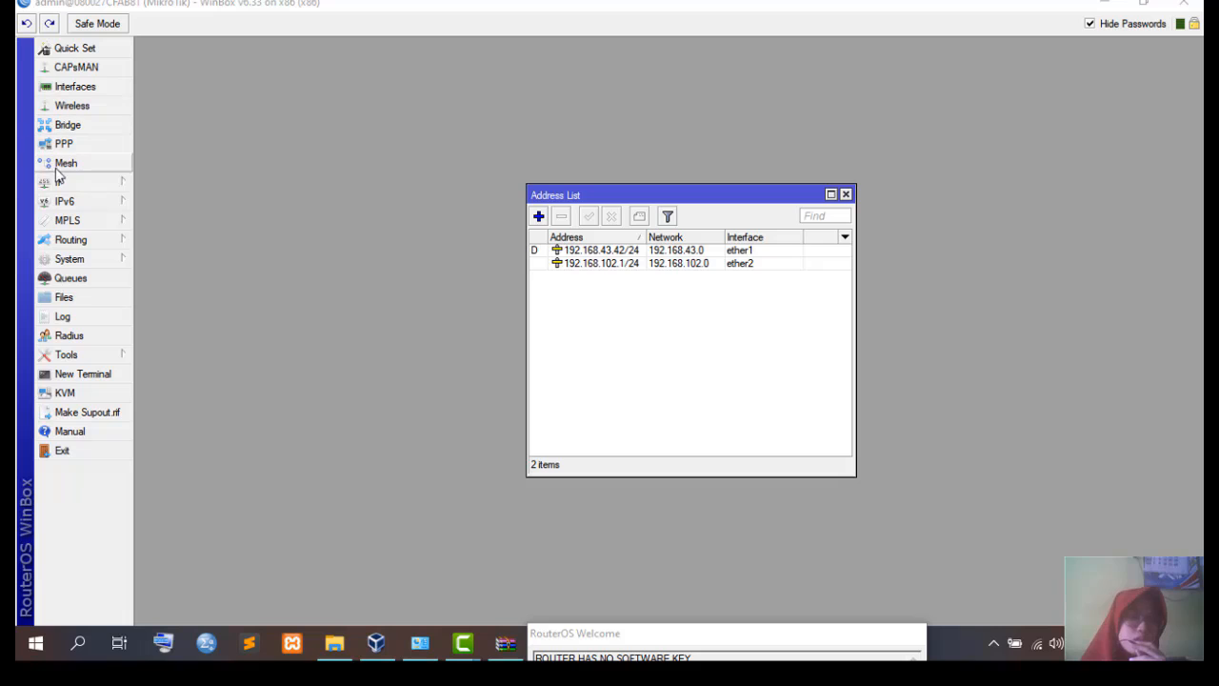
# - Start the DHCP server setup from the router's IP settings and choose ether2 as the DHCP server interface
pyautogui.click(128, 184)
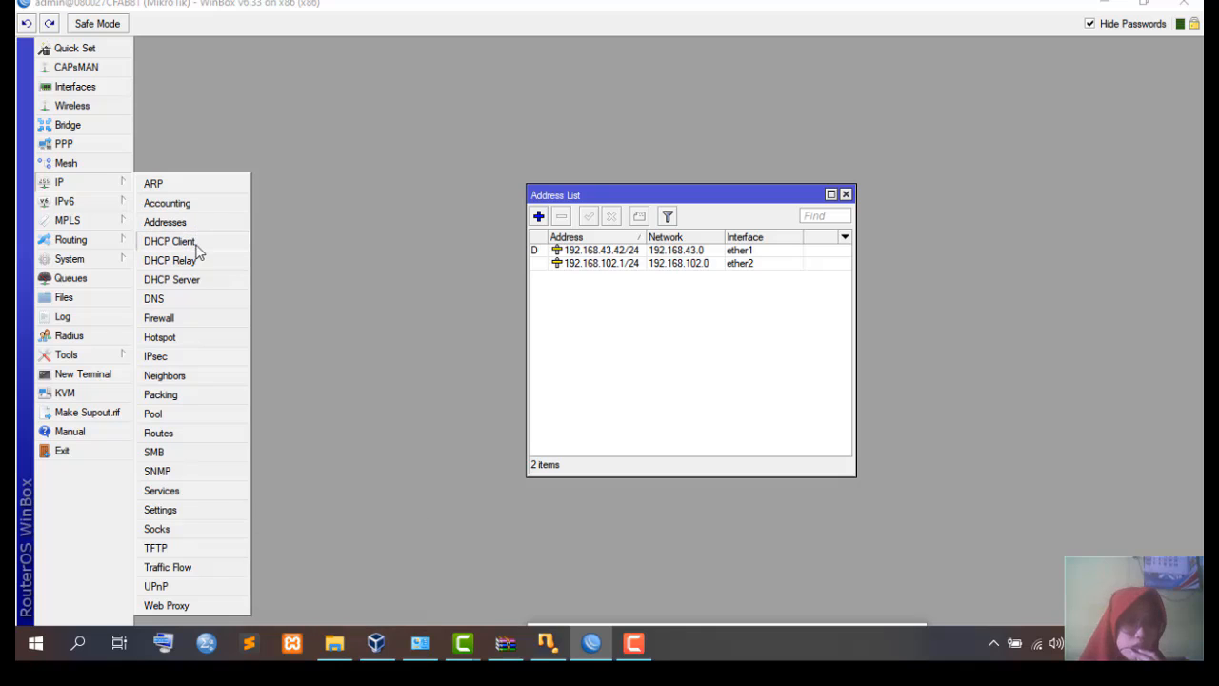
pyautogui.click(197, 282)
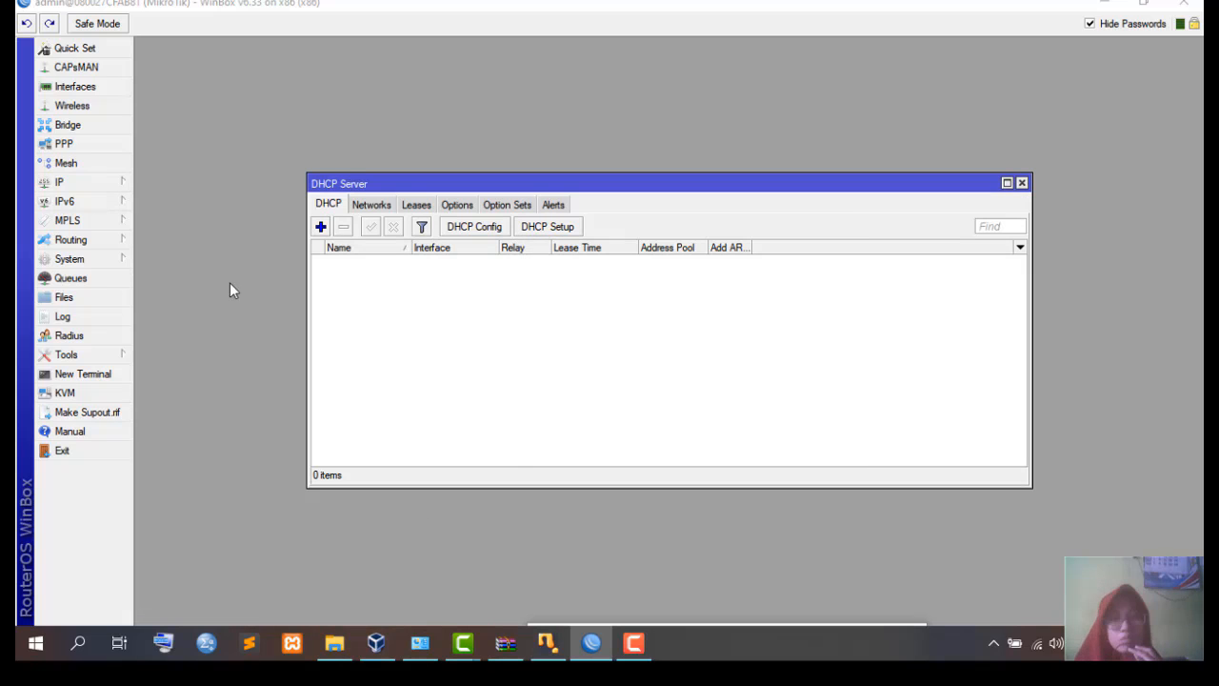
pyautogui.click(546, 229)
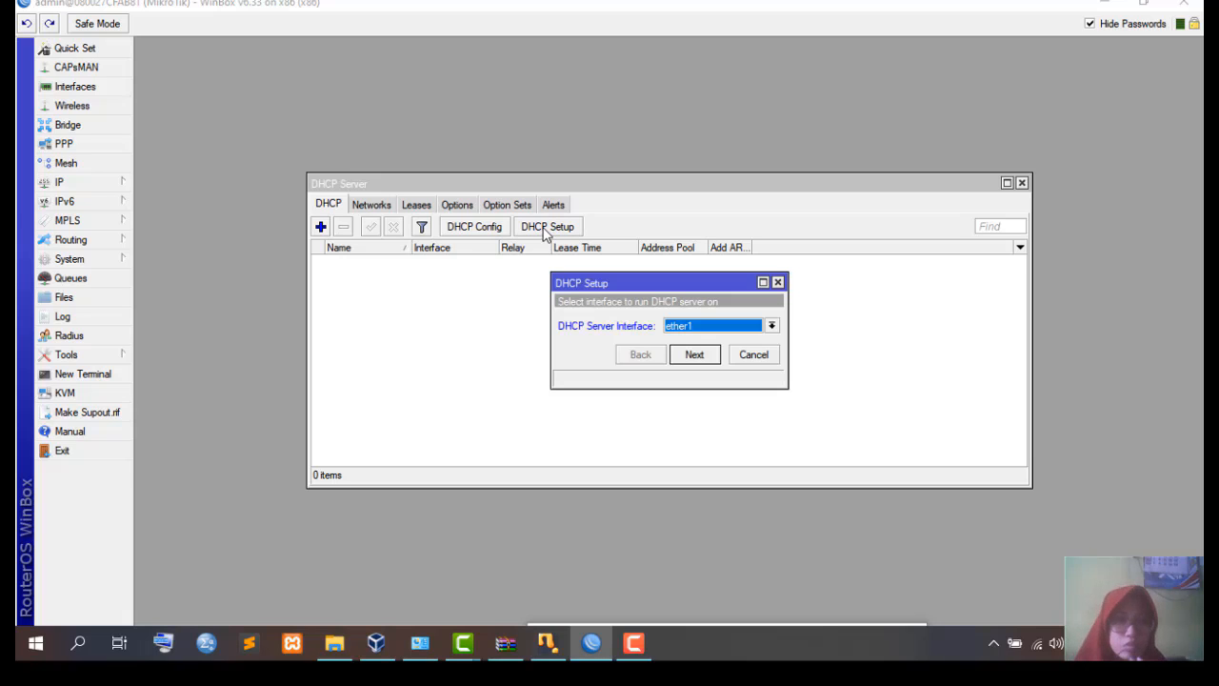
pyautogui.click(772, 326)
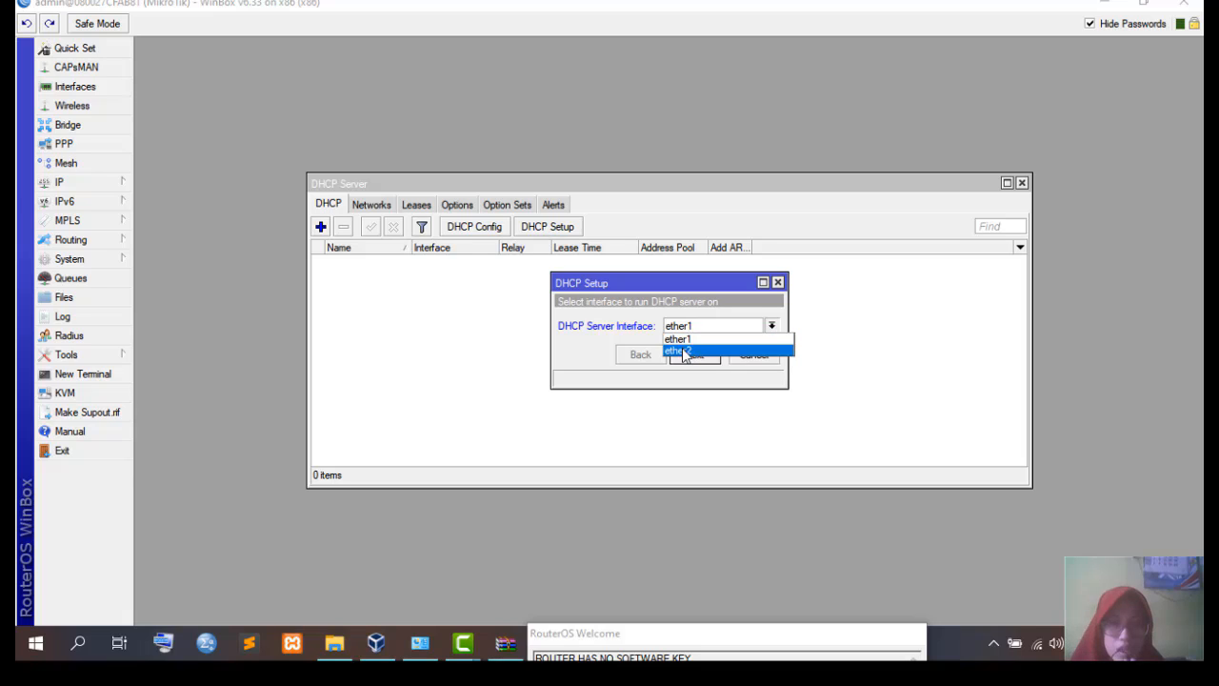
pyautogui.click(684, 349)
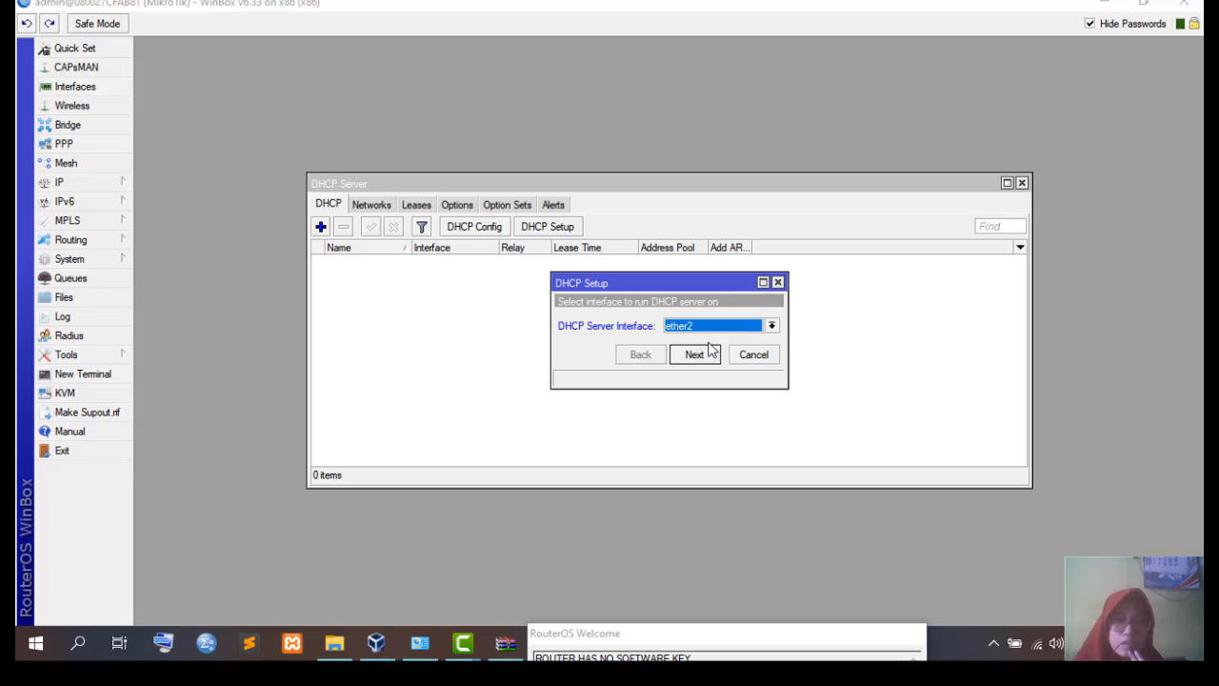
pyautogui.click(705, 355)
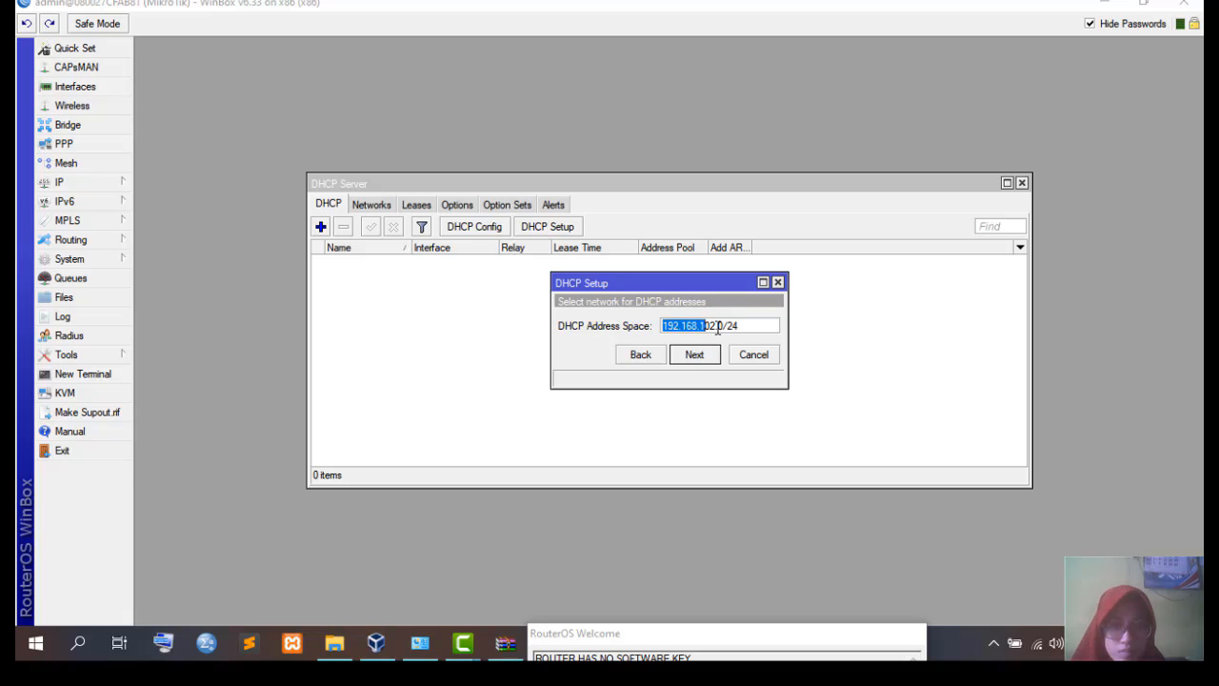
# - Accept 192.168.102.0/24 as the DHCP address space and 192.168.102.1 as the gateway for the DHCP network
pyautogui.click(718, 327)
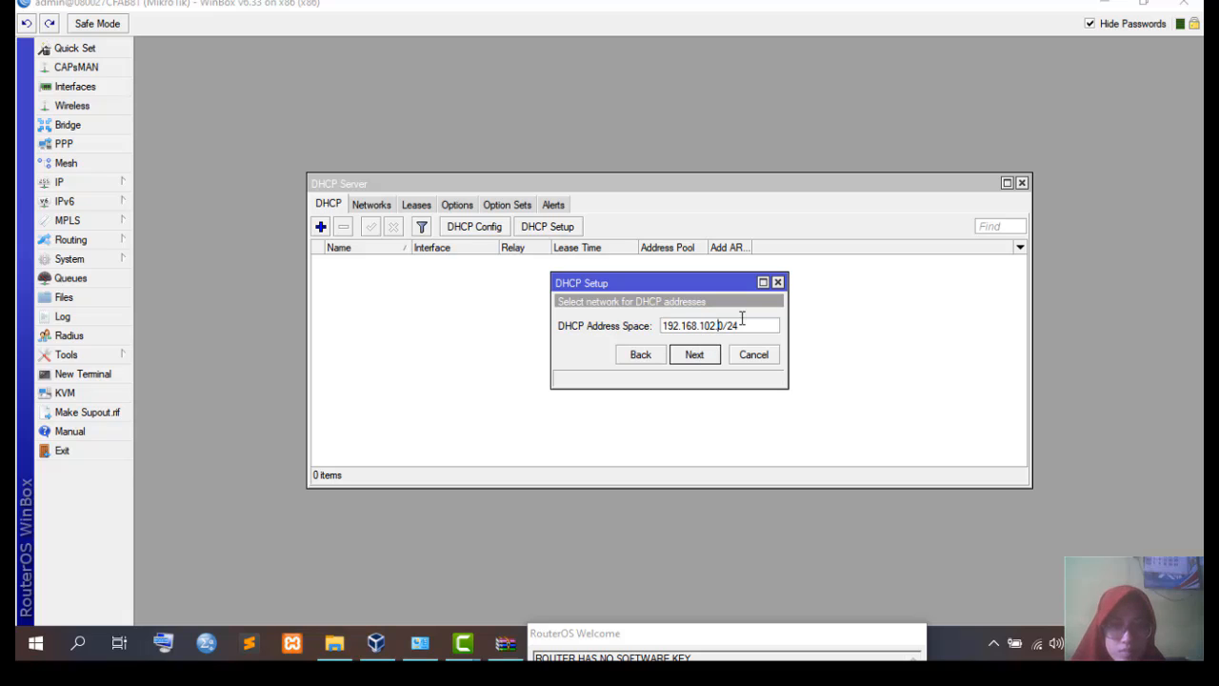
pyautogui.click(705, 358)
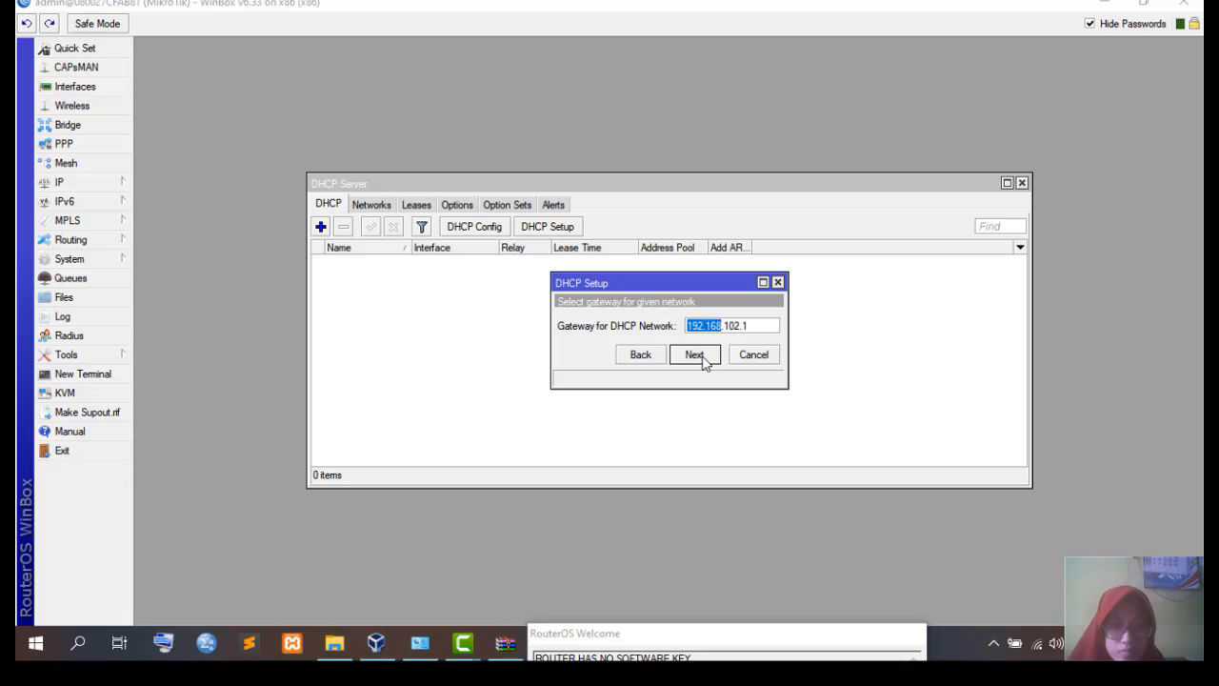
pyautogui.click(747, 328)
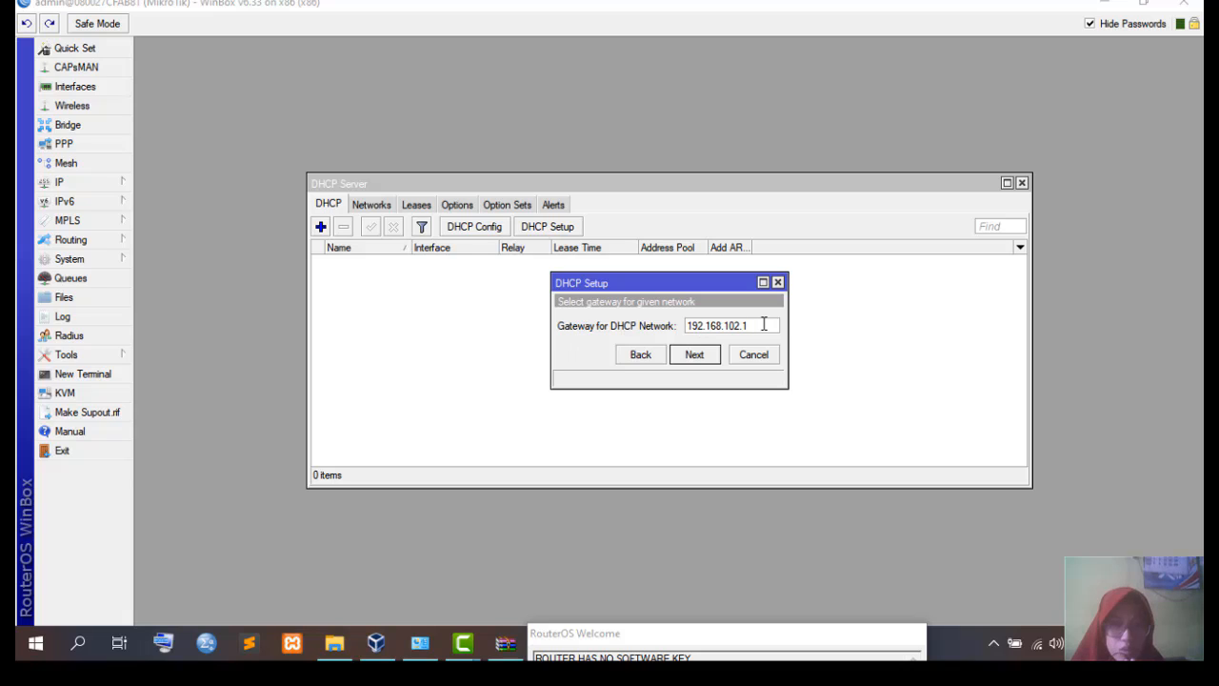
pyautogui.click(700, 354)
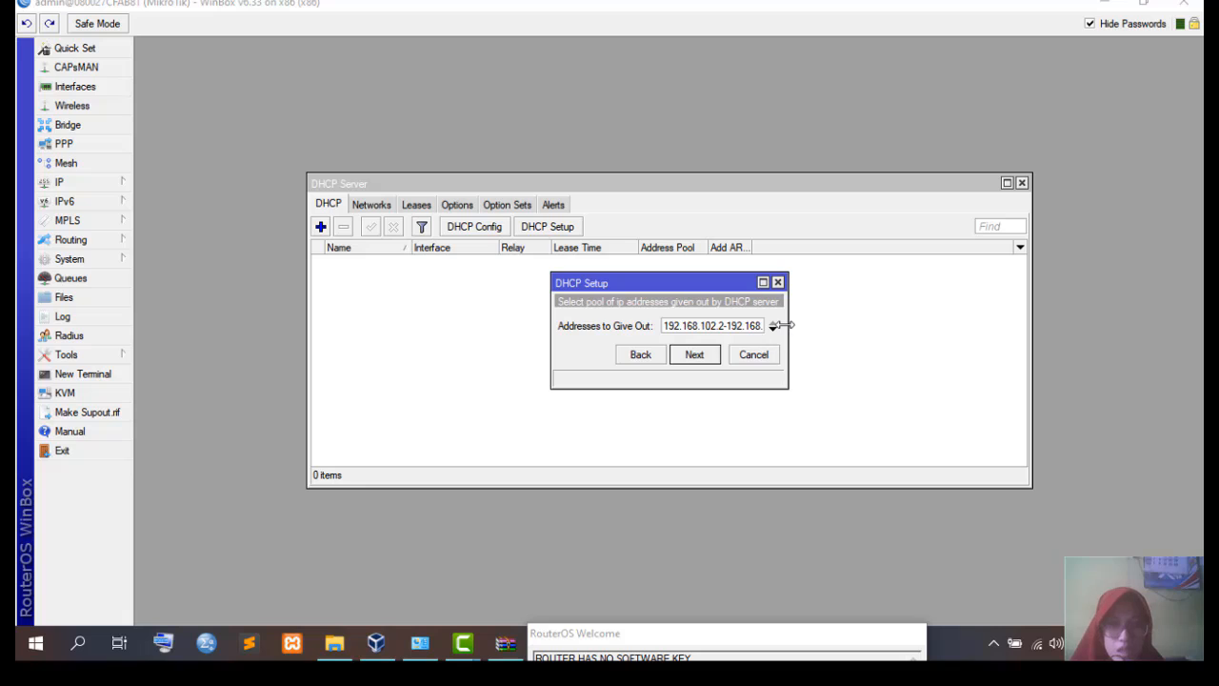
# - Widen the setup dialog, set the addresses to give out to 192.168.102.2-192.168.102.12, and continue
pyautogui.moveTo(788, 320); pyautogui.dragTo(916, 314)
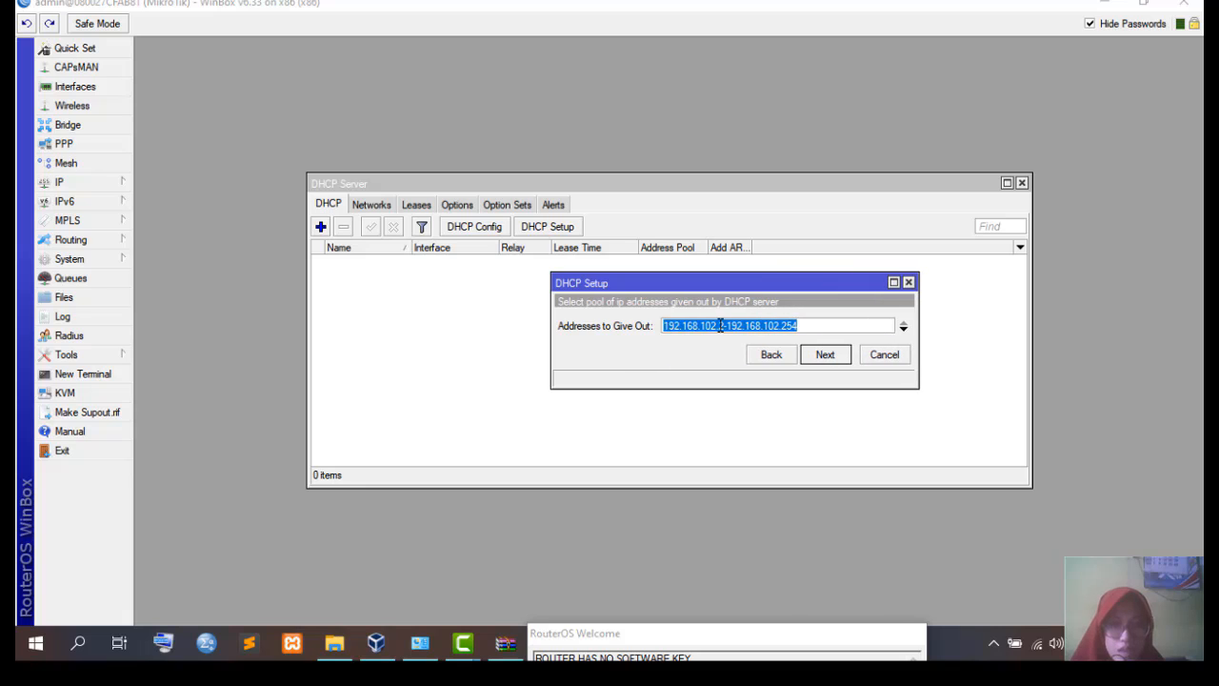
pyautogui.click(804, 333)
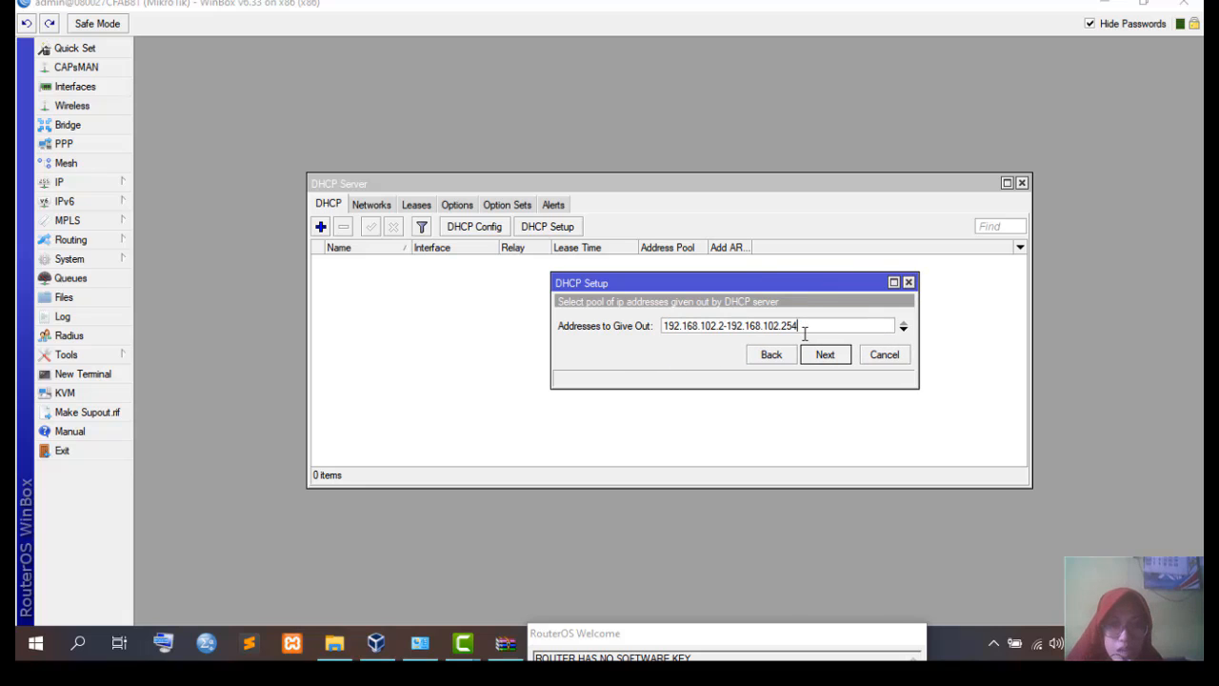
pyautogui.moveTo(797, 329); pyautogui.dragTo(783, 333)
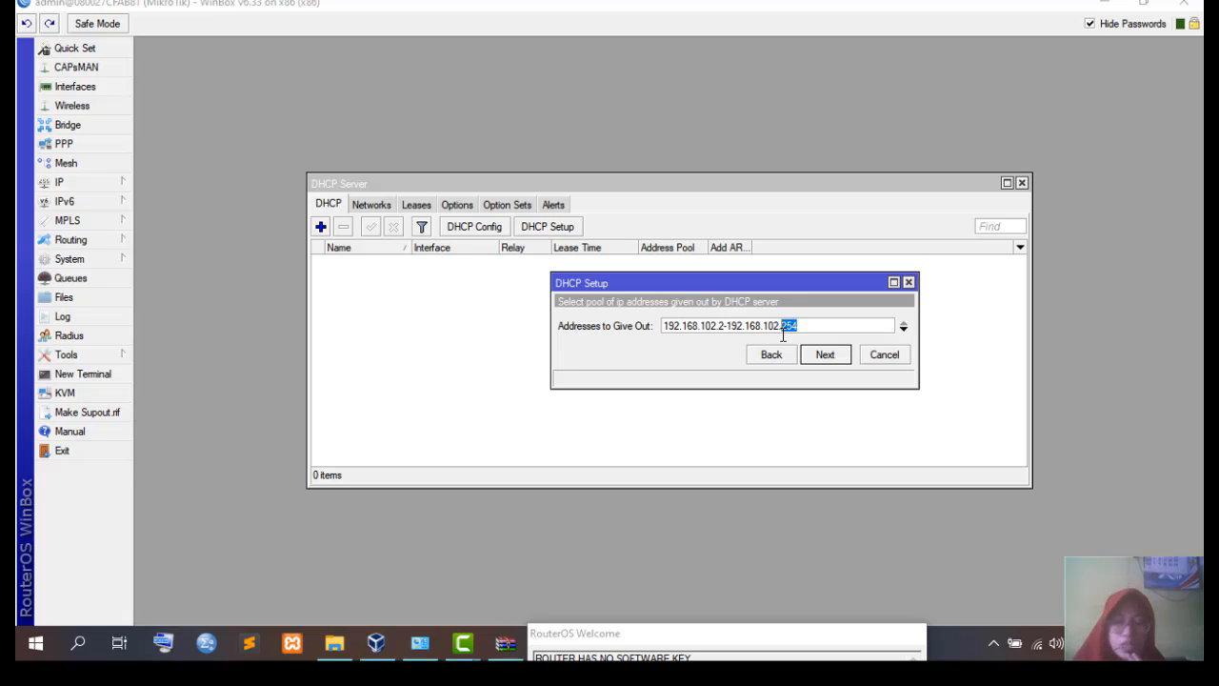
pyautogui.press('BackSpace')
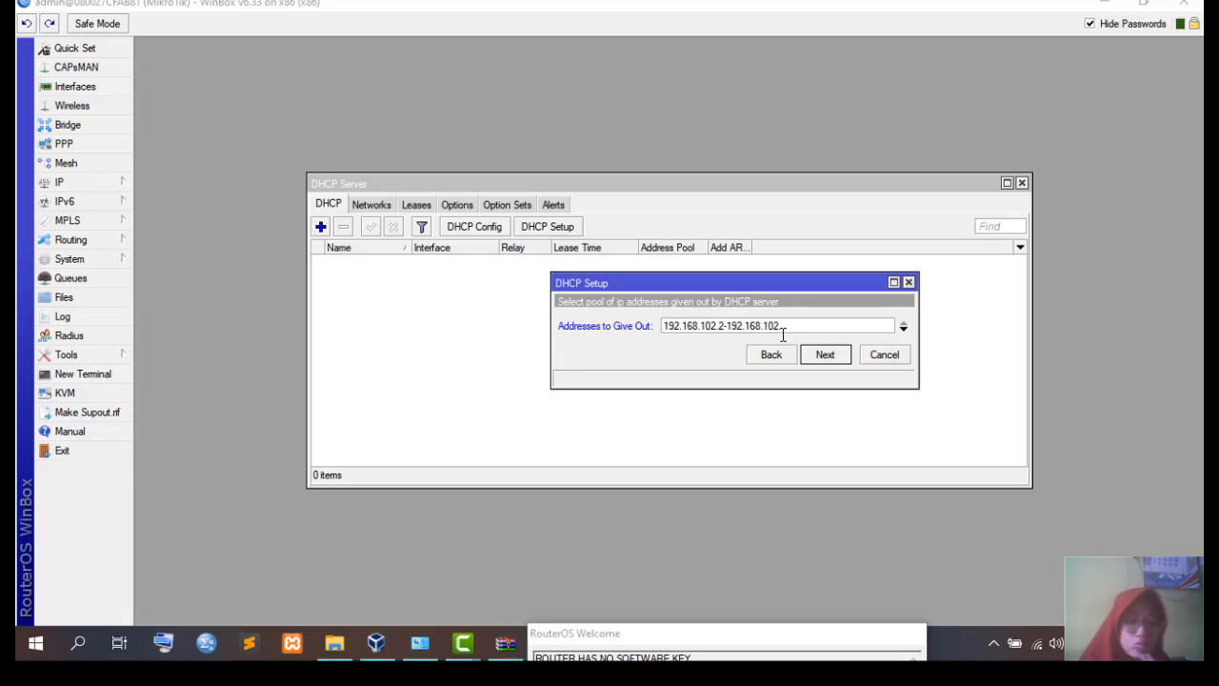
pyautogui.write('20')
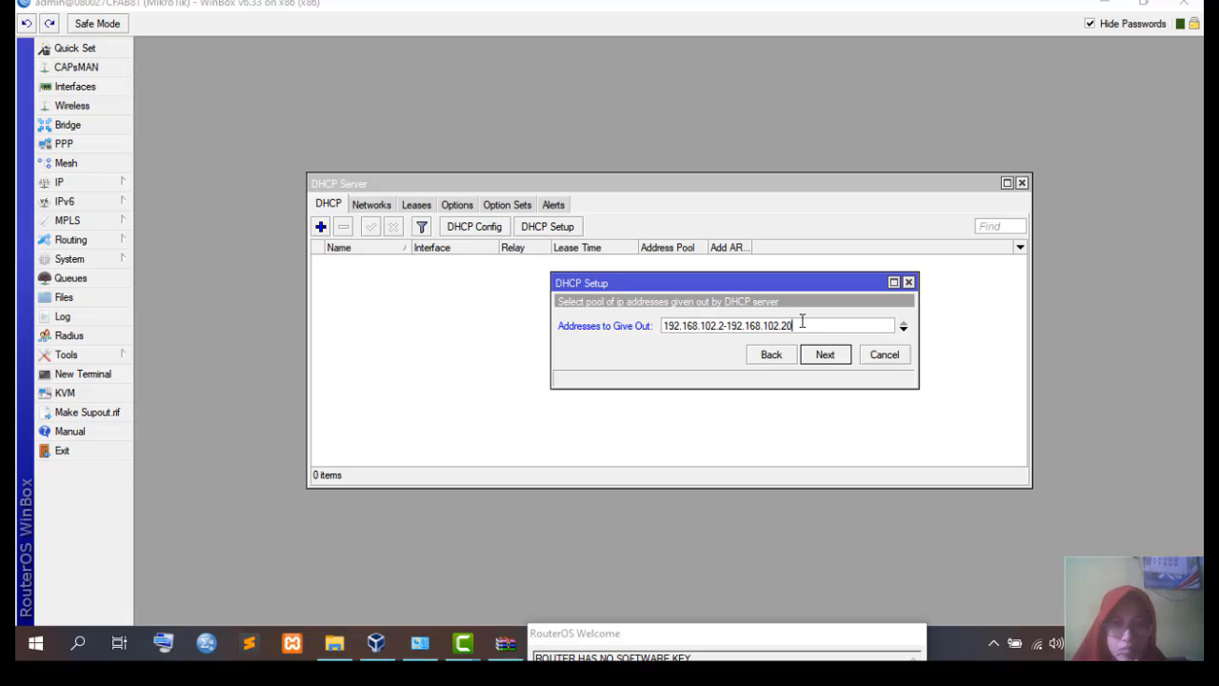
pyautogui.press('BackSpace')
pyautogui.press('BackSpace')
pyautogui.write('12')
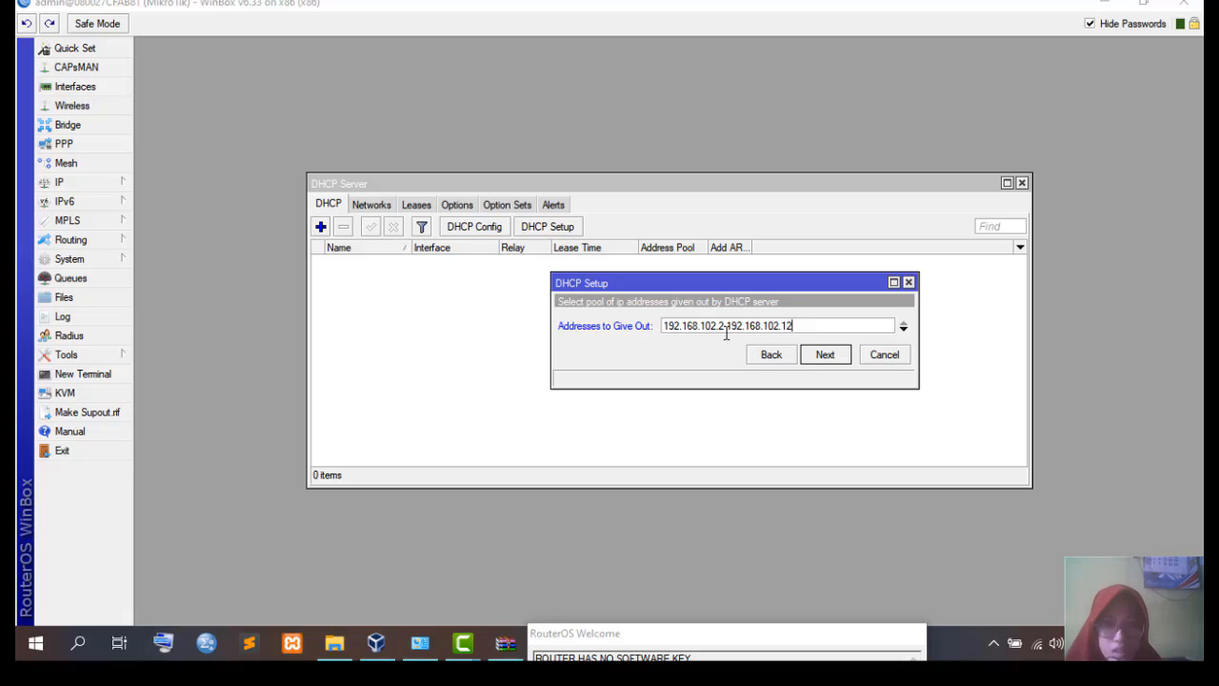
pyautogui.click(844, 360)
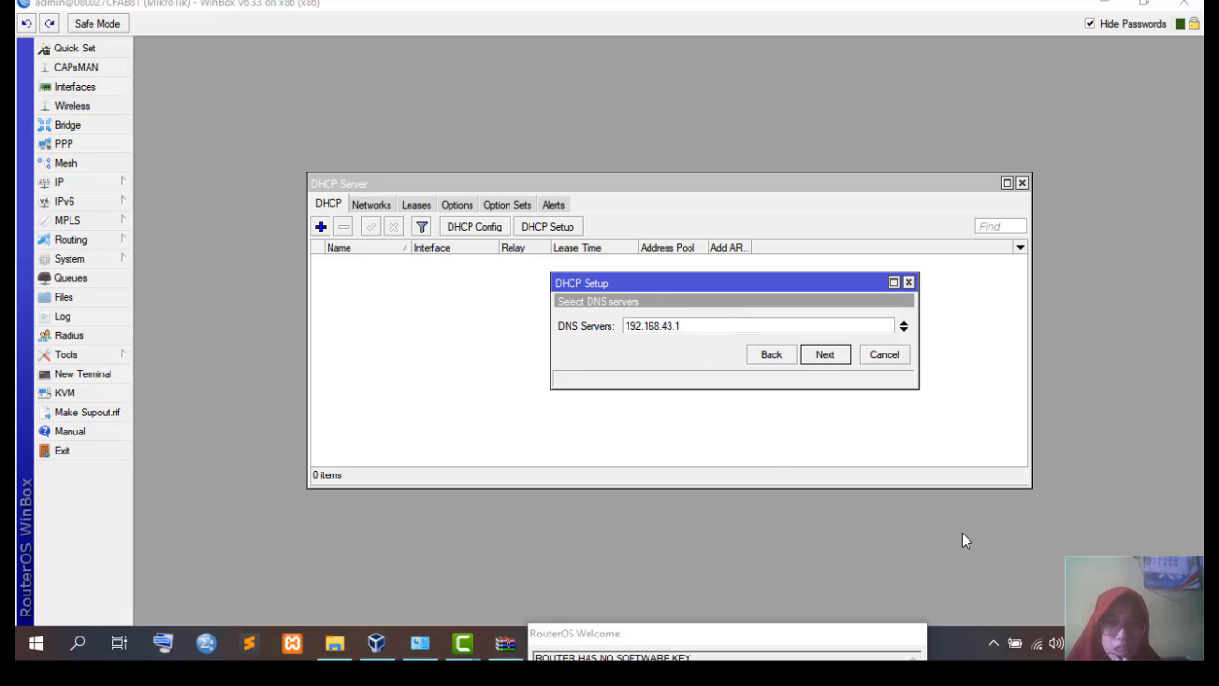
# - Accept DNS server 192.168.43.1 and the 00:10:00 lease time to finish the DHCP setup, and move the message windows aside
pyautogui.click(824, 355)
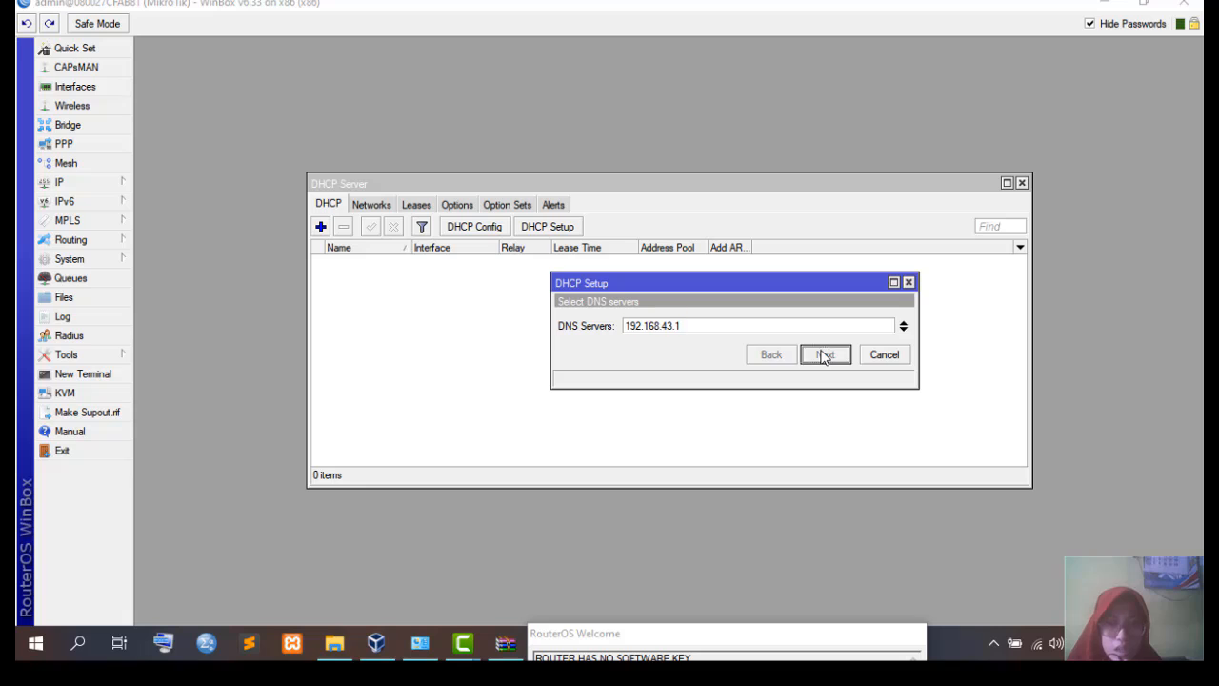
pyautogui.click(825, 354)
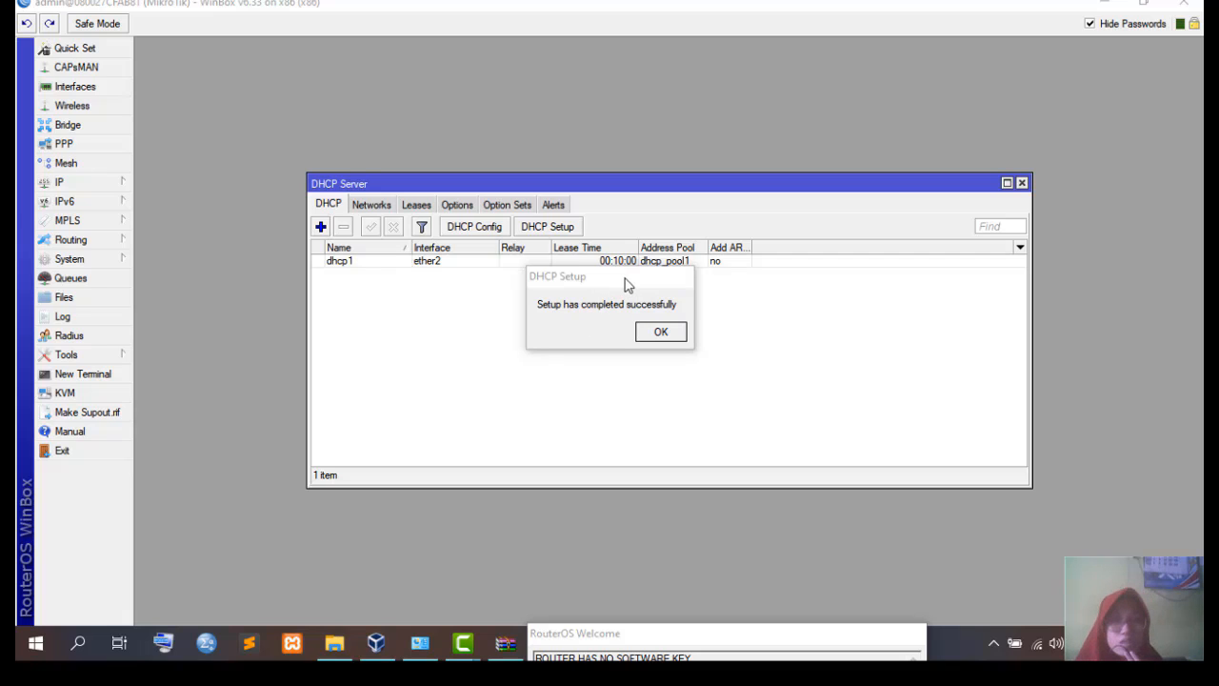
pyautogui.moveTo(626, 283); pyautogui.dragTo(521, 297)
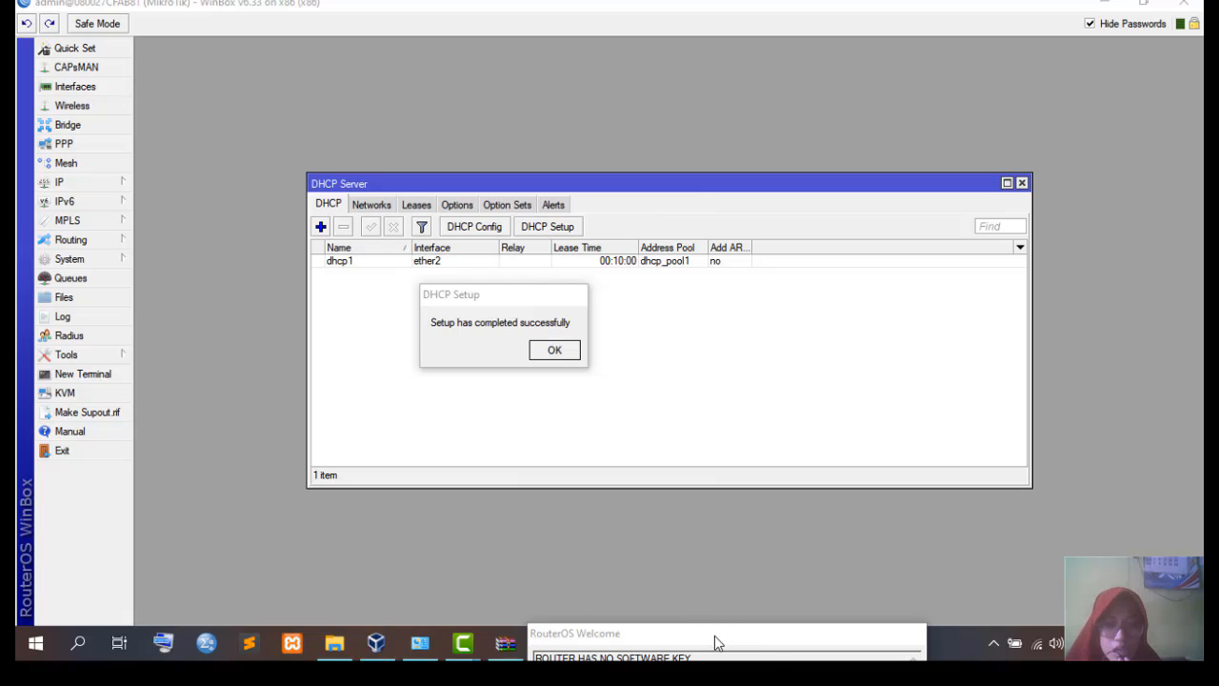
pyautogui.moveTo(726, 631); pyautogui.dragTo(834, 631)
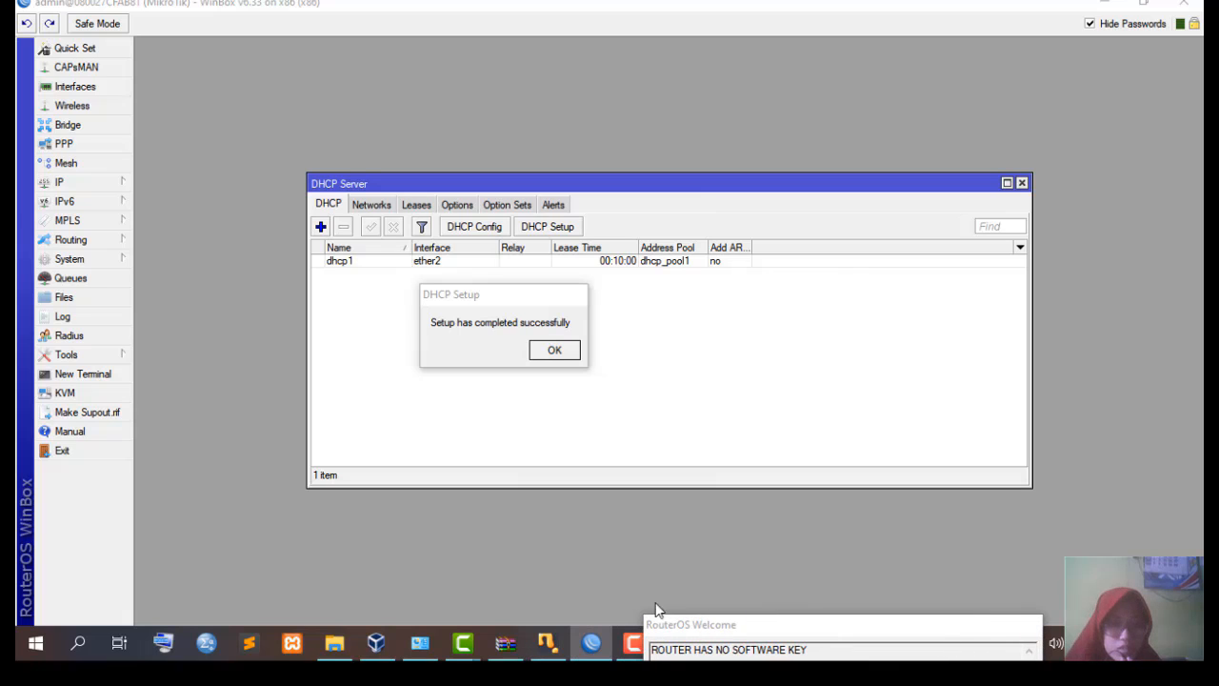
# - Switch to Network Connections and set VirtualBox Host-Only Network #2's IPv4 properties to obtain the IP address and DNS server automatically, closing its dialogs
pyautogui.click(417, 648)
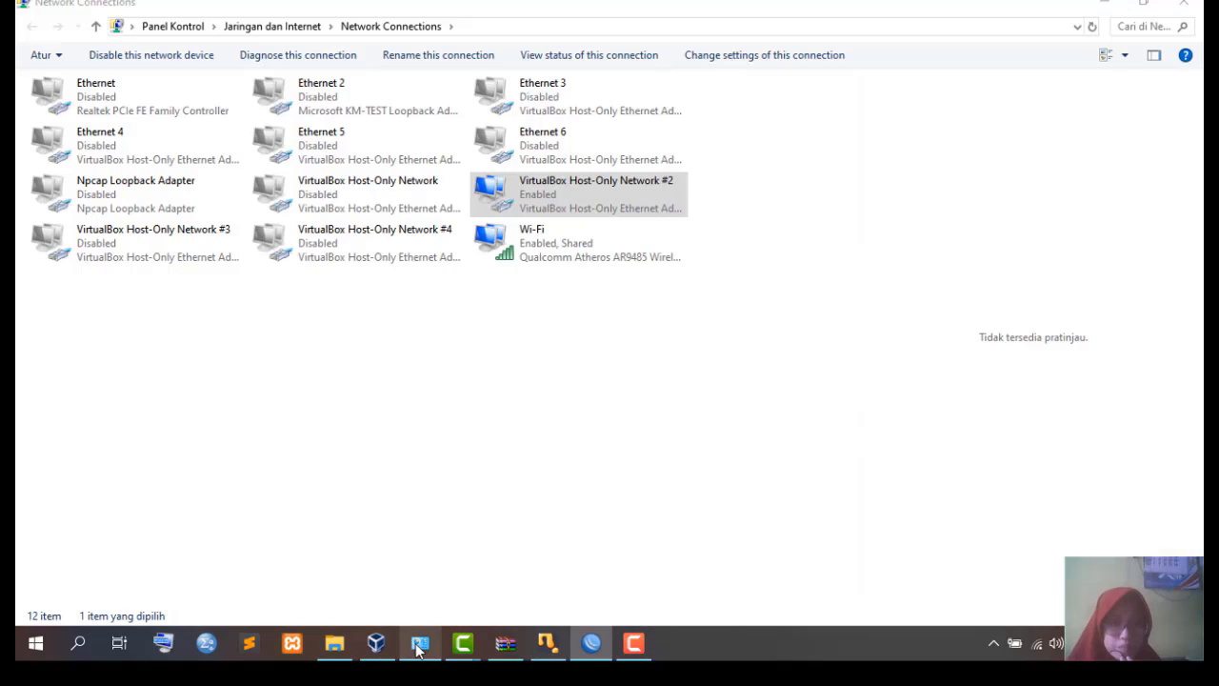
pyautogui.doubleClick(581, 214)
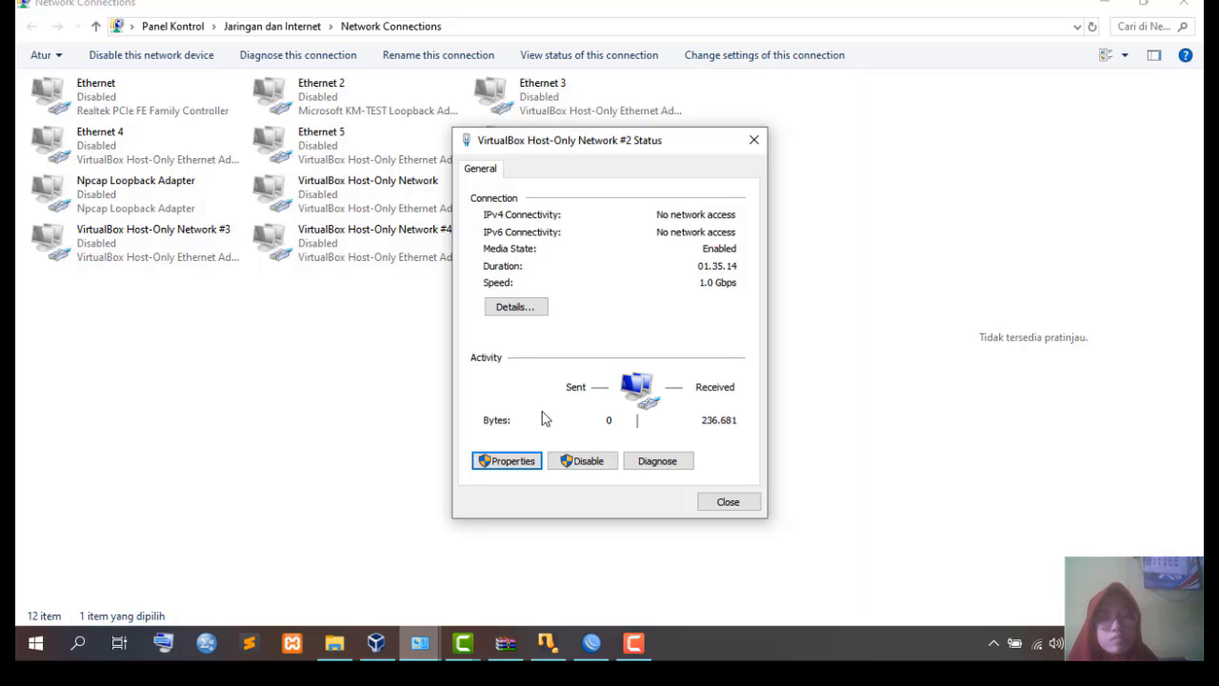
pyautogui.press('Return')
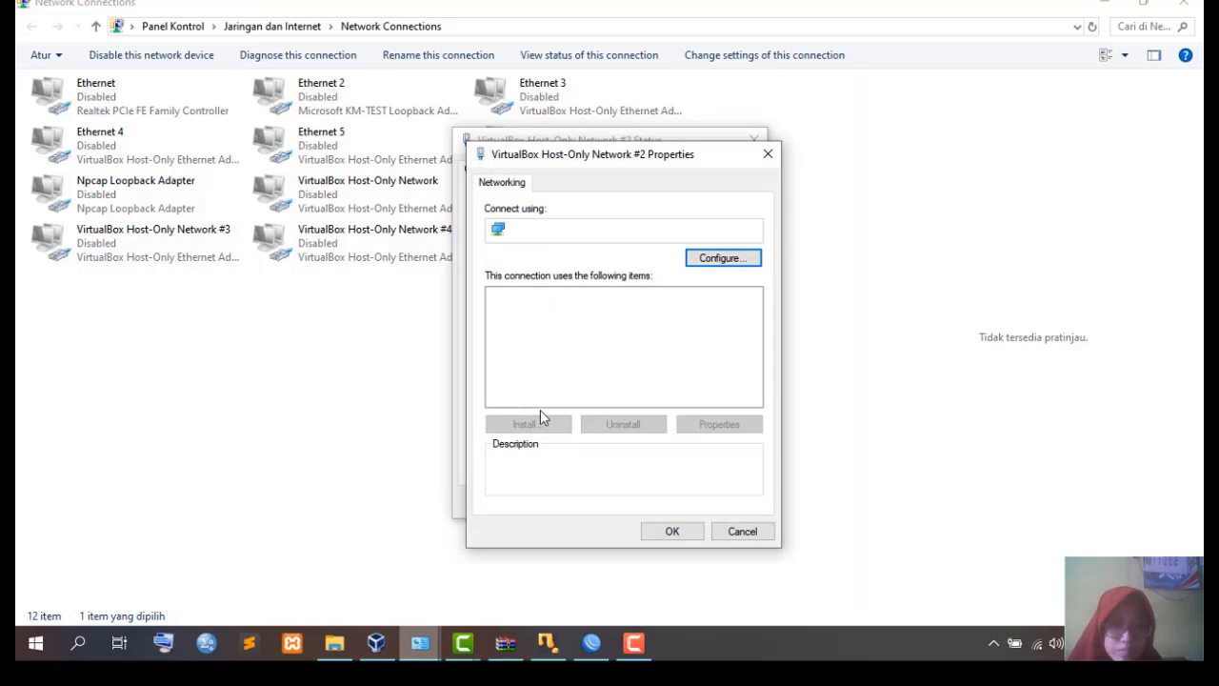
pyautogui.press('Down')
pyautogui.press('Down')
pyautogui.press('Down')
pyautogui.press('Down')
pyautogui.press('Down')
pyautogui.press('Return')
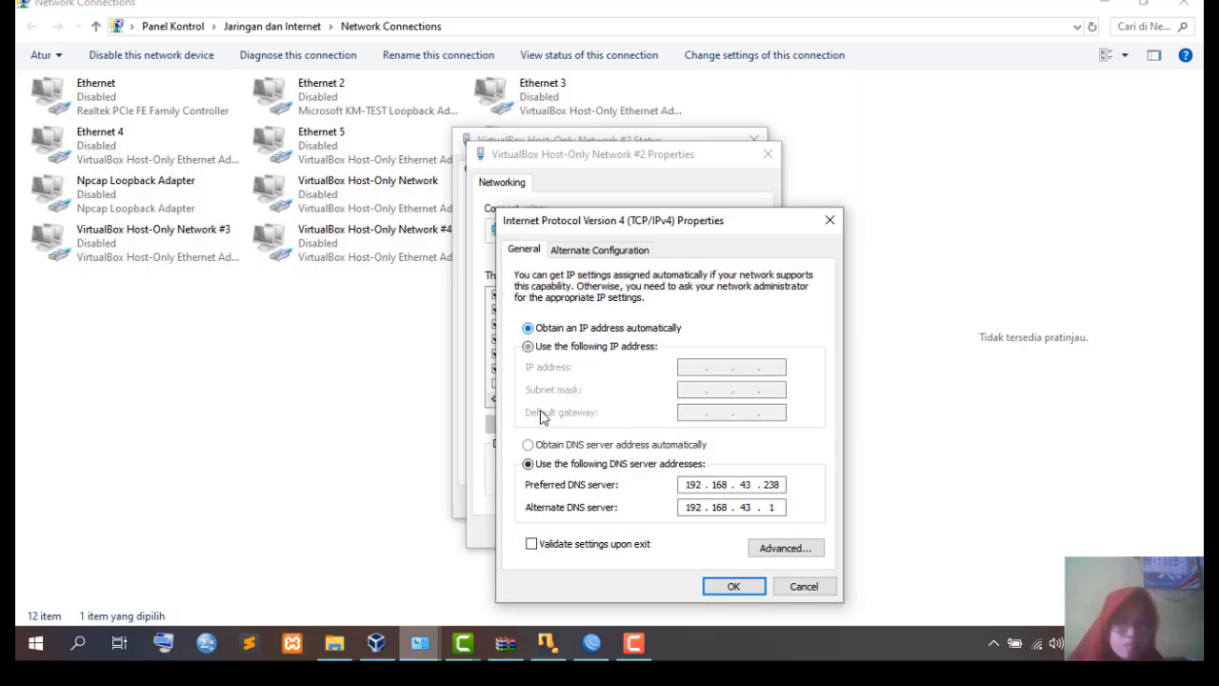
pyautogui.hotkey('alt', 'b')
pyautogui.press('Return')
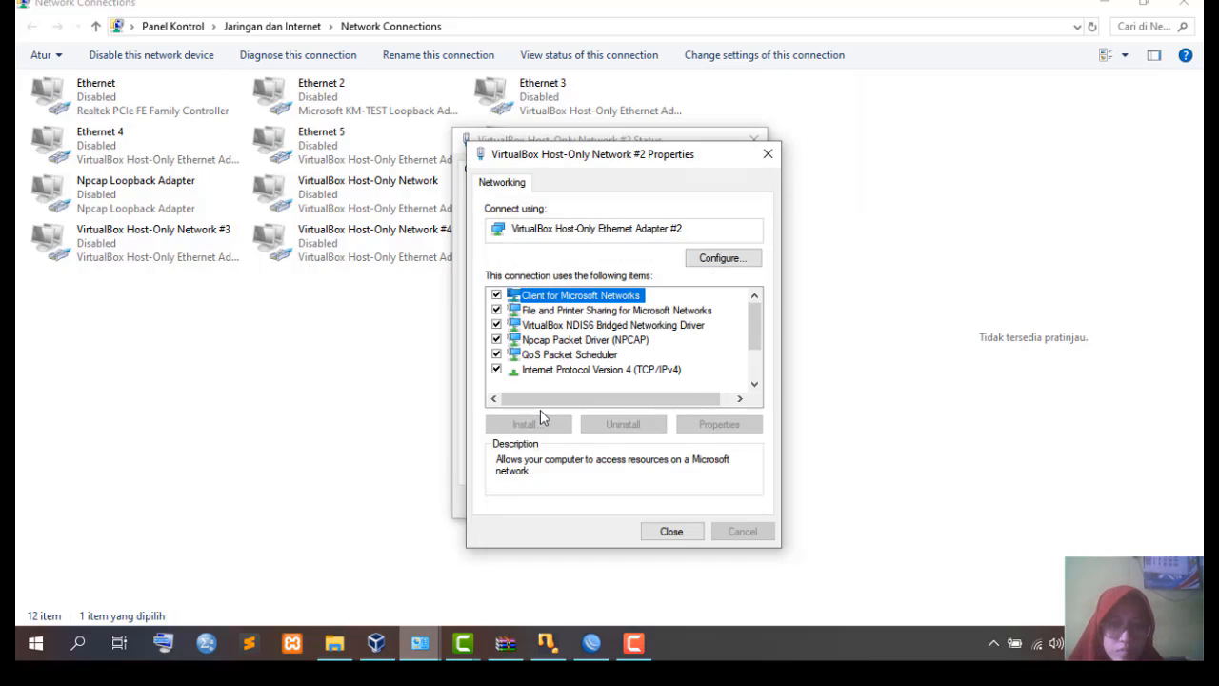
pyautogui.press('Return')
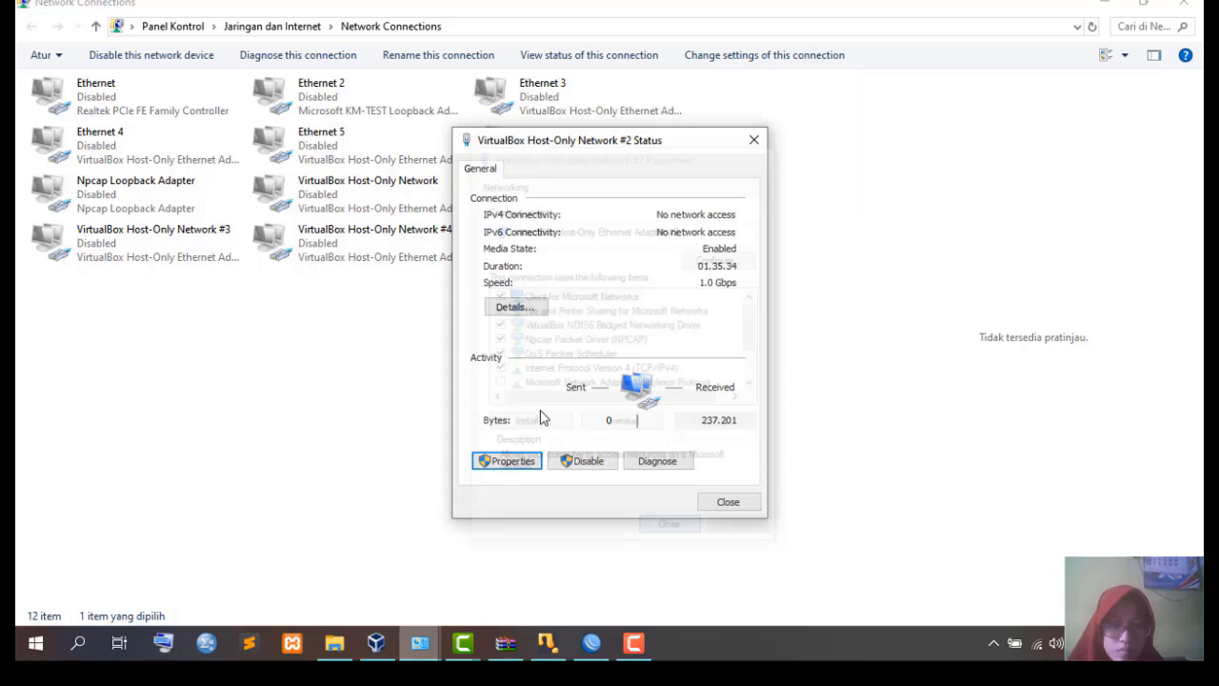
pyautogui.click(742, 505)
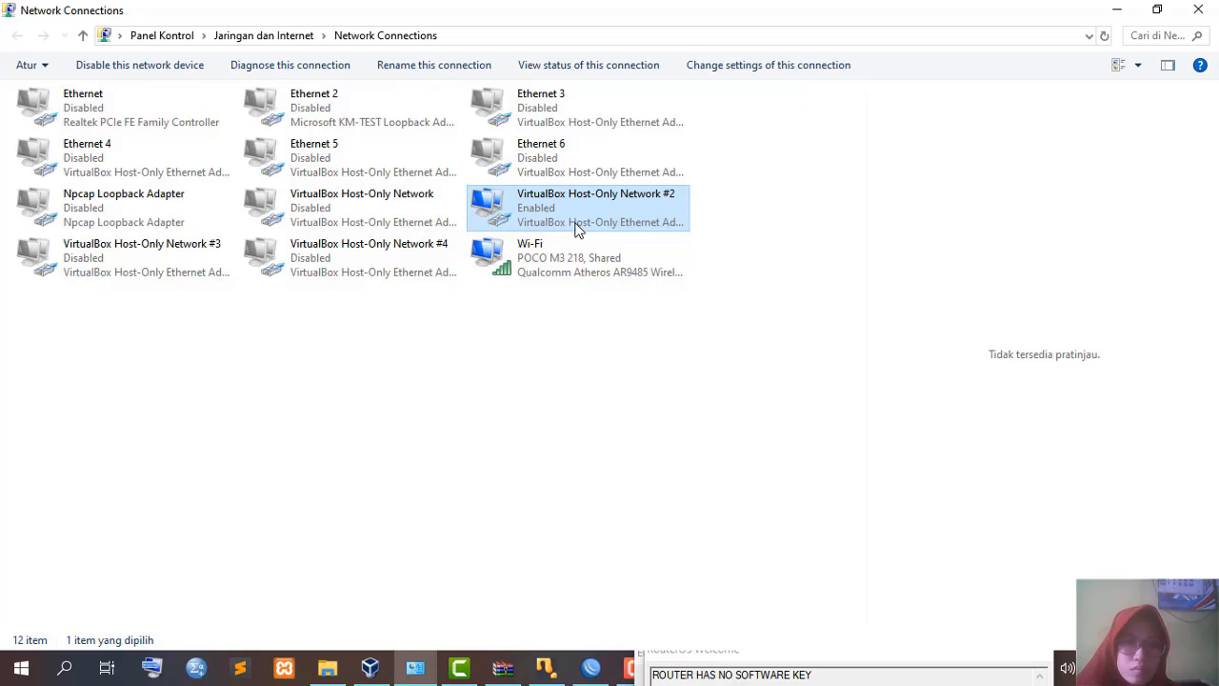
# - Check the connection details of VirtualBox Host-Only Network #2 for its DHCP-assigned IPv4 address, gateway and DNS server, and close them
pyautogui.doubleClick(632, 229)
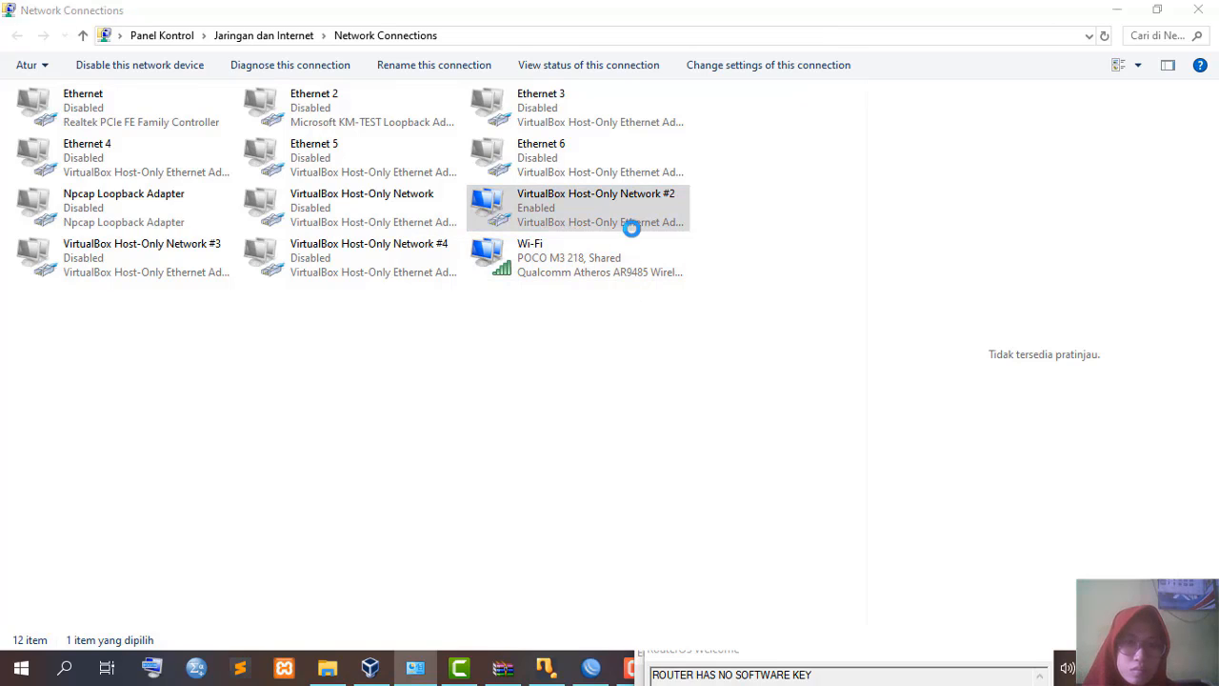
pyautogui.click(514, 324)
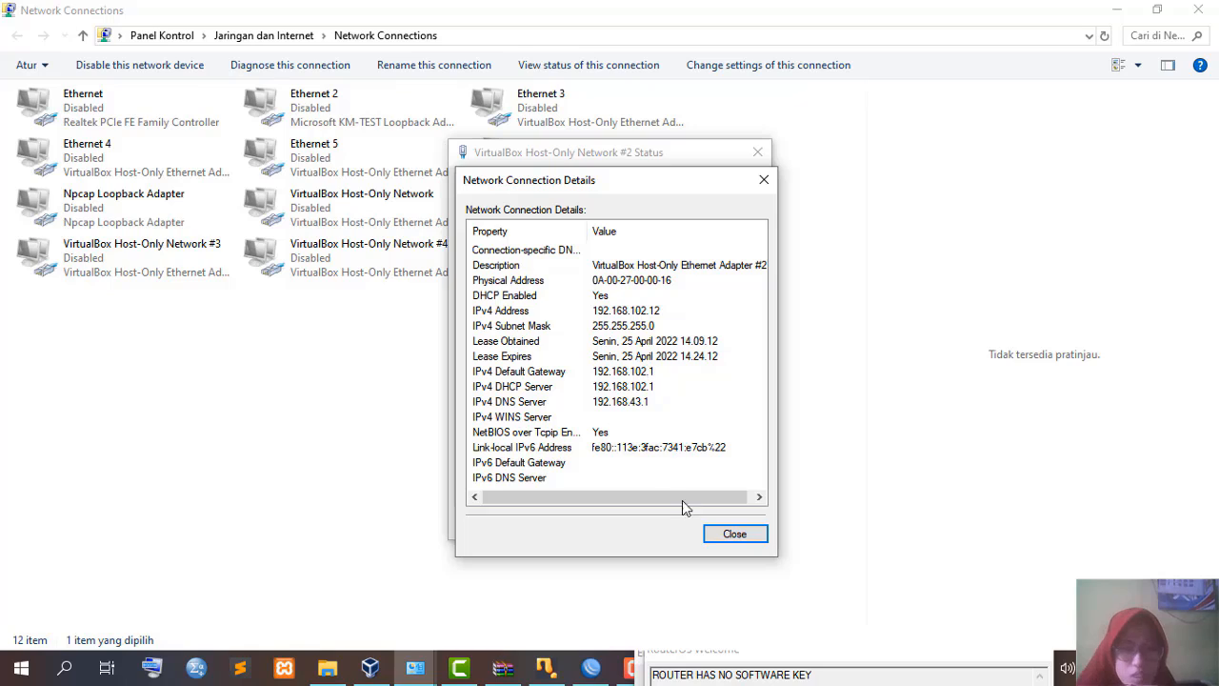
pyautogui.click(734, 535)
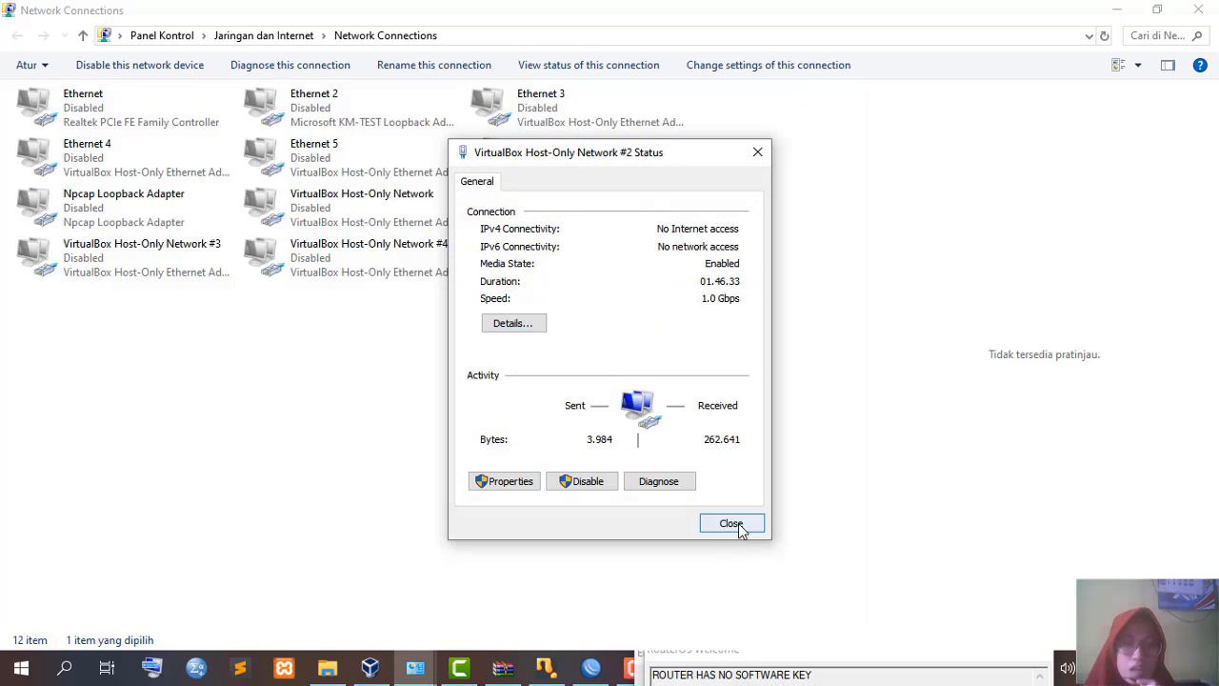
pyautogui.click(738, 523)
# - Switch back to WinBox and close the DHCP Server window
pyautogui.click(587, 656)
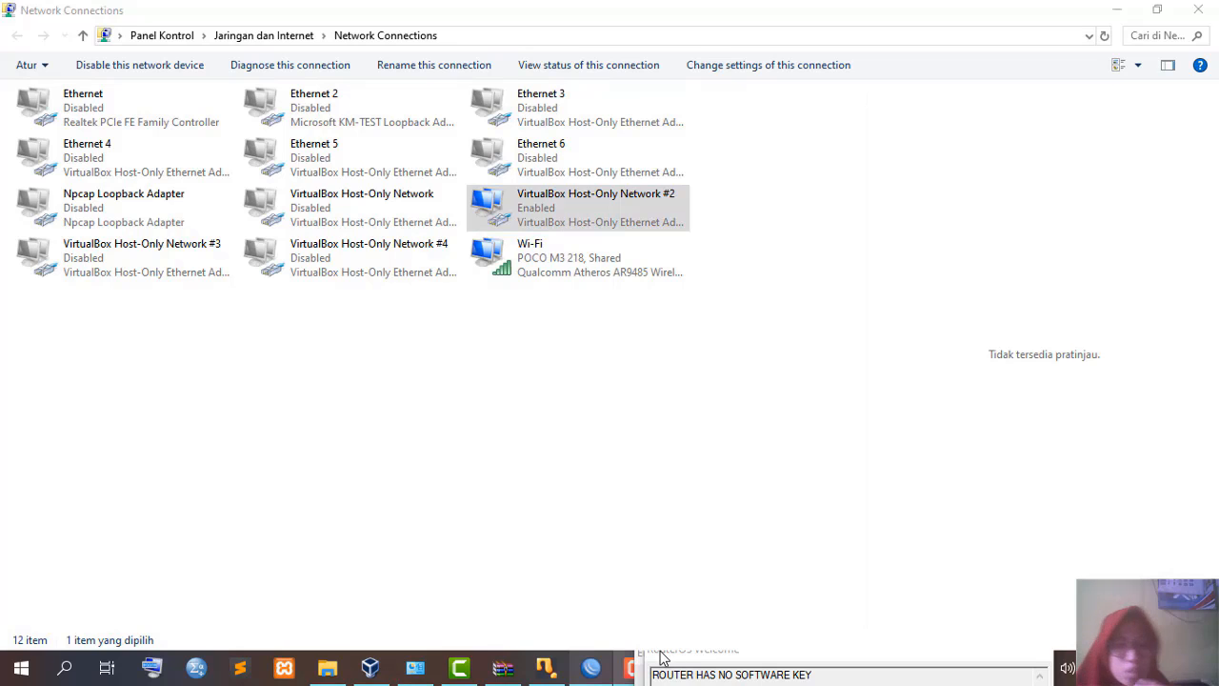
pyautogui.click(592, 668)
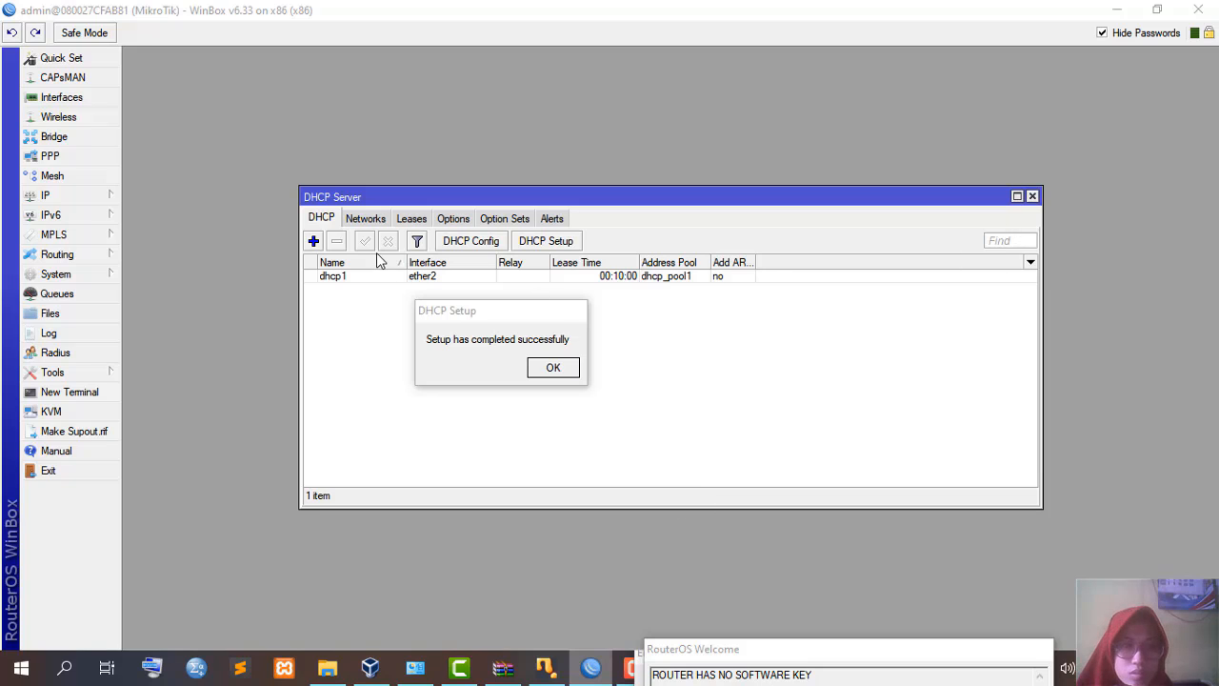
pyautogui.click(1031, 195)
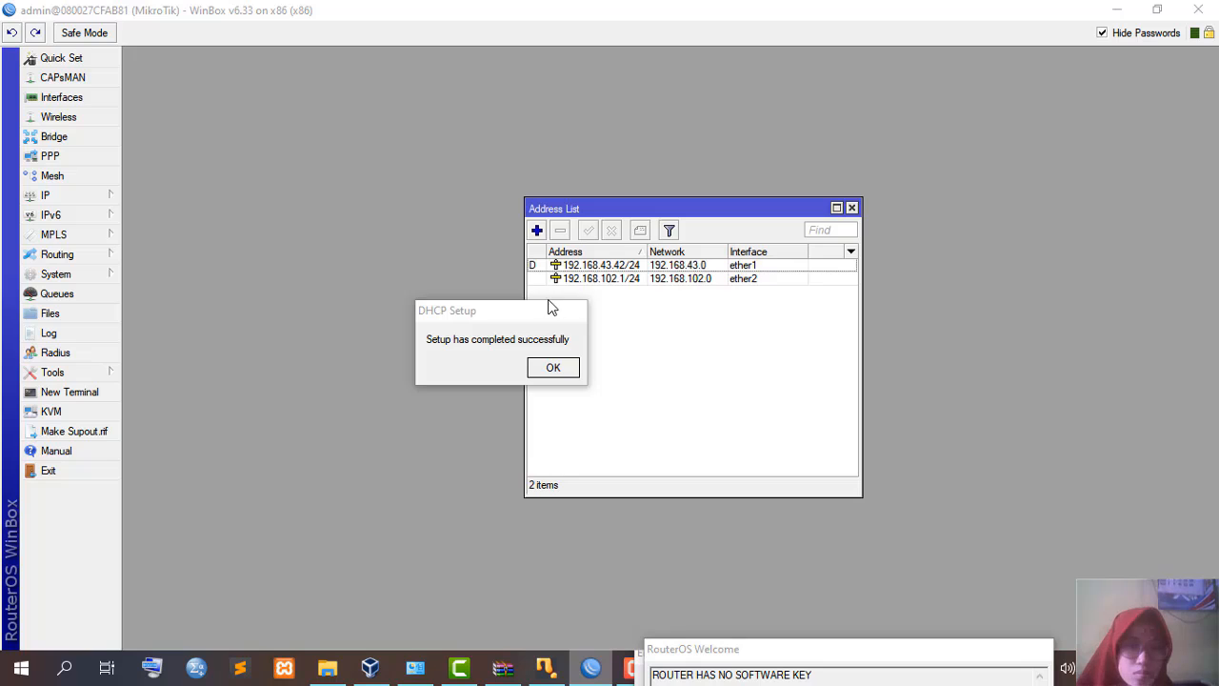
# - Move the DHCP setup message aside, then set the router's DNS server to 192.168.102.1 and allow remote requests
pyautogui.moveTo(552, 307); pyautogui.dragTo(869, 652)
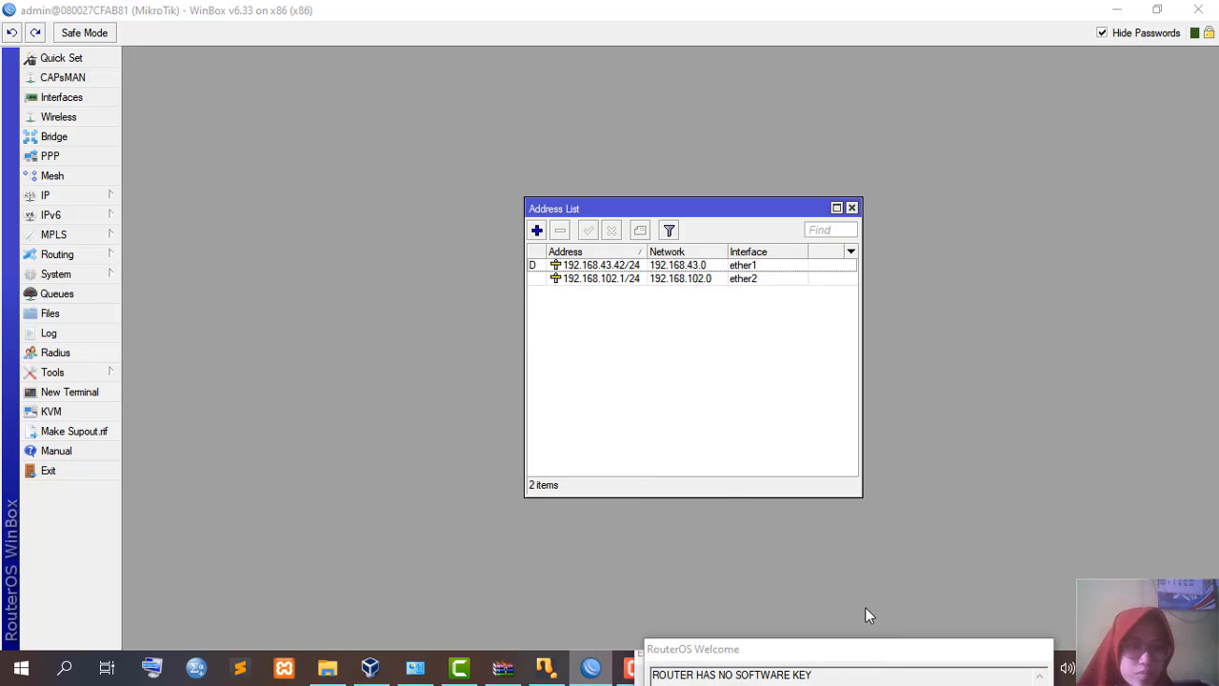
pyautogui.click(59, 197)
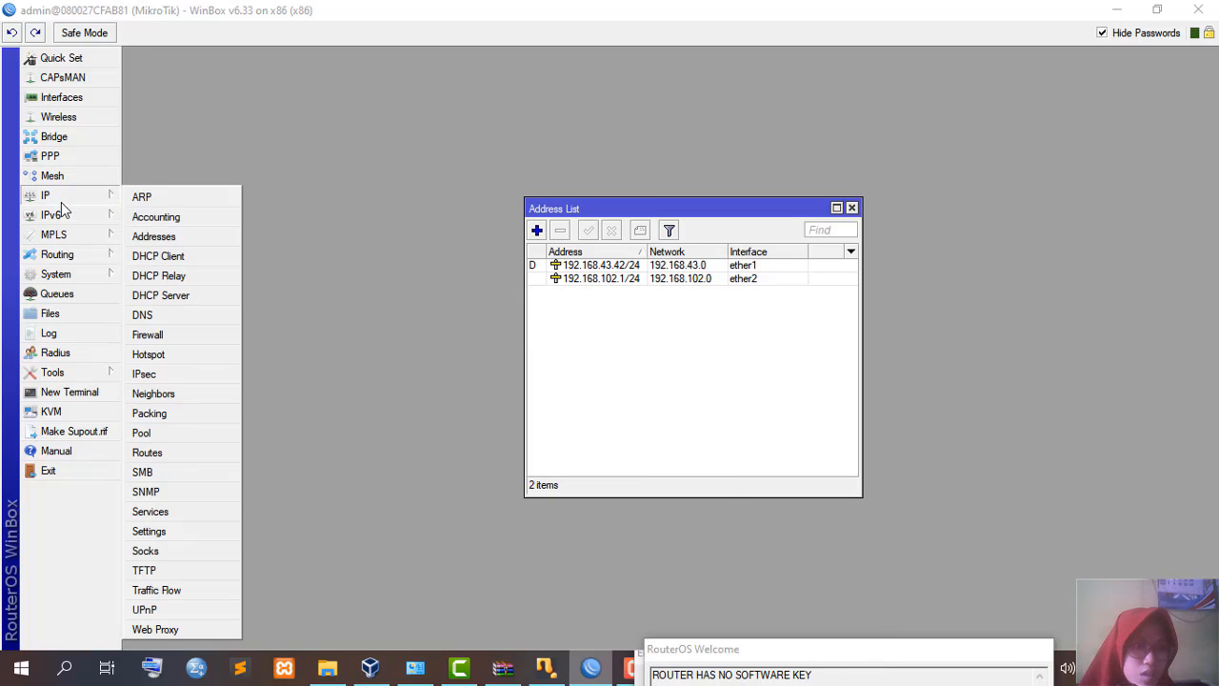
pyautogui.click(191, 313)
pyautogui.click(698, 257)
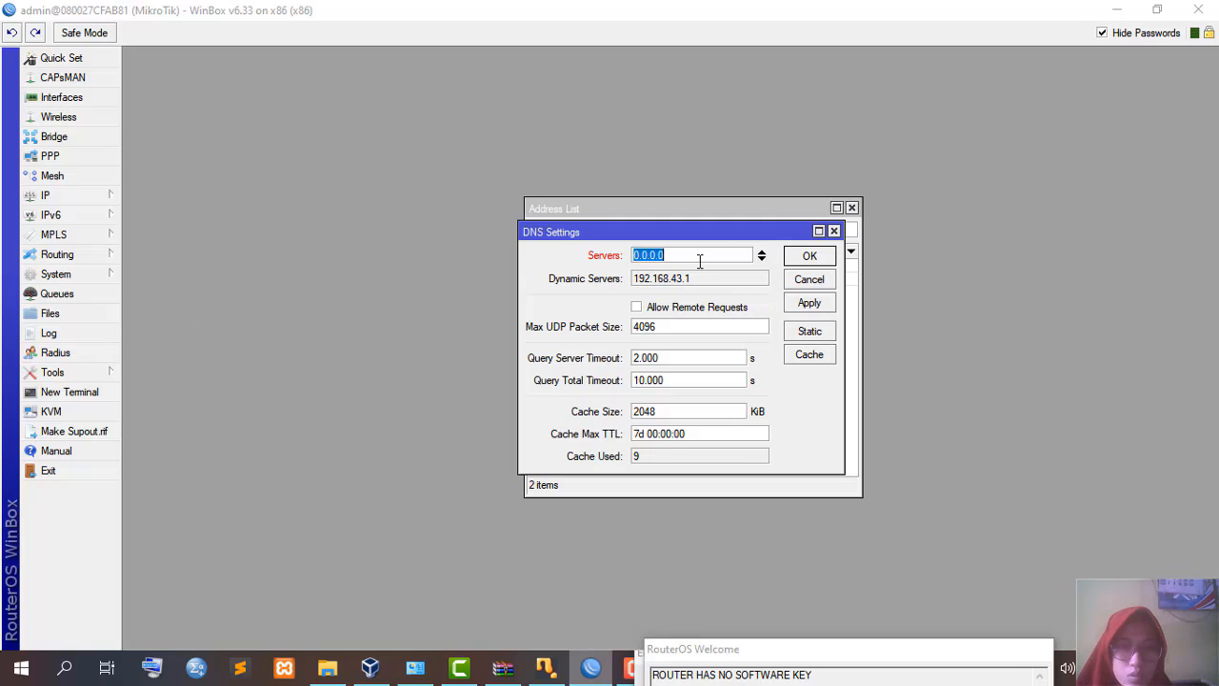
pyautogui.write('19')
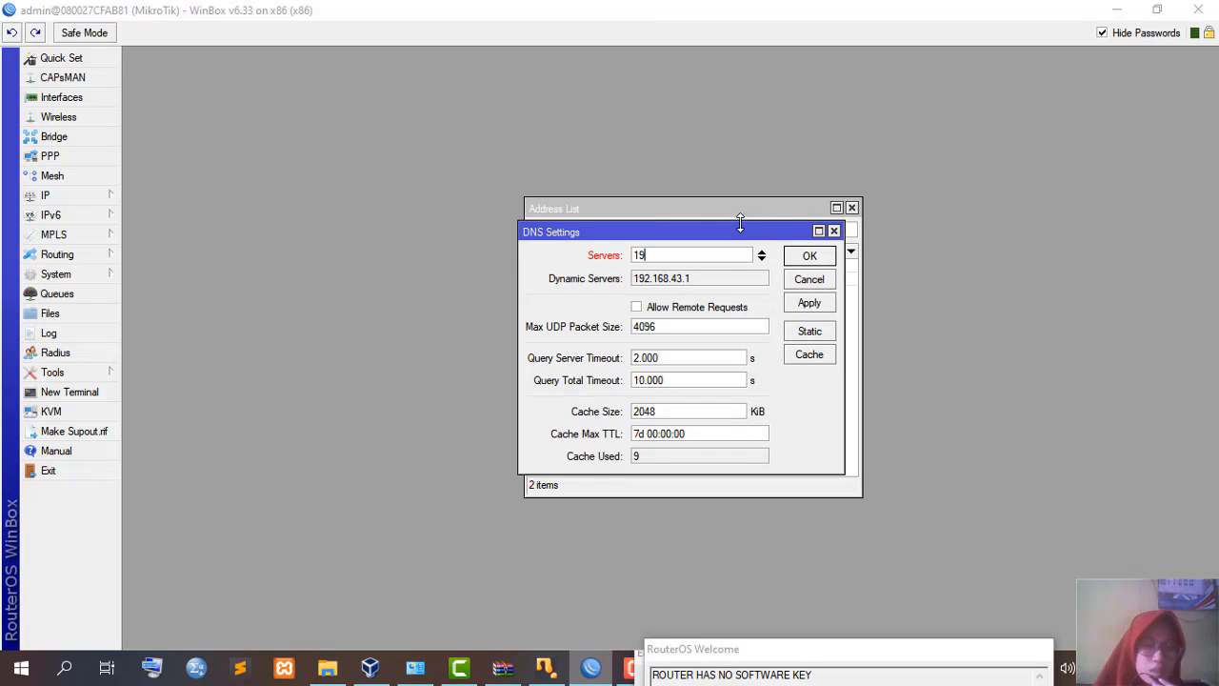
pyautogui.write('2.1')
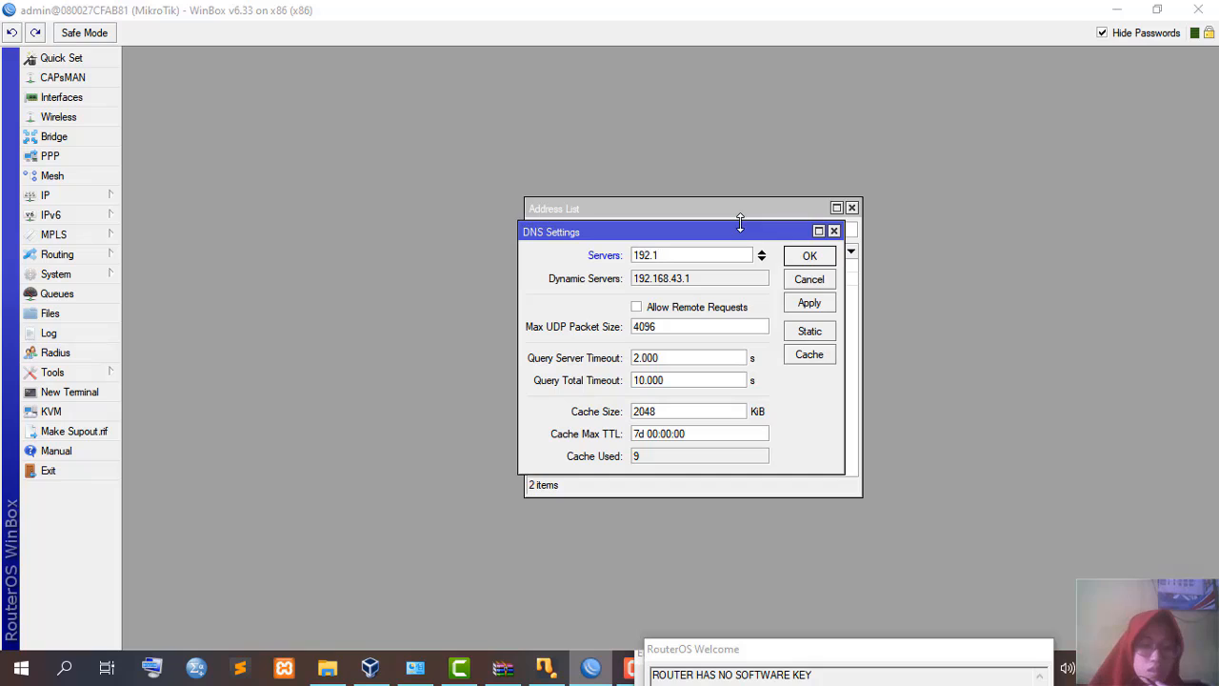
pyautogui.write('68.1')
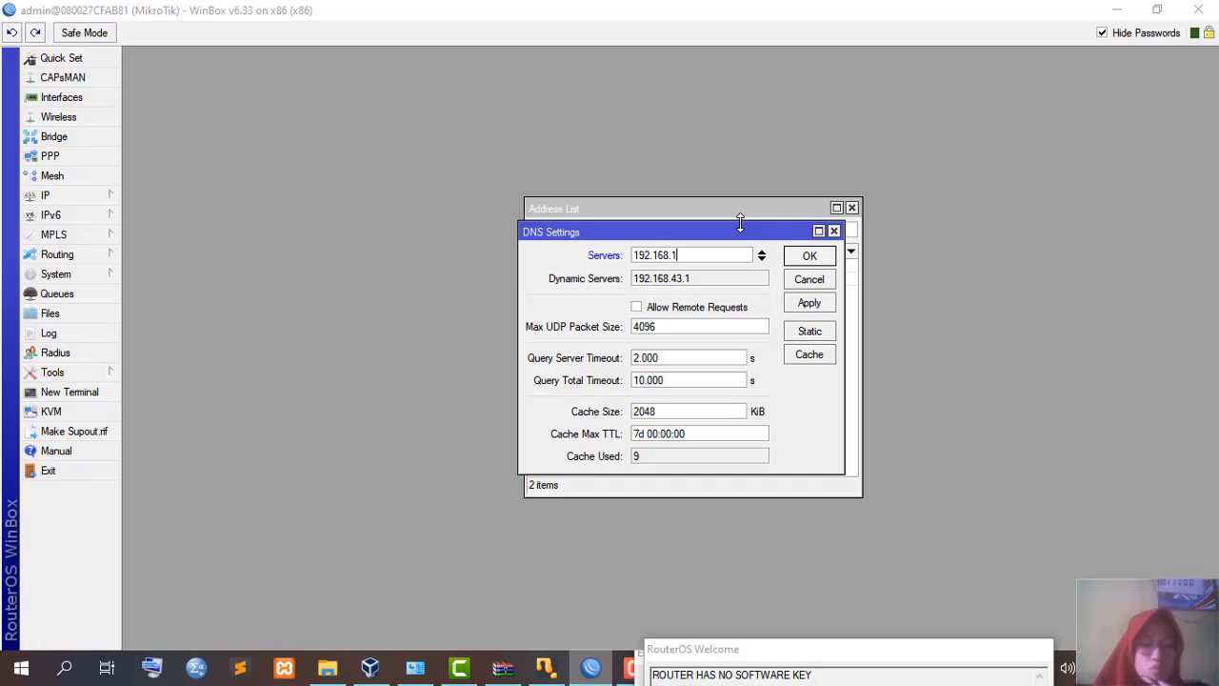
pyautogui.write('02')
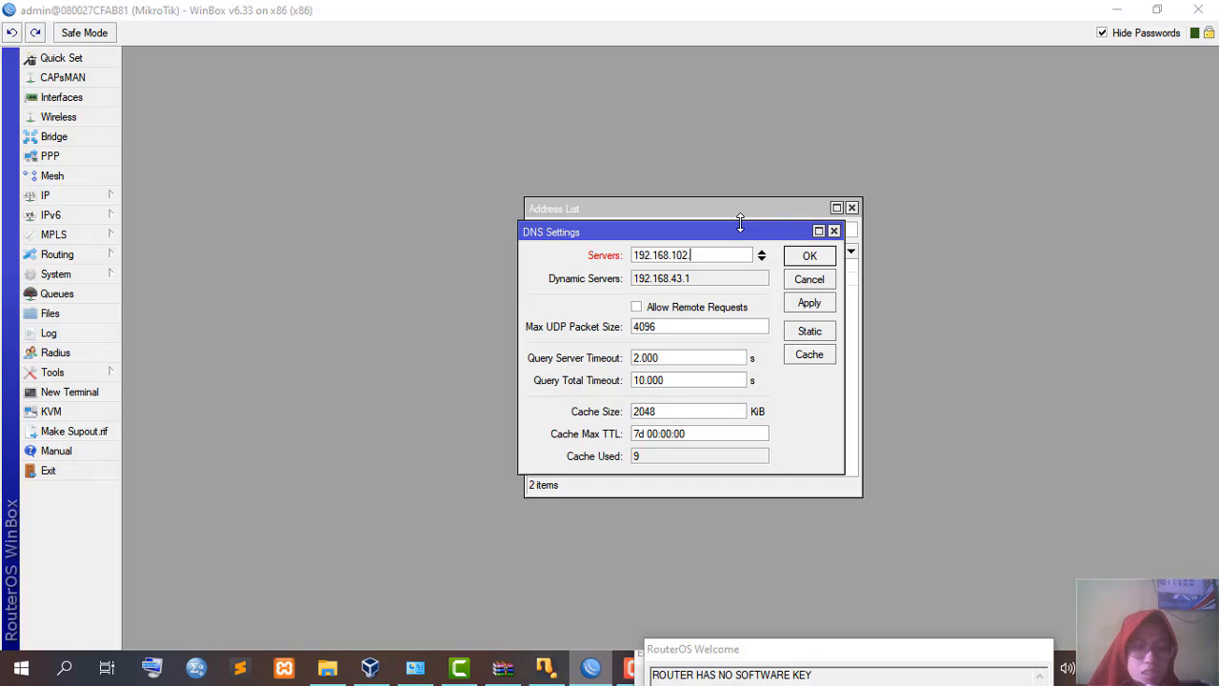
pyautogui.write('.1')
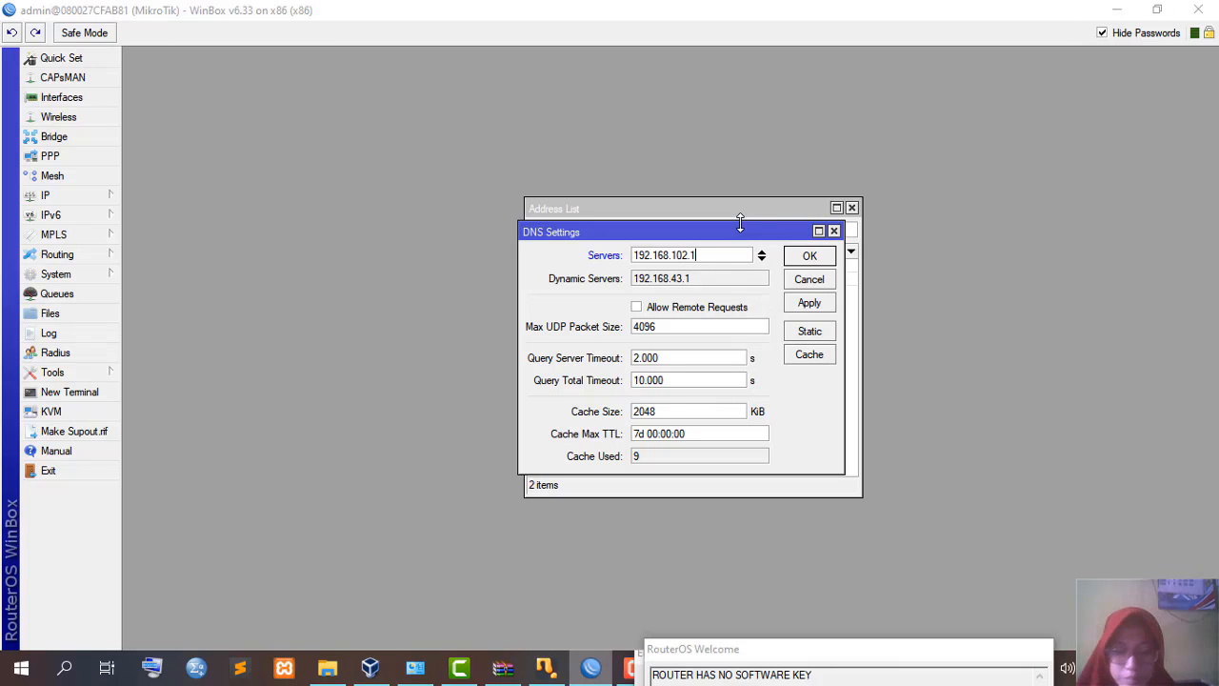
pyautogui.write('/2')
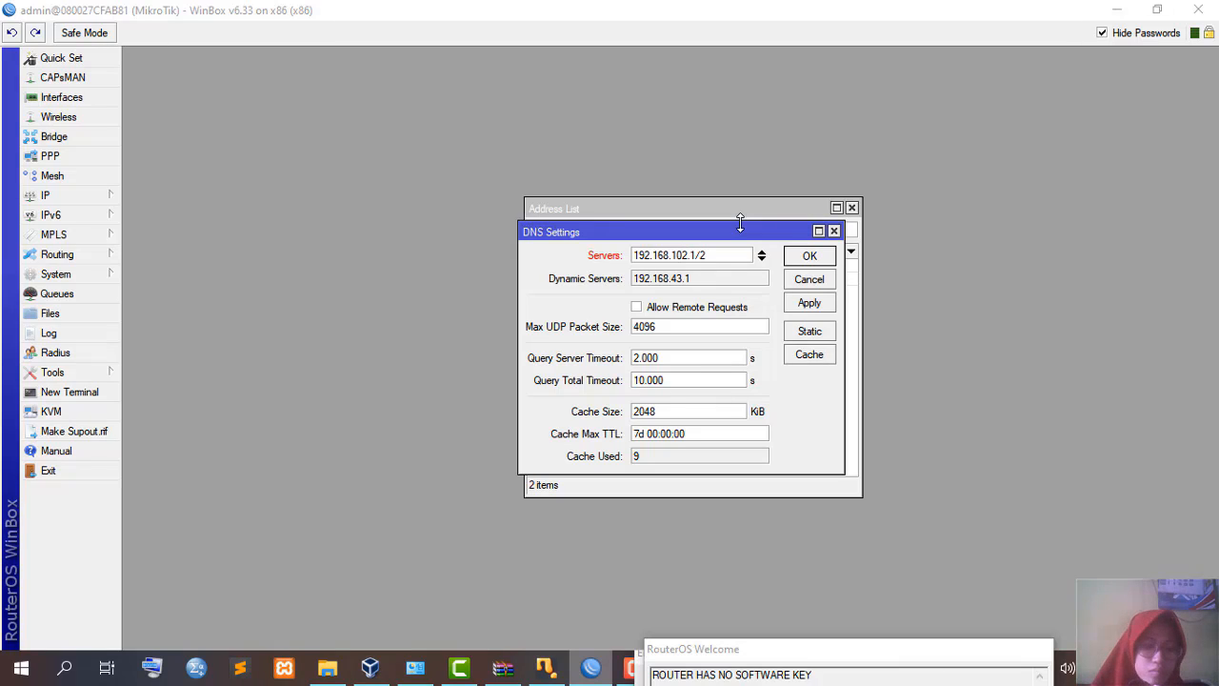
pyautogui.press('BackSpace')
pyautogui.press('BackSpace')
pyautogui.press('BackSpace')
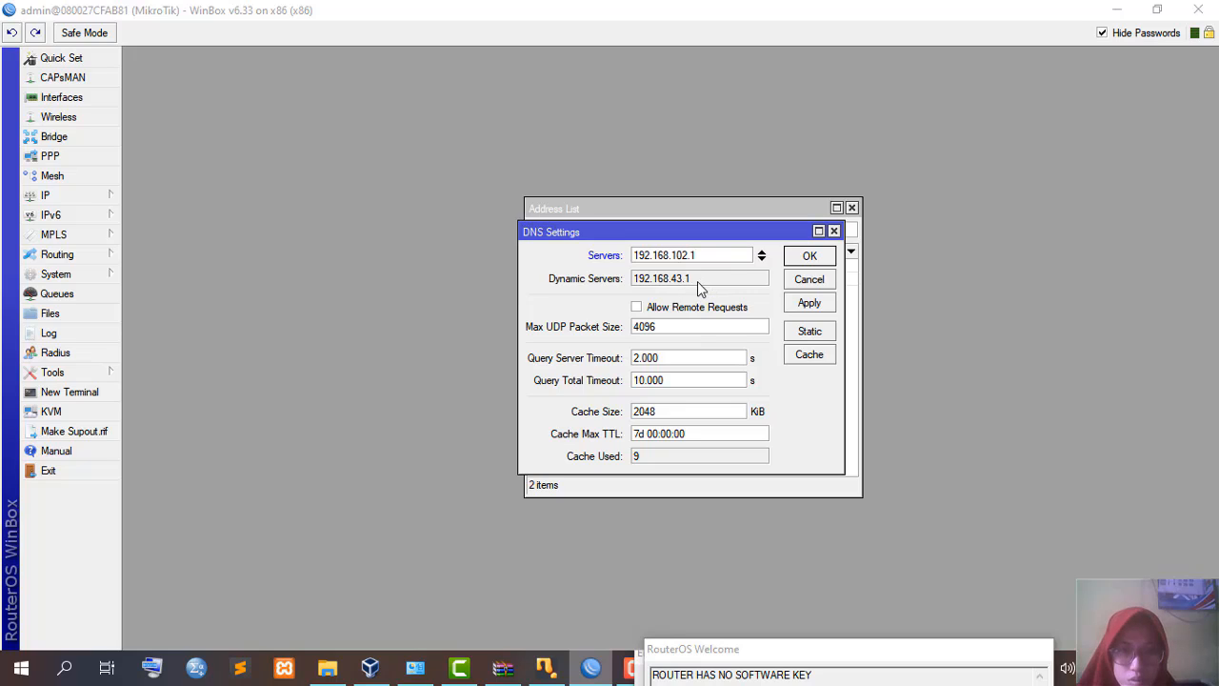
pyautogui.click(644, 312)
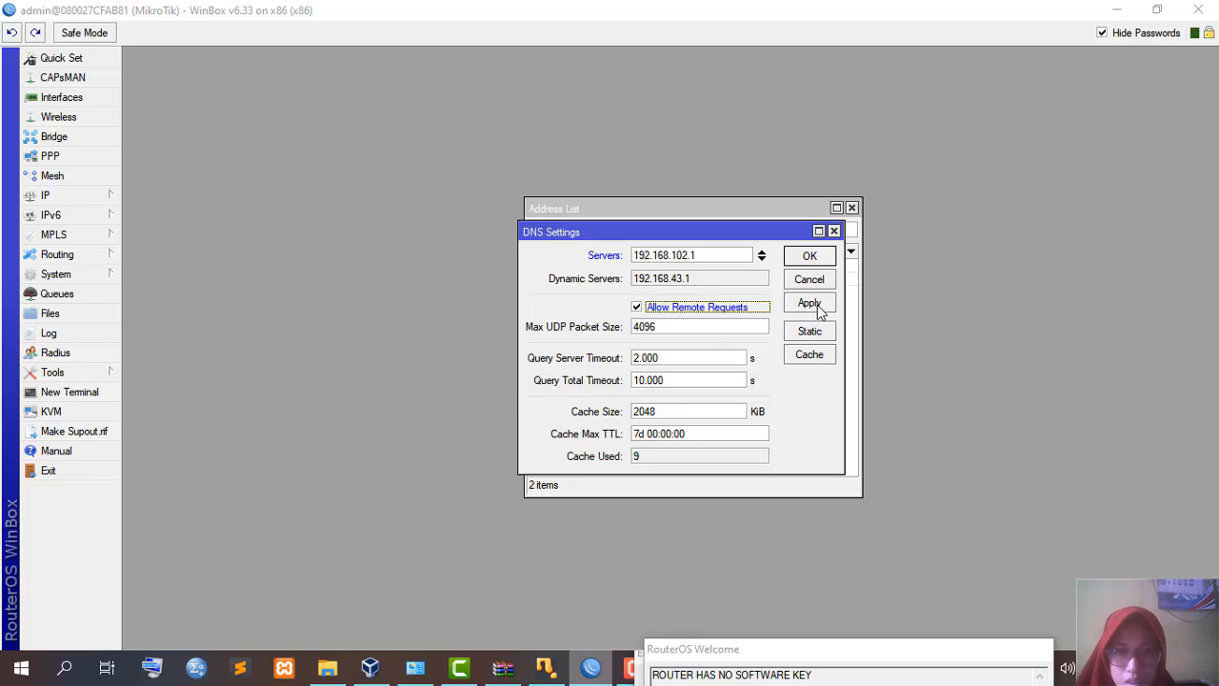
# - Create a static DNS entry named belajar.com and try to apply it with the address 192.168.102.1/24
pyautogui.click(825, 335)
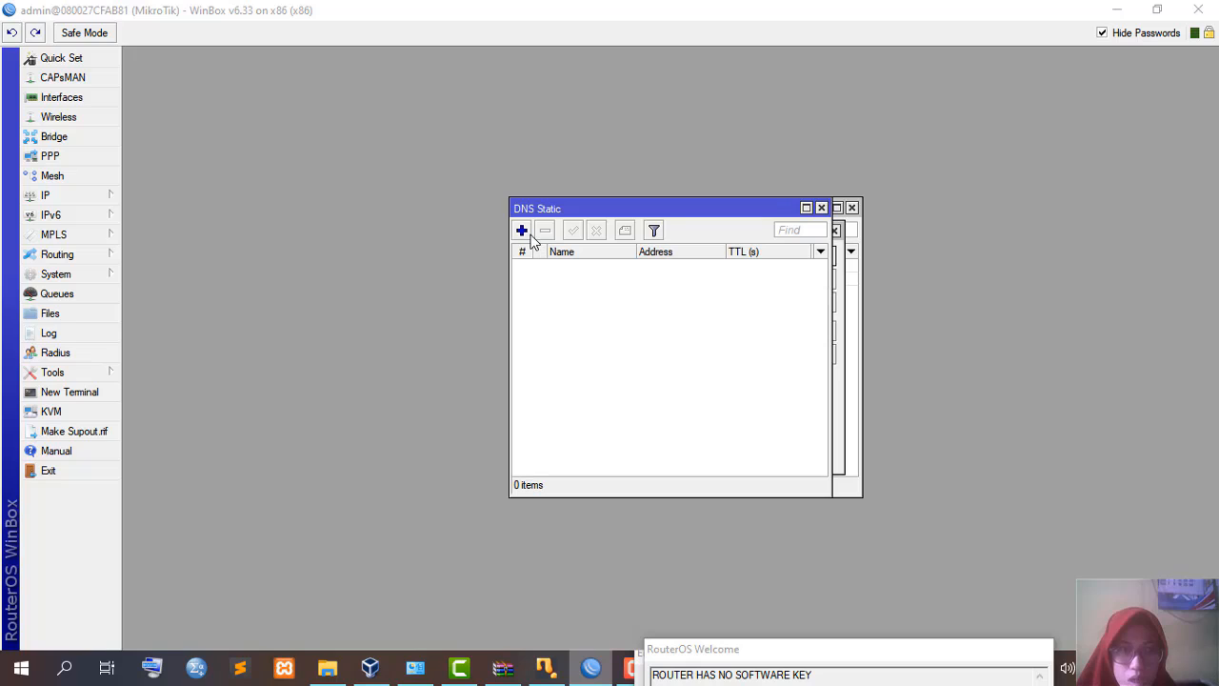
pyautogui.click(522, 231)
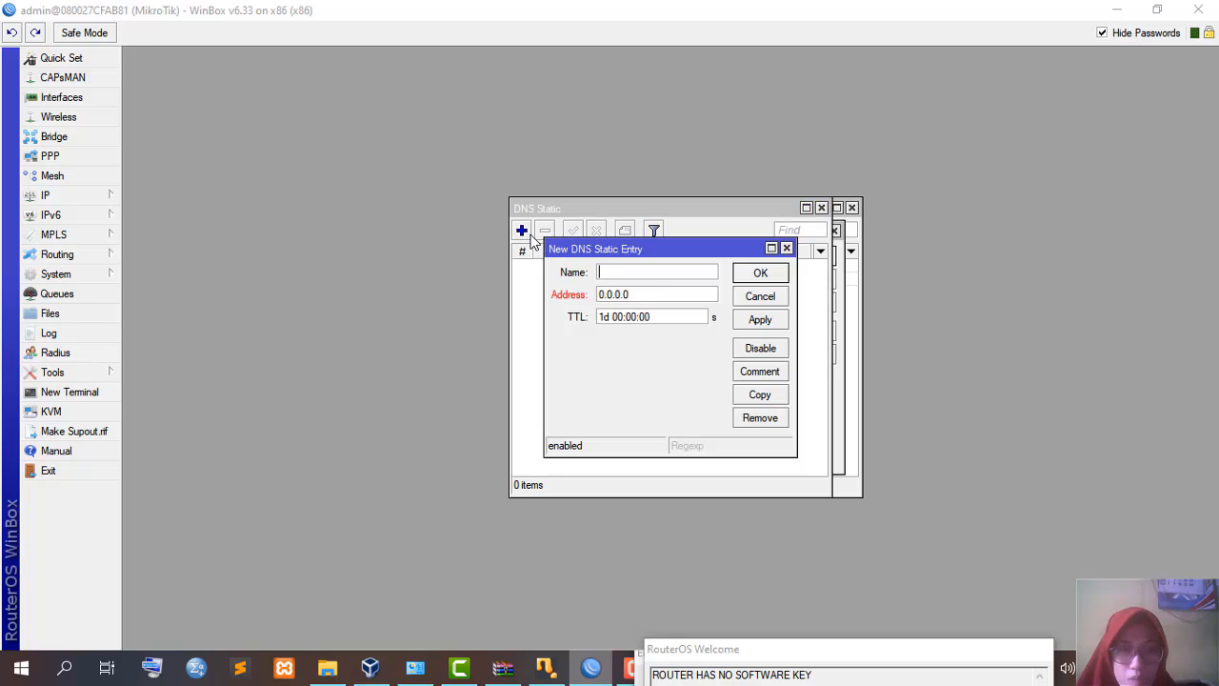
pyautogui.click(655, 276)
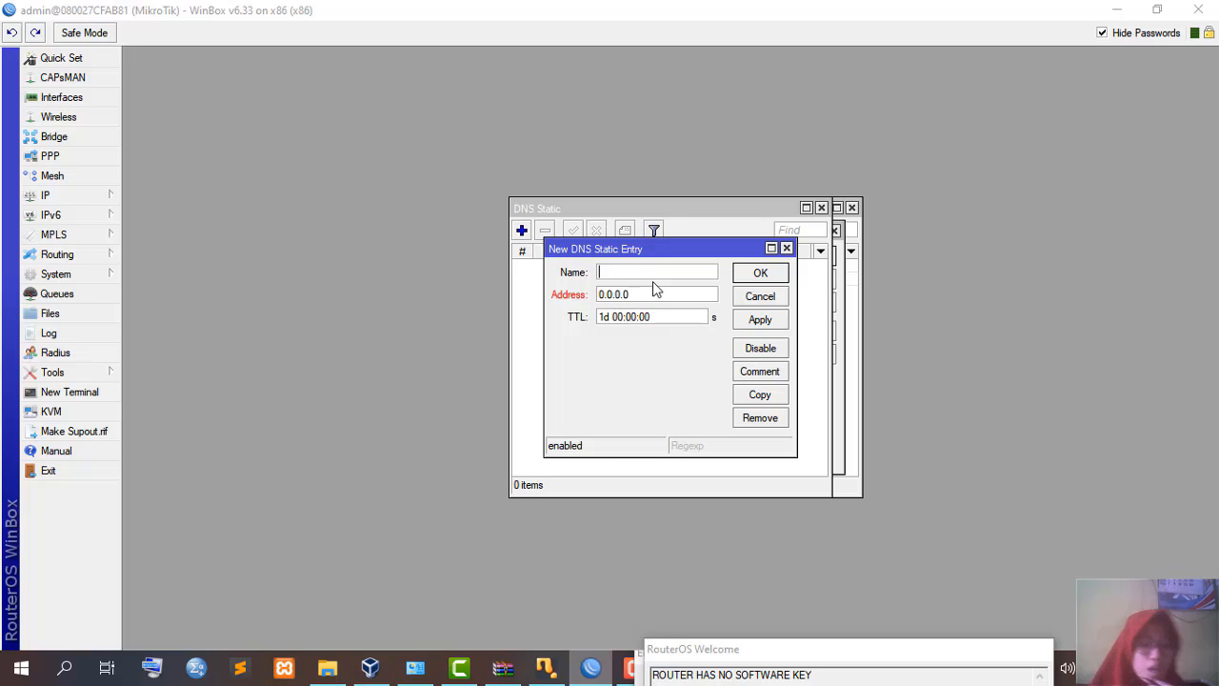
pyautogui.write('belajar.com')
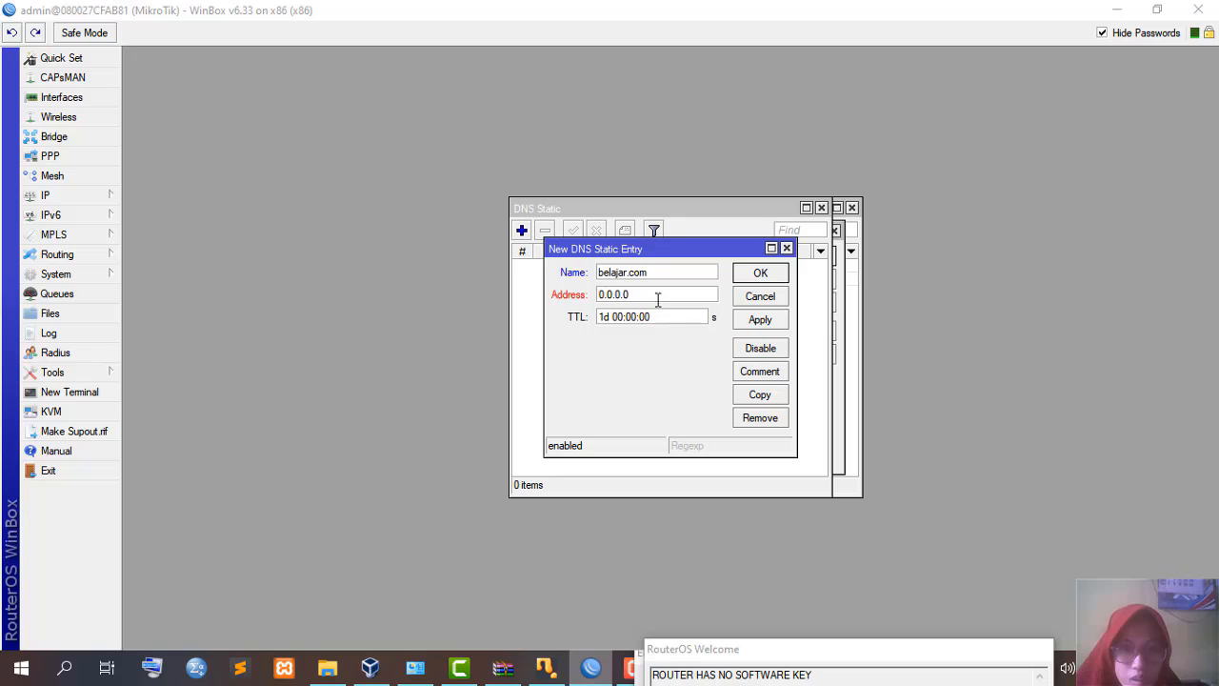
pyautogui.click(655, 296)
pyautogui.moveTo(653, 298); pyautogui.dragTo(578, 302)
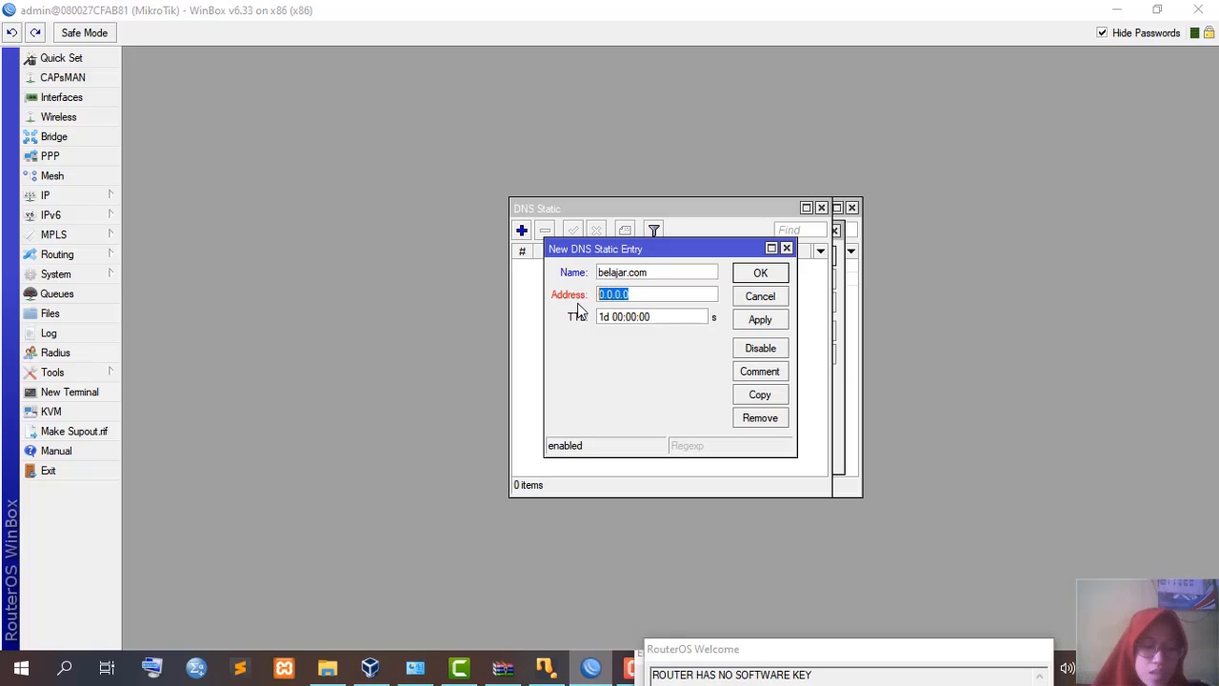
pyautogui.write('192.')
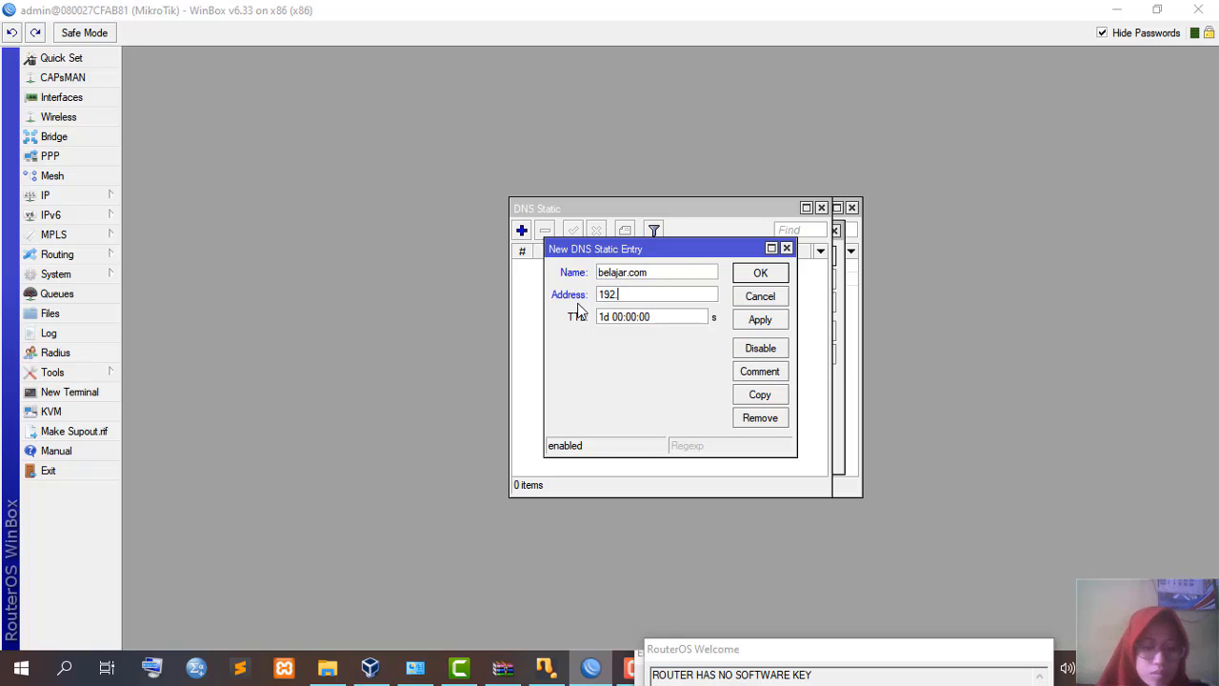
pyautogui.write('6')
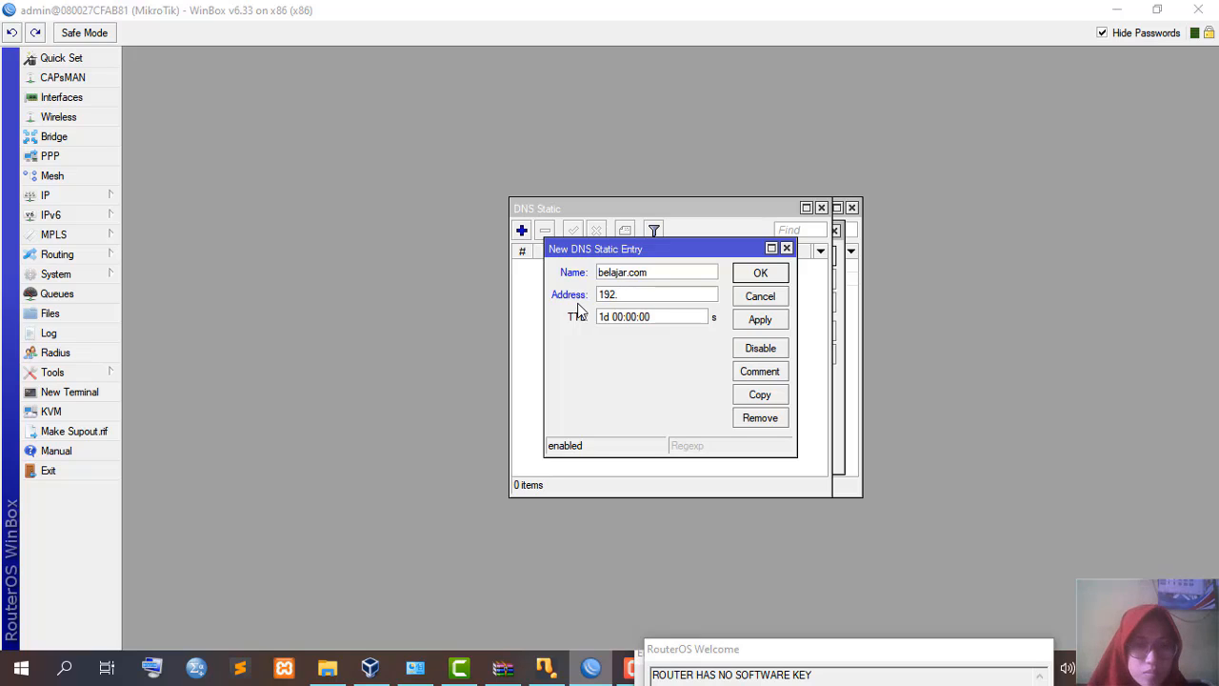
pyautogui.write('168.190')
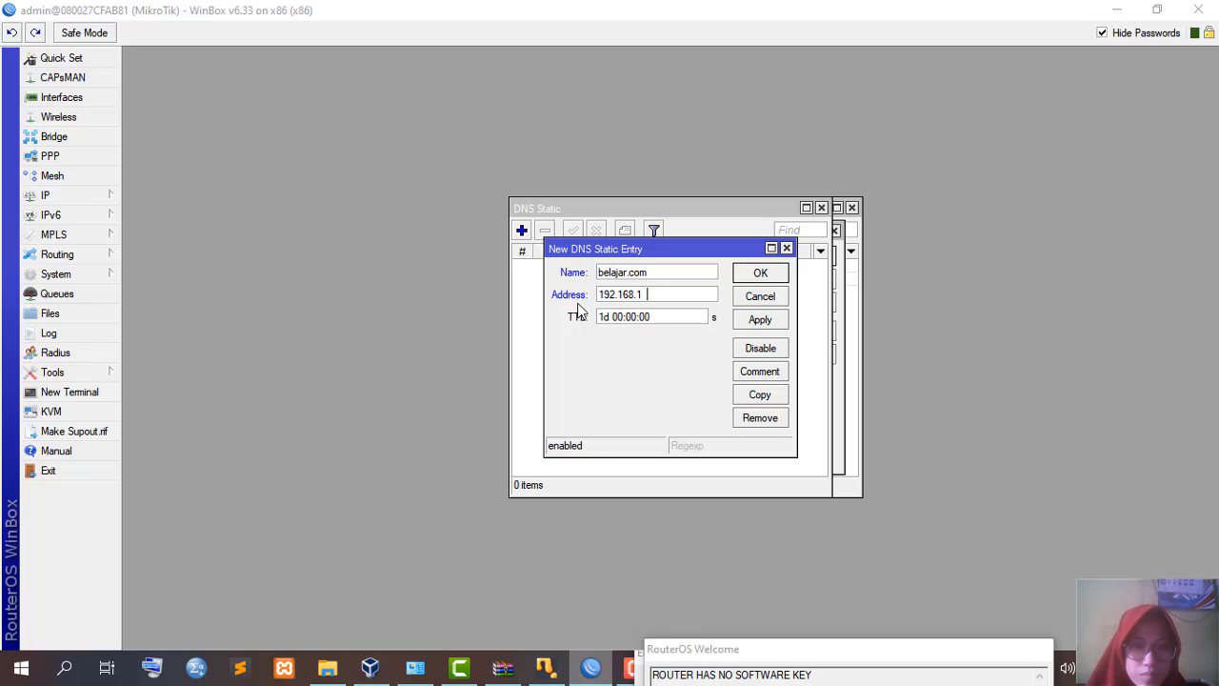
pyautogui.press('BackSpace')
pyautogui.press('BackSpace')
pyautogui.write('02.1/24')
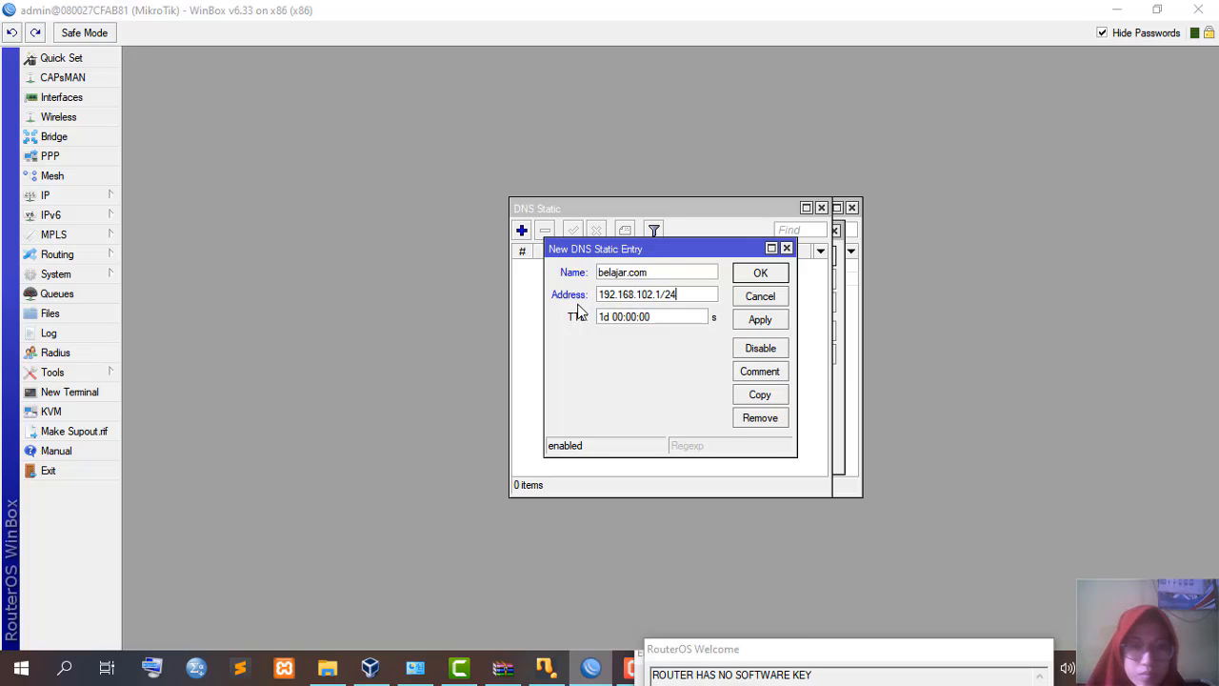
pyautogui.click(777, 327)
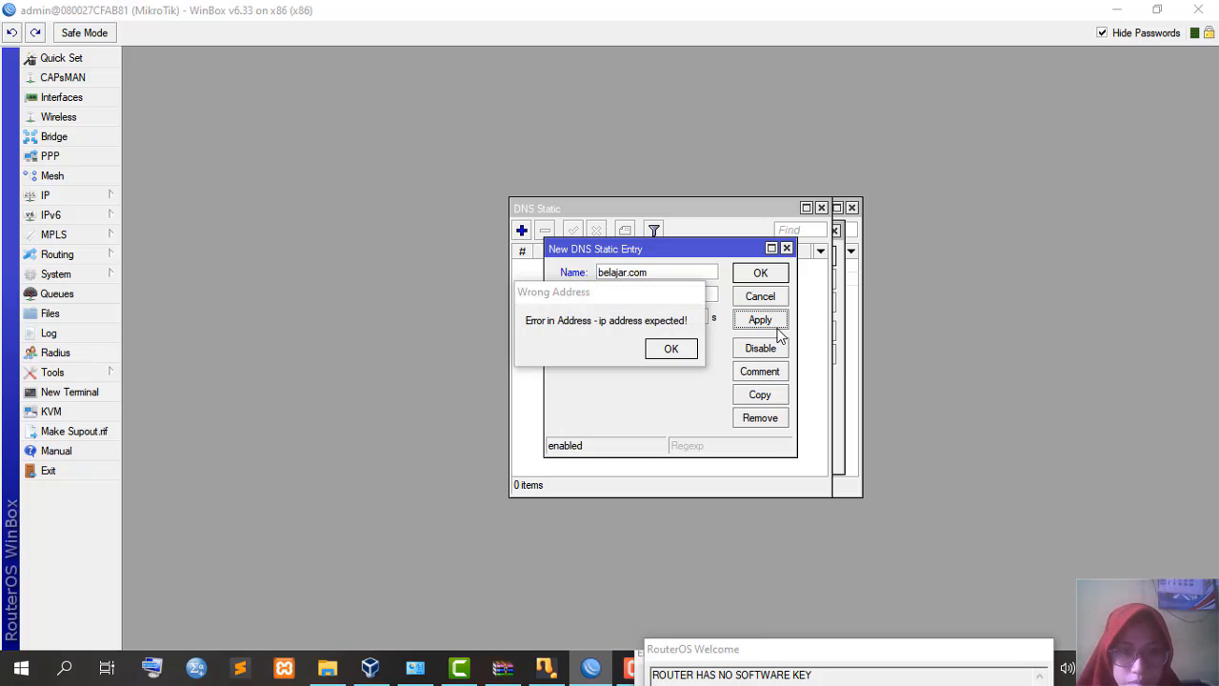
# - Move the error message aside, correct the belajar.com entry's address to 192.168.102.1 and save the entry
pyautogui.moveTo(608, 330); pyautogui.dragTo(829, 586)
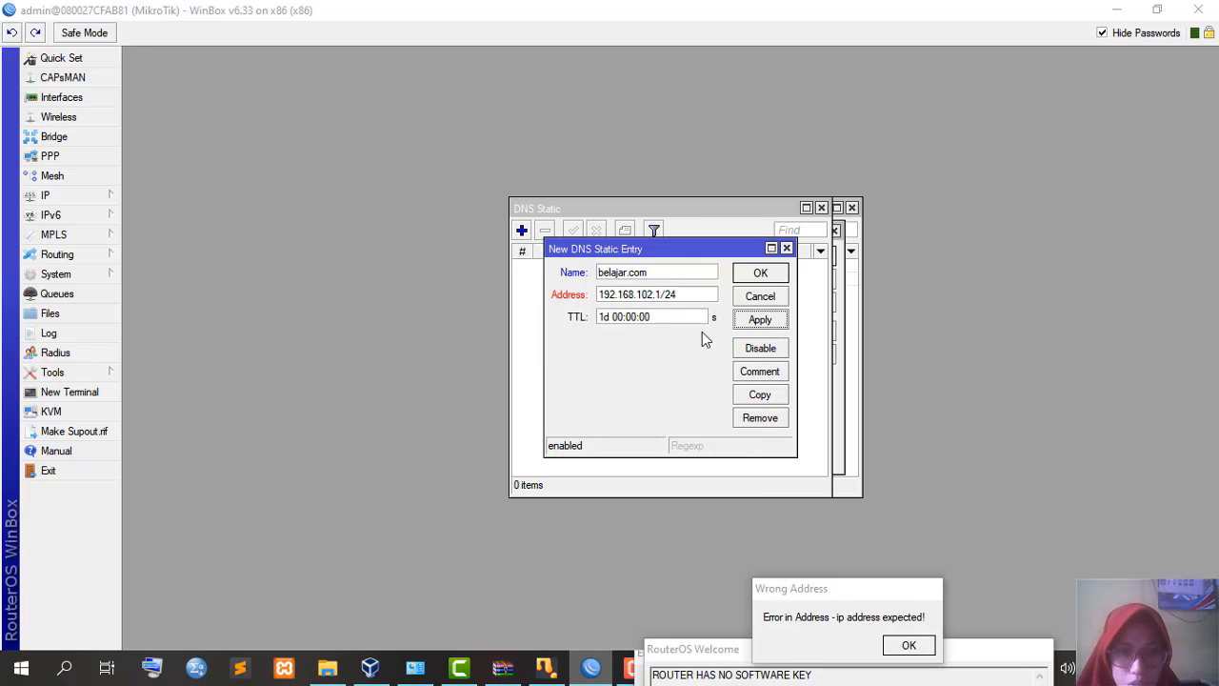
pyautogui.click(692, 299)
pyautogui.press('BackSpace')
pyautogui.press('BackSpace')
pyautogui.press('BackSpace')
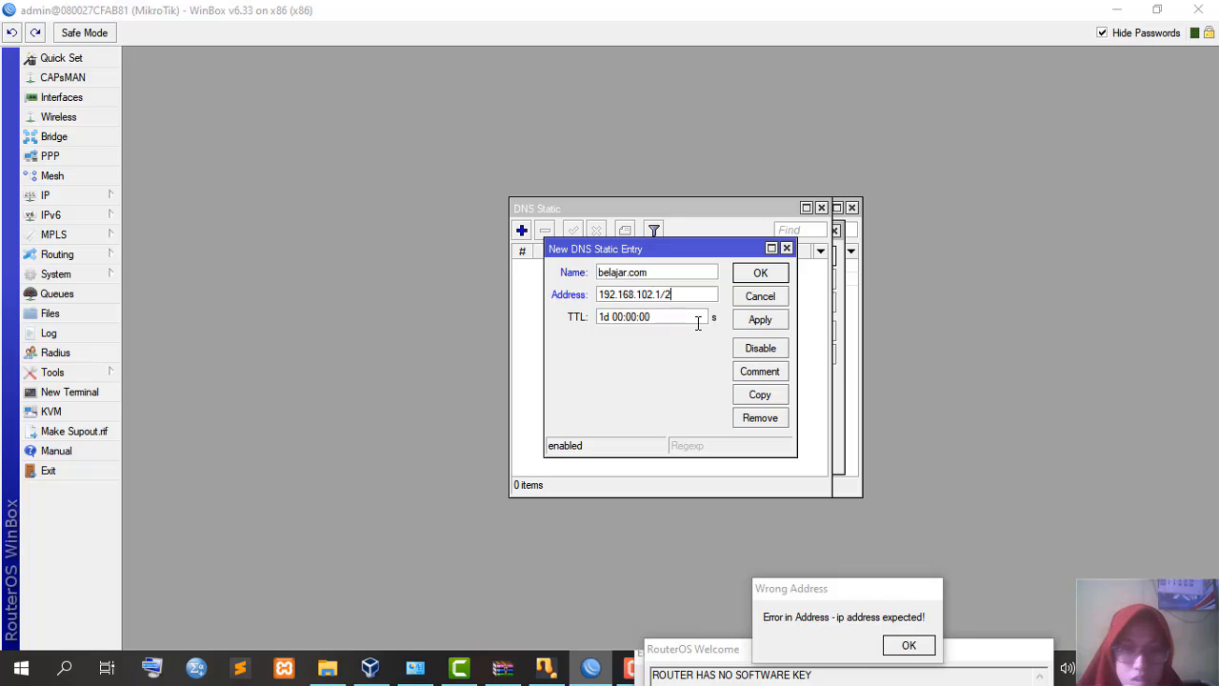
pyautogui.click(760, 320)
pyautogui.click(759, 275)
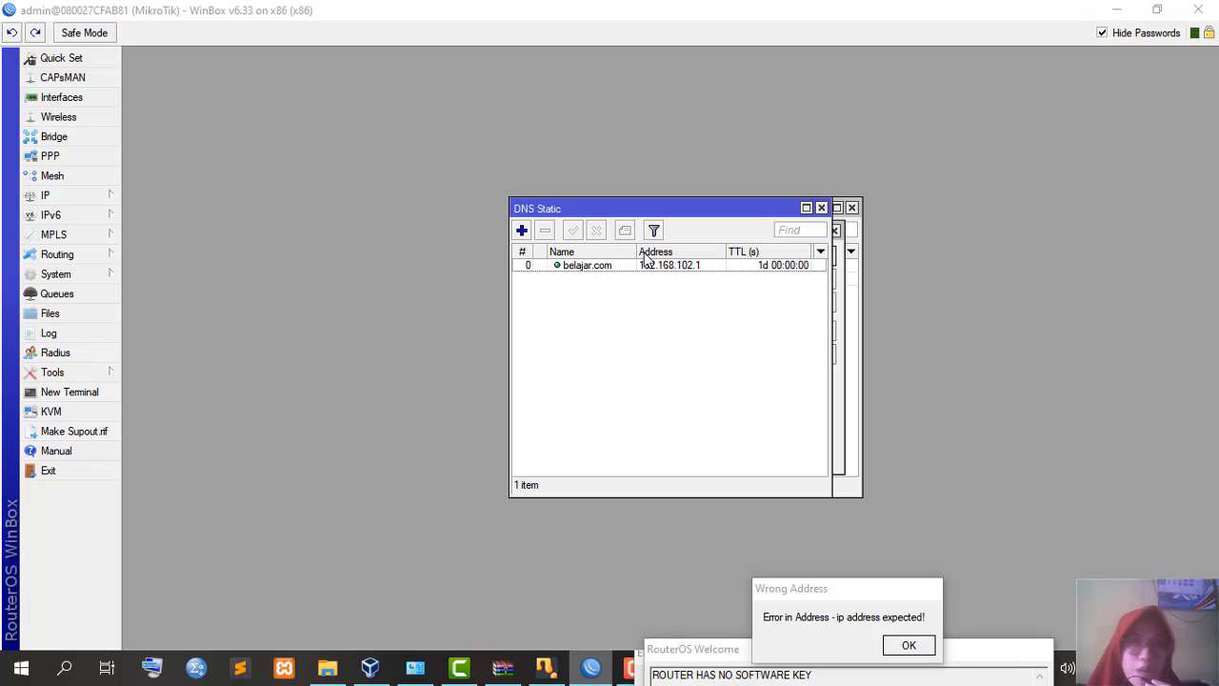
# - Close the static DNS list, then apply the DNS settings and close them
pyautogui.click(823, 209)
pyautogui.click(809, 304)
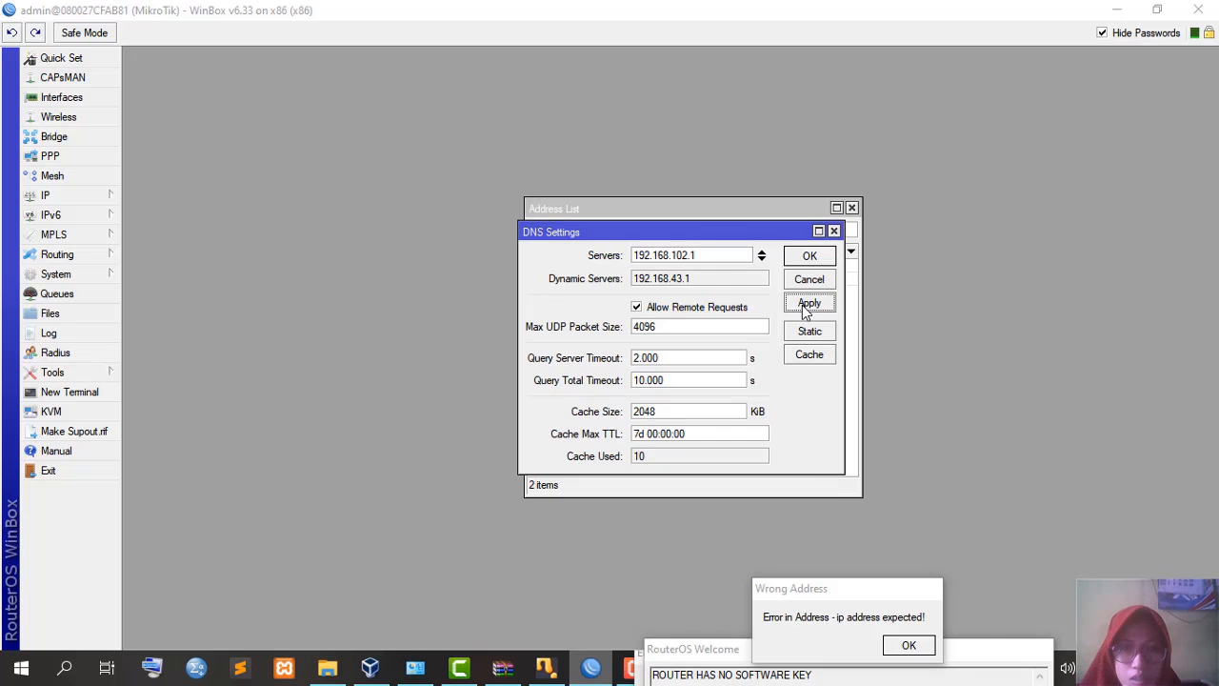
pyautogui.click(808, 255)
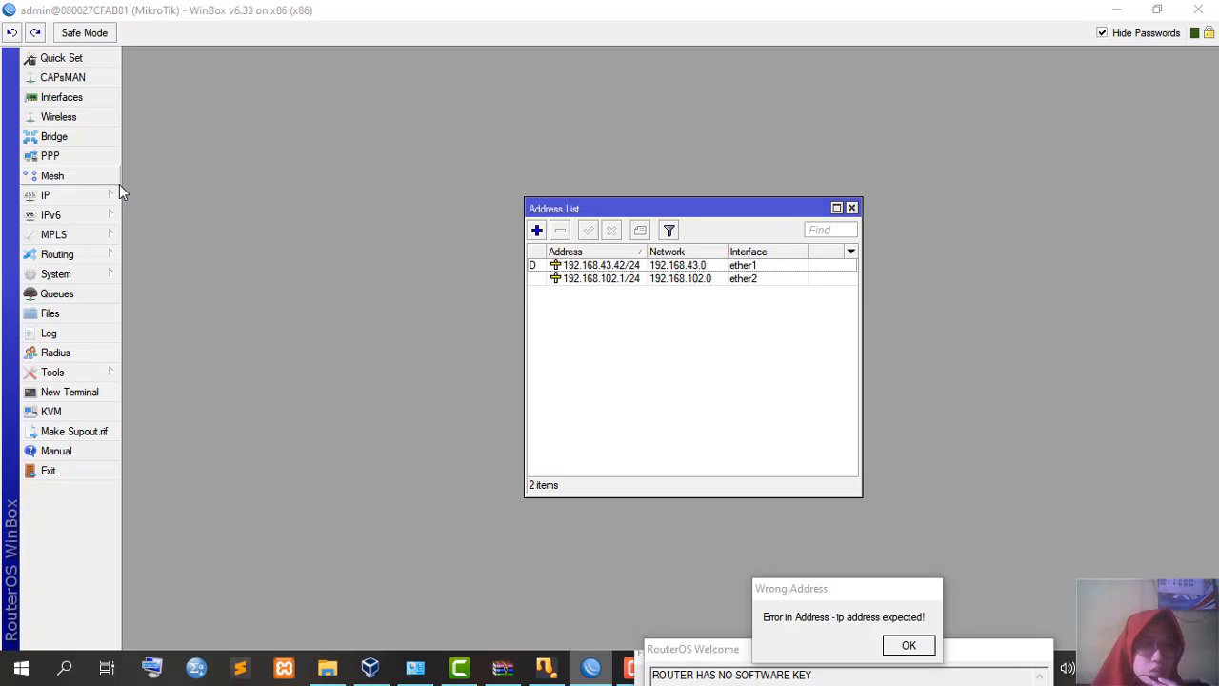
# - Set the DNS server of the DHCP network 192.168.102.0/24 to 192.168.102.1, then apply and save the network
pyautogui.click(94, 194)
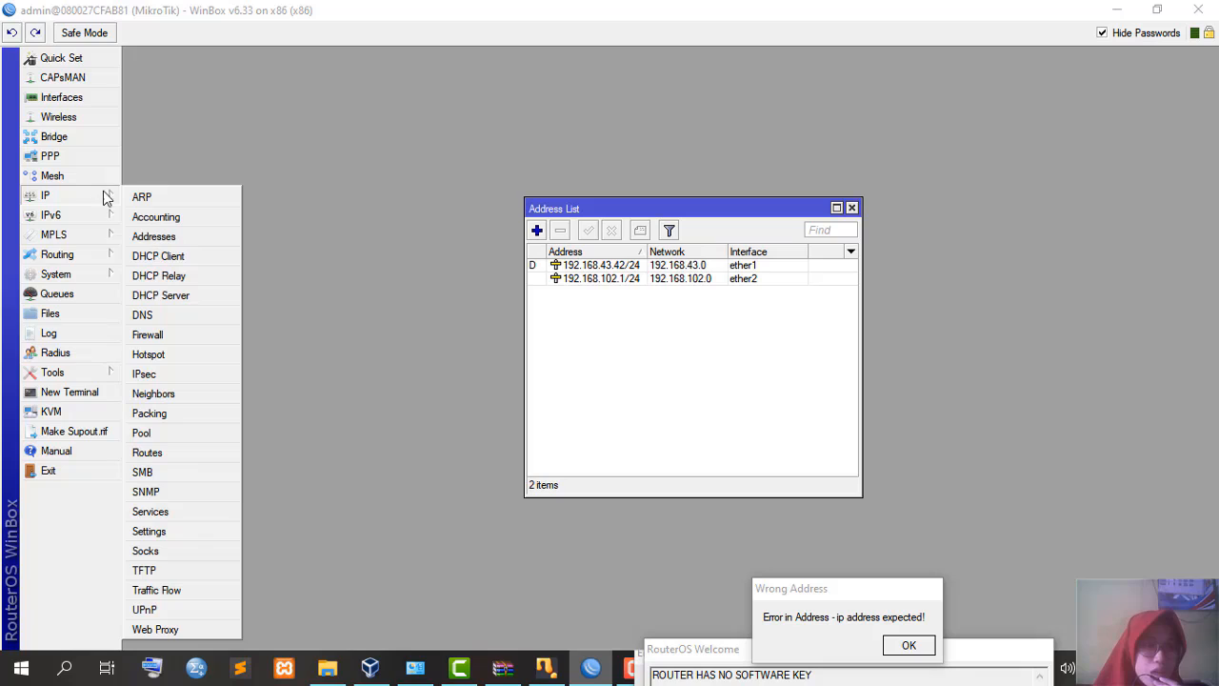
pyautogui.click(179, 297)
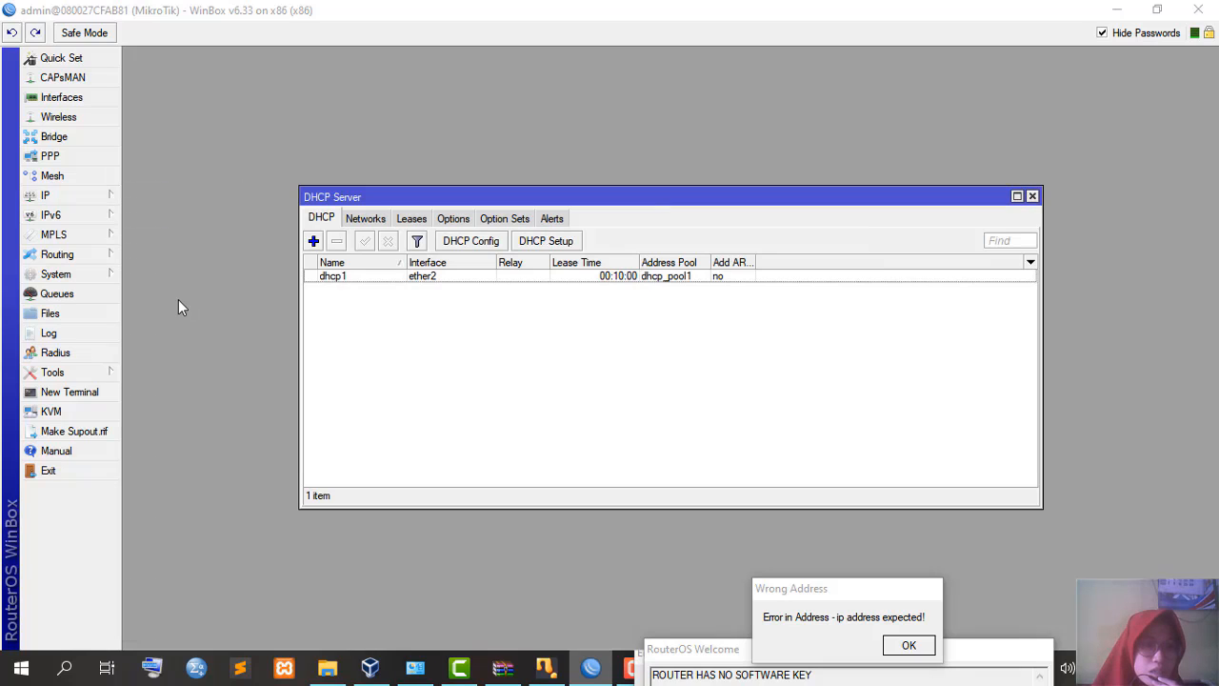
pyautogui.click(365, 221)
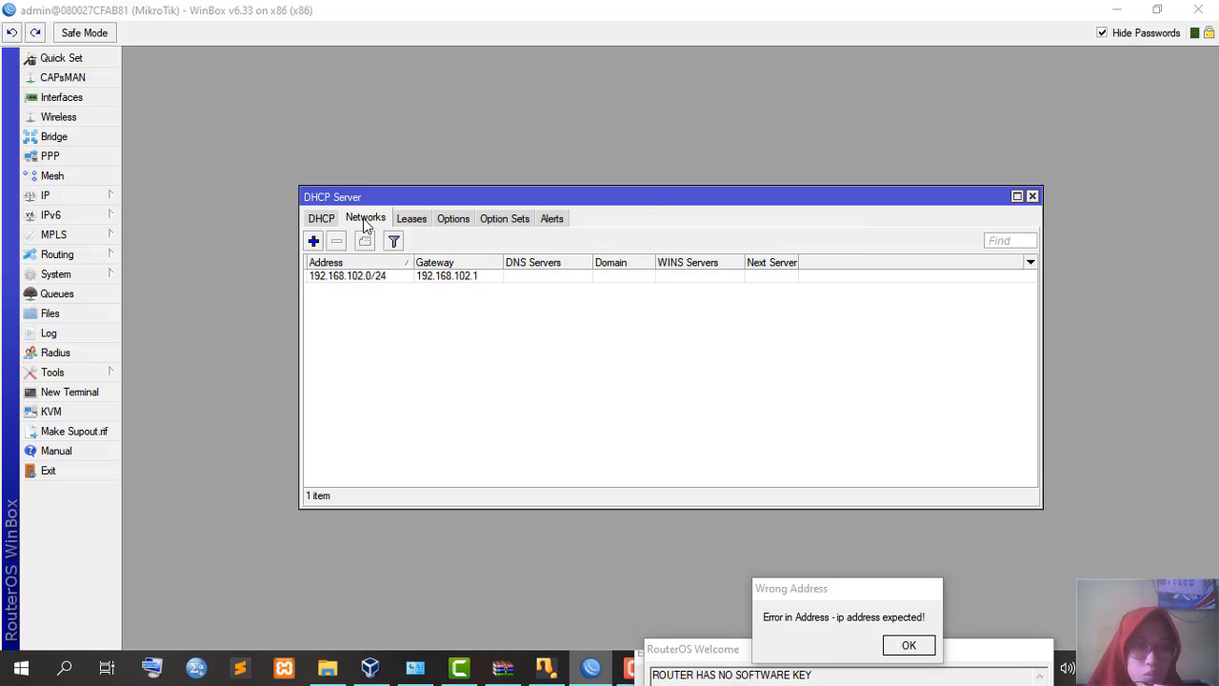
pyautogui.click(366, 280)
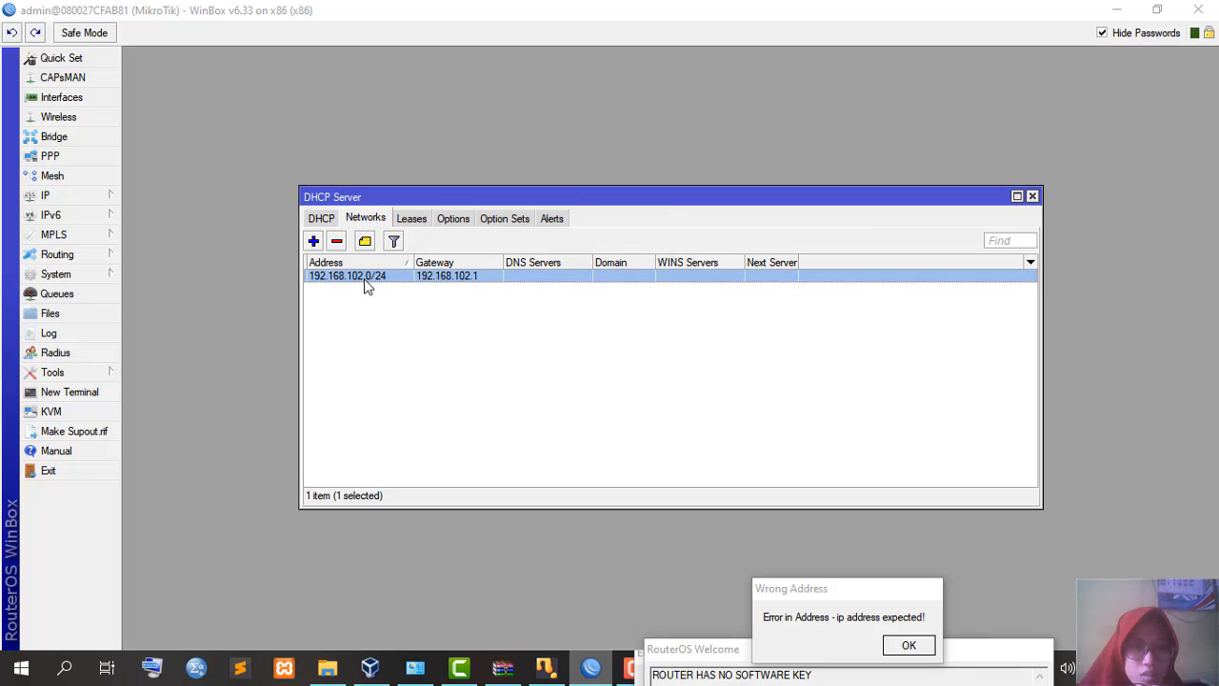
pyautogui.doubleClick(366, 281)
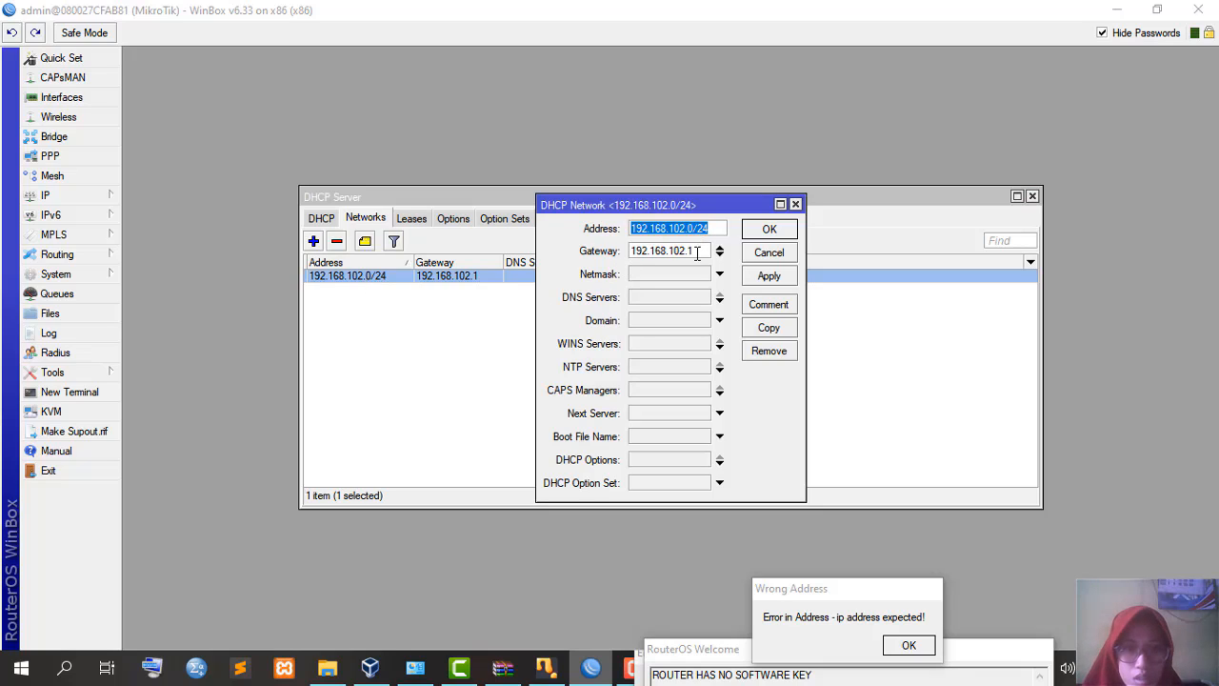
pyautogui.click(721, 305)
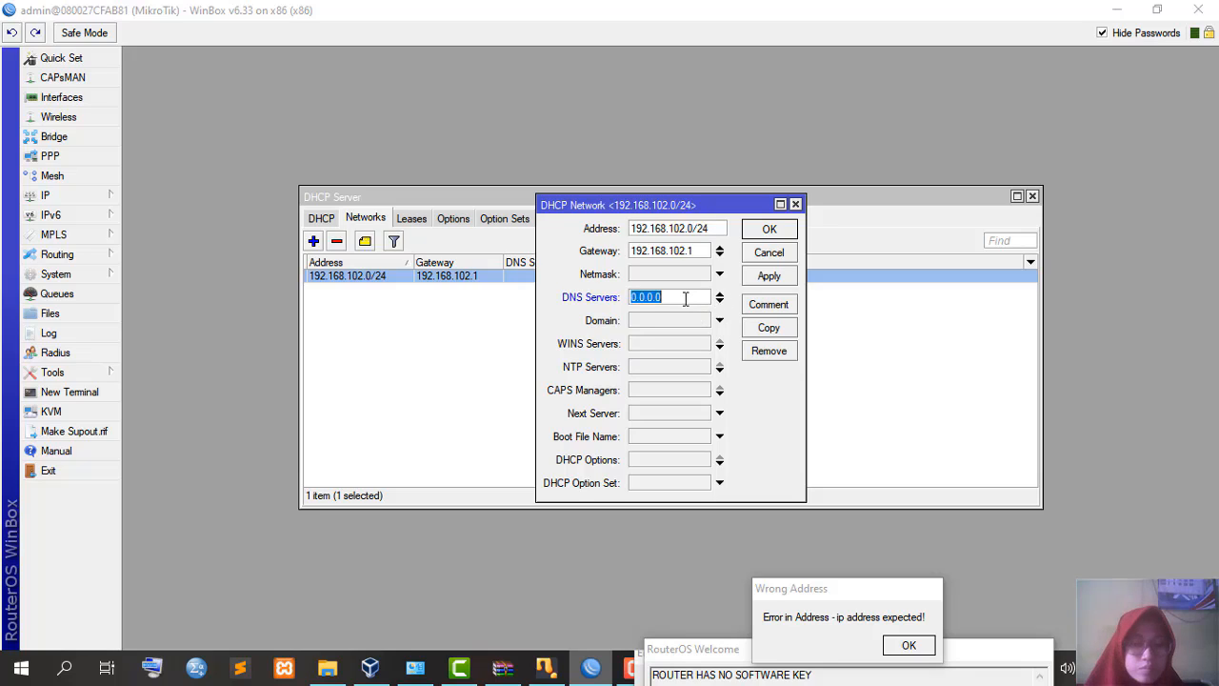
pyautogui.write('192.')
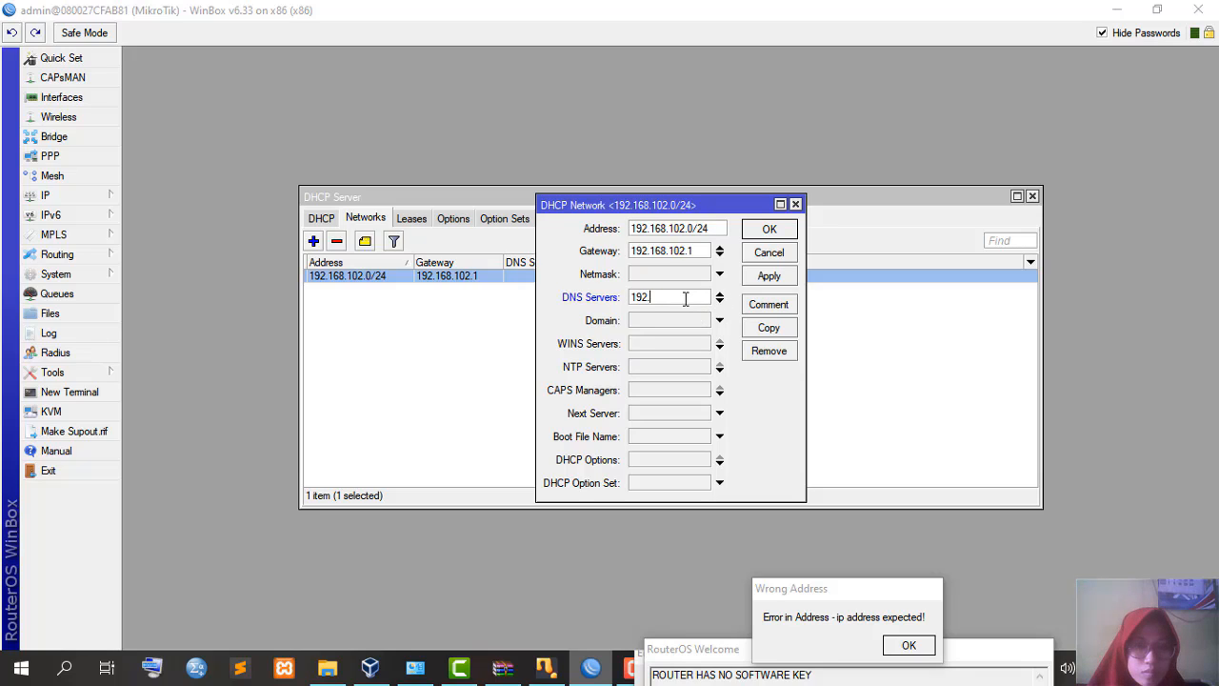
pyautogui.write('168.102')
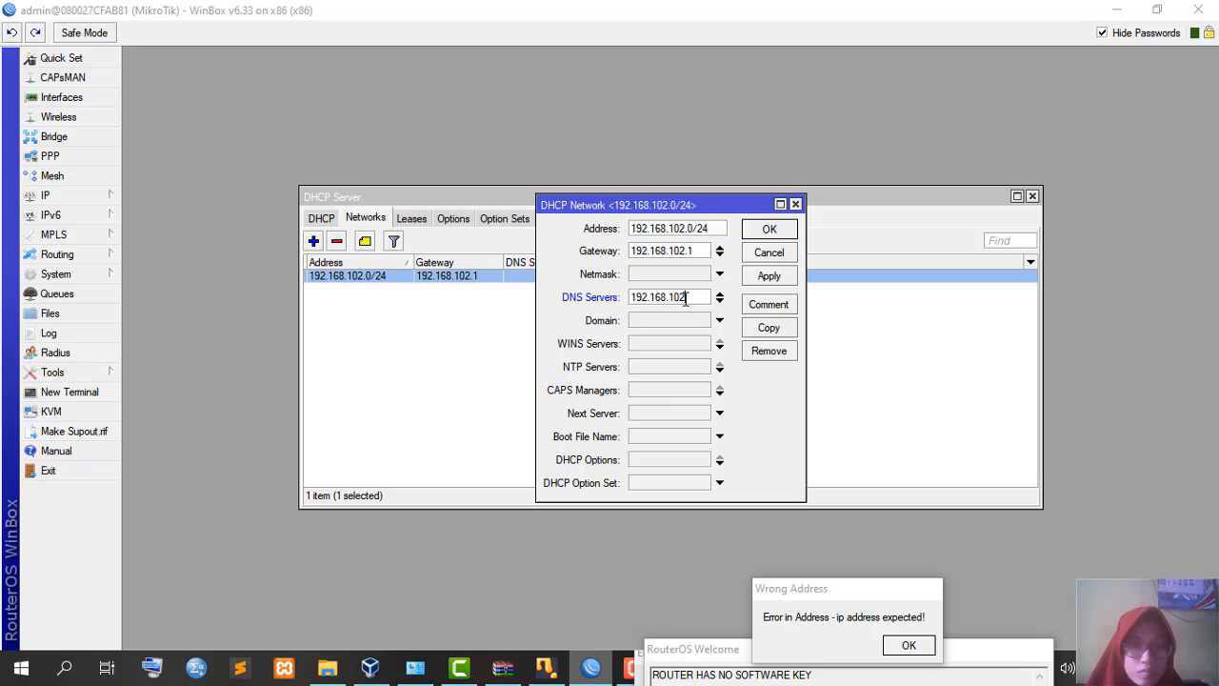
pyautogui.press('BackSpace')
pyautogui.press('BackSpace')
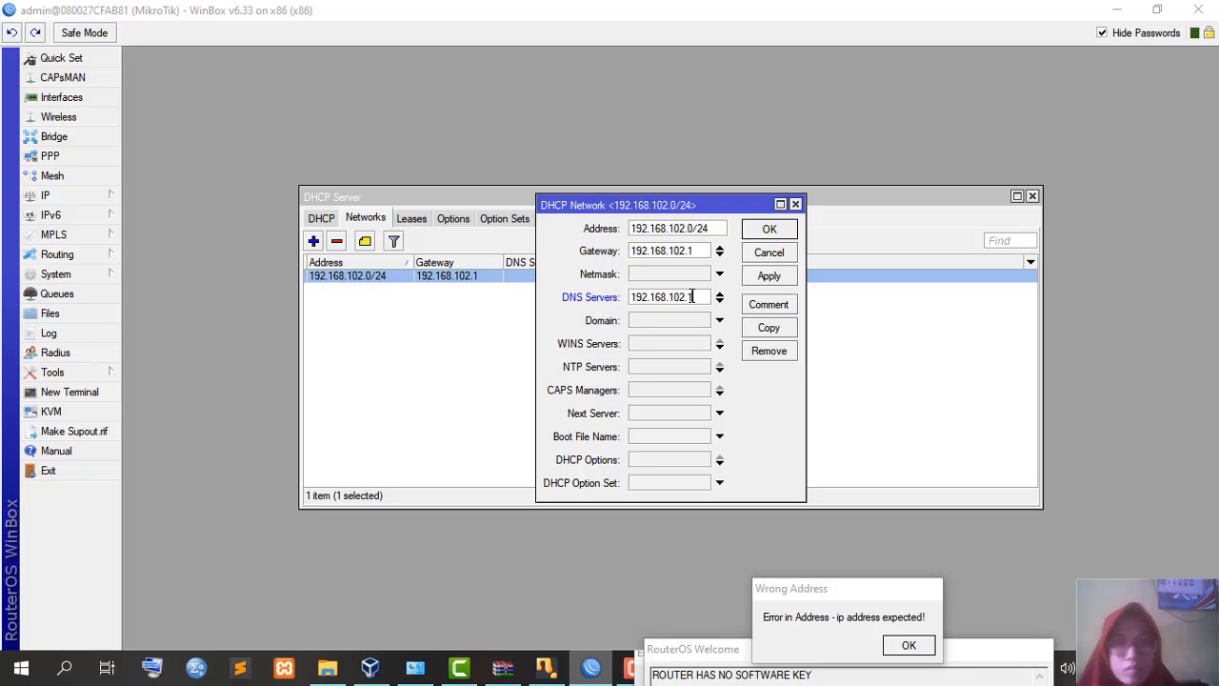
pyautogui.click(759, 279)
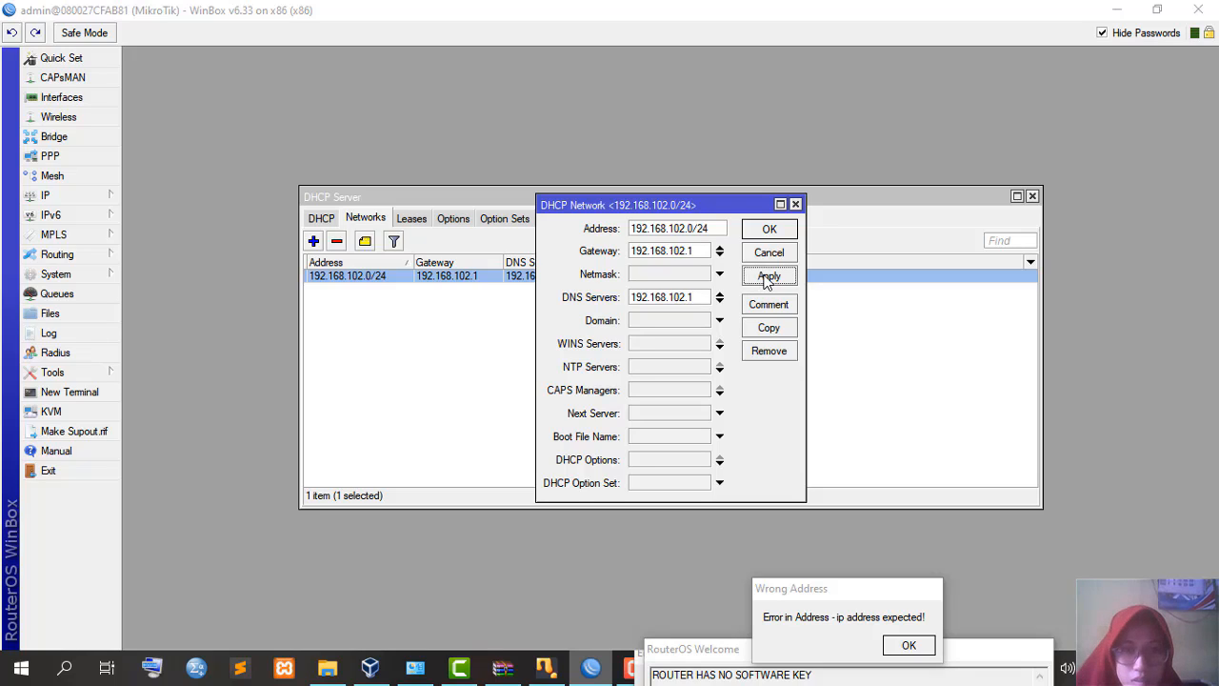
pyautogui.click(782, 231)
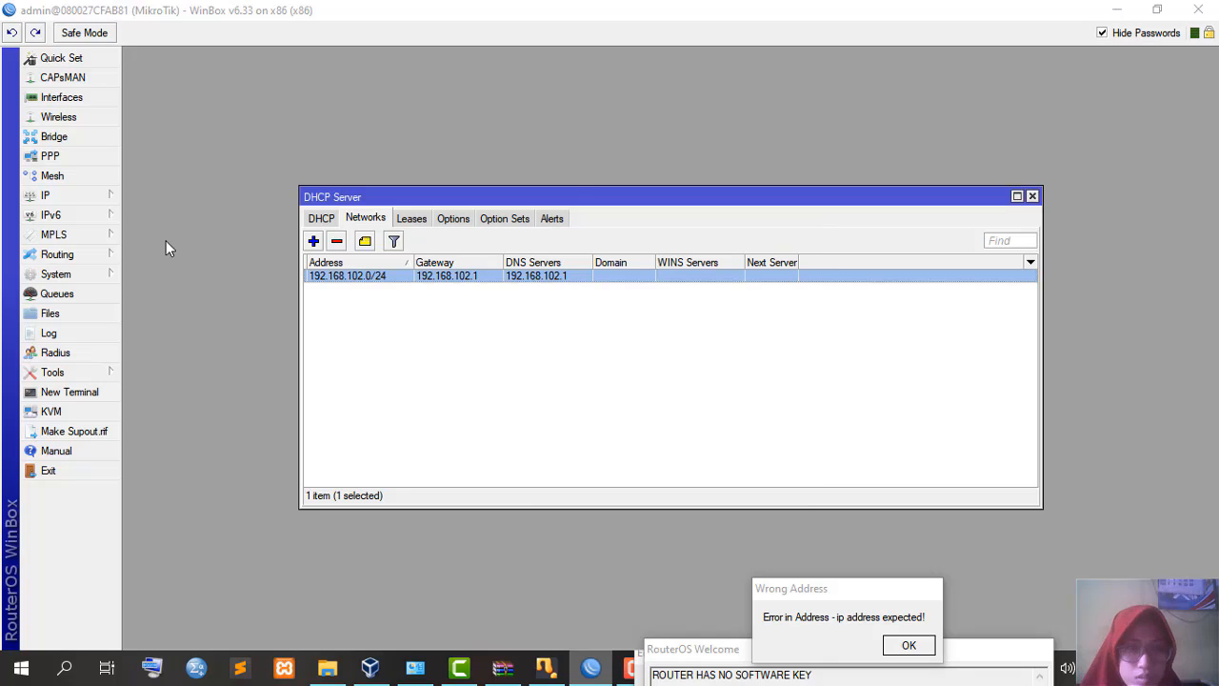
# - Review the settings of the DHCP server on ether2, then close the DHCP server windows
pyautogui.click(316, 218)
pyautogui.doubleClick(534, 278)
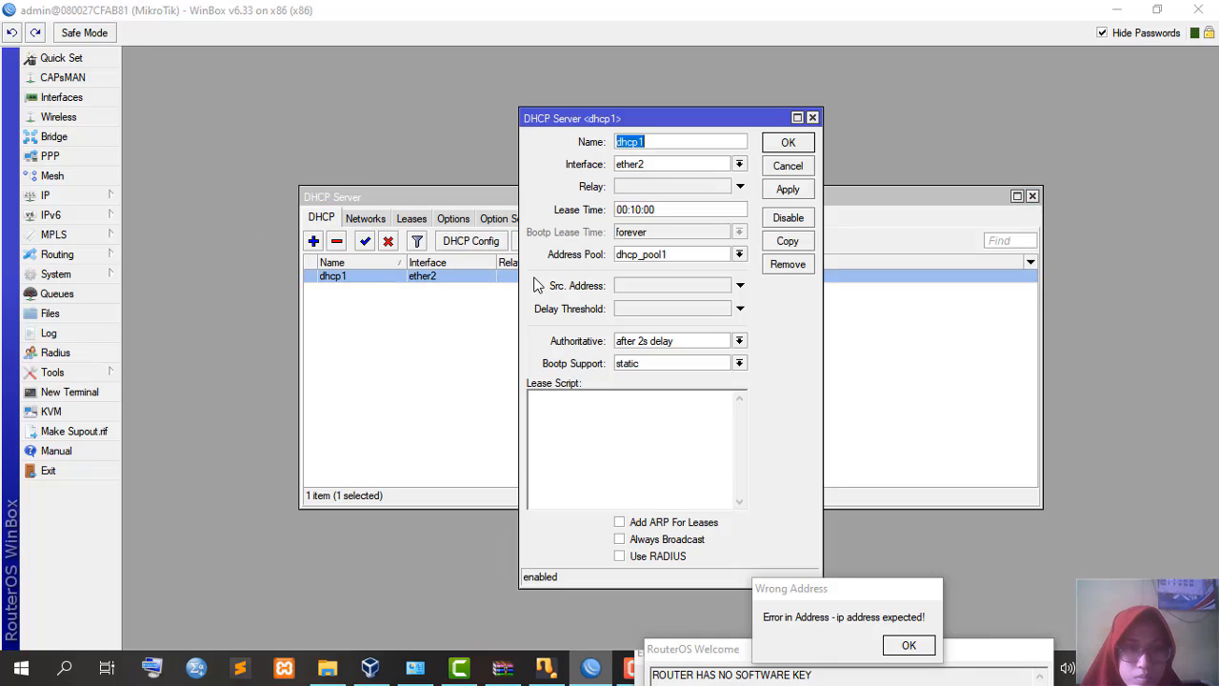
pyautogui.click(813, 120)
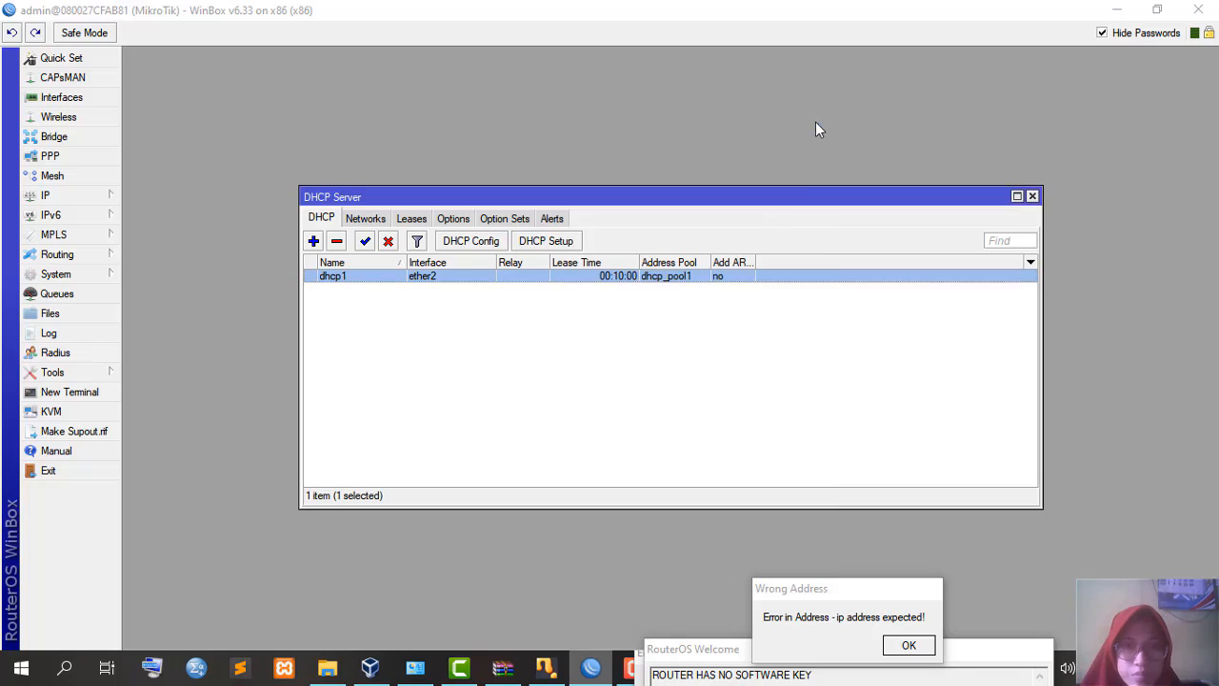
pyautogui.click(1031, 197)
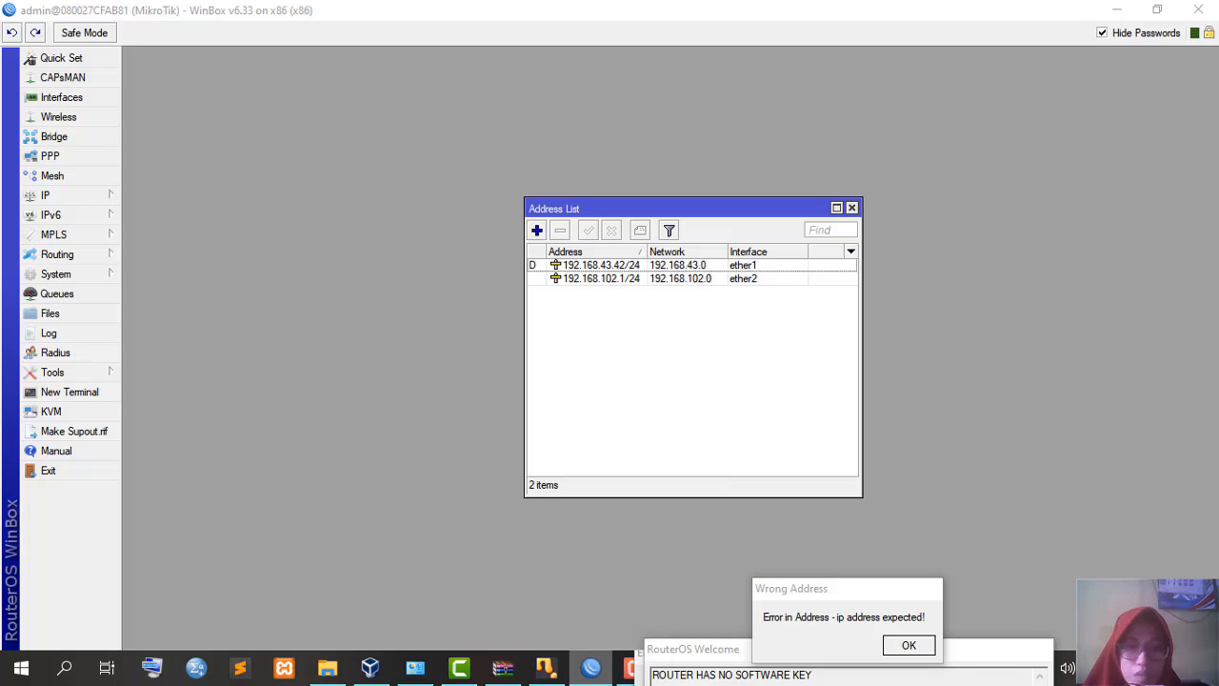
# - Switch to Network Connections and configure IPv4 of VirtualBox Host-Only Network #2 to obtain its IP and DNS addresses automatically, closing its dialogs
pyautogui.click(415, 667)
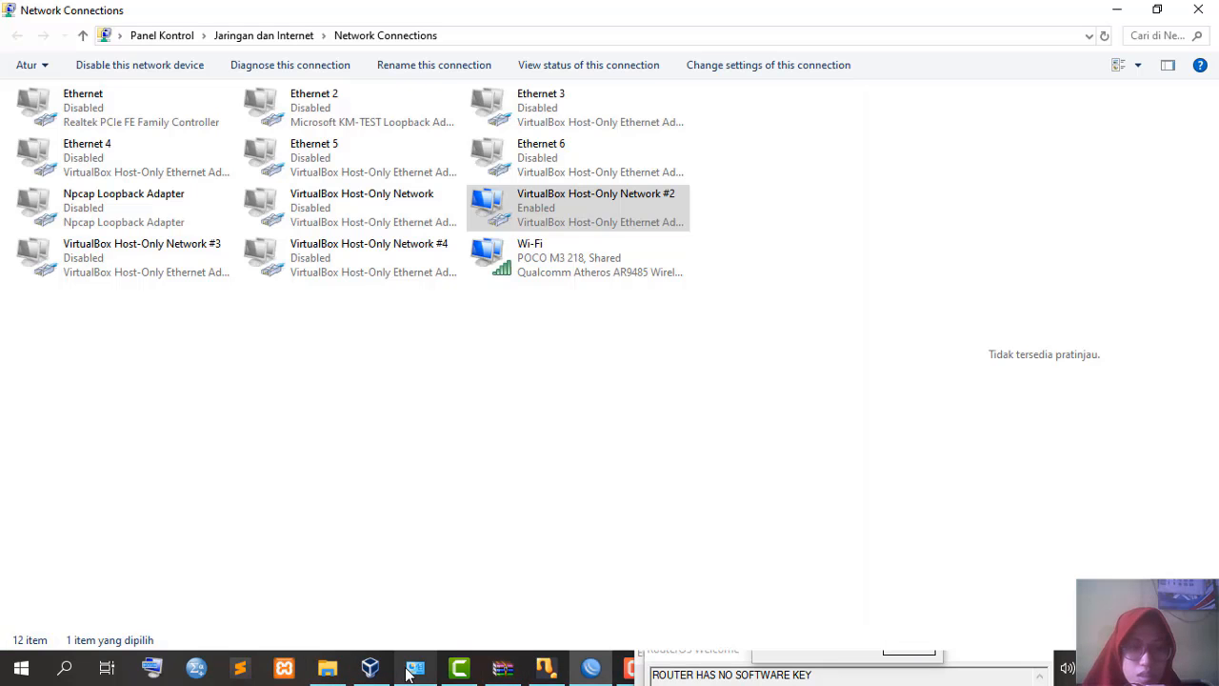
pyautogui.doubleClick(552, 202)
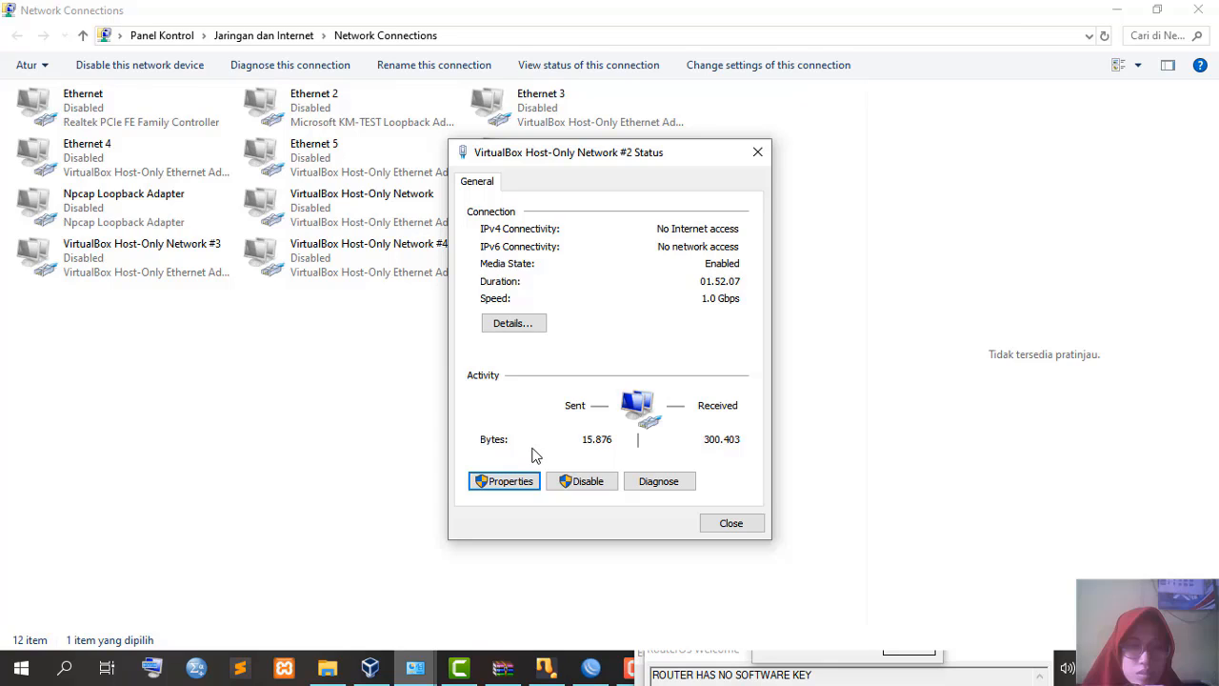
pyautogui.press('Return')
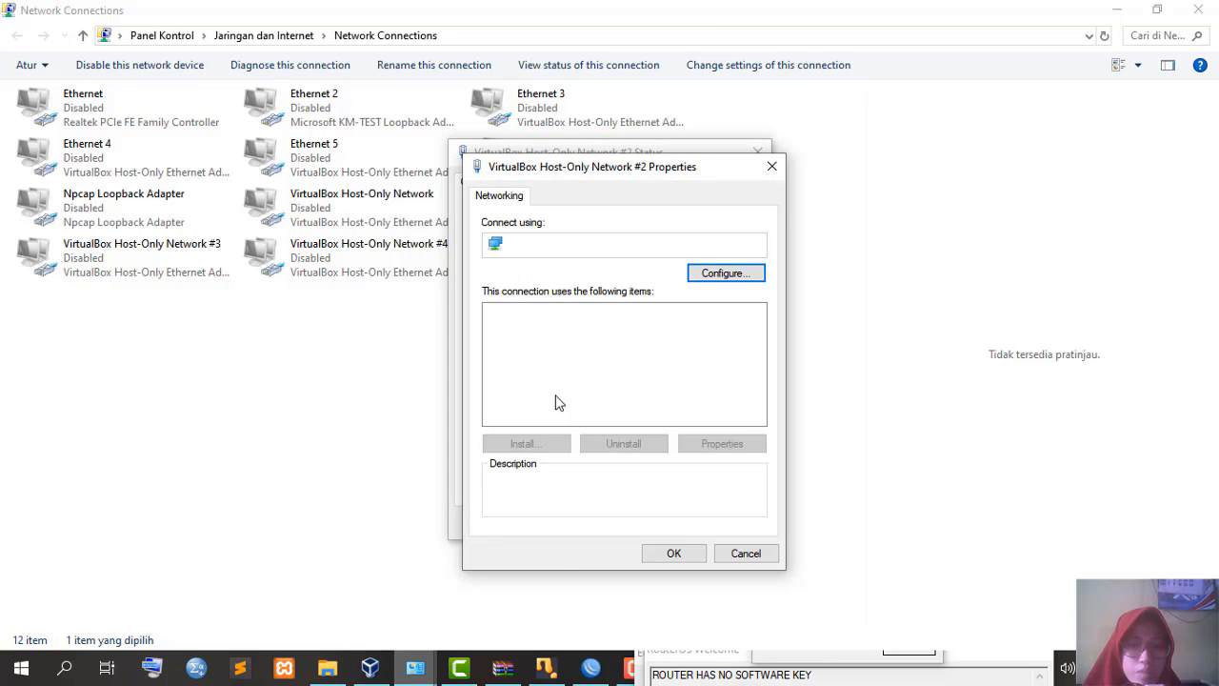
pyautogui.doubleClick(556, 390)
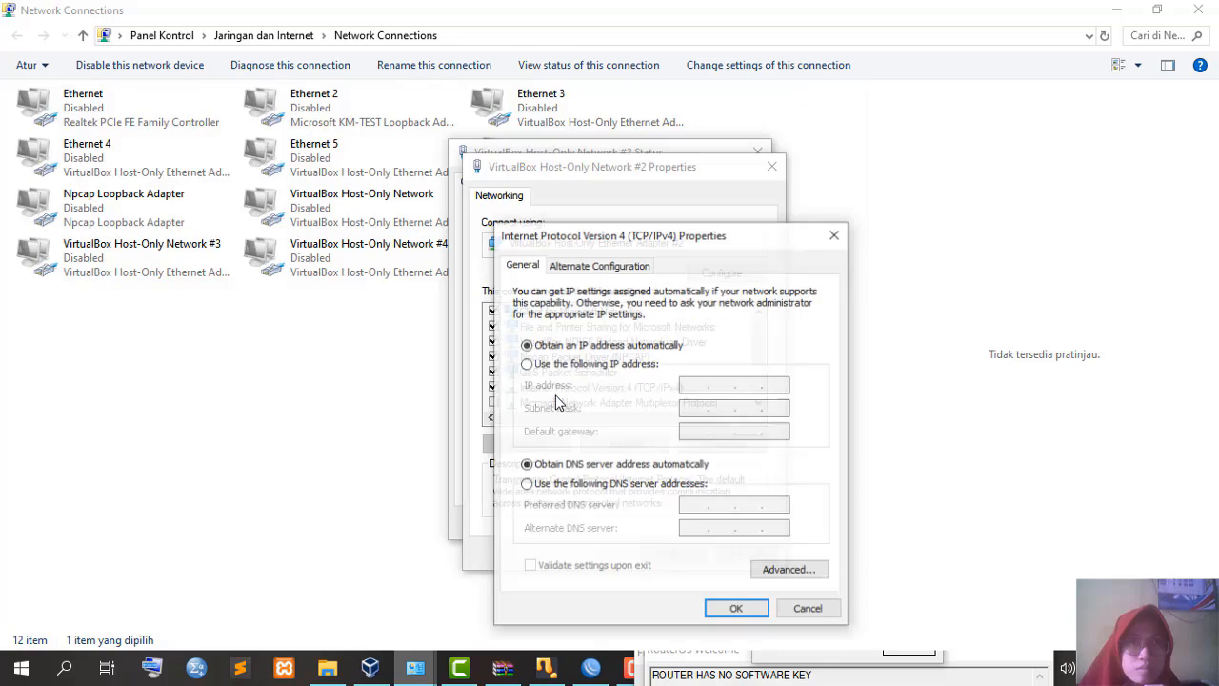
pyautogui.click(557, 363)
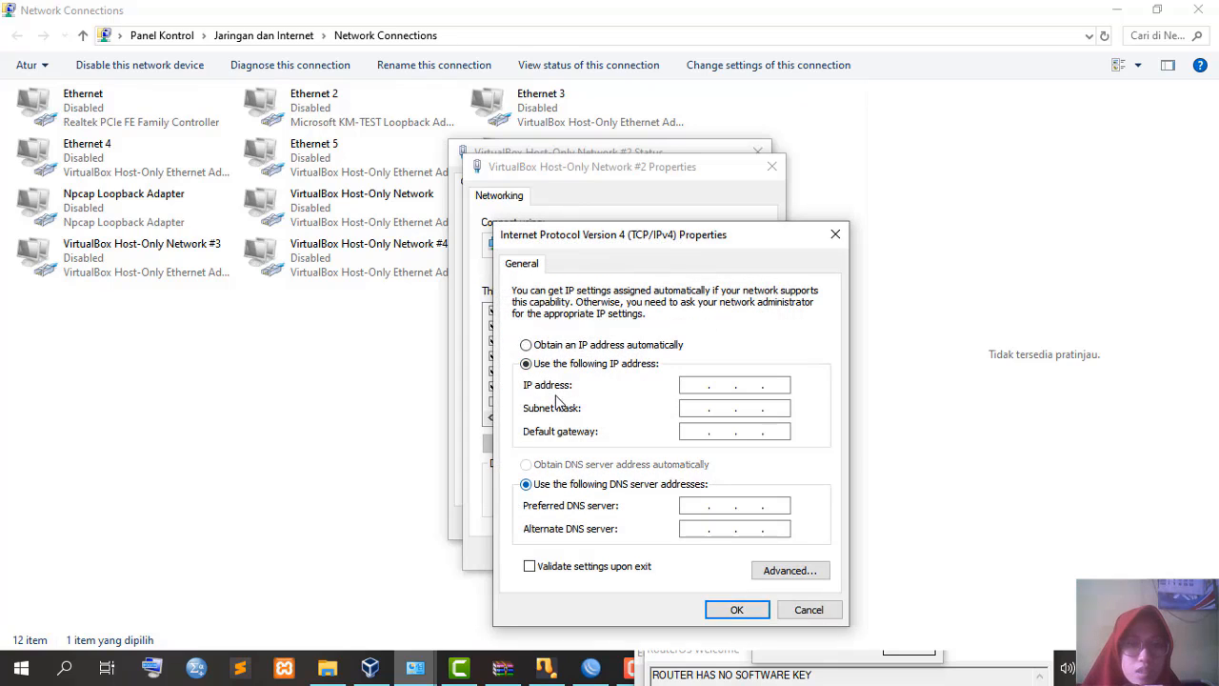
pyautogui.press('Up')
pyautogui.press('Up')
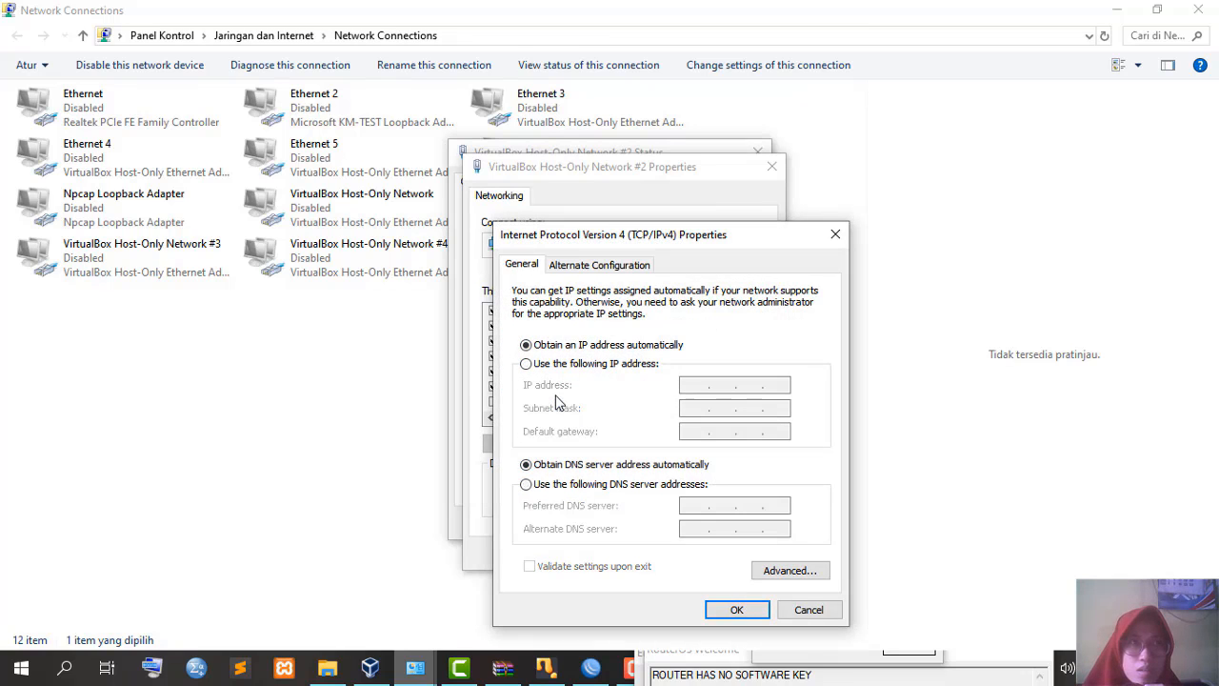
pyautogui.press('Return')
pyautogui.press('Return')
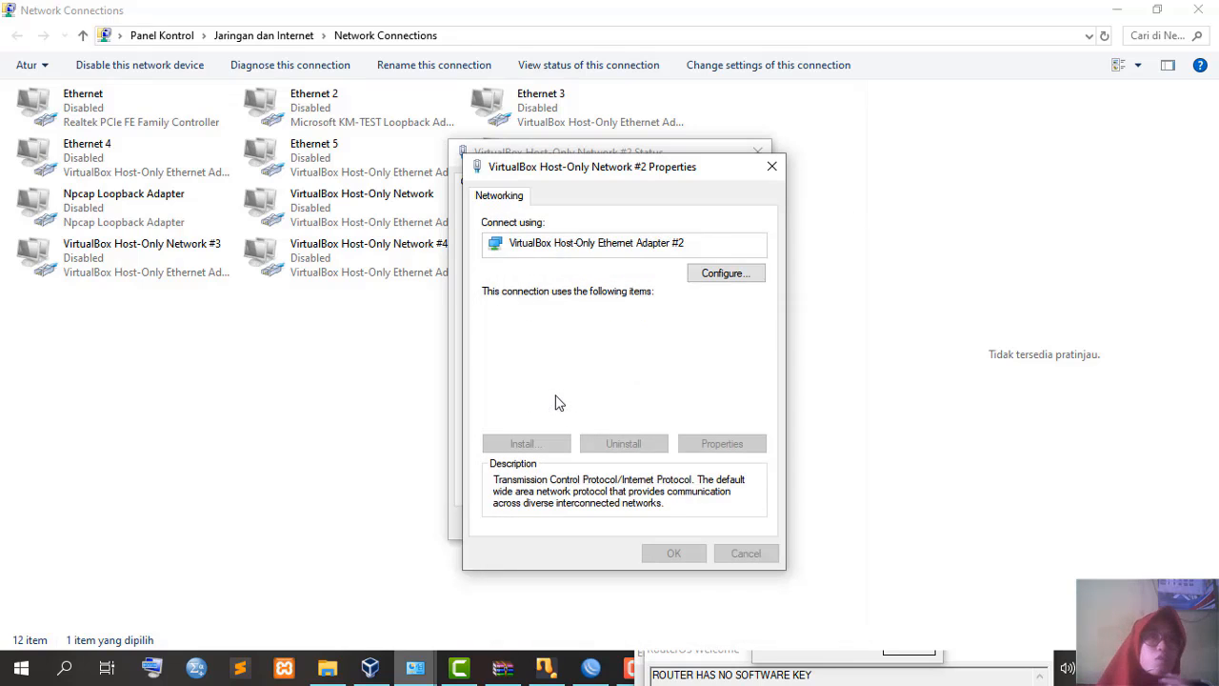
pyautogui.press('Return')
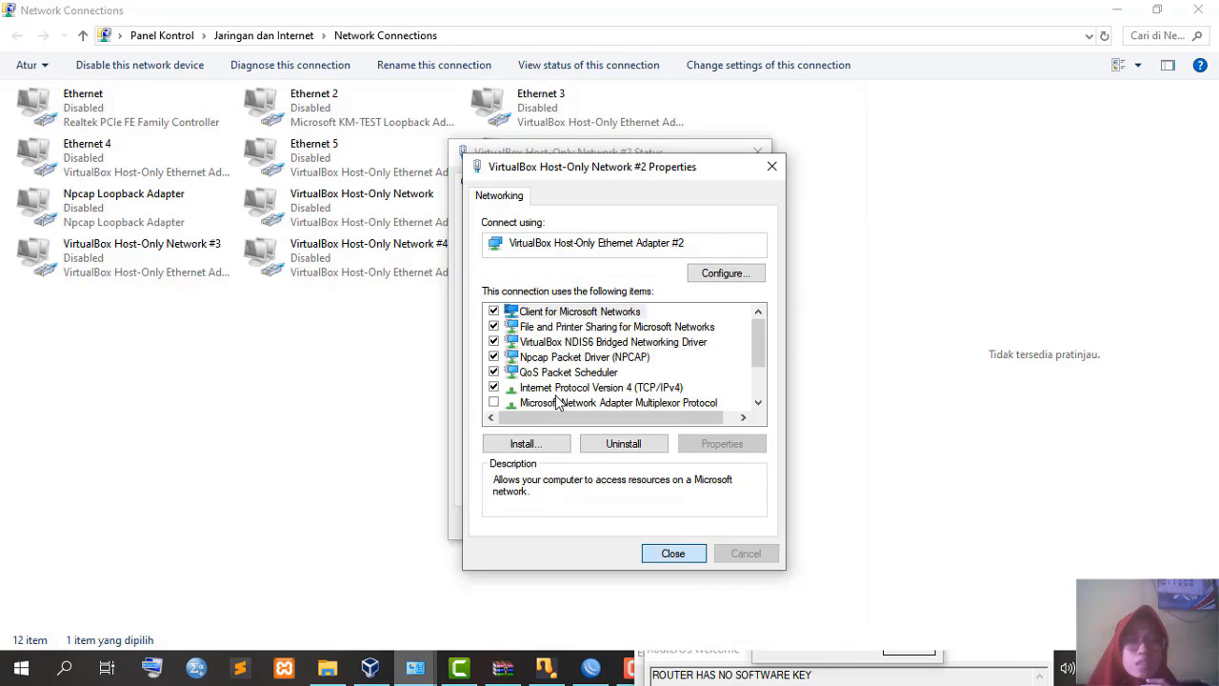
pyautogui.click(716, 528)
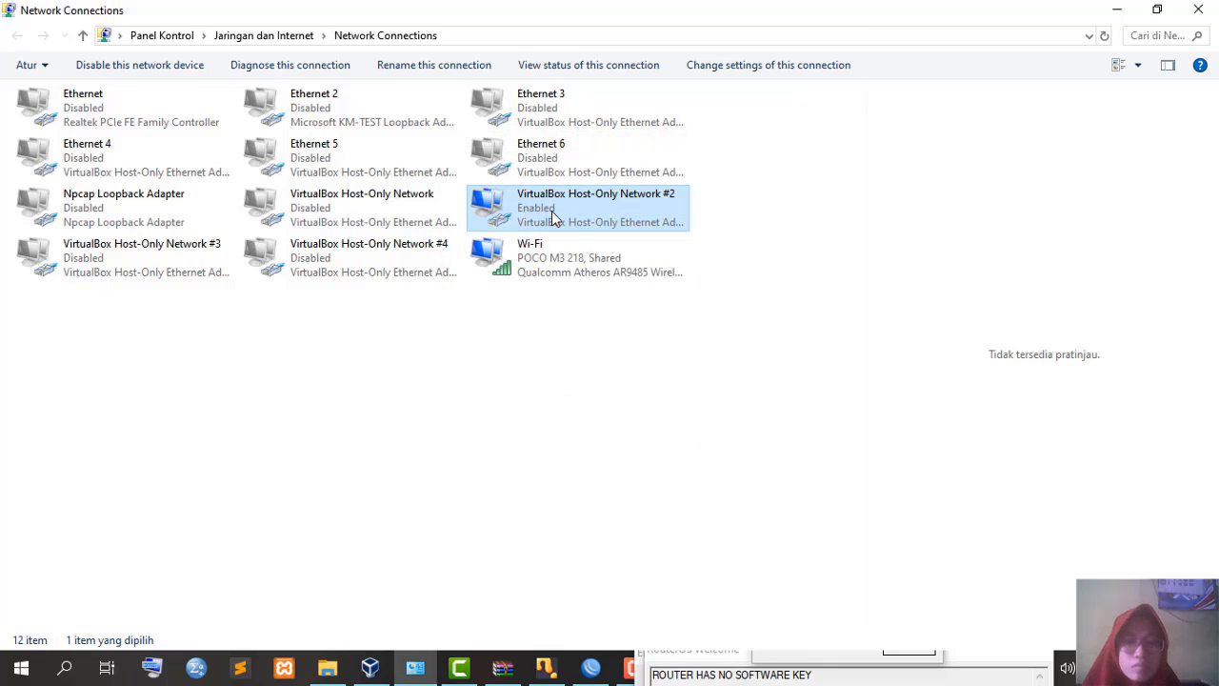
# - Examine the connection details of VirtualBox Host-Only Network #2 for its assigned IPv4 address, gateway and DNS, then close them
pyautogui.click(609, 221)
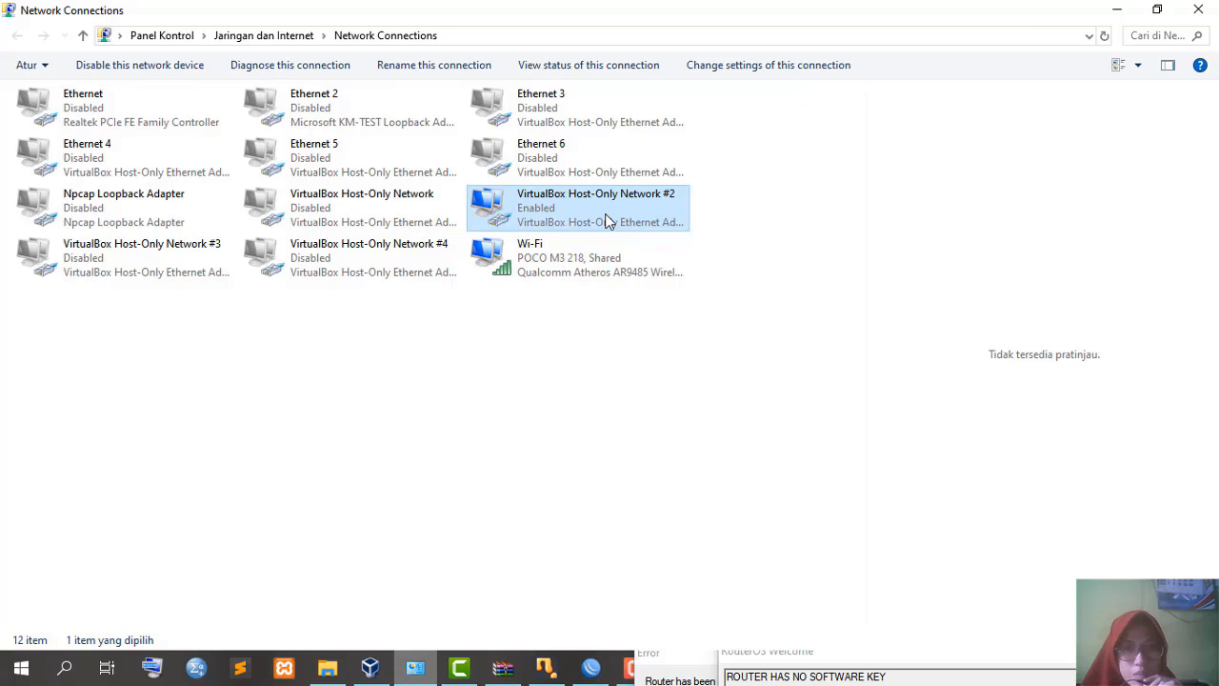
pyautogui.doubleClick(610, 221)
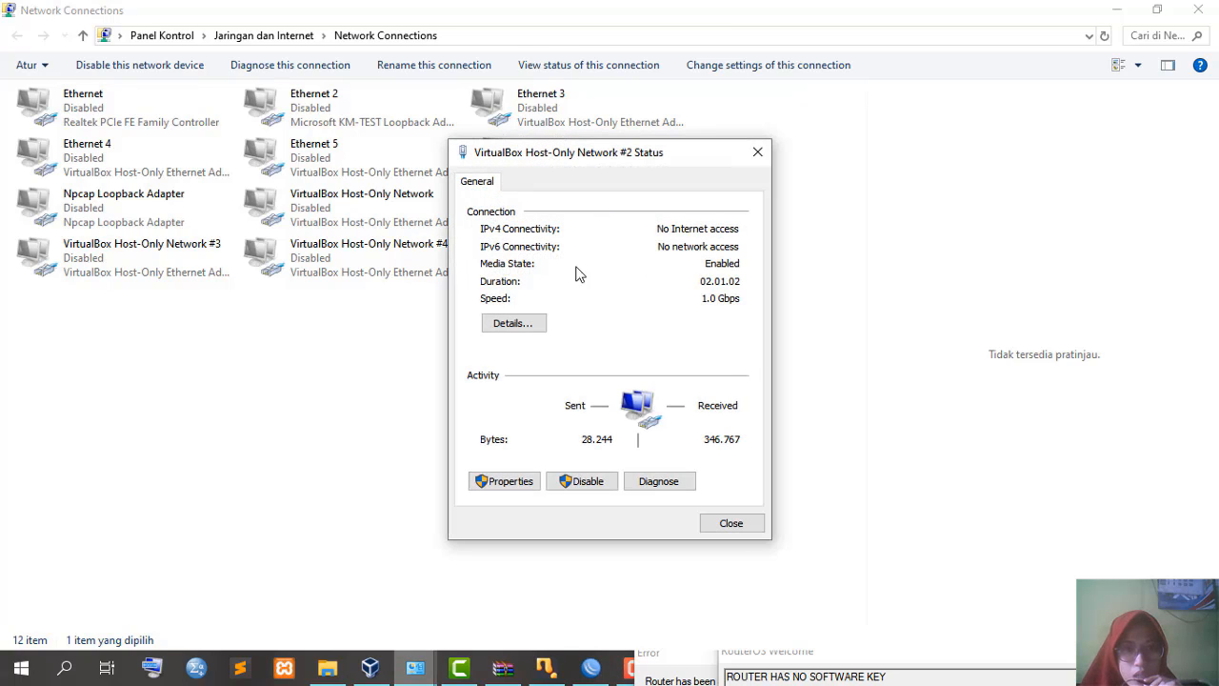
pyautogui.click(514, 324)
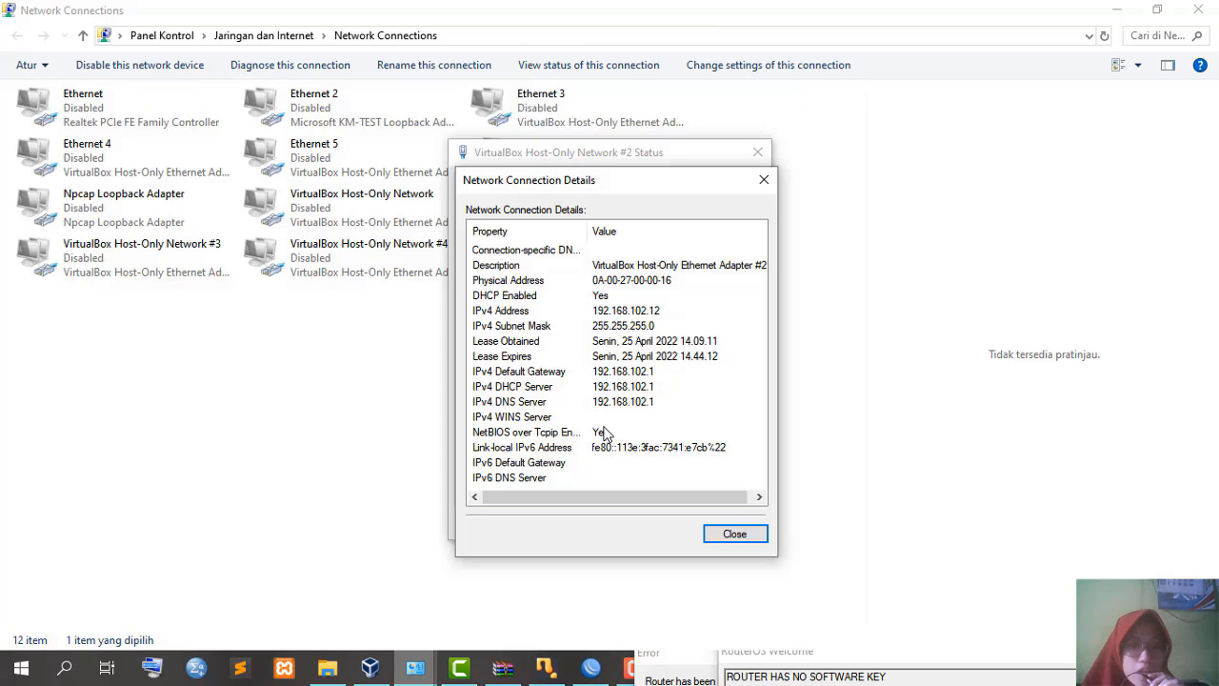
pyautogui.click(718, 541)
pyautogui.click(724, 524)
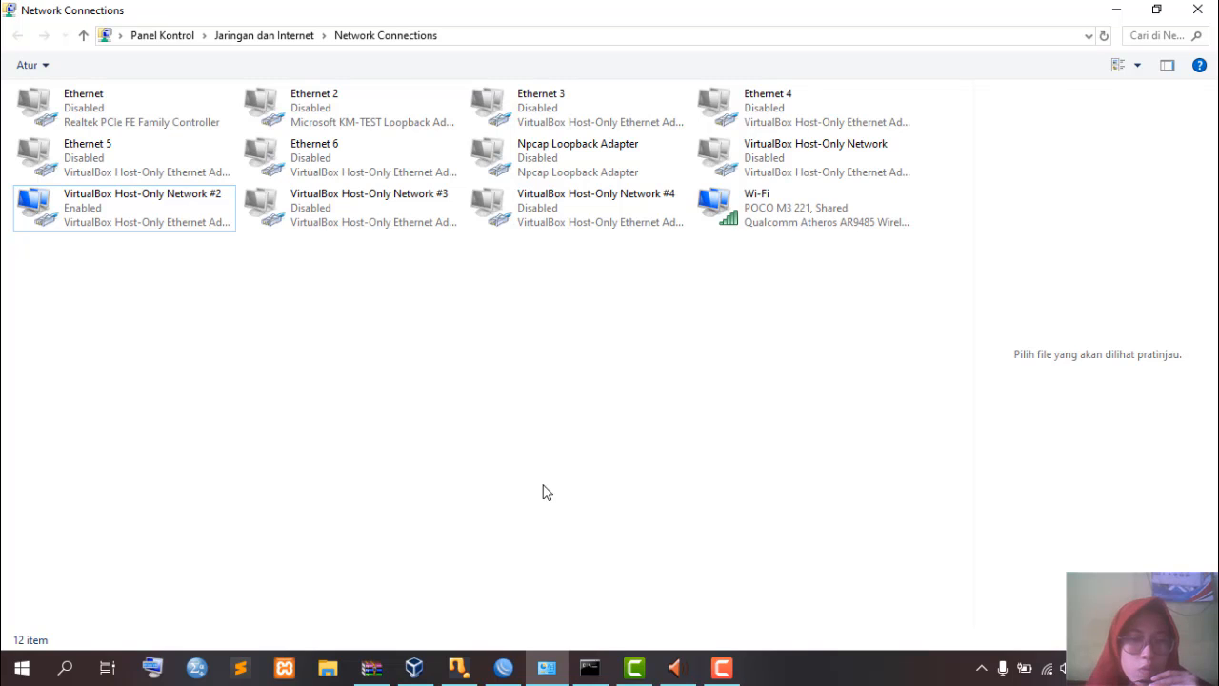
# - Switch to WinBox and close the DHCP server, address list and other configuration windows left open
pyautogui.click(511, 663)
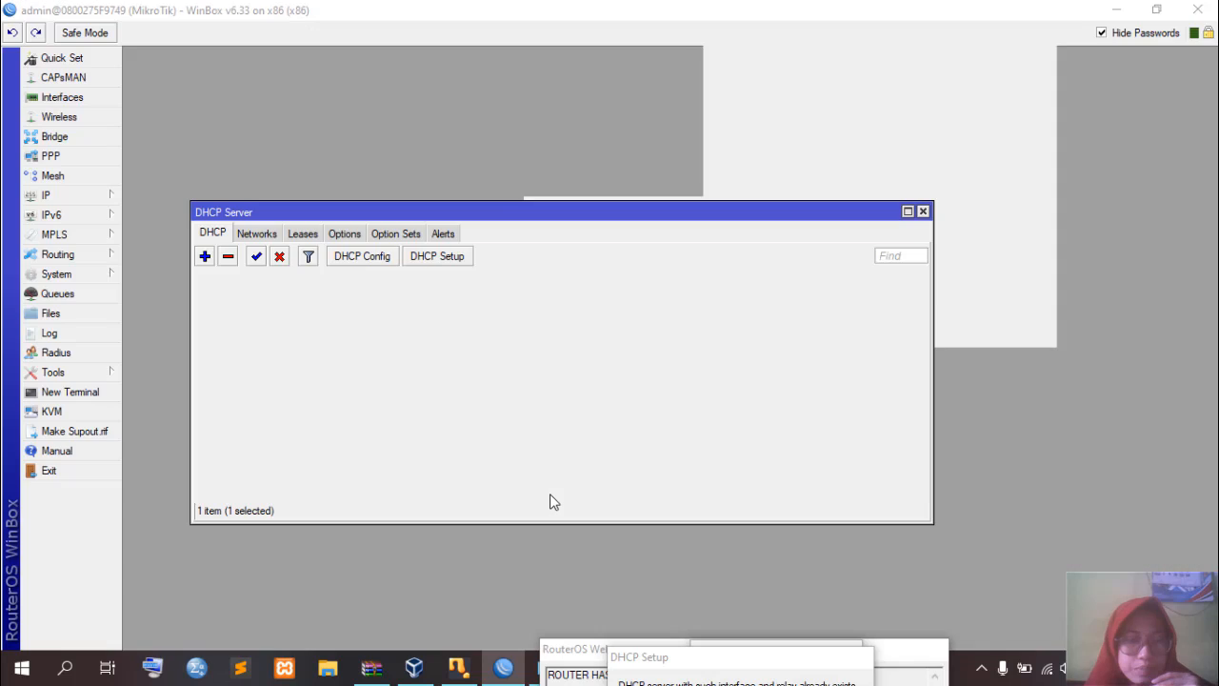
pyautogui.click(922, 211)
pyautogui.click(1045, 56)
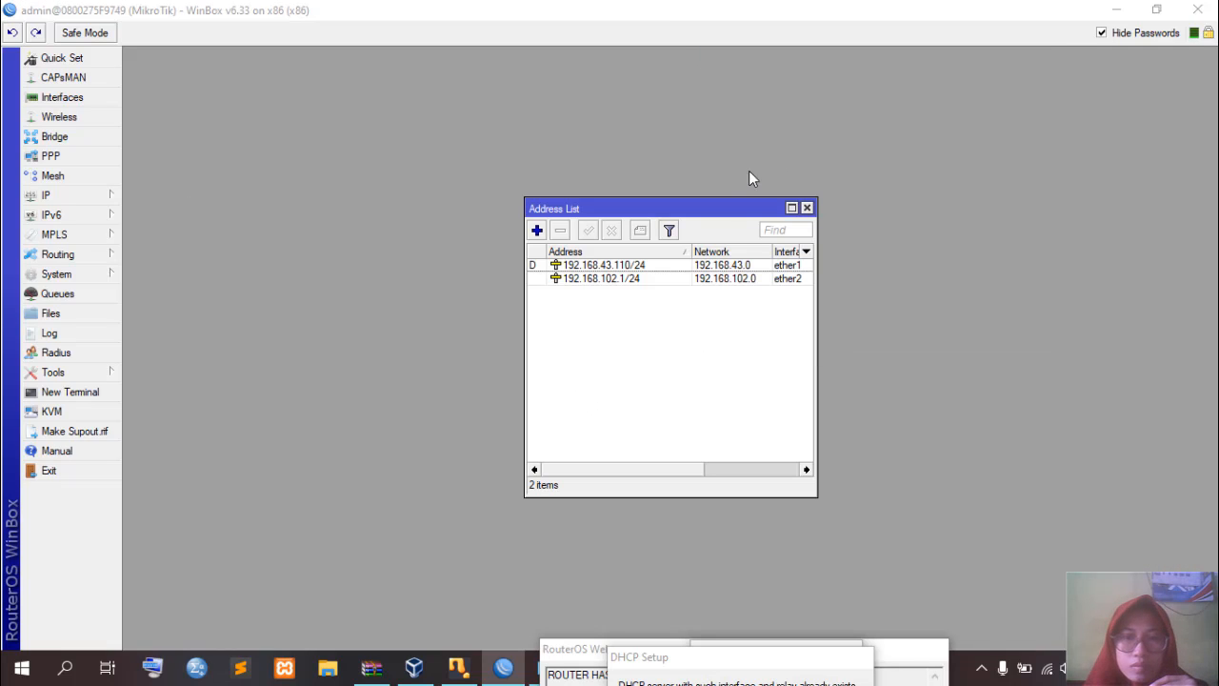
pyautogui.click(807, 208)
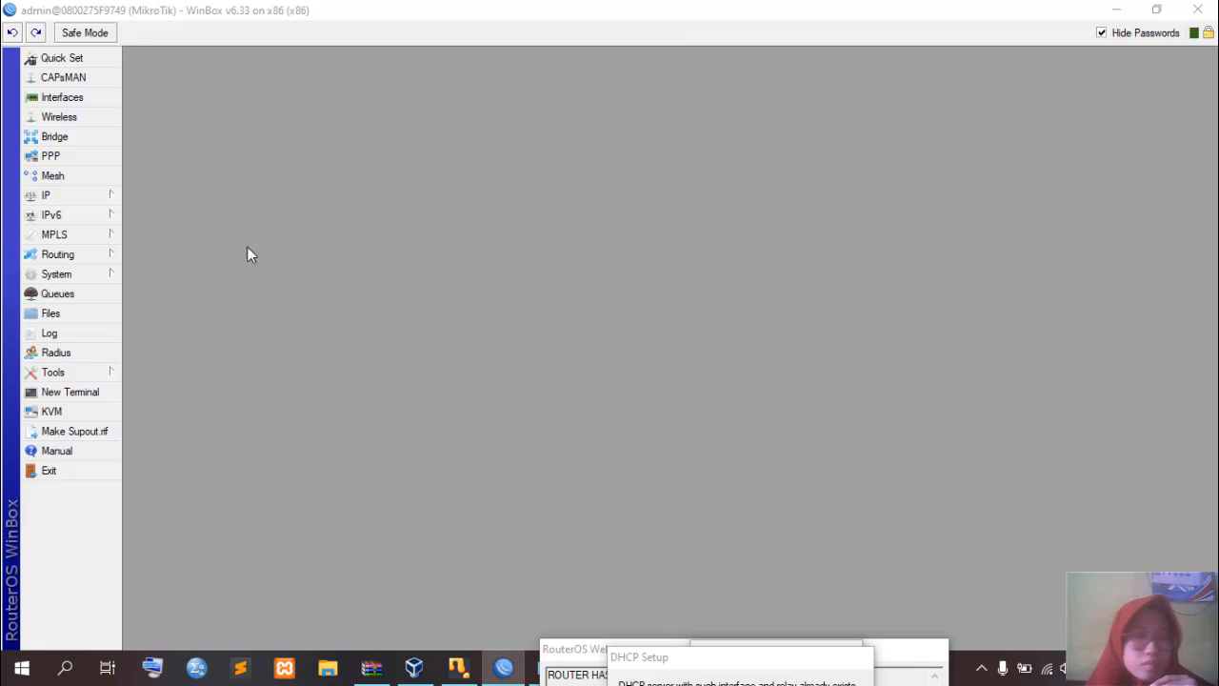
# - Open the firewall's NAT rules and bring up the IP address list to check the interface addresses
pyautogui.click(55, 197)
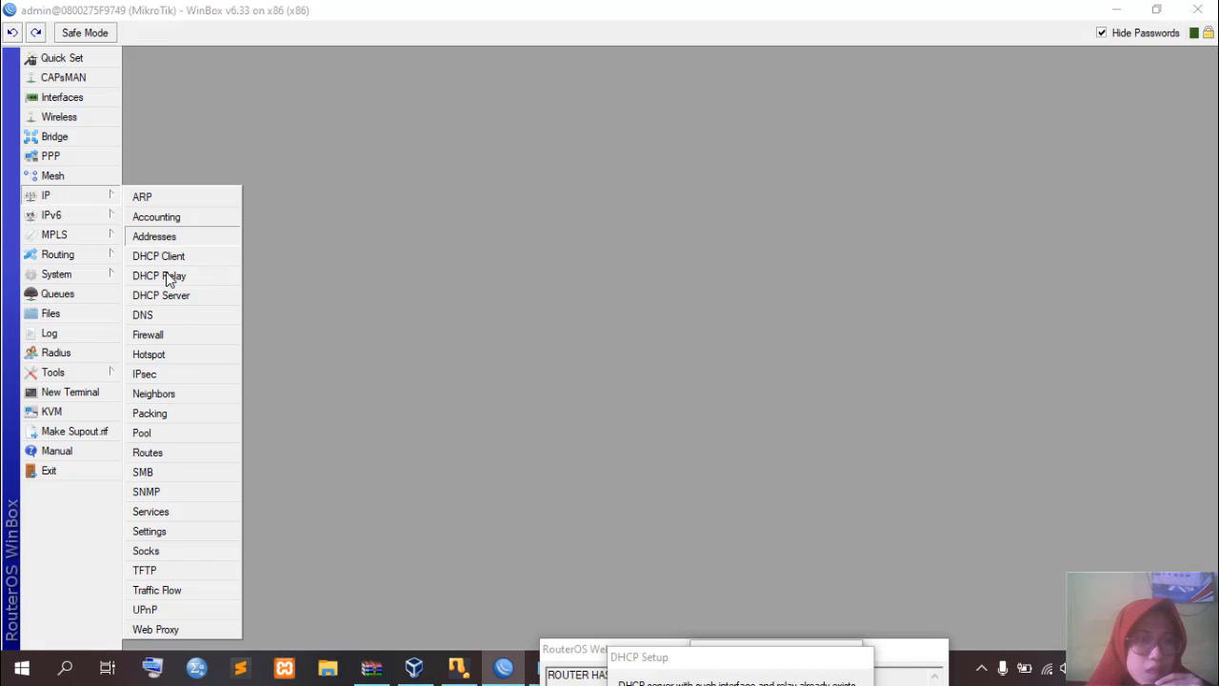
pyautogui.click(181, 339)
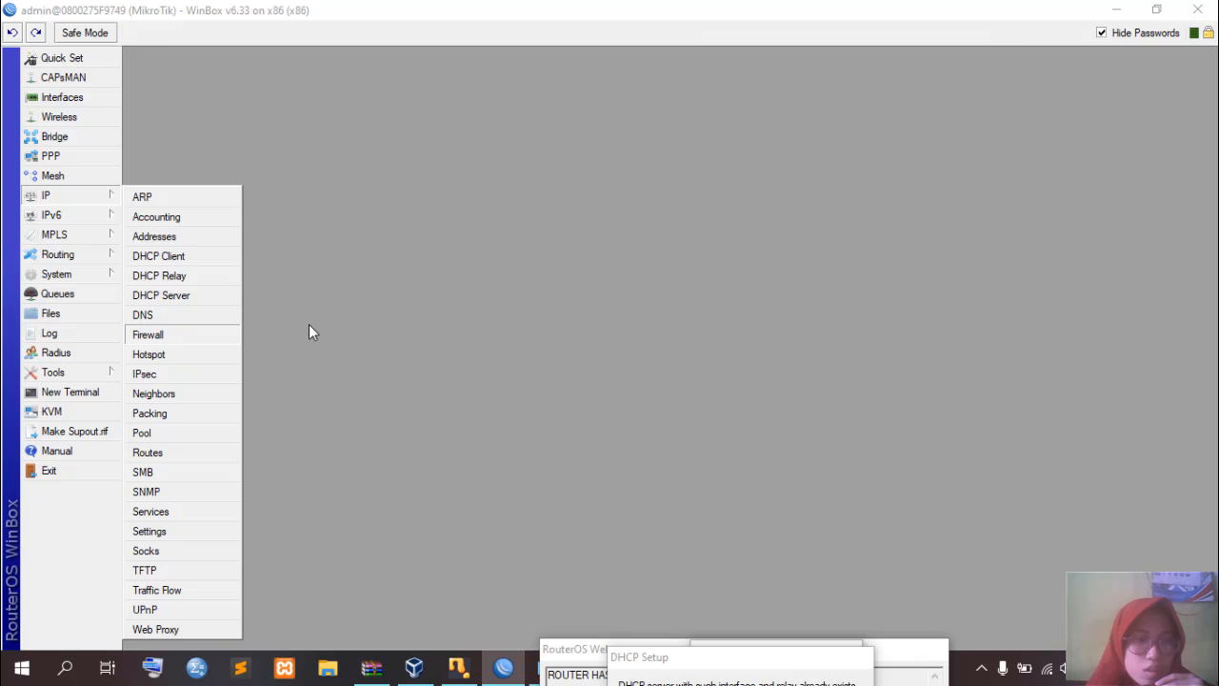
pyautogui.click(415, 220)
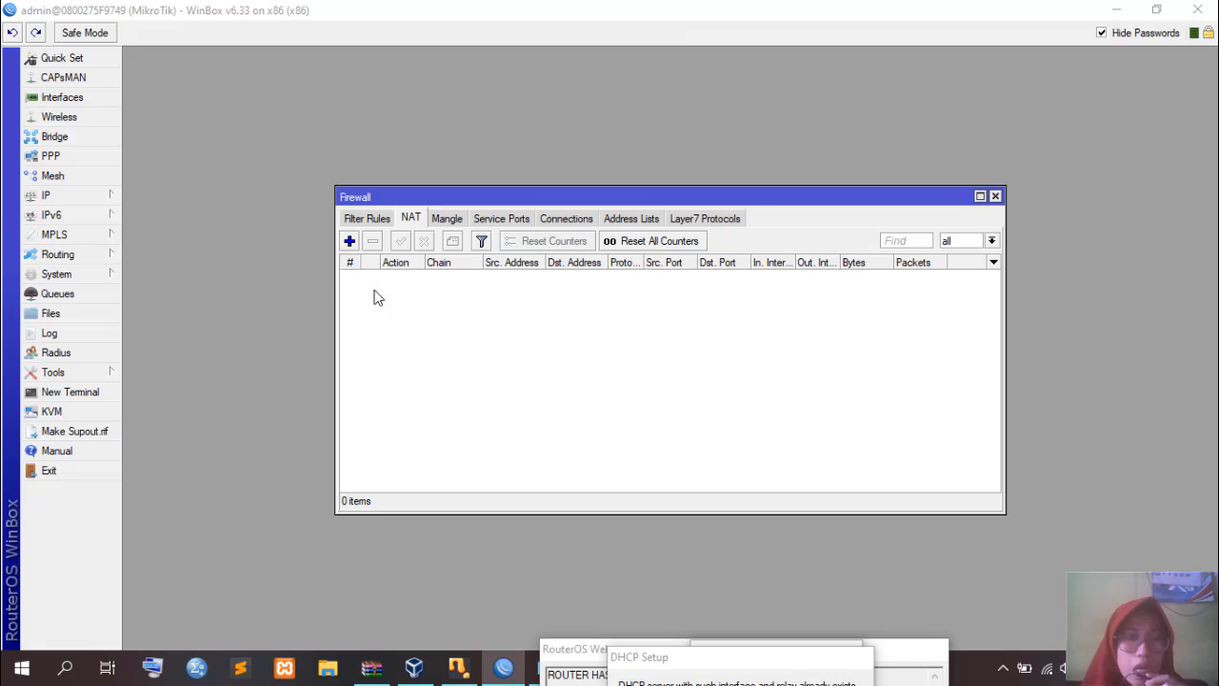
pyautogui.click(85, 197)
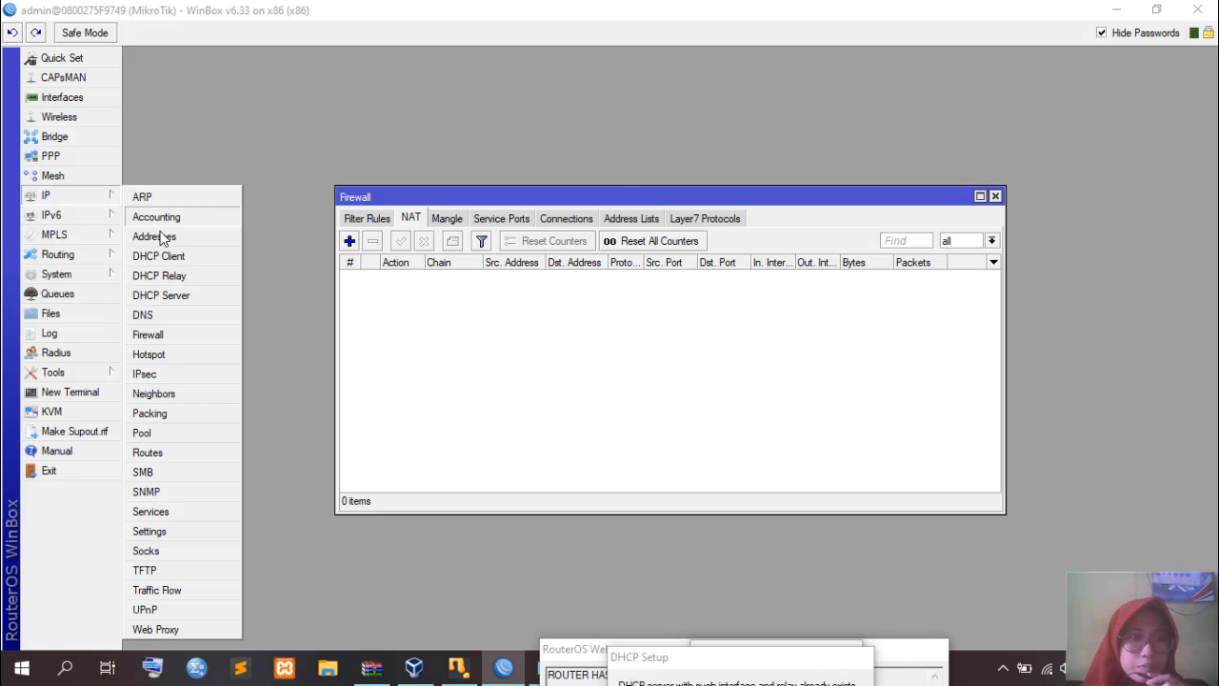
pyautogui.click(163, 236)
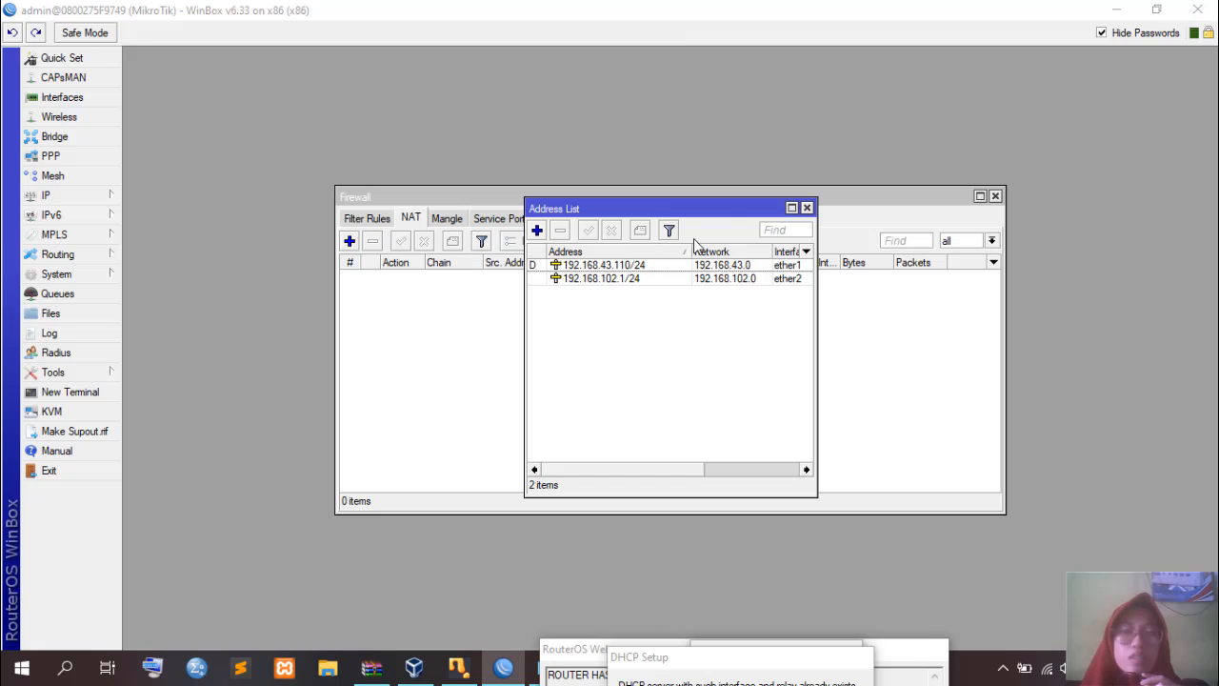
# - Close the address list and test internet connectivity by pinging google.com from a Windows Command Prompt, minimizing it when done
pyautogui.click(807, 208)
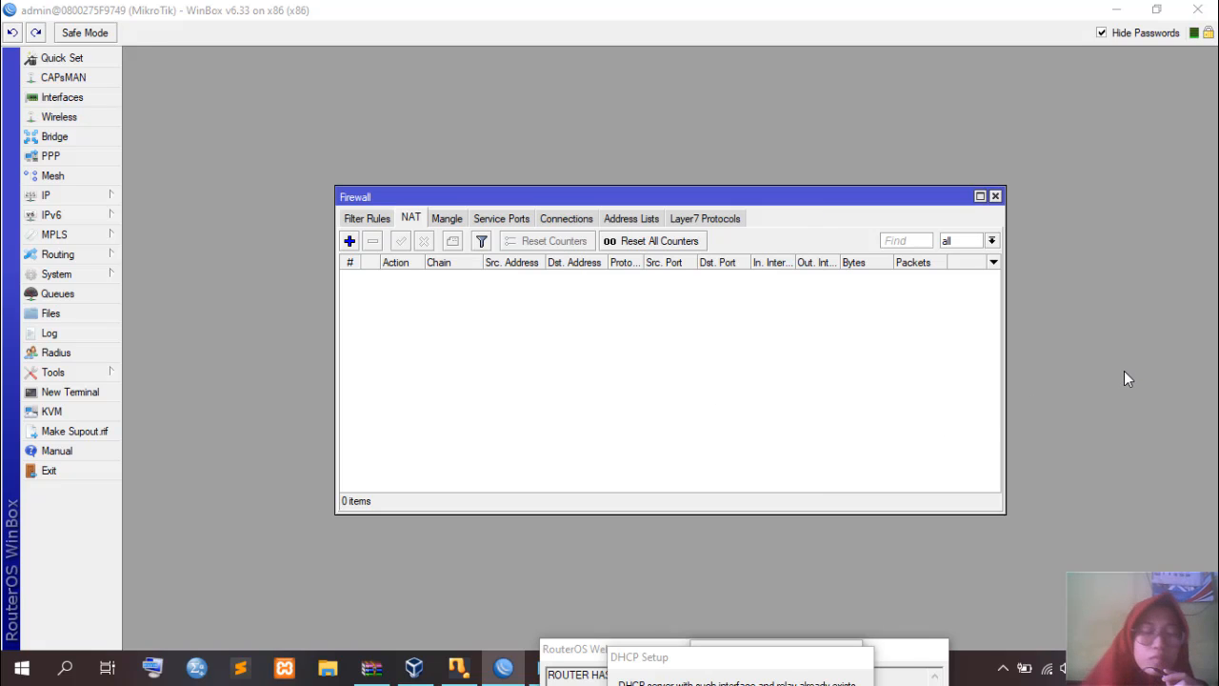
pyautogui.press('super+r')
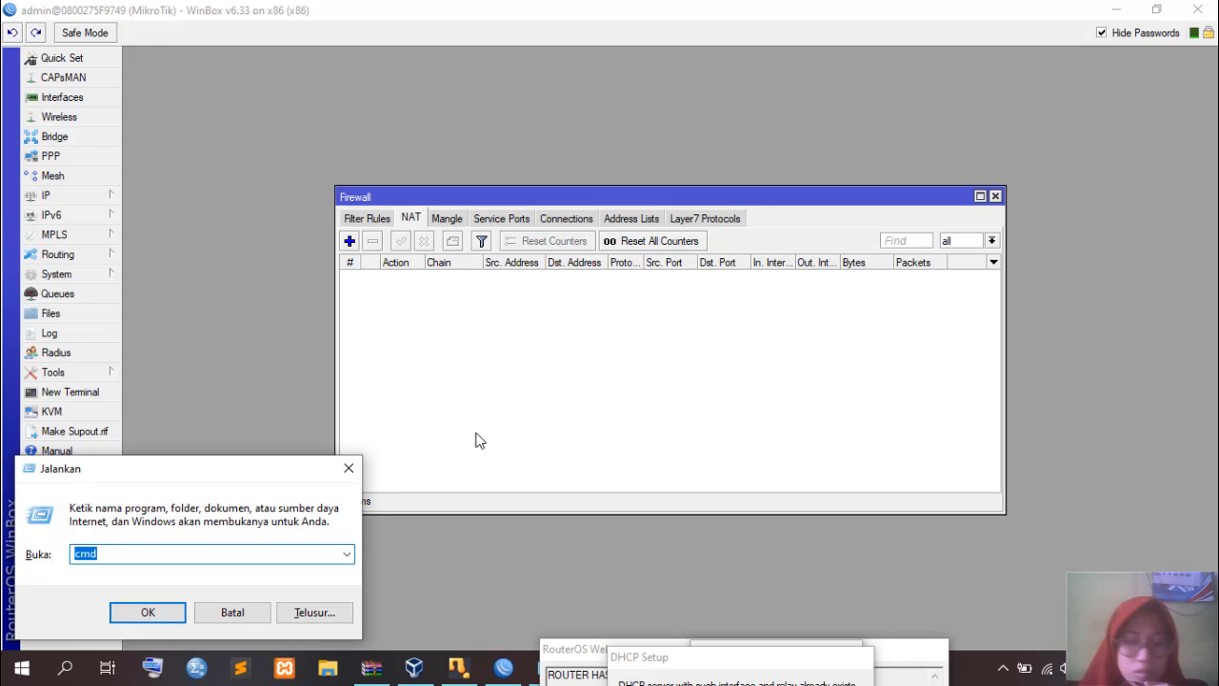
pyautogui.click(160, 613)
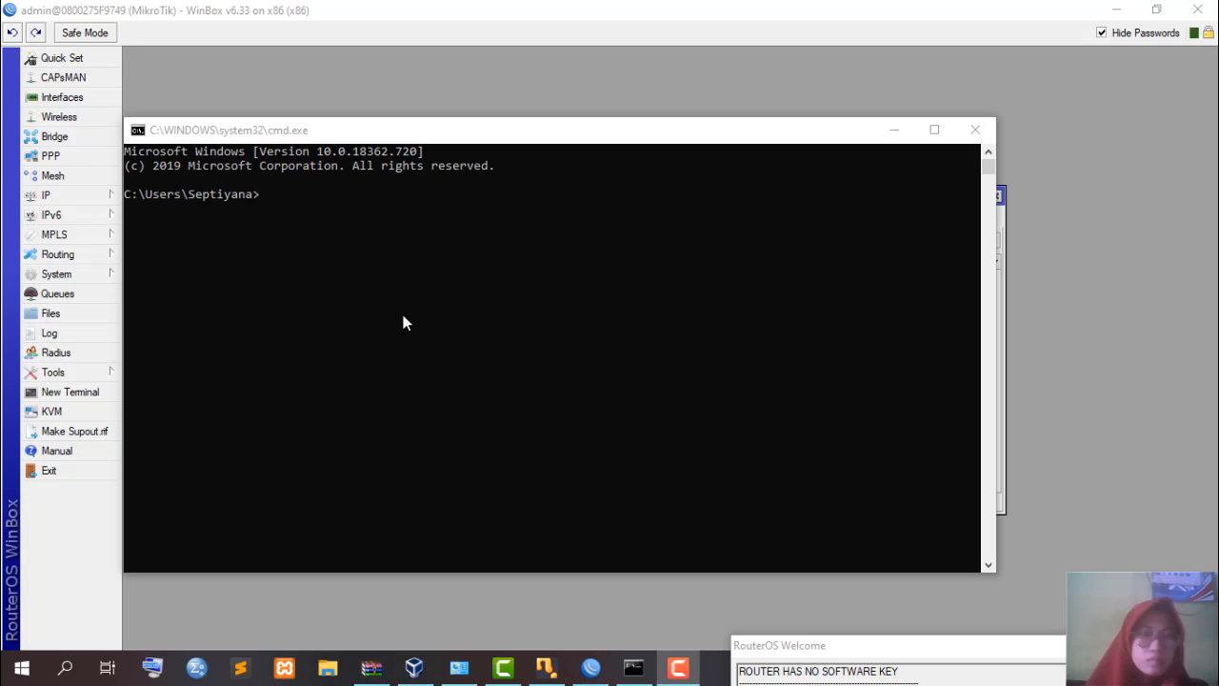
pyautogui.click(278, 197)
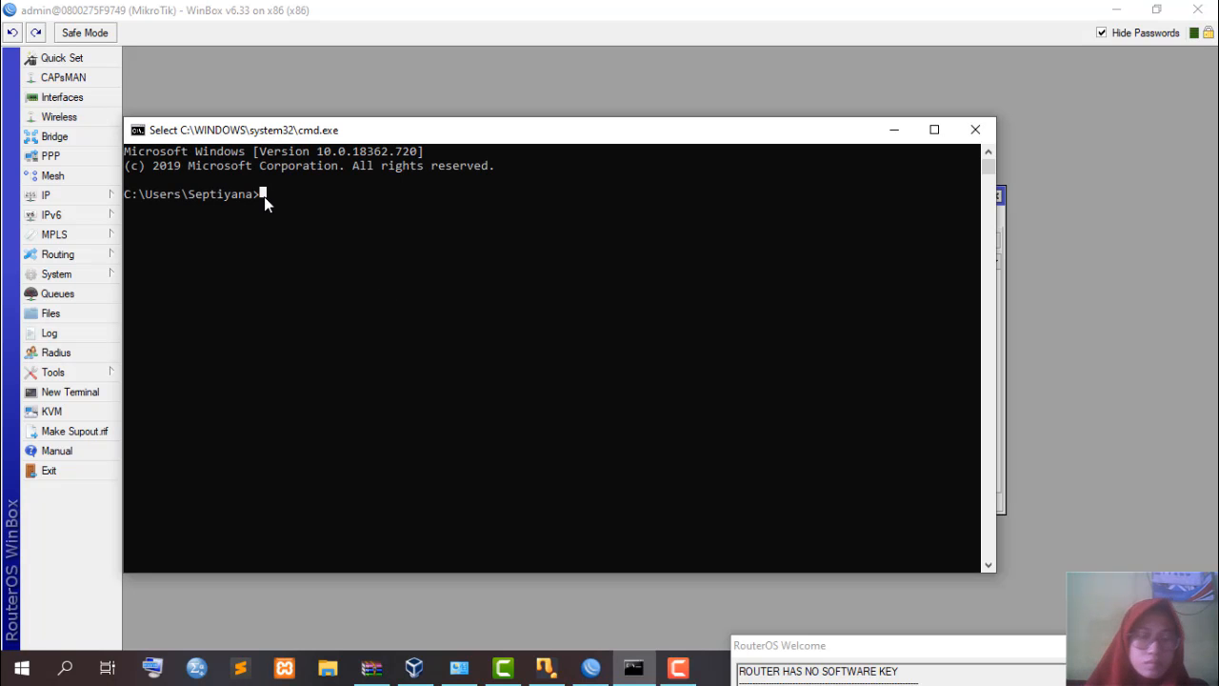
pyautogui.write('ping googl')
pyautogui.write('e.com')
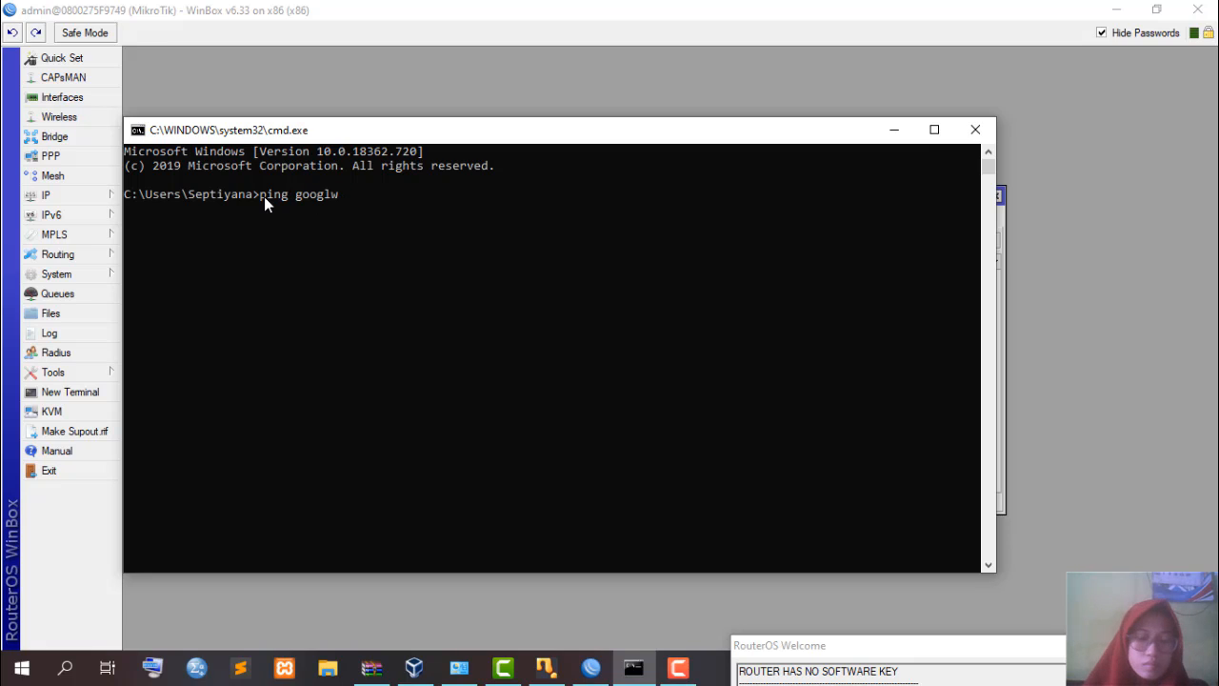
pyautogui.press('Return')
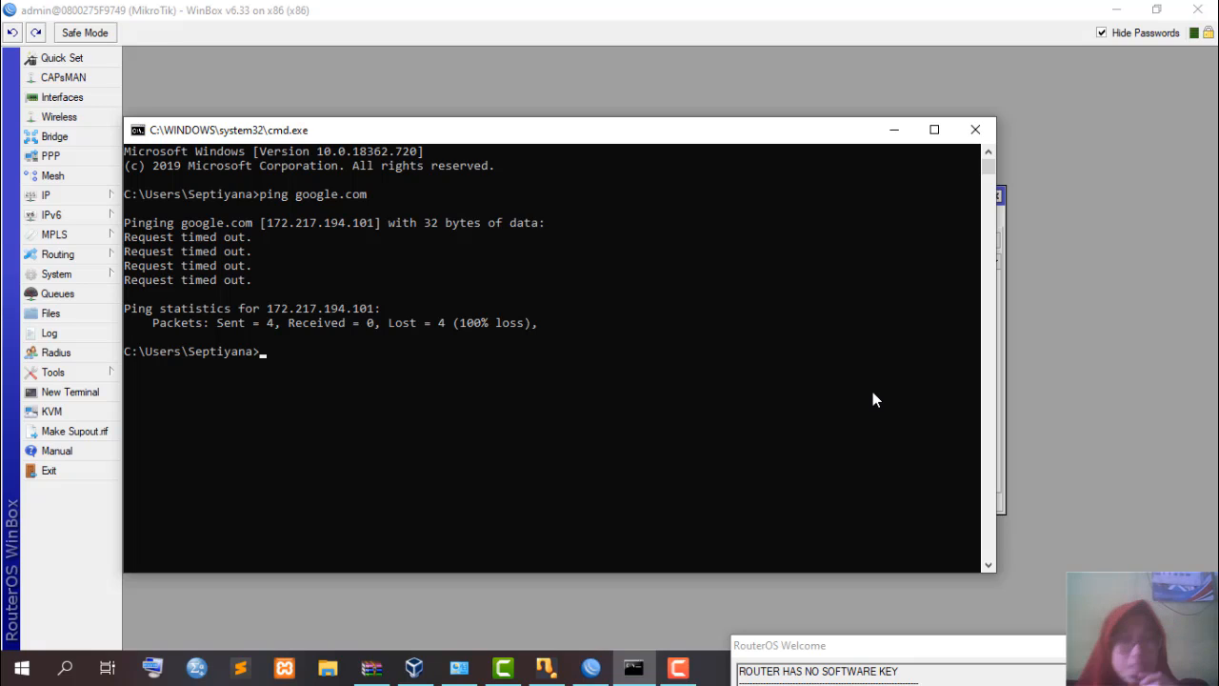
pyautogui.click(894, 129)
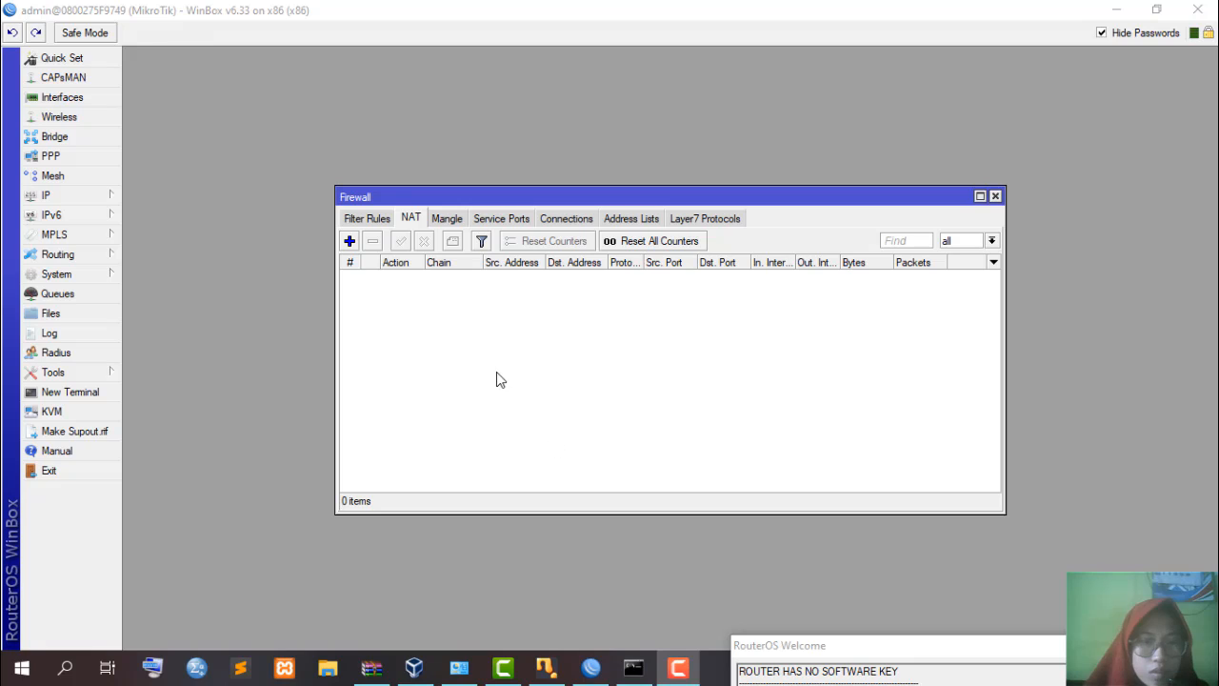
# - Add a firewall NAT rule in WinBox with chain srcnat and out interface ether1
pyautogui.click(349, 241)
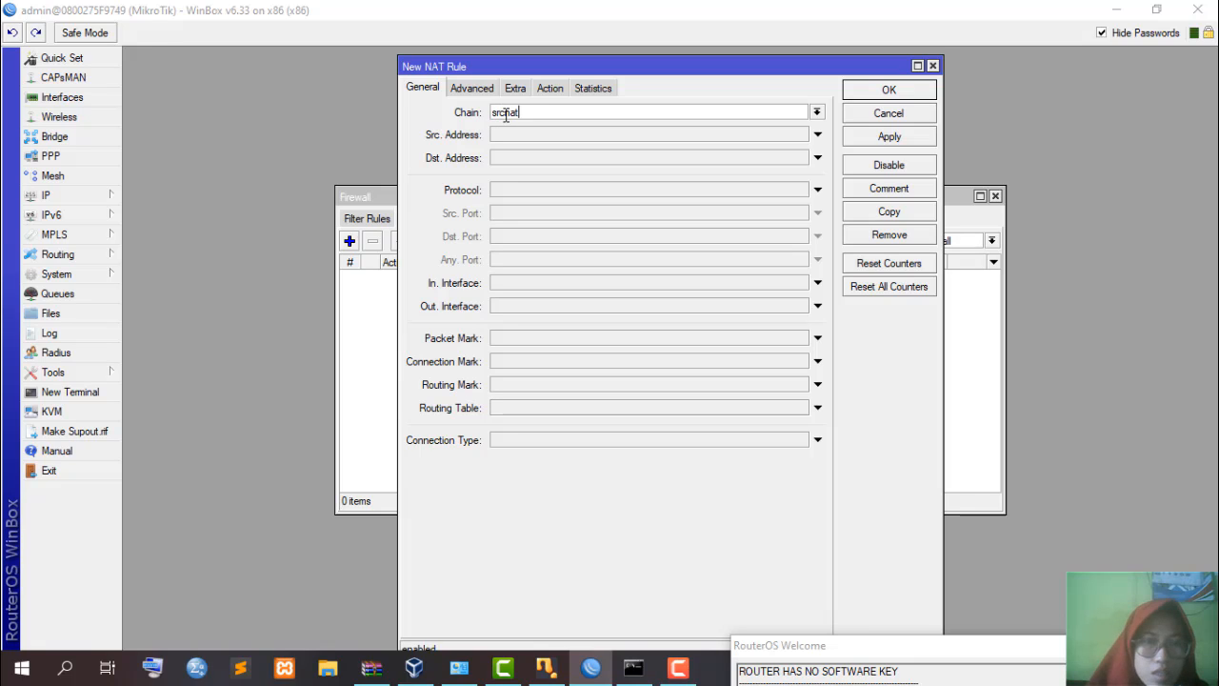
pyautogui.click(816, 113)
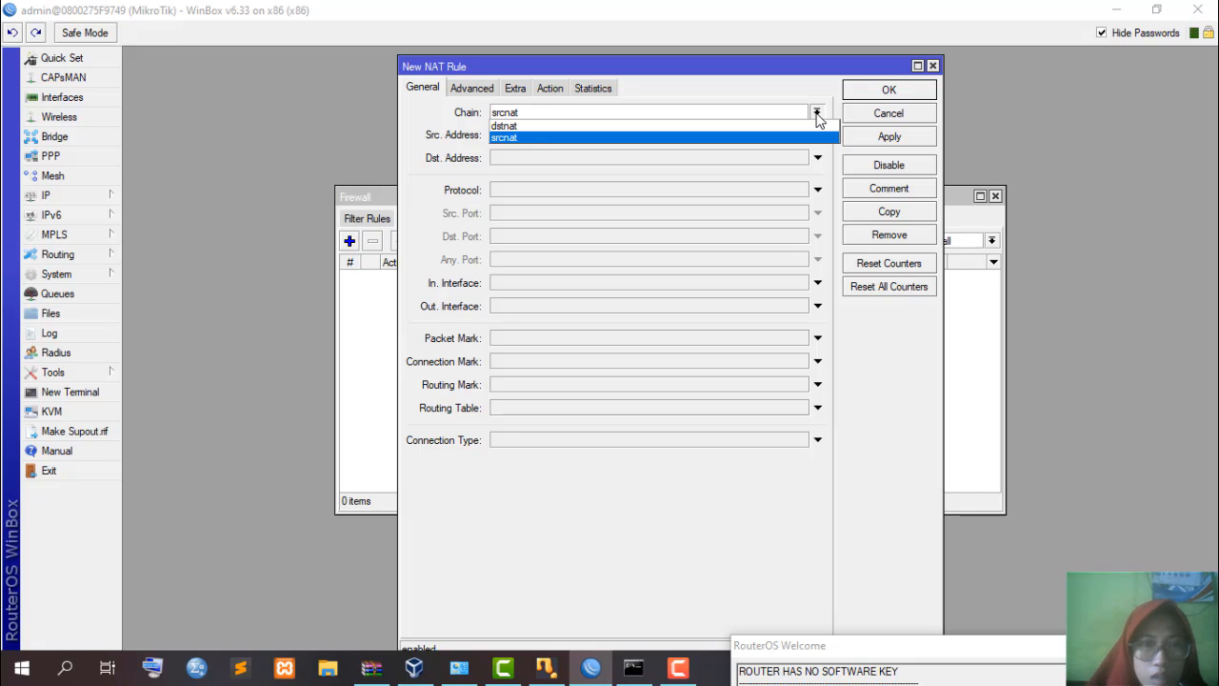
pyautogui.click(817, 113)
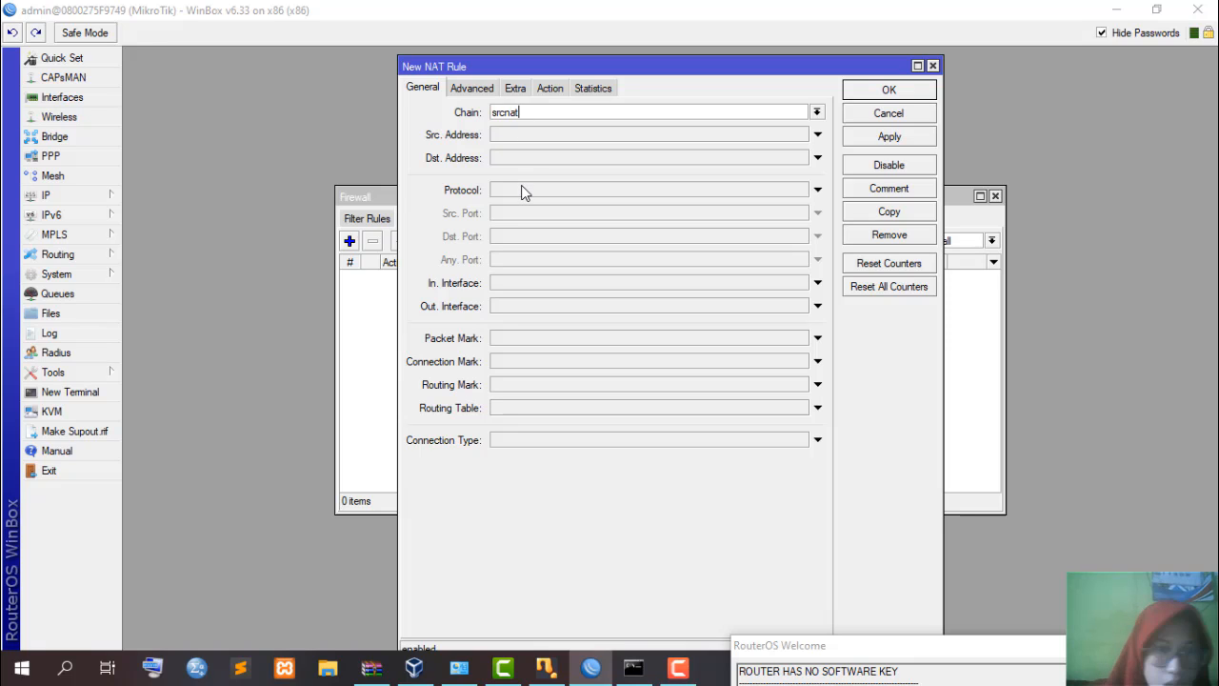
pyautogui.click(514, 306)
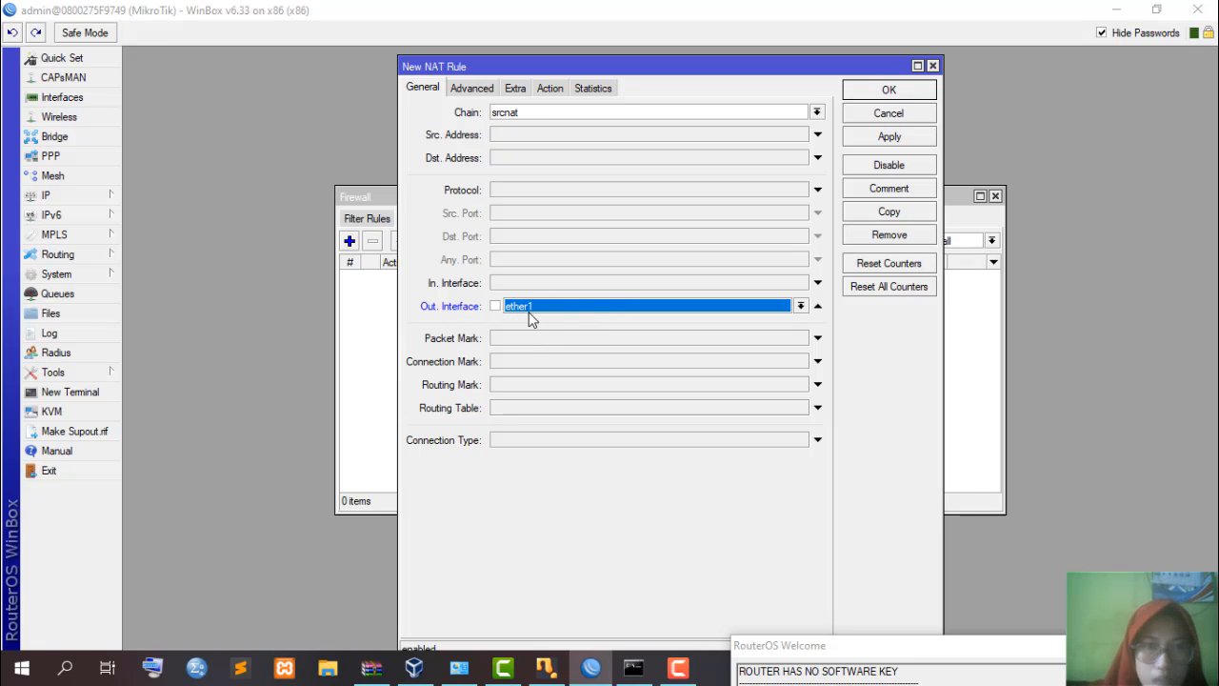
# - Set the new NAT rule's action to masquerade and save the rule
pyautogui.click(549, 90)
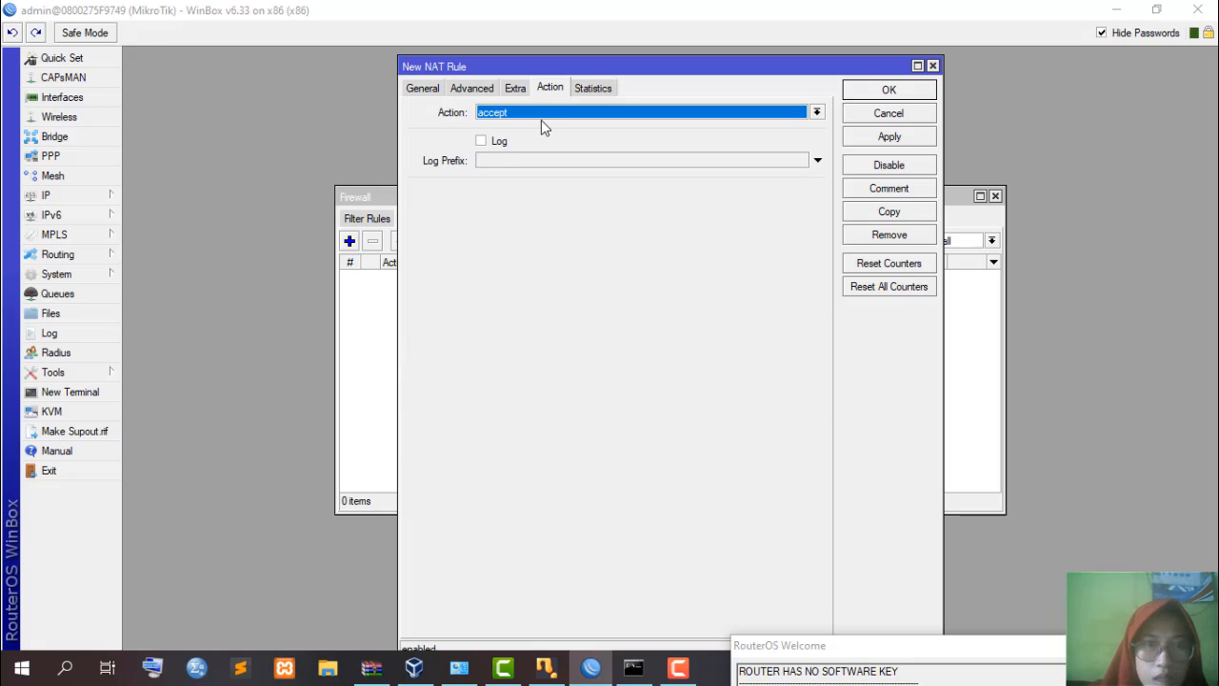
pyautogui.click(534, 115)
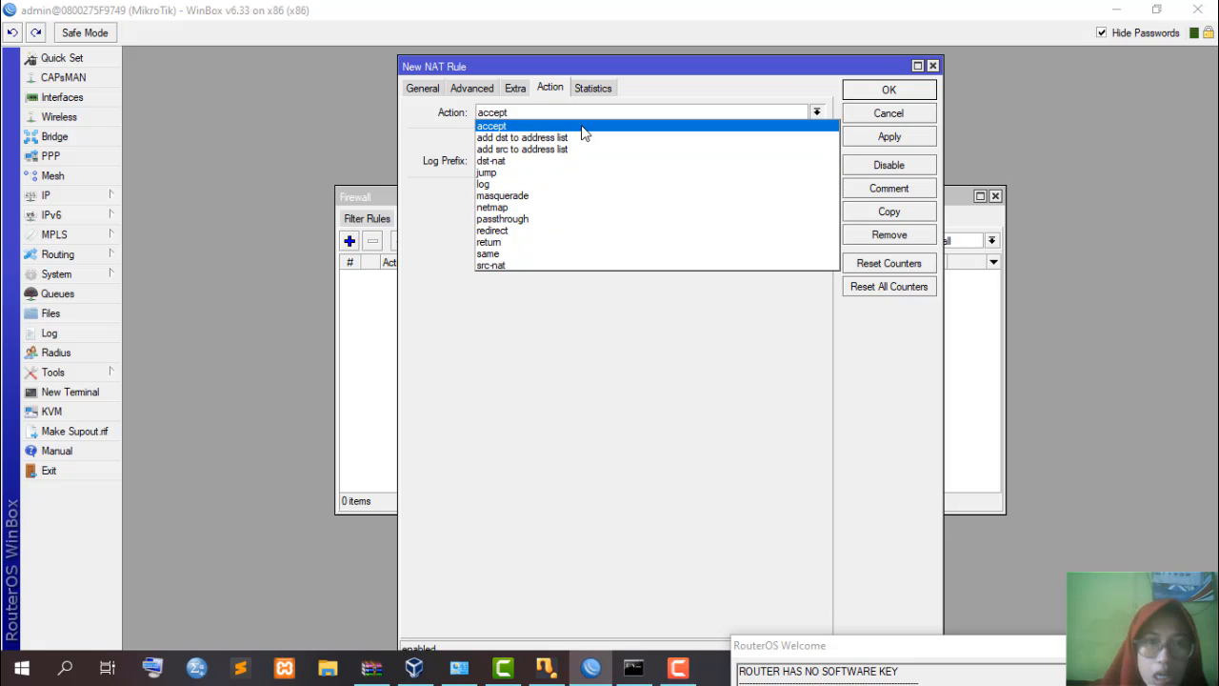
pyautogui.click(508, 196)
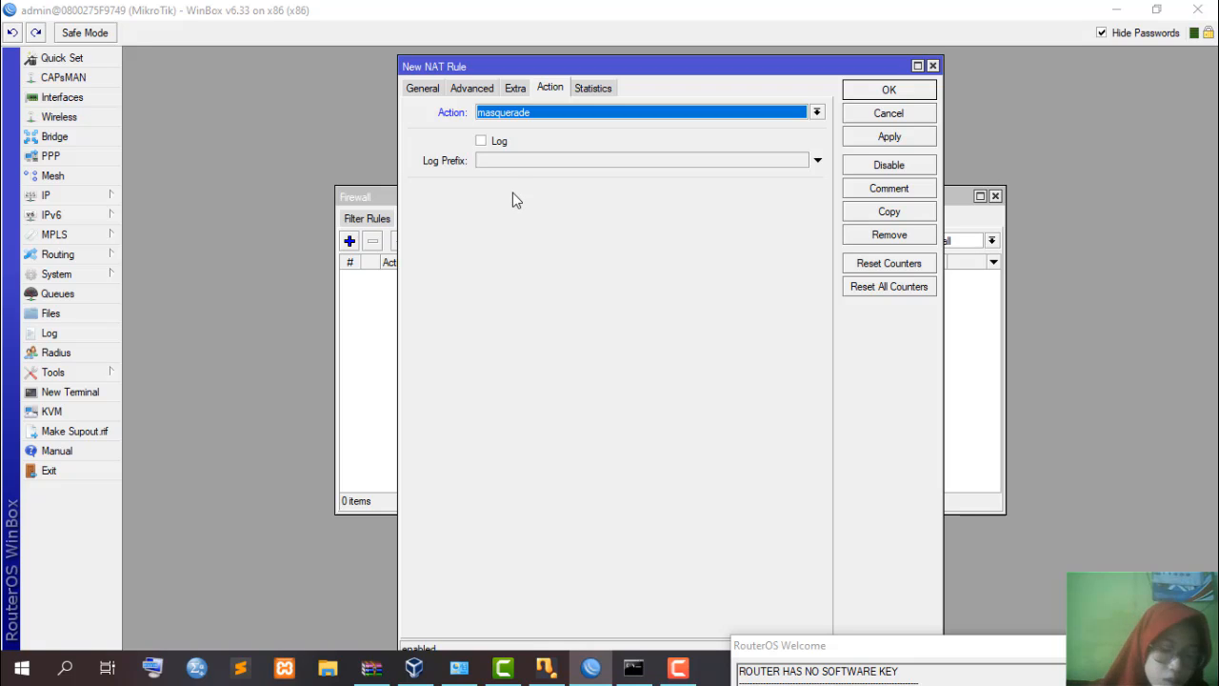
pyautogui.click(862, 139)
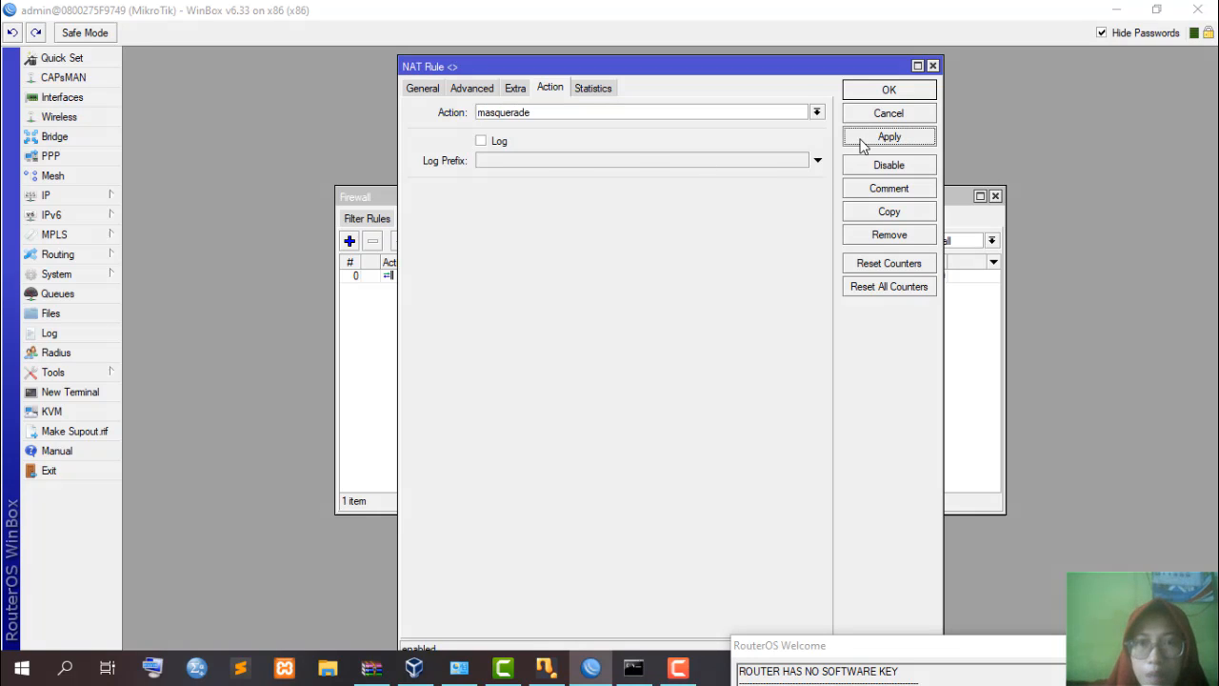
pyautogui.click(889, 91)
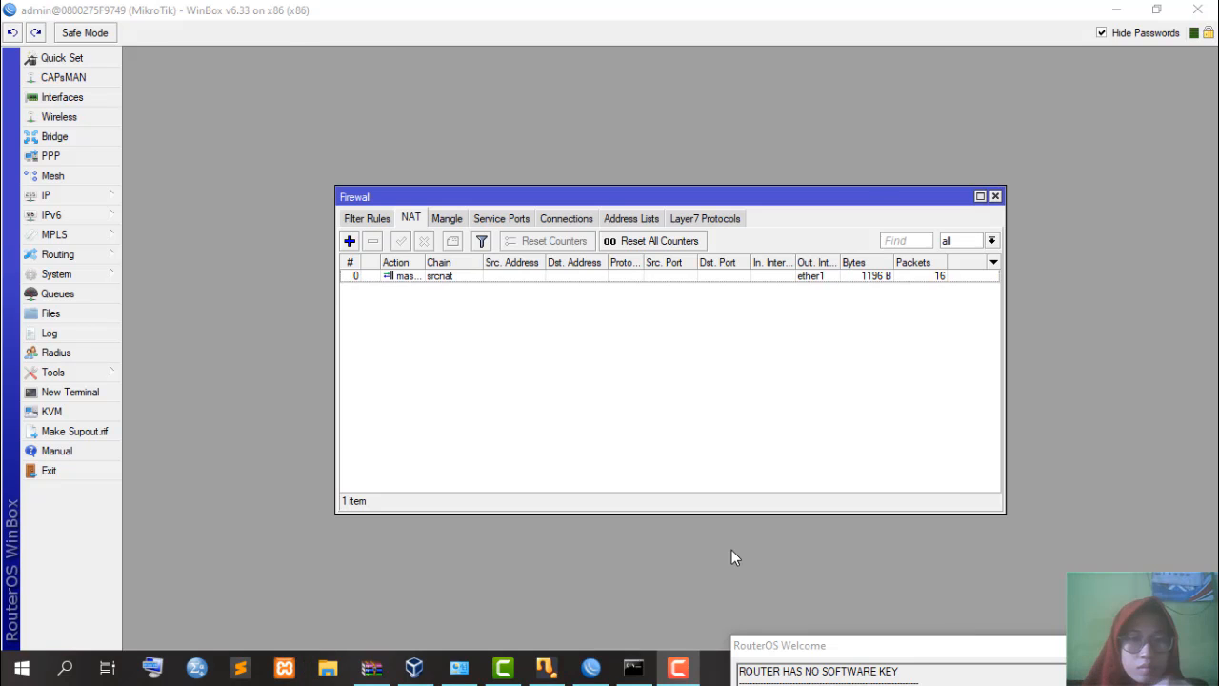
# - Return to the Command Prompt, repeat the google.com ping and compare its output with the earlier attempt, minimizing the window when done
pyautogui.click(634, 668)
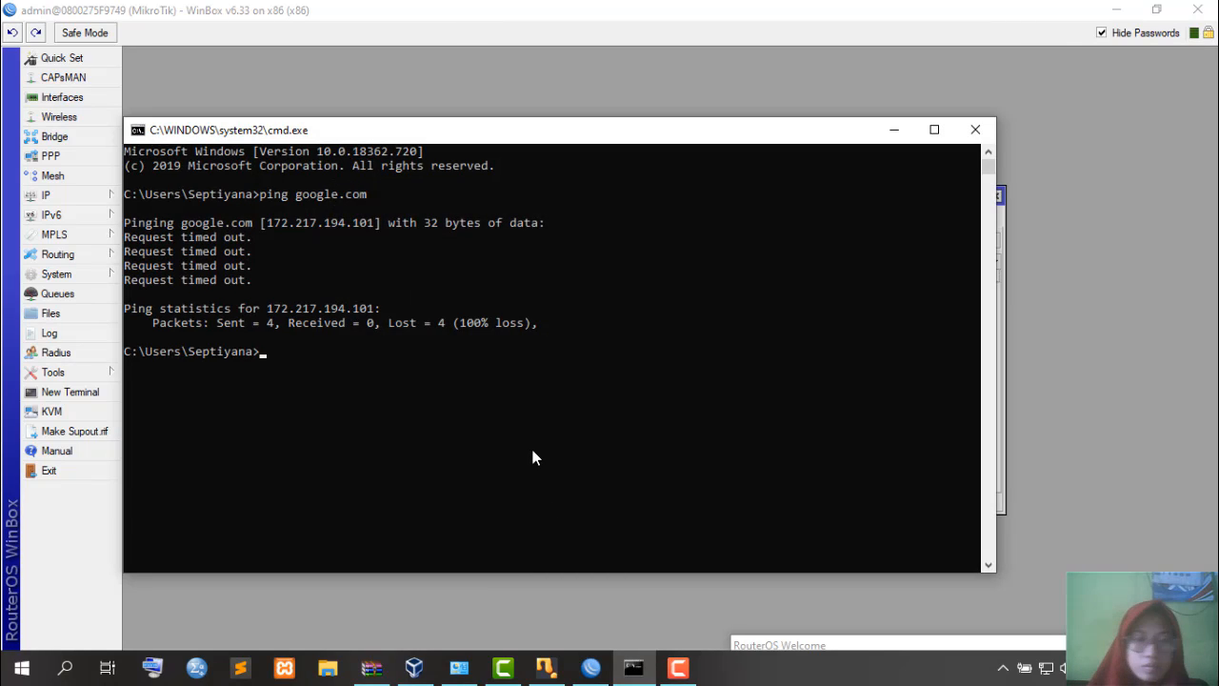
pyautogui.press('Up')
pyautogui.press('Return')
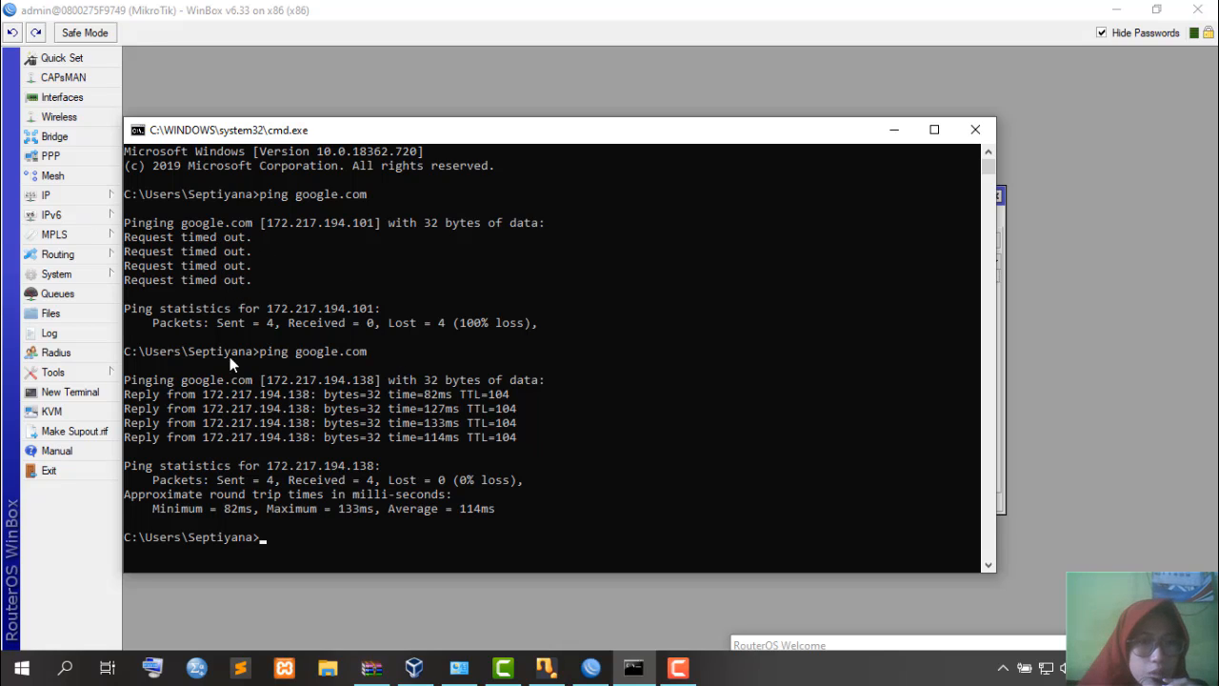
pyautogui.scroll(-1, 315, 367)
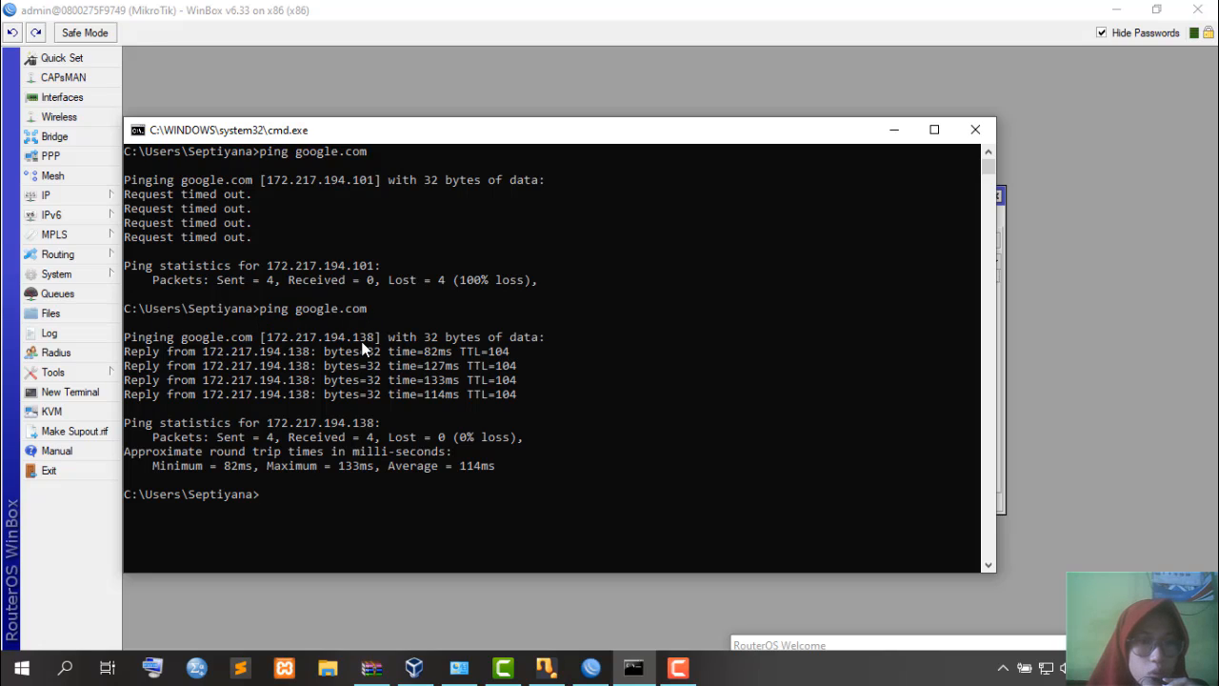
pyautogui.scroll(-1, 303, 391)
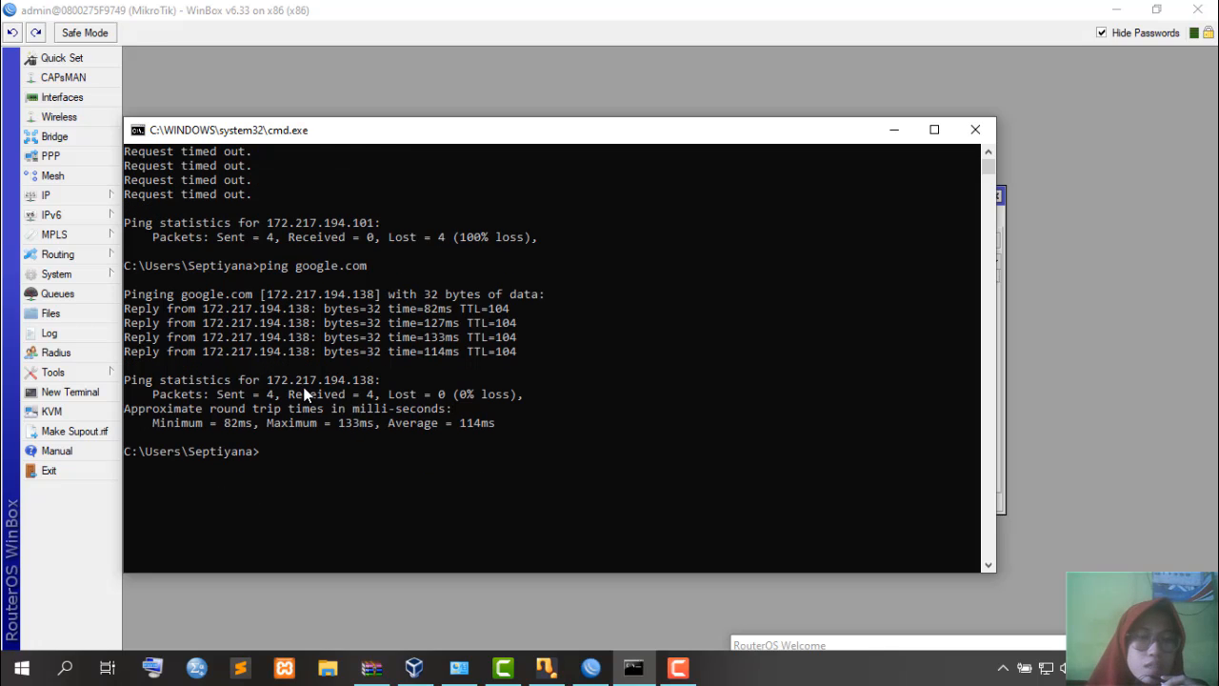
pyautogui.scroll(2, 305, 394)
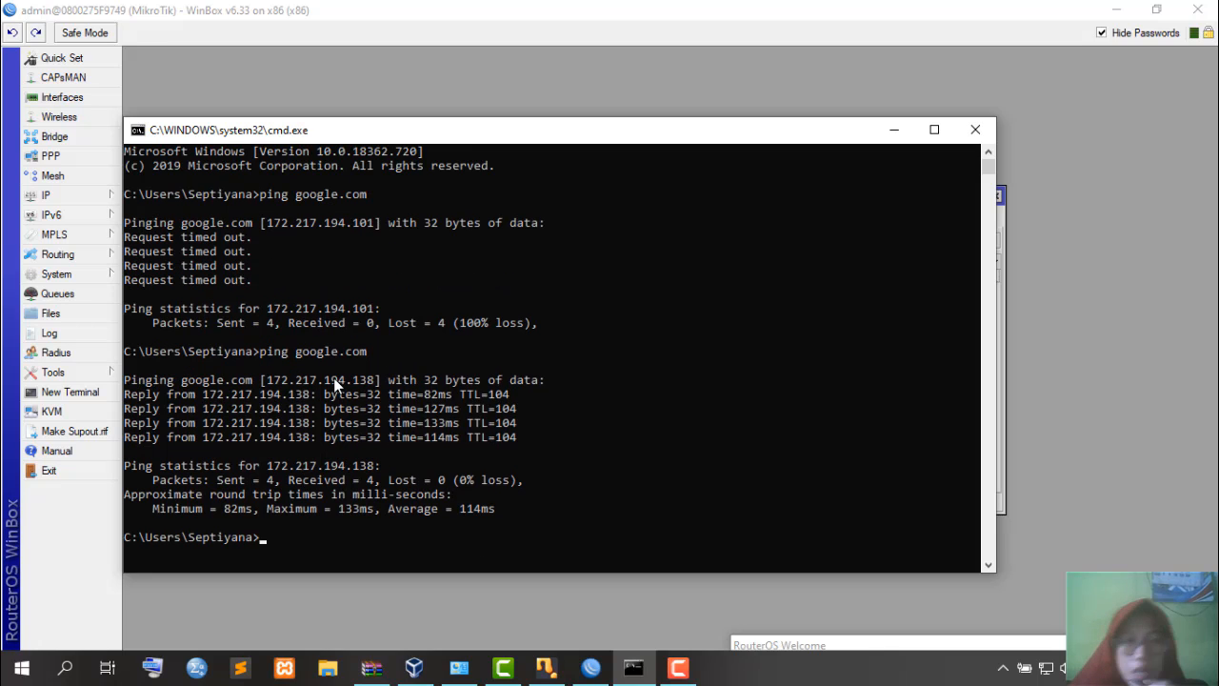
pyautogui.click(905, 131)
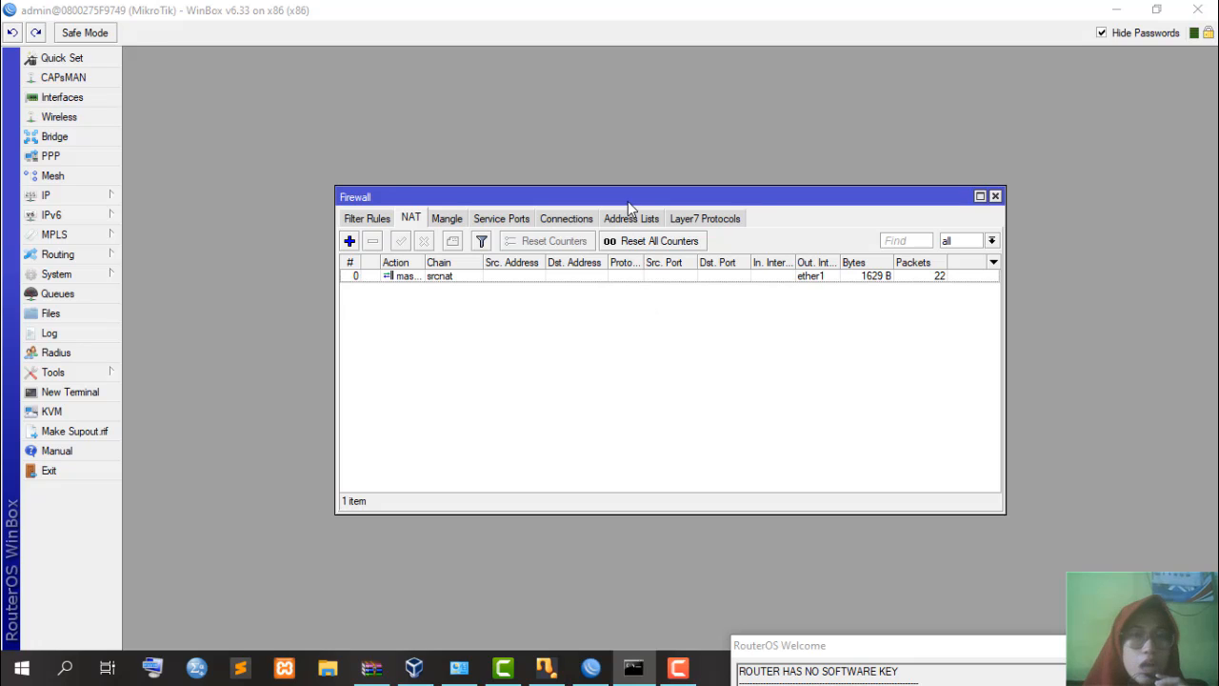
# - Move the Firewall window aside and open google.com in Microsoft Edge to test web access
pyautogui.moveTo(628, 201); pyautogui.dragTo(439, 4)
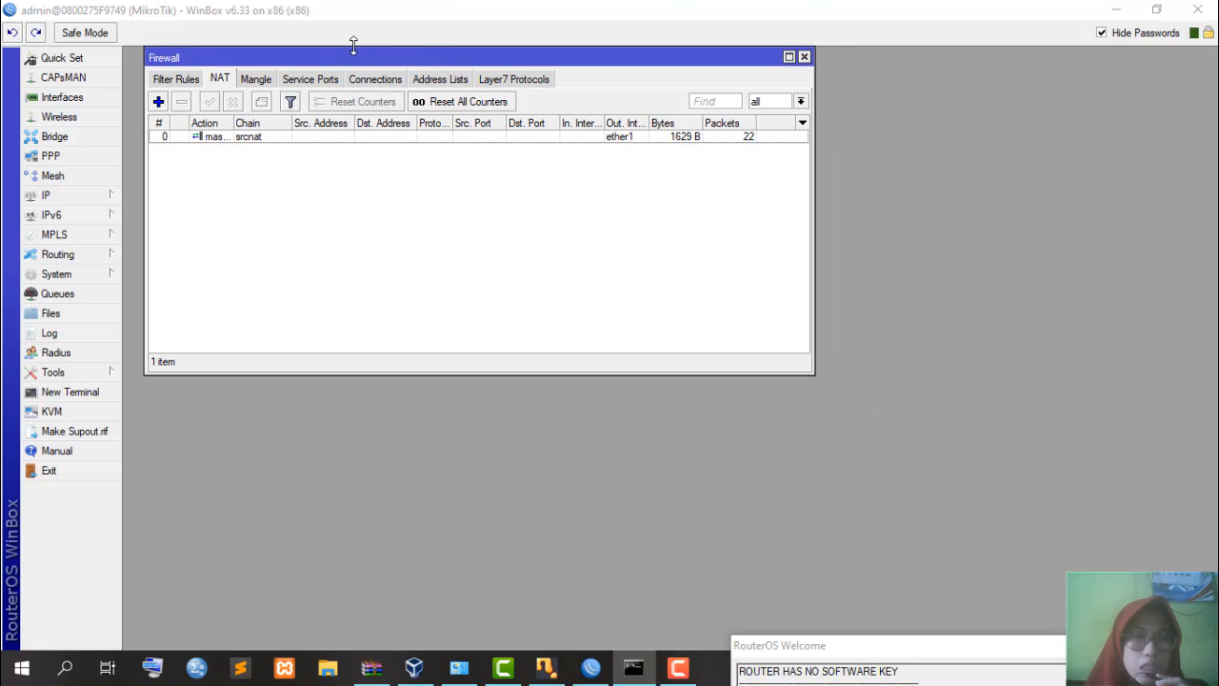
pyautogui.moveTo(348, 58); pyautogui.dragTo(325, 54)
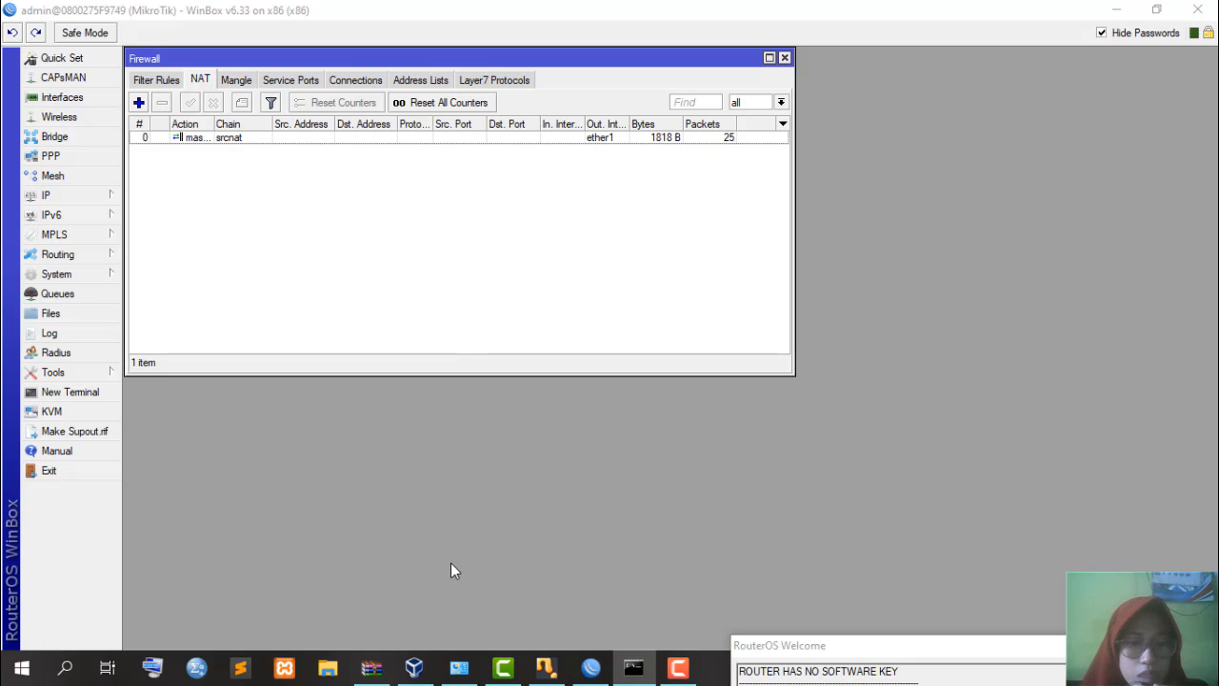
pyautogui.click(3, 671)
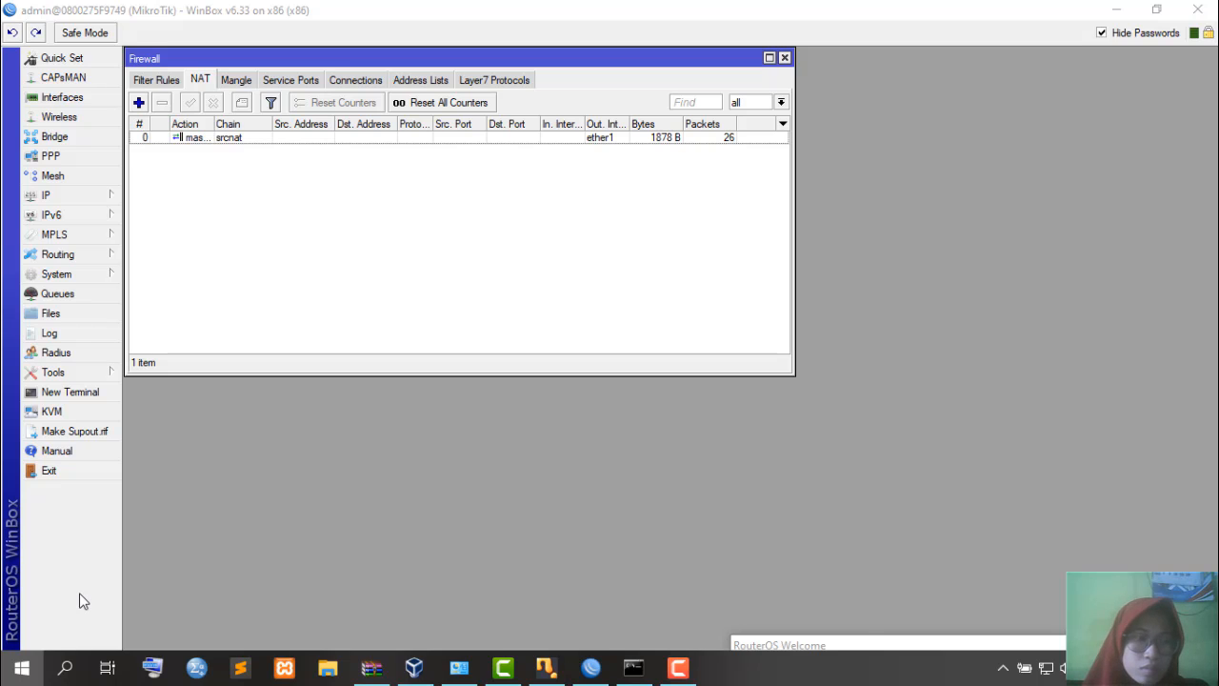
pyautogui.press('super')
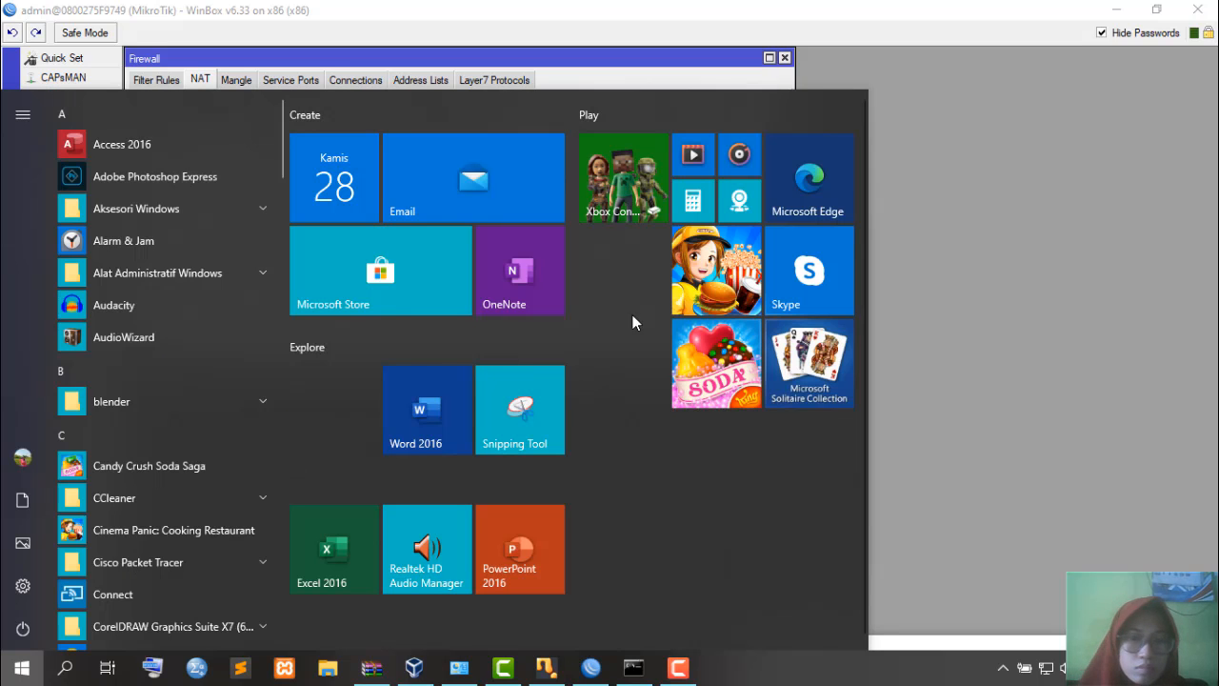
pyautogui.click(821, 209)
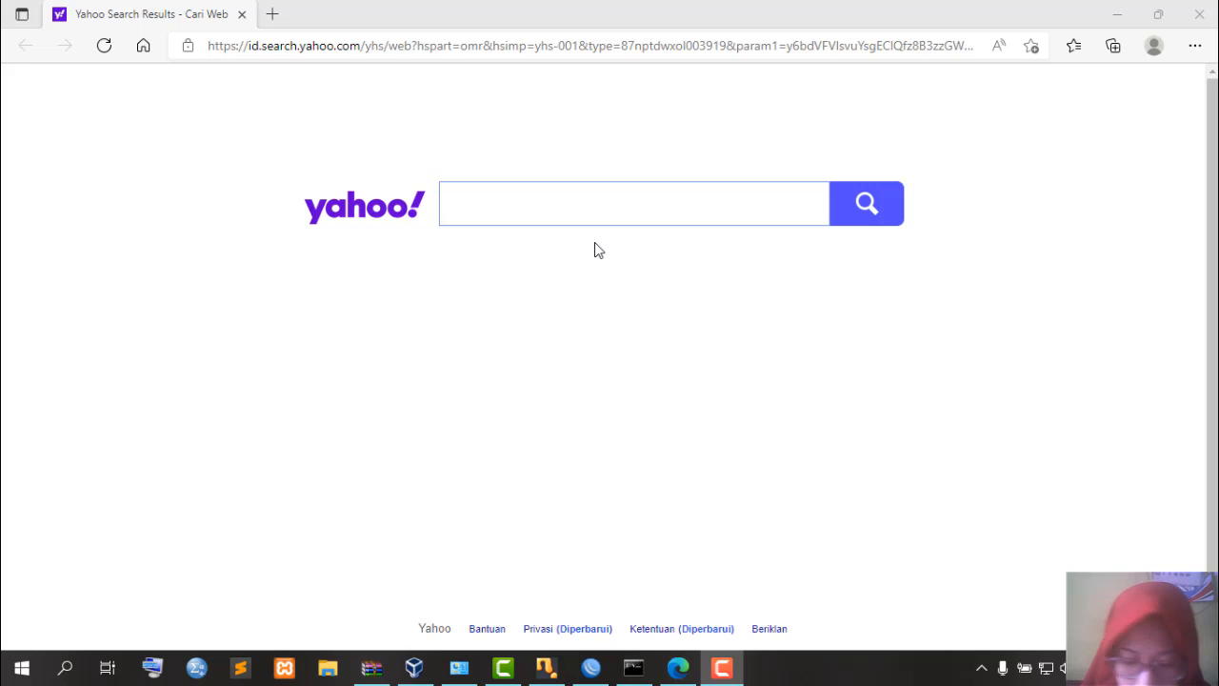
pyautogui.write('google.com')
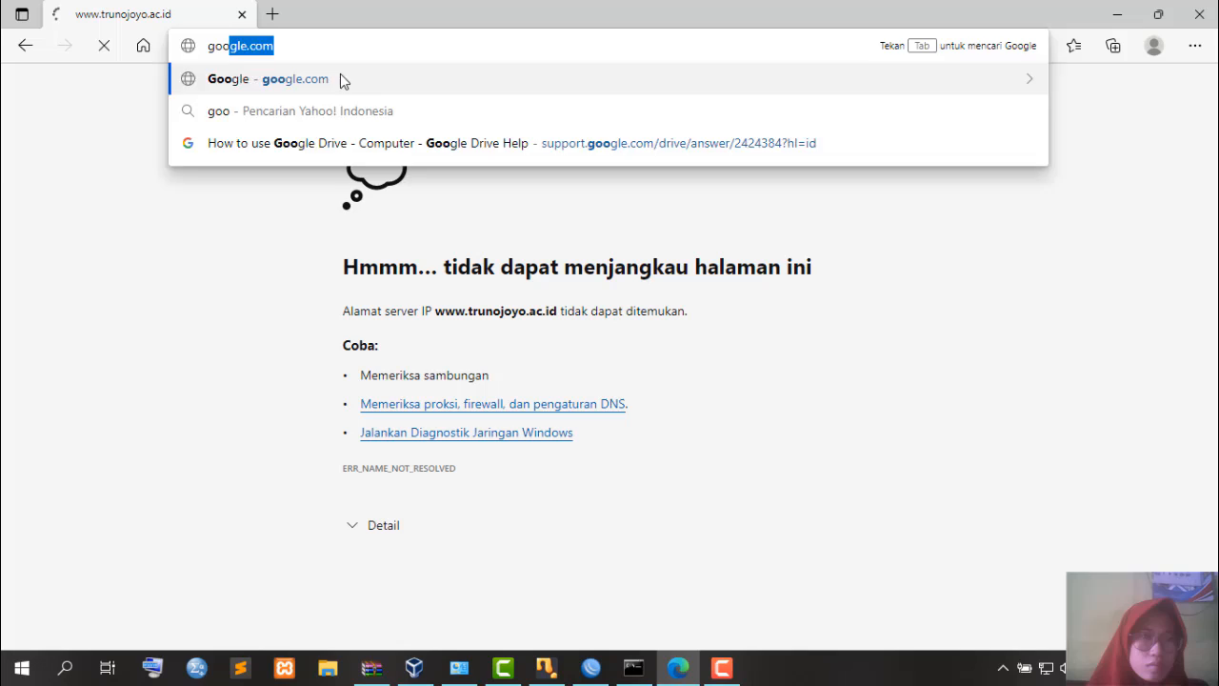
pyautogui.press('Return')
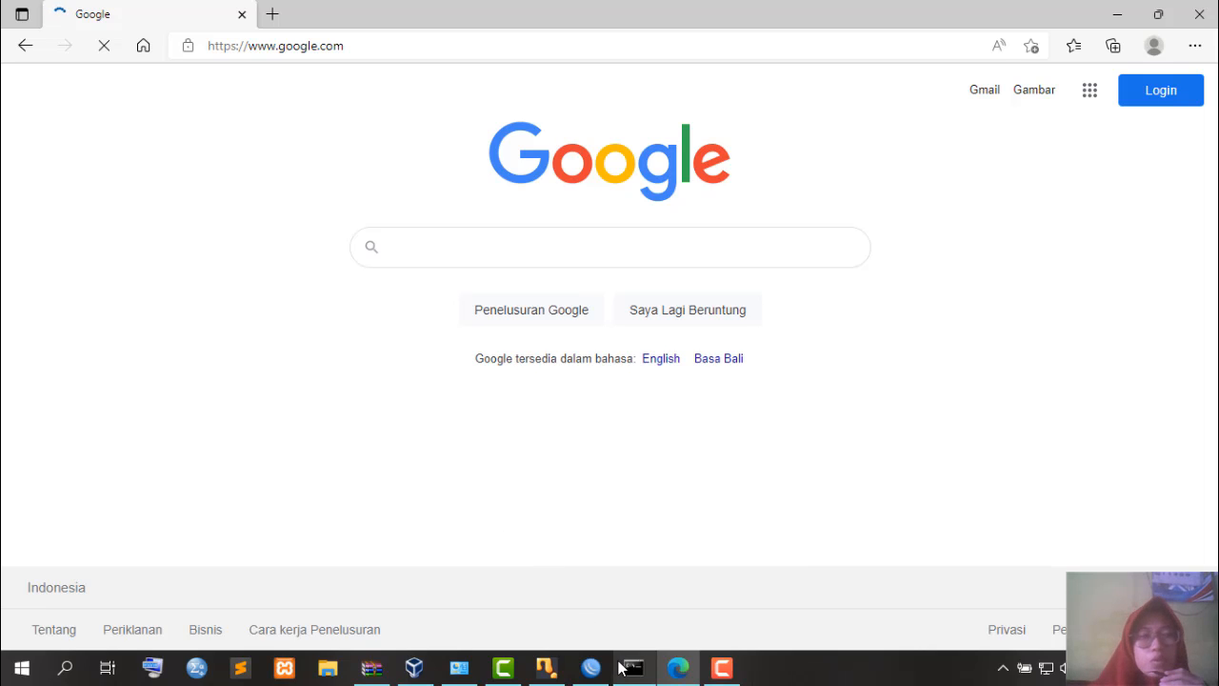
# - Switch to the Command Prompt and trace the route to google.com with tracert
pyautogui.moveTo(628, 667)
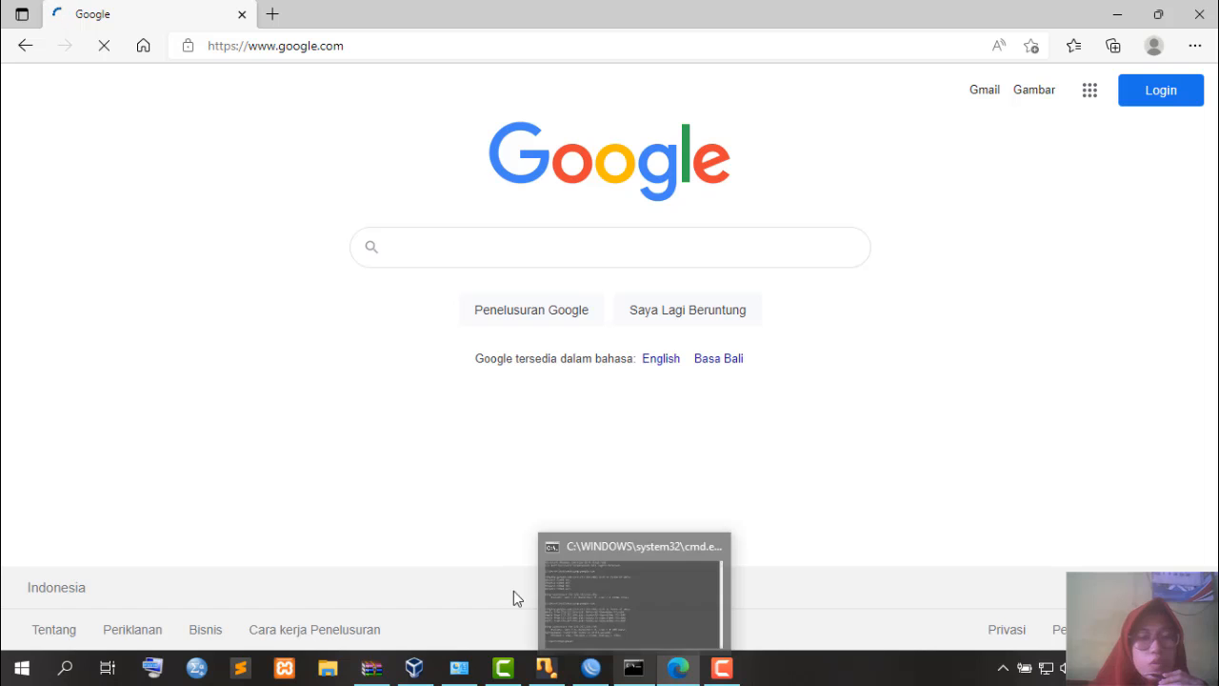
pyautogui.click(585, 621)
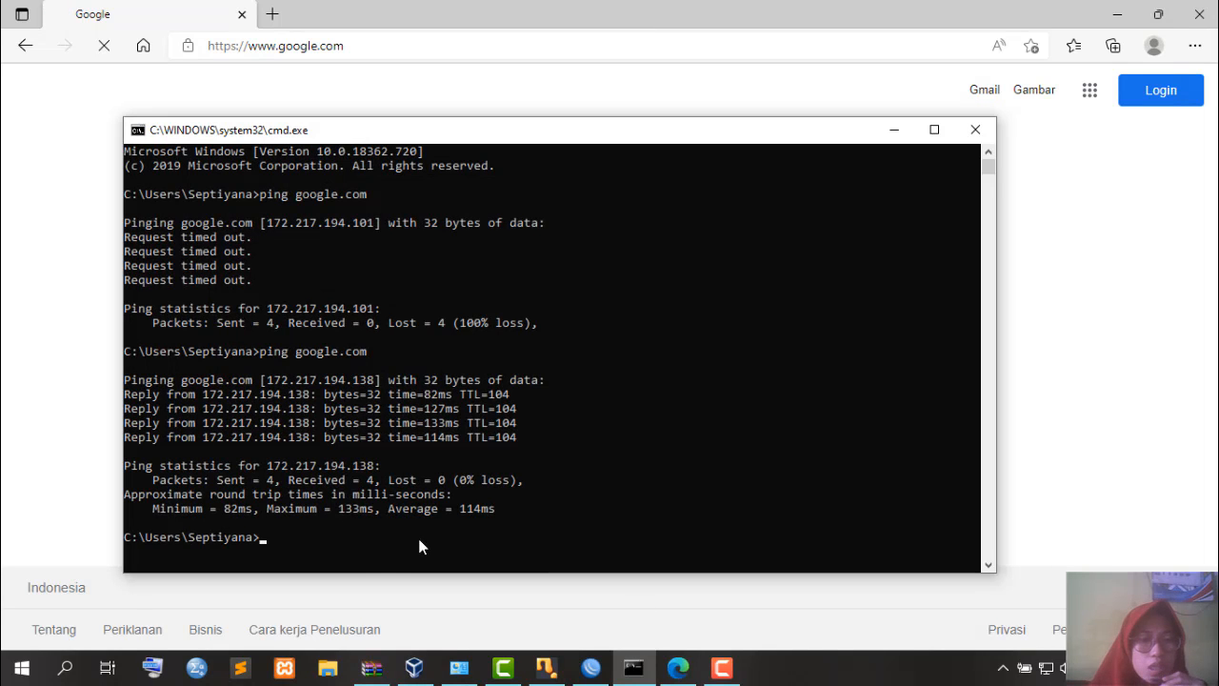
pyautogui.write('tra')
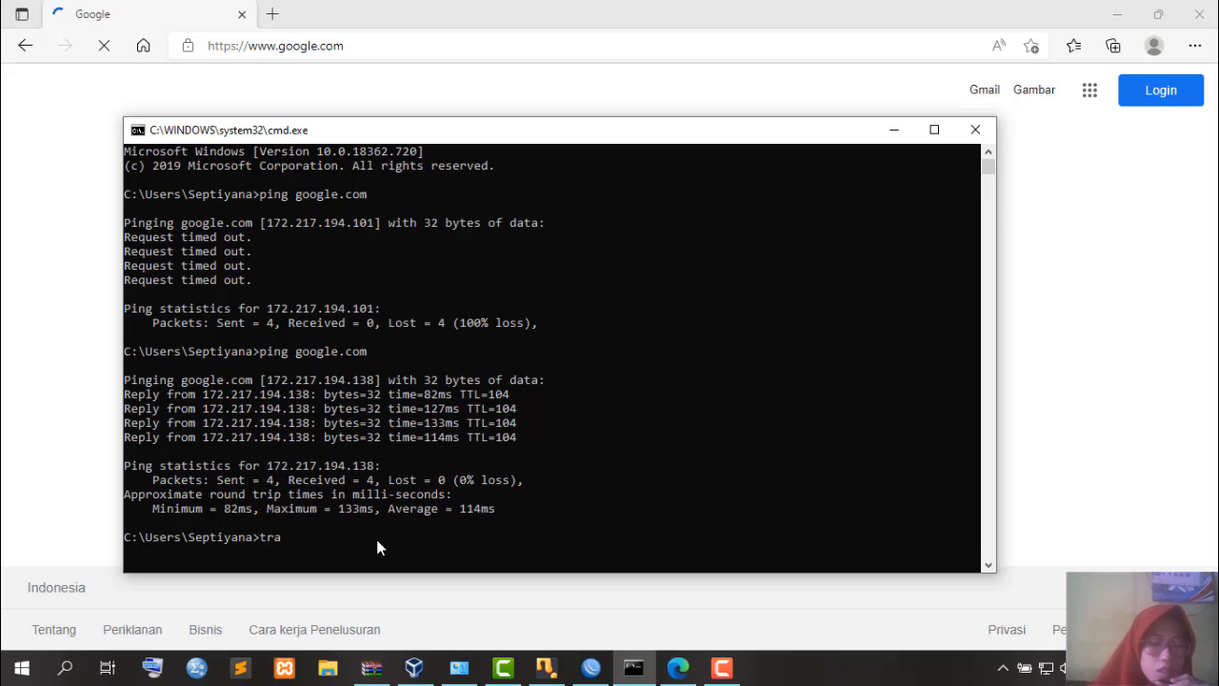
pyautogui.write('cert')
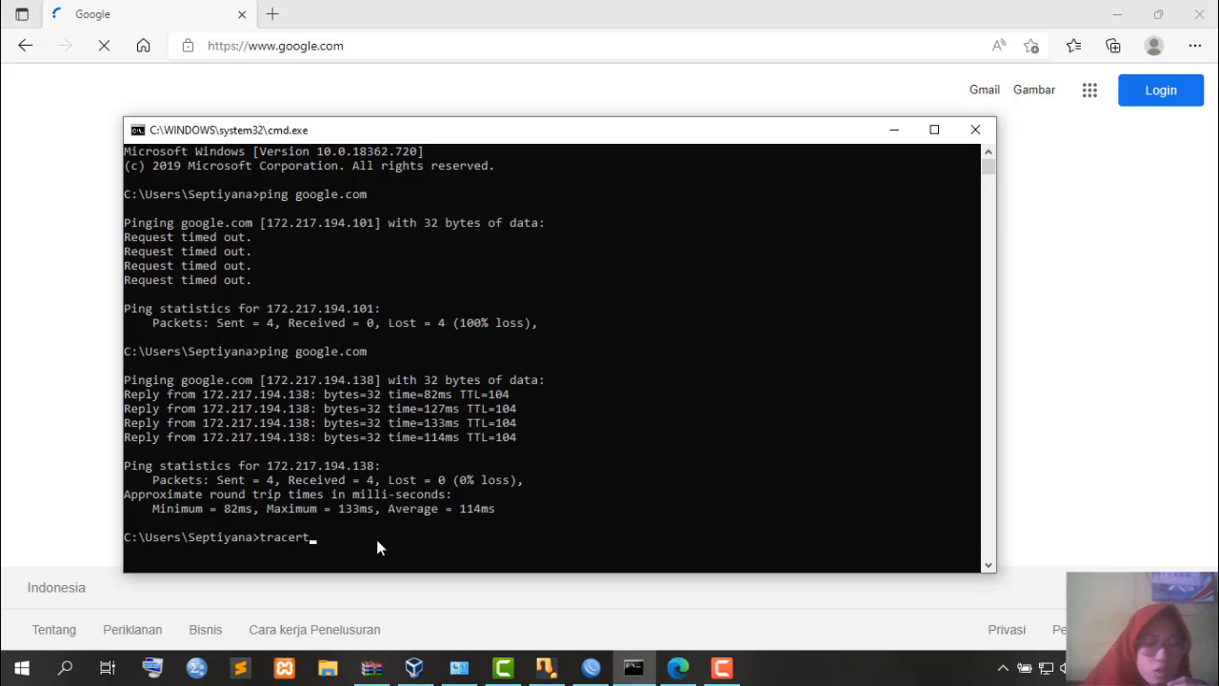
pyautogui.write(' goog')
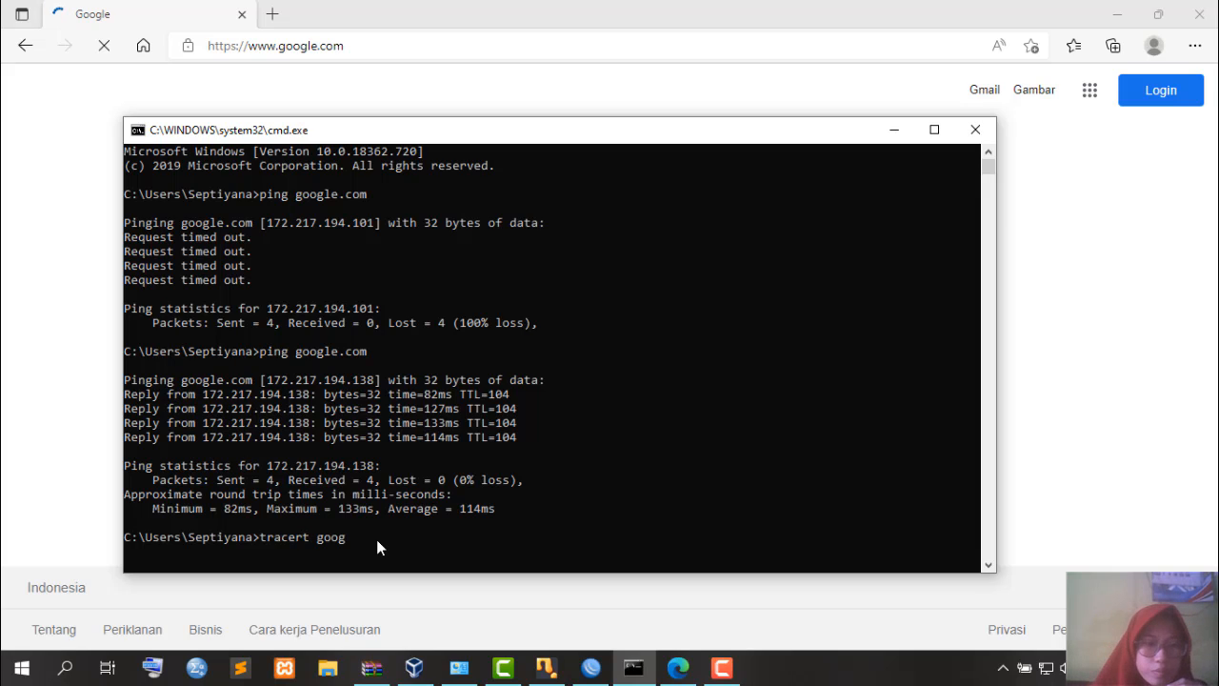
pyautogui.write('le.com')
pyautogui.press('Return')
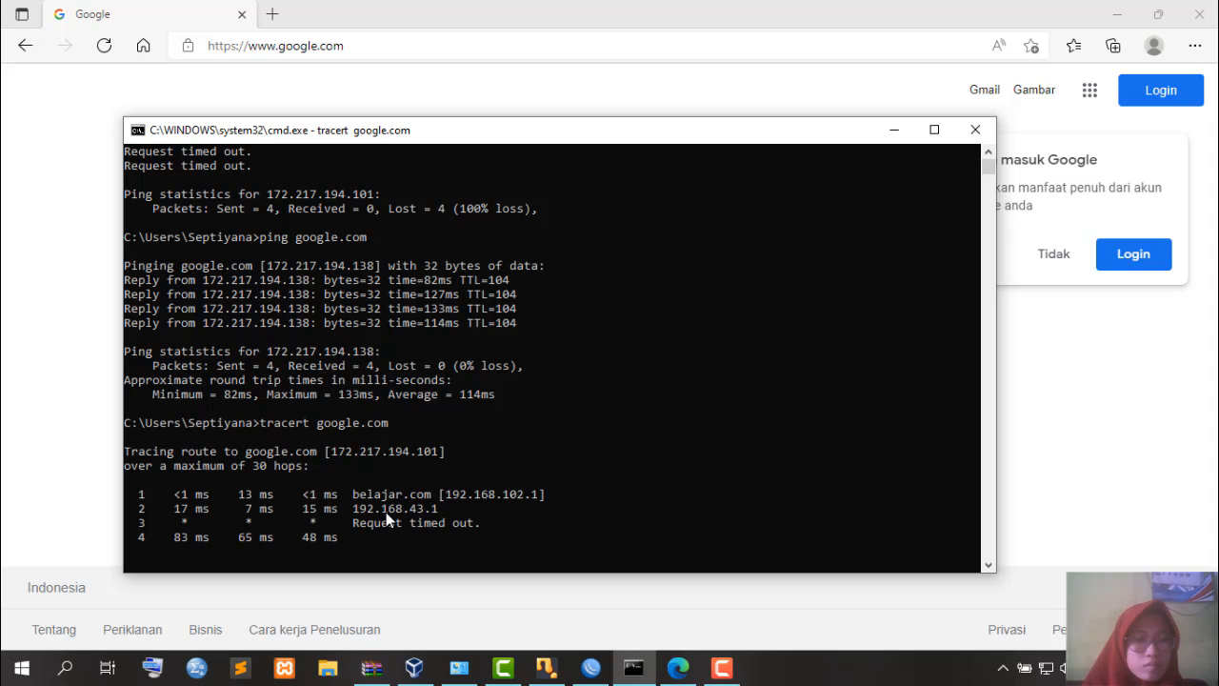
# - Stop the running route trace and return to WinBox to open the firewall's Layer7 Protocols list
pyautogui.hotkey('ctrl', 'c')
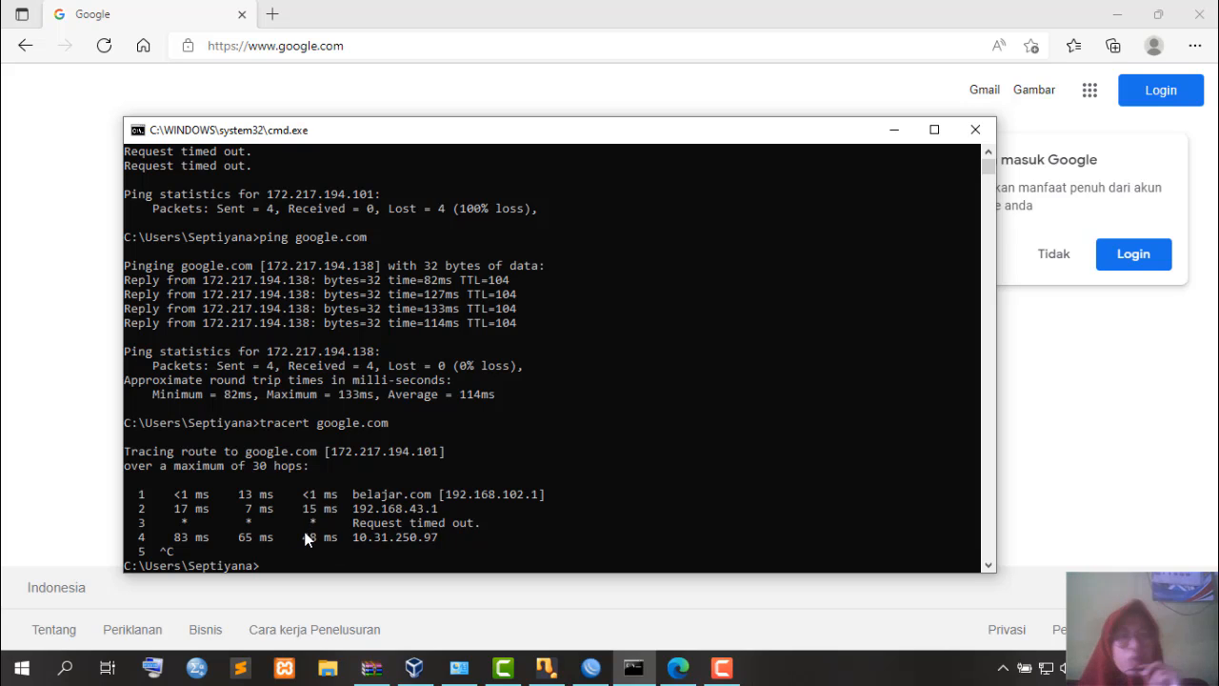
pyautogui.click(893, 129)
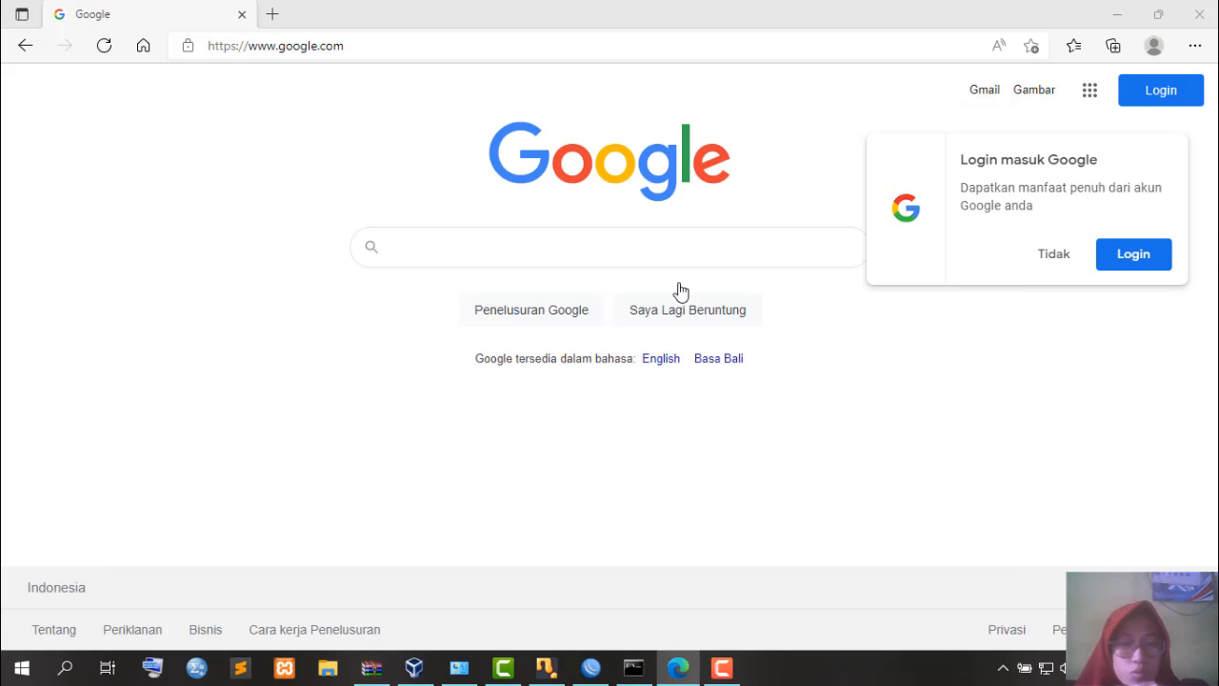
pyautogui.click(590, 667)
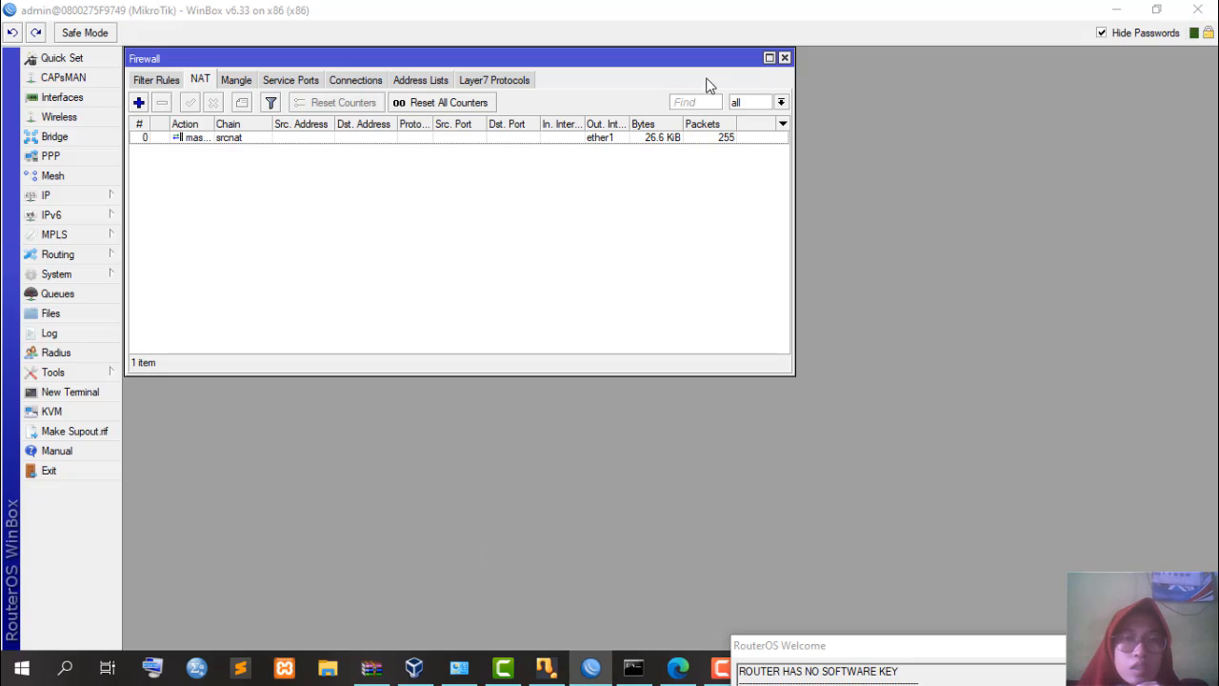
pyautogui.moveTo(600, 53); pyautogui.dragTo(692, 108)
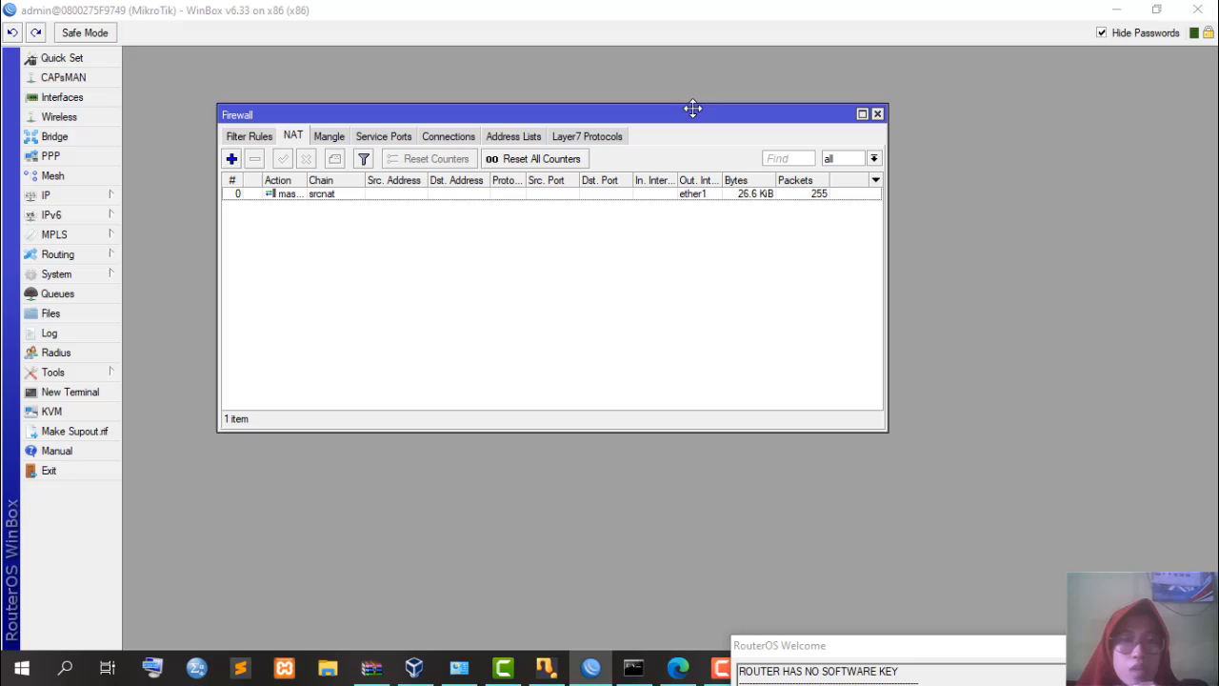
pyautogui.click(590, 141)
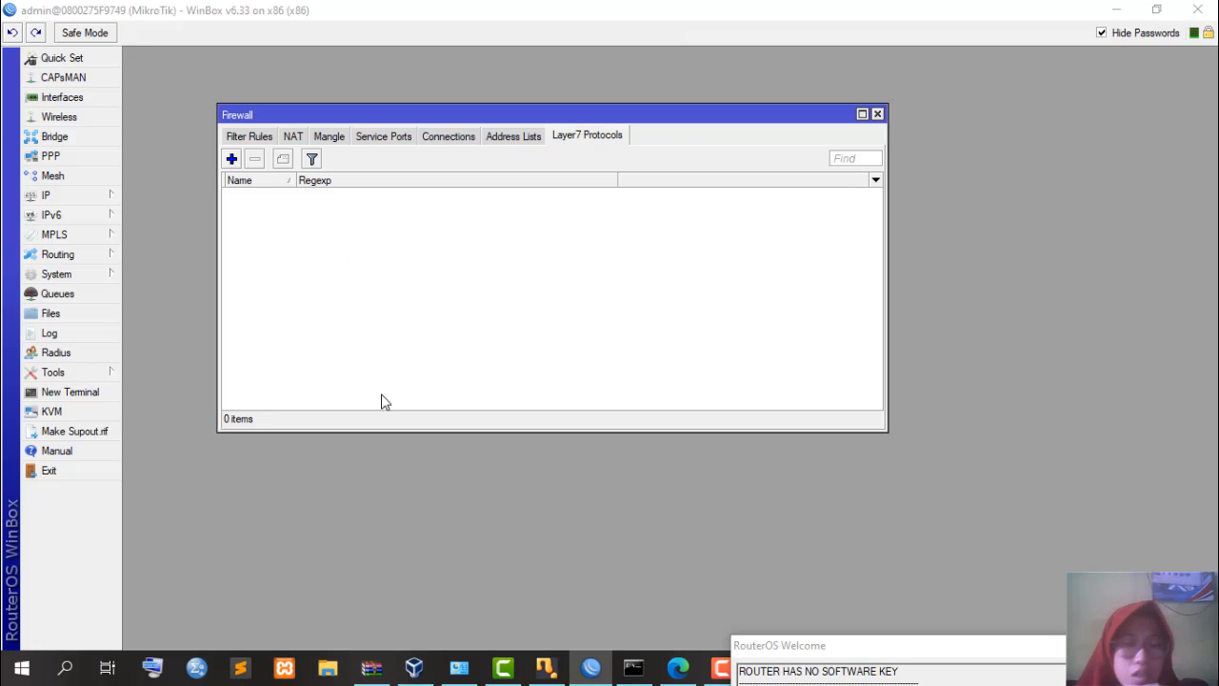
# - Switch to Microsoft Edge, search for brainly and open the Brainly.co.id result to check access to the site
pyautogui.click(677, 666)
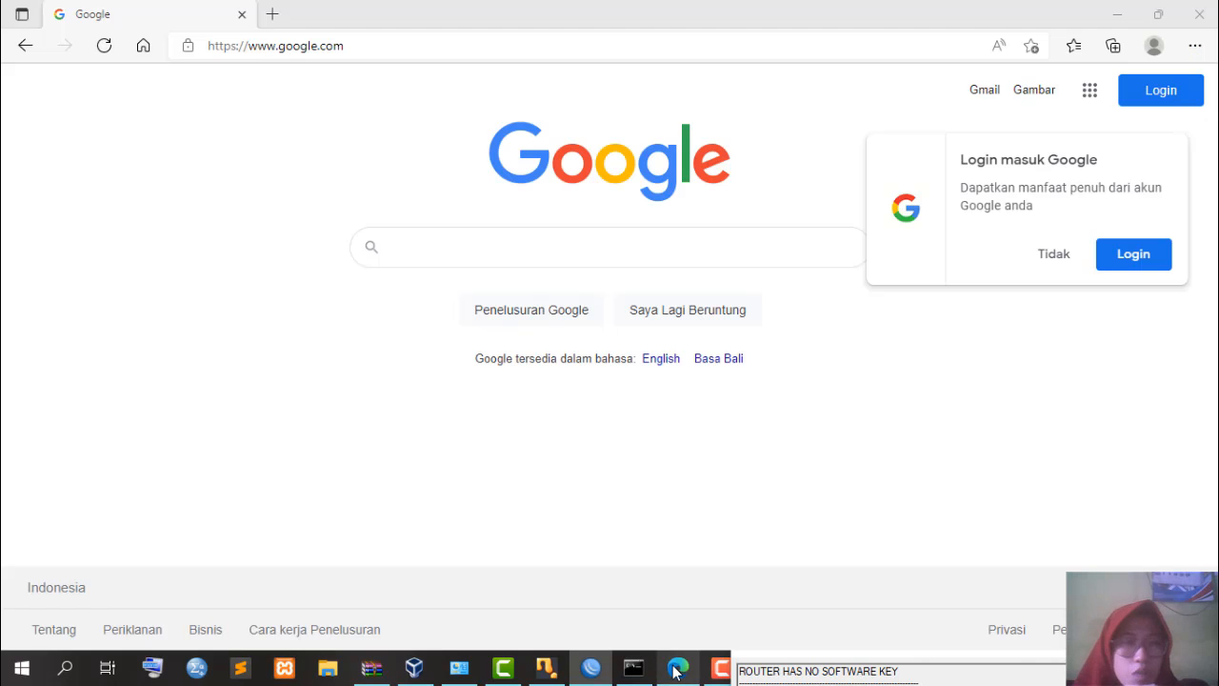
pyautogui.click(349, 45)
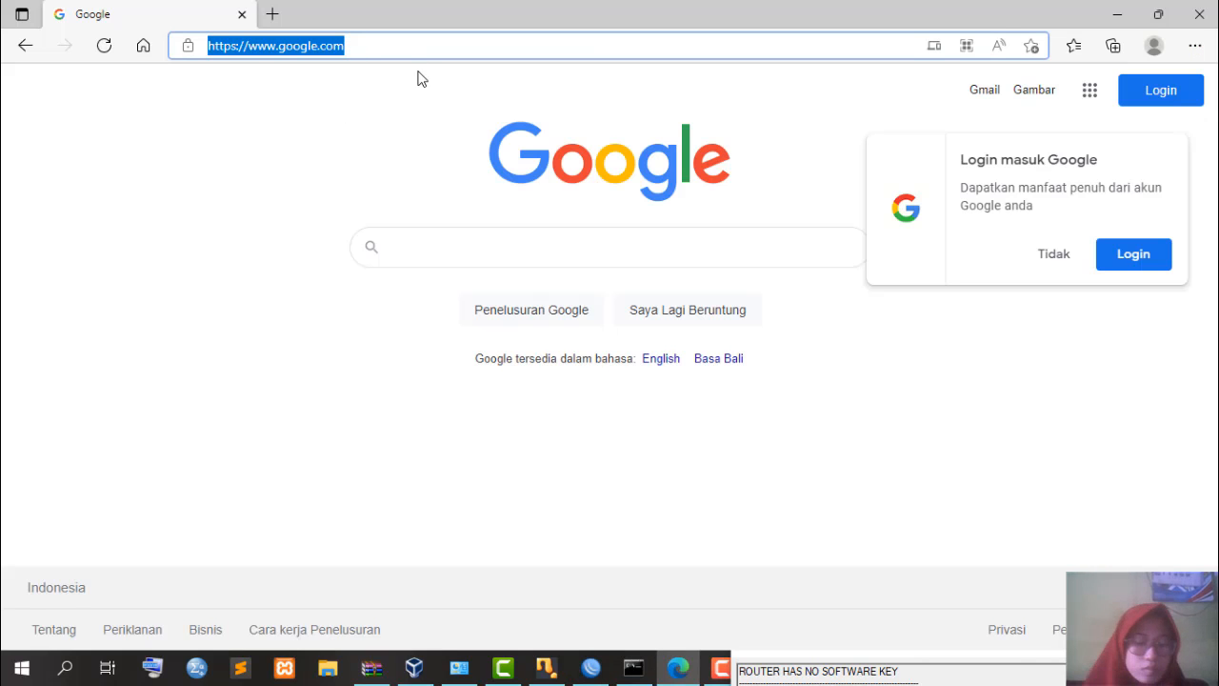
pyautogui.write('brai')
pyautogui.press('Down')
pyautogui.press('Return')
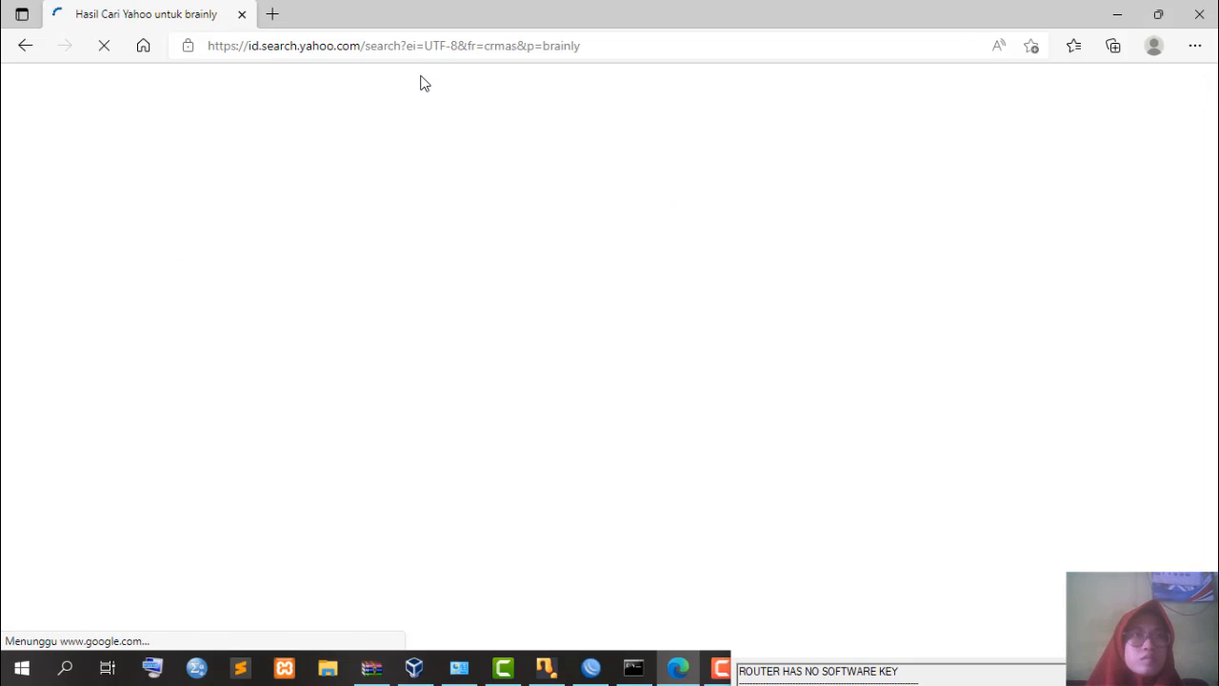
pyautogui.click(381, 243)
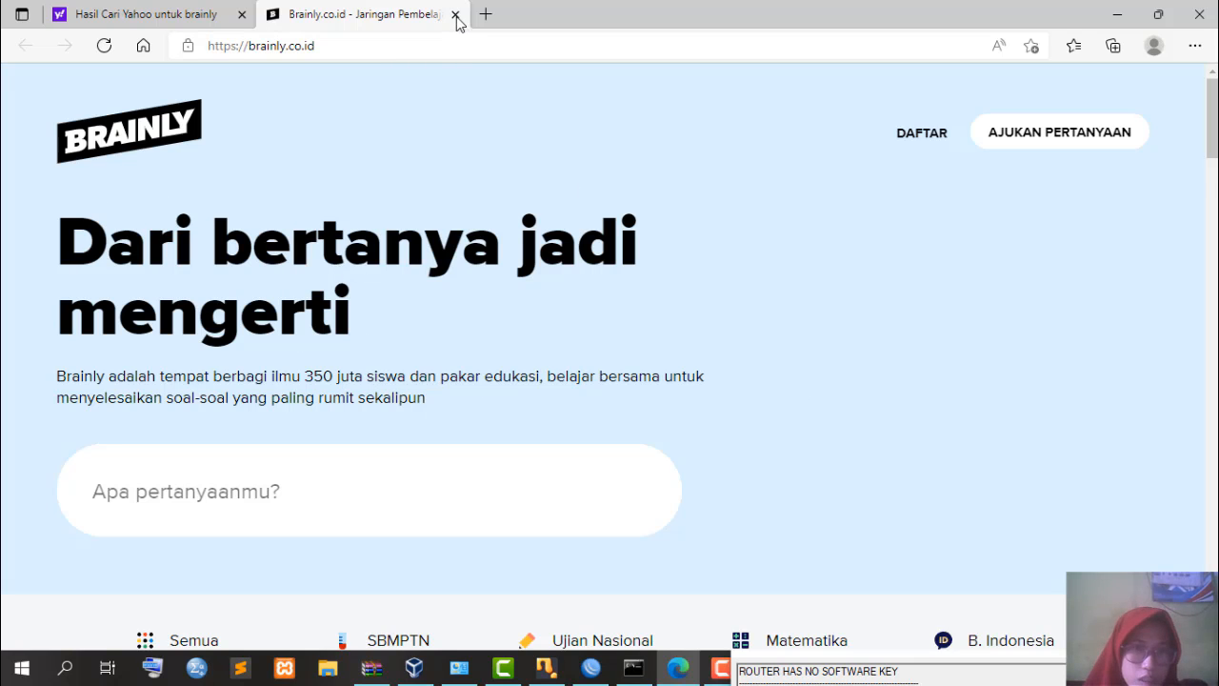
# - Return to WinBox and add a Layer7 protocol named brainly with the regexp ^.+(brainly).*$
pyautogui.click(591, 669)
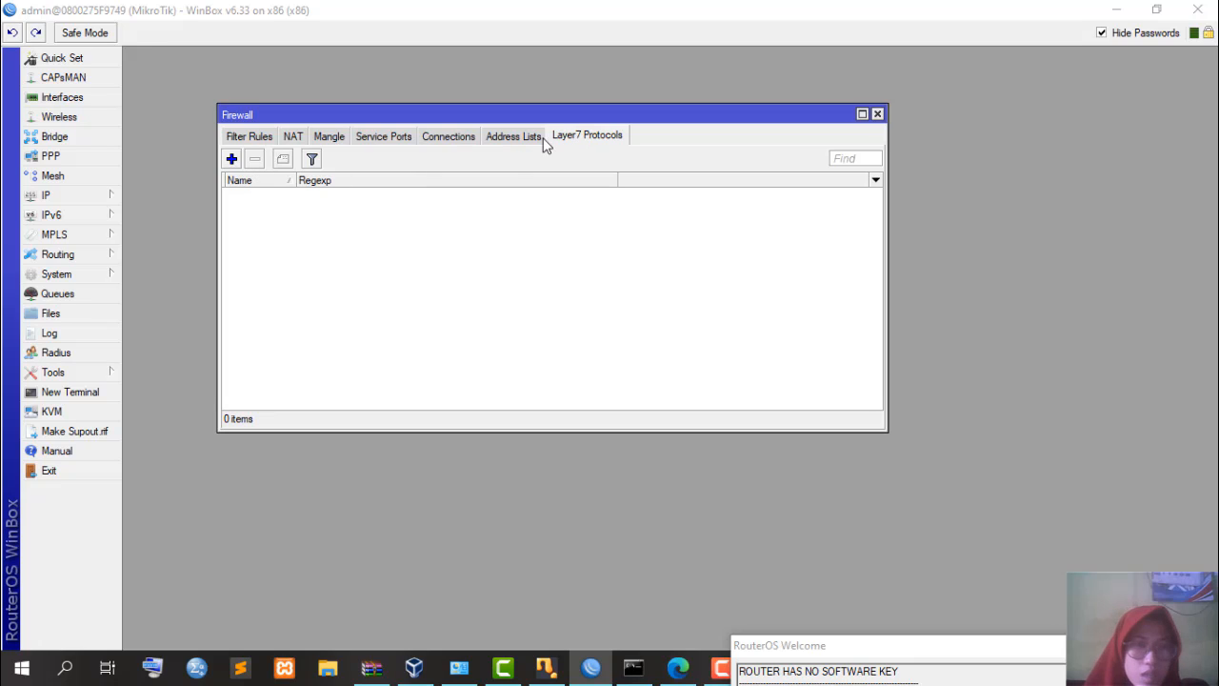
pyautogui.click(231, 159)
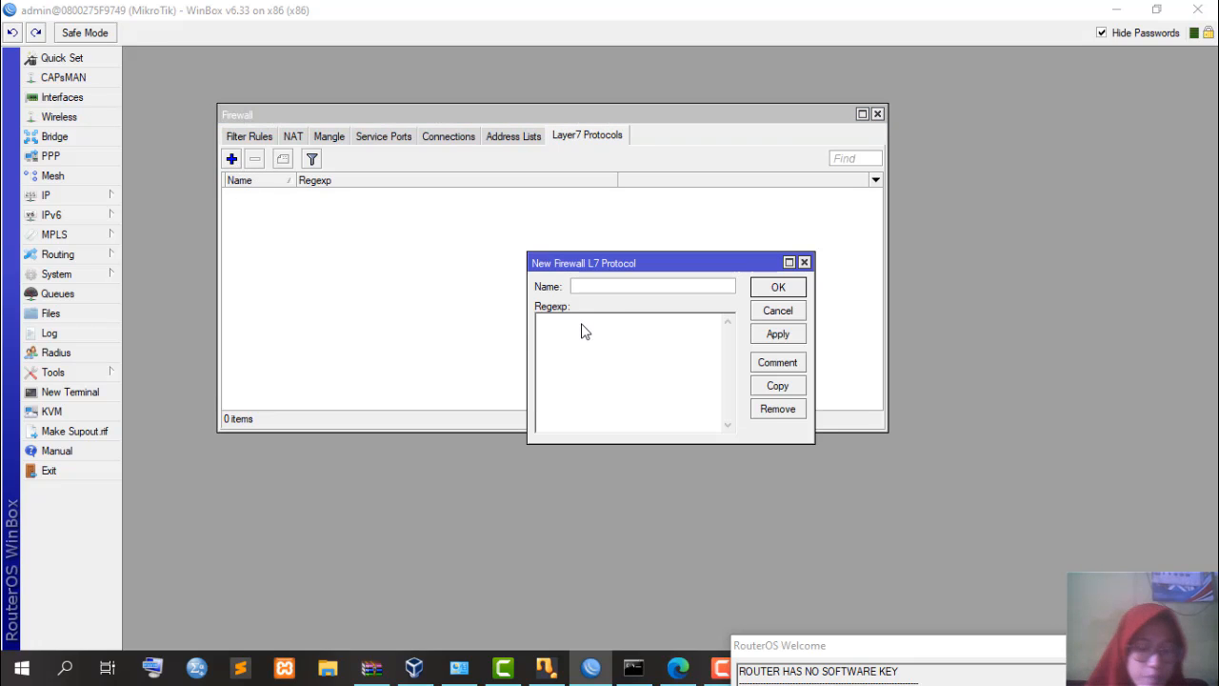
pyautogui.write('brainly')
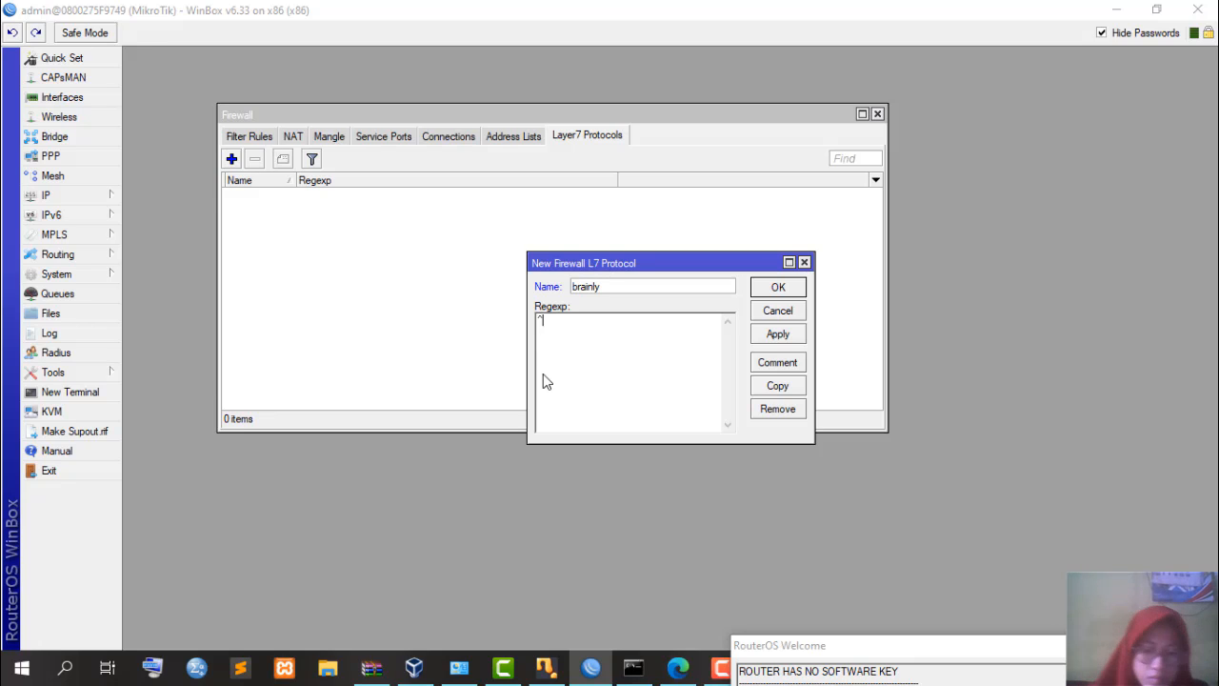
pyautogui.write('(brainly).*$')
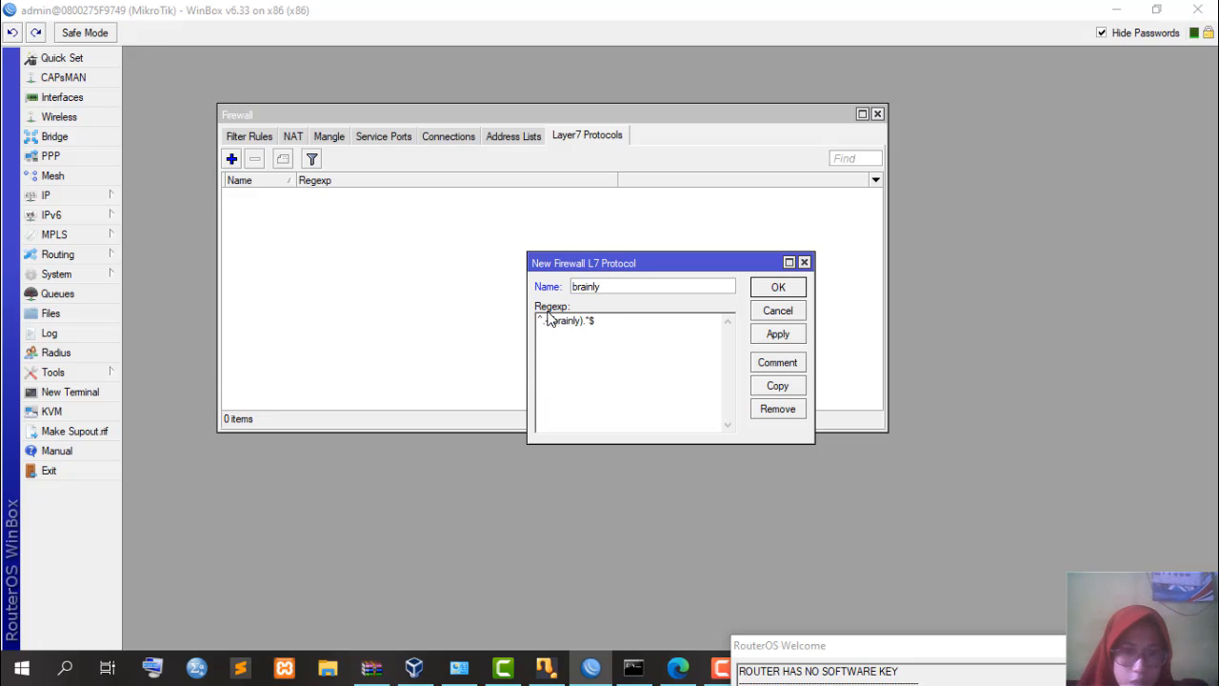
pyautogui.click(791, 339)
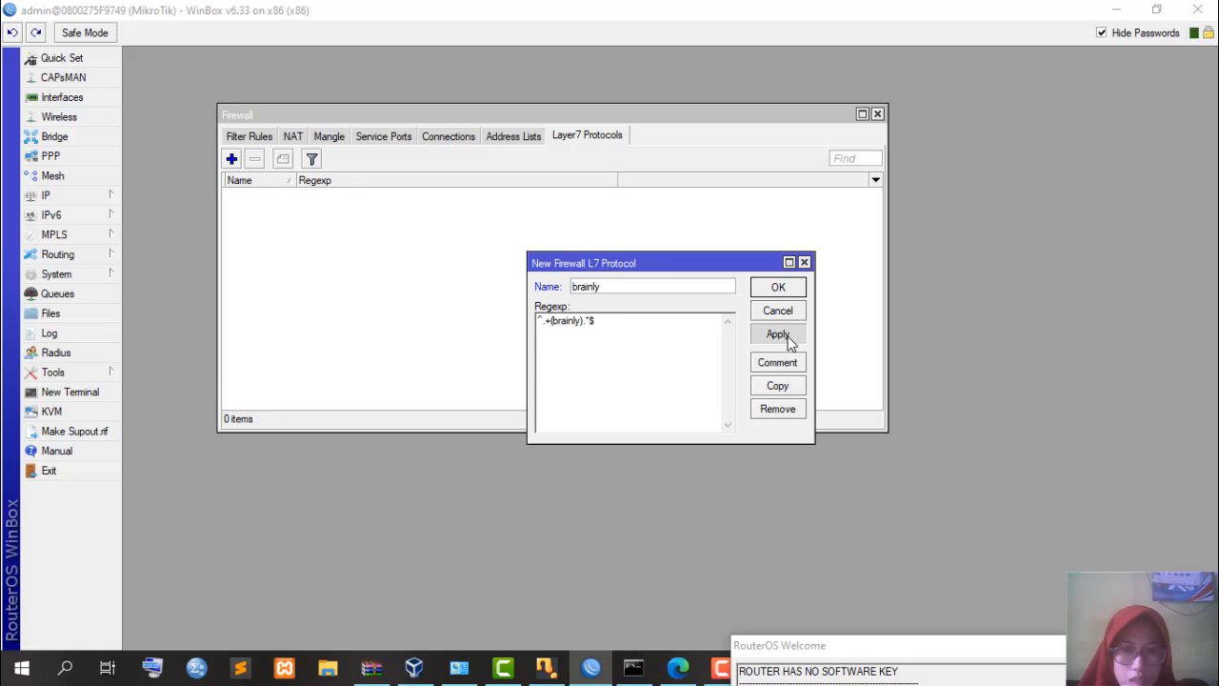
pyautogui.click(779, 288)
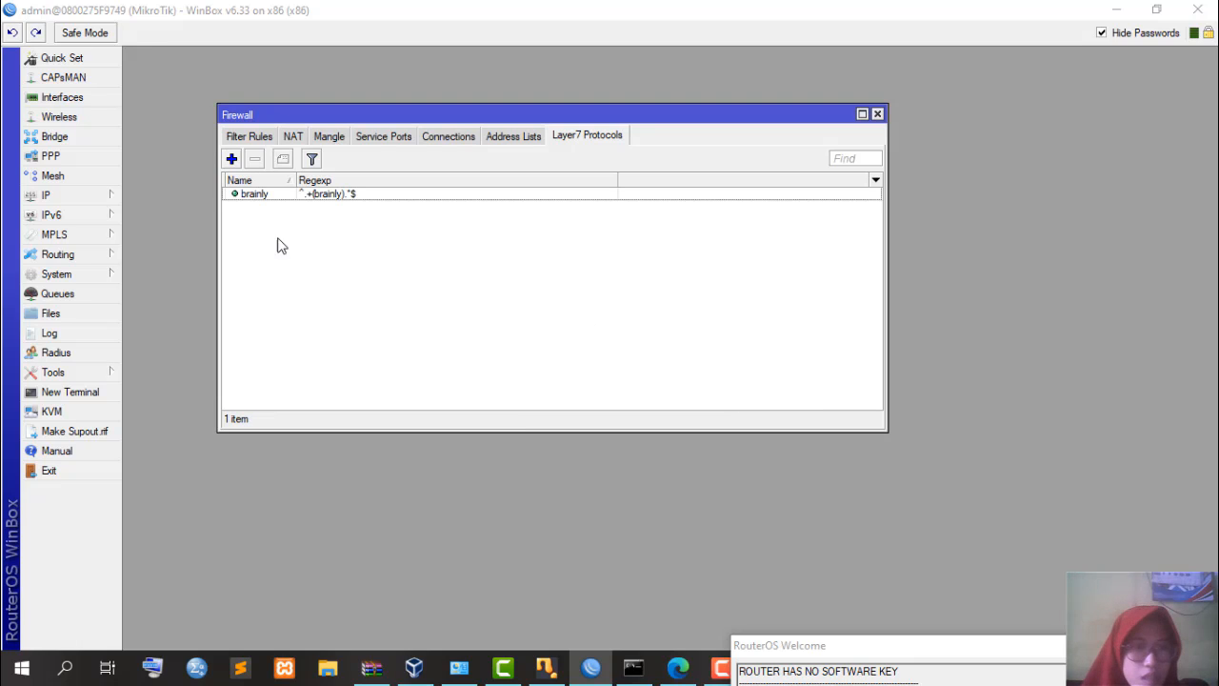
# - Start a firewall filter rule with chain forward, source address 192.168.102.0/24, protocol 6 (tcp) and Layer7 protocol brainly
pyautogui.click(261, 140)
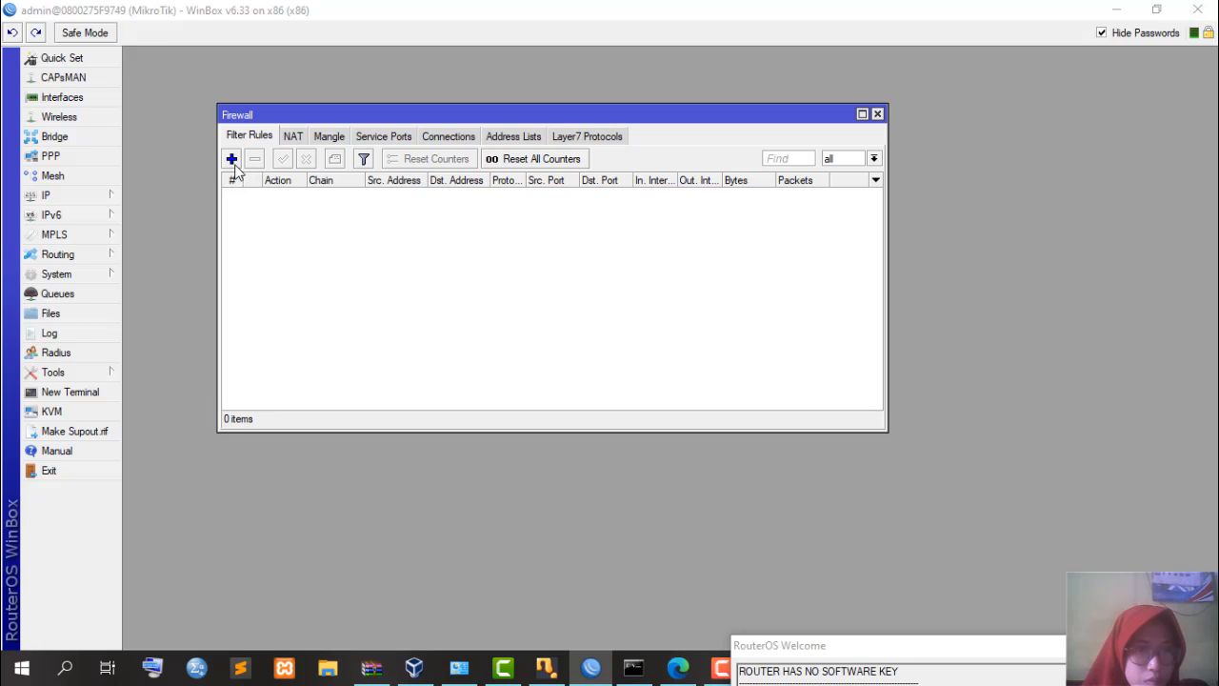
pyautogui.click(232, 160)
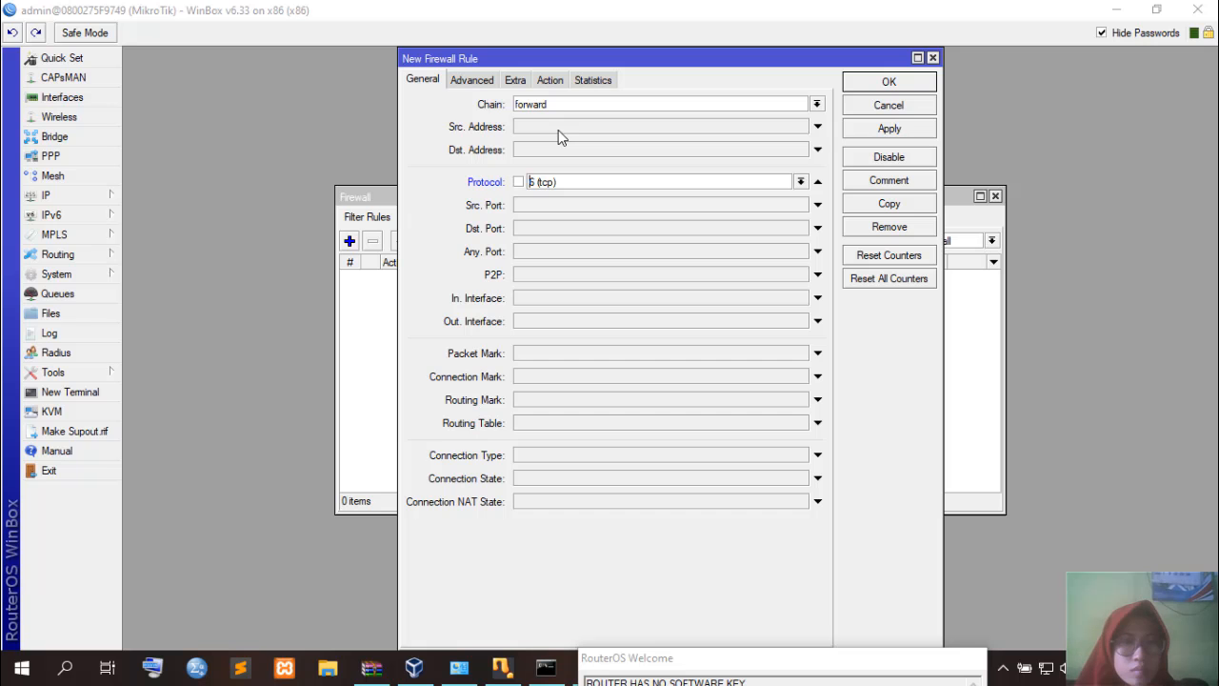
pyautogui.click(558, 130)
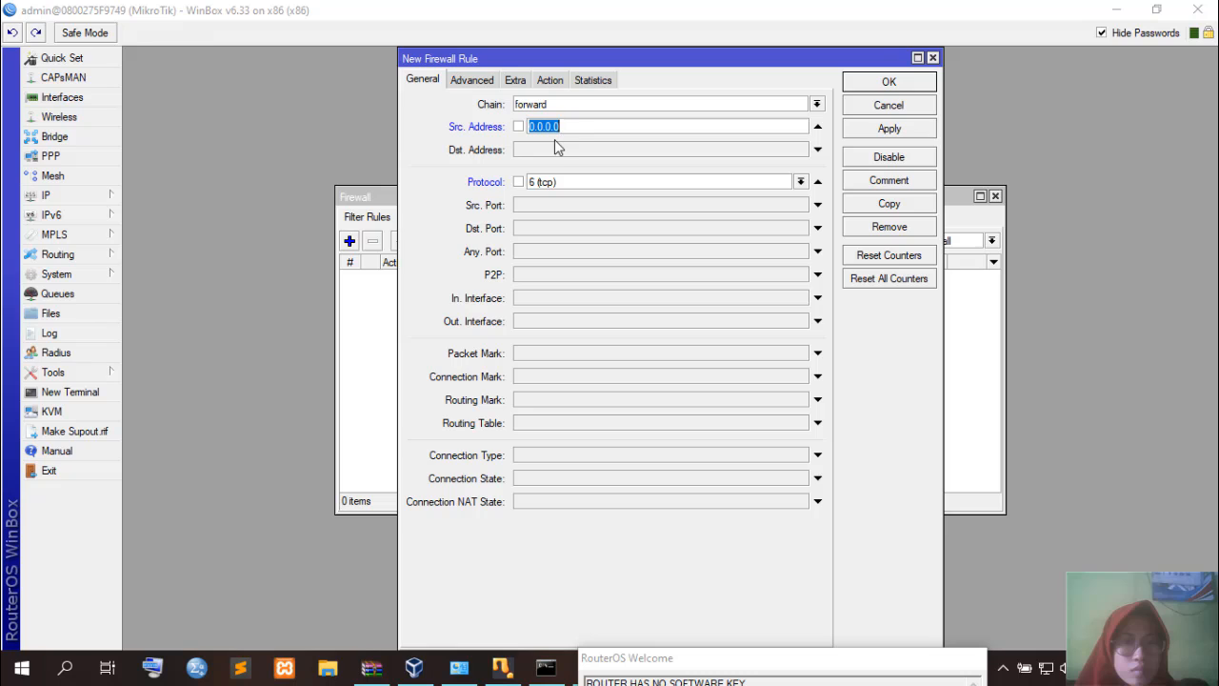
pyautogui.write('192.168.102.')
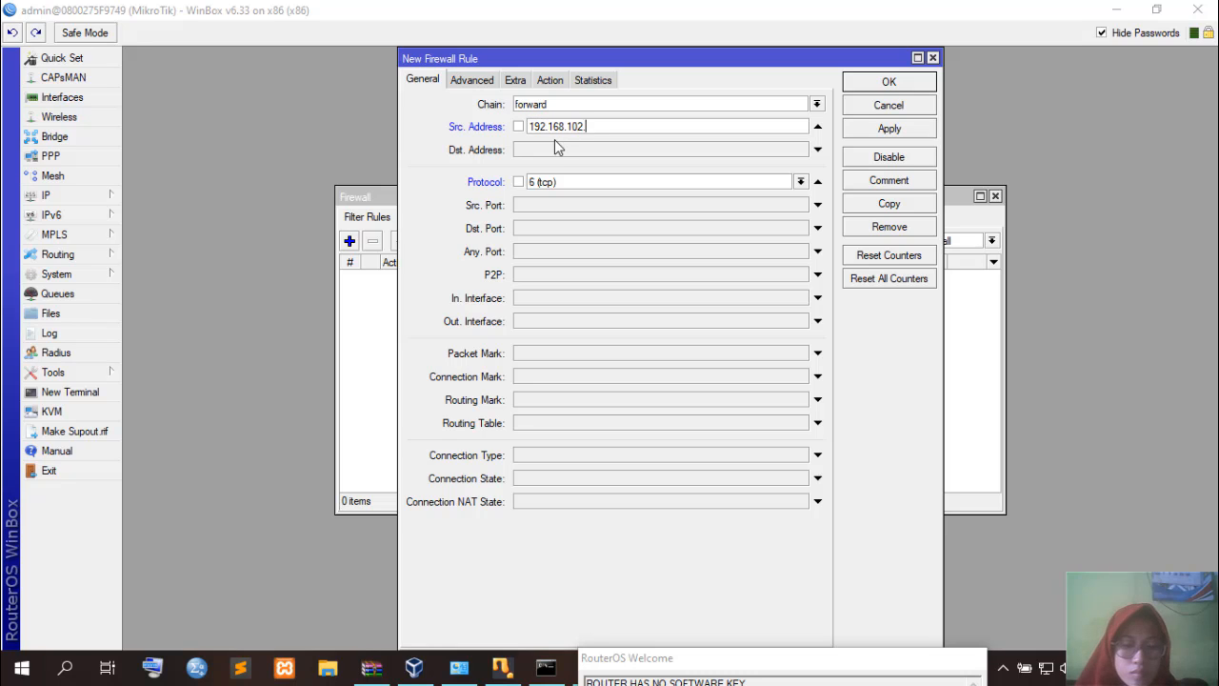
pyautogui.write('0/24')
pyautogui.click(471, 81)
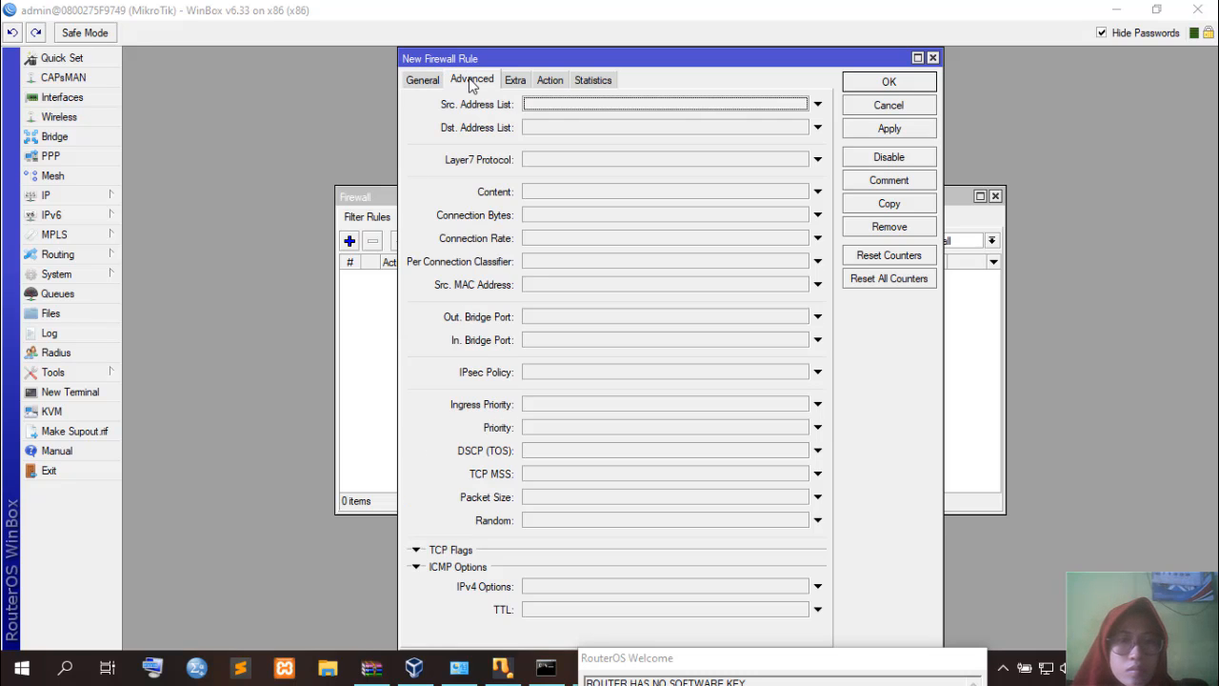
pyautogui.click(553, 160)
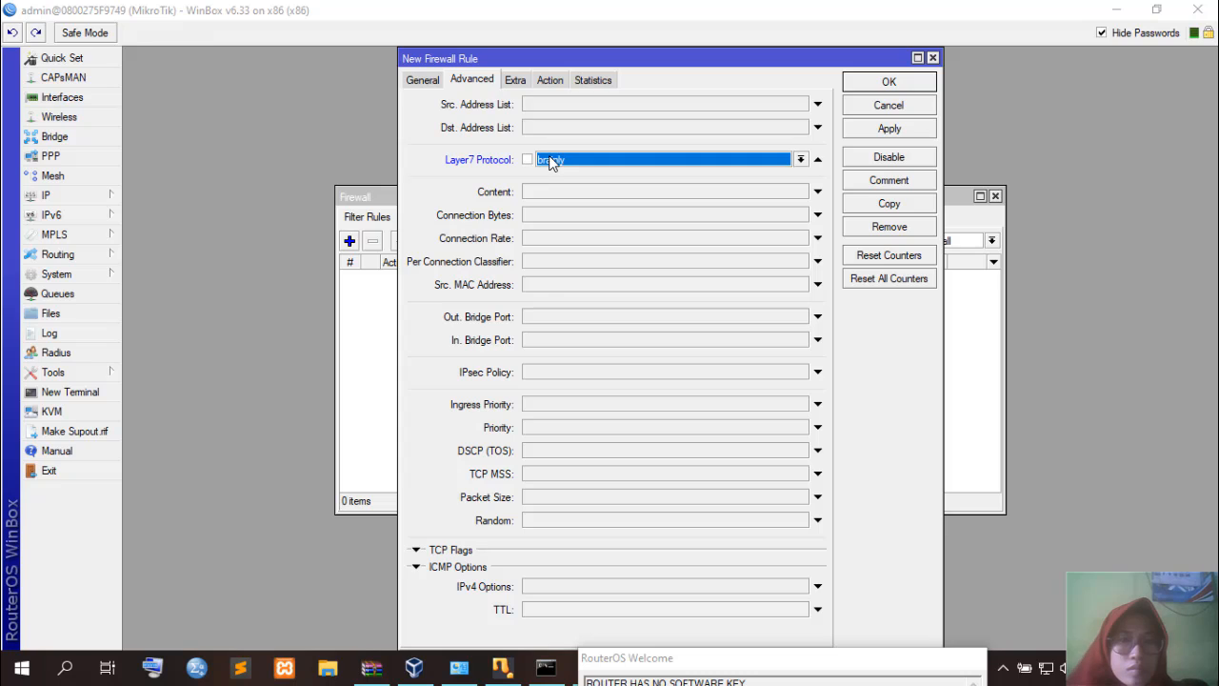
# - Set the new filter rule's action to drop, review its general settings and save the rule
pyautogui.click(436, 81)
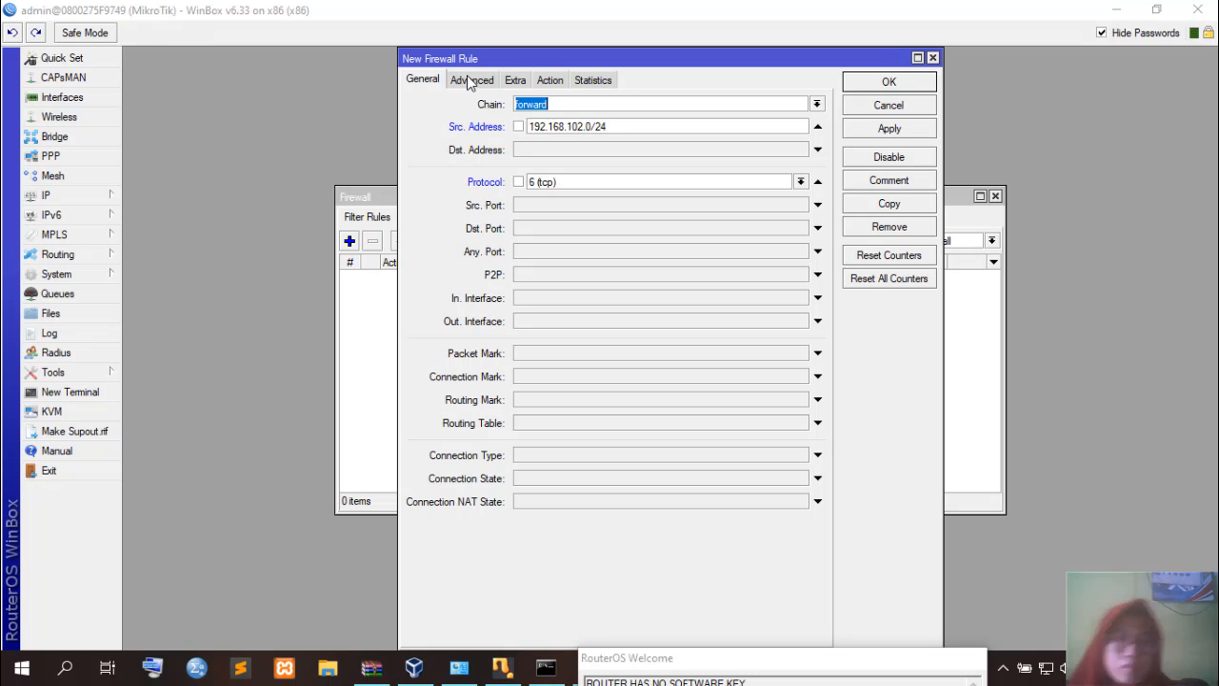
pyautogui.click(551, 81)
pyautogui.click(548, 104)
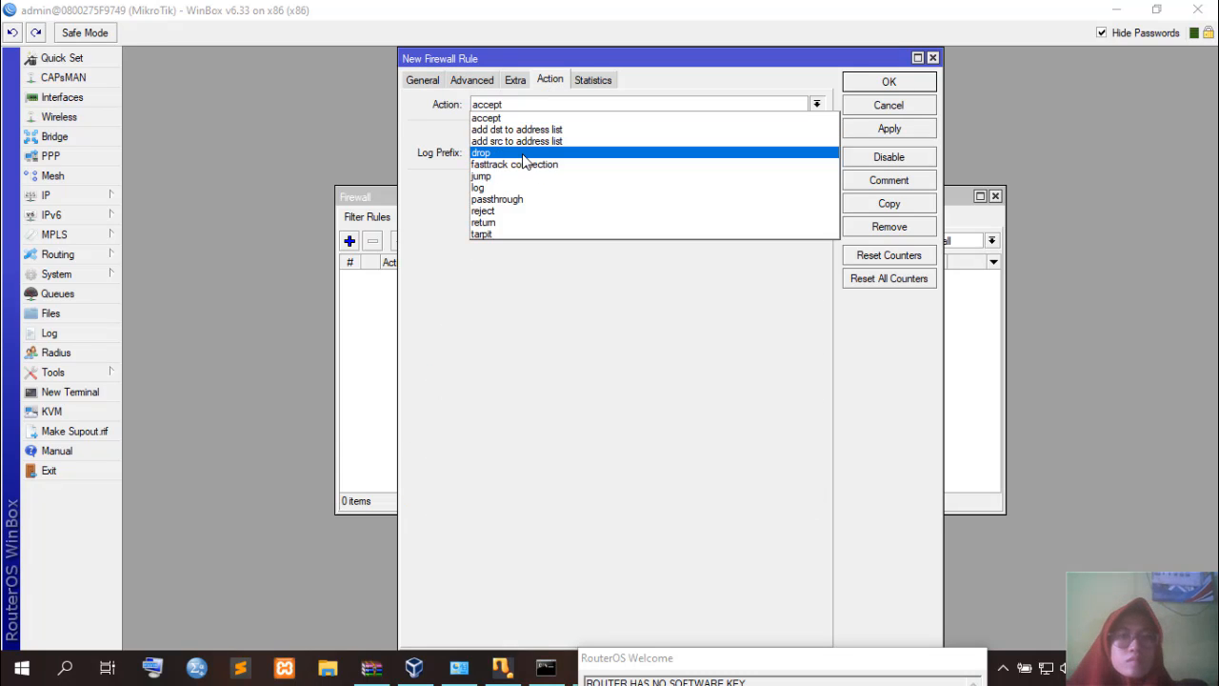
pyautogui.click(524, 154)
pyautogui.click(592, 81)
pyautogui.click(516, 80)
pyautogui.click(423, 80)
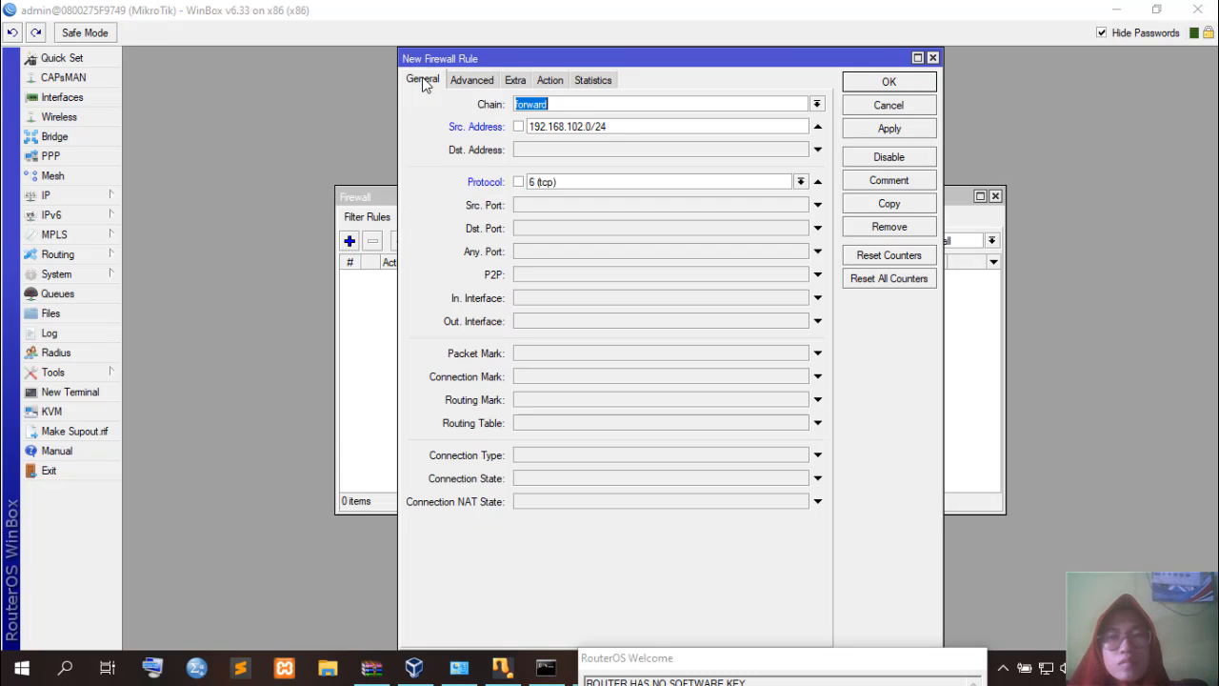
pyautogui.click(888, 129)
pyautogui.click(889, 107)
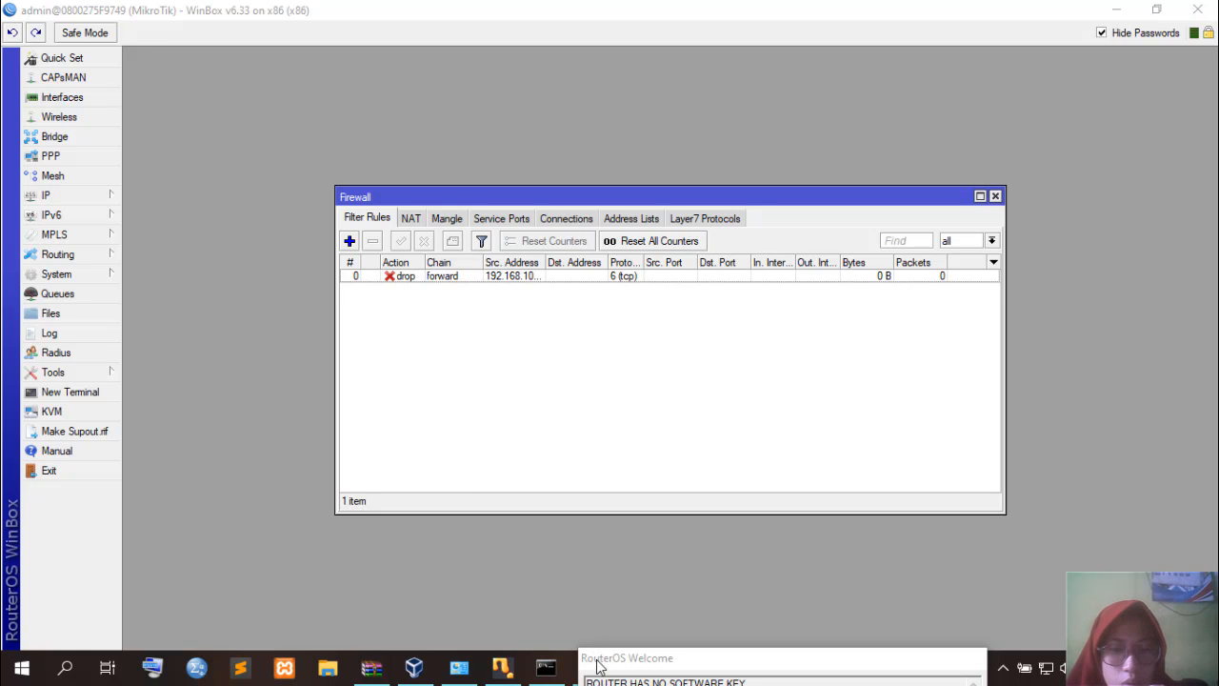
# - Move the RouterOS Welcome window aside and reopen the Brainly.co.id search result in Microsoft Edge to test the block
pyautogui.moveTo(598, 657); pyautogui.dragTo(787, 648)
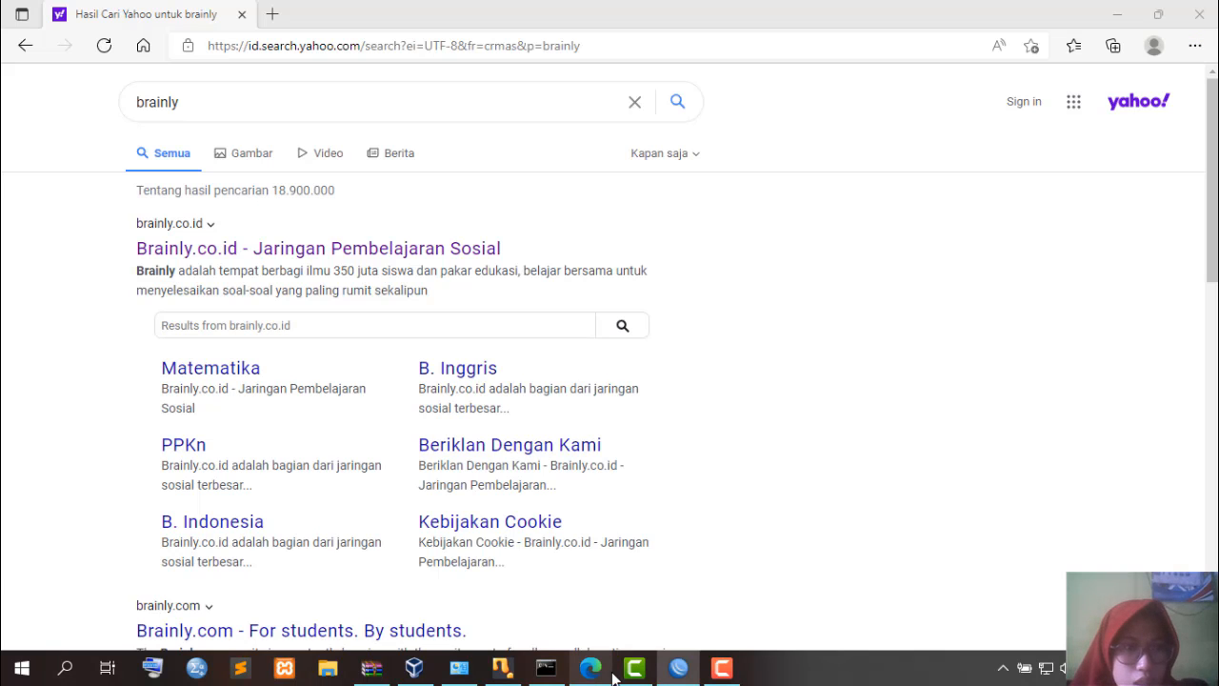
pyautogui.click(592, 669)
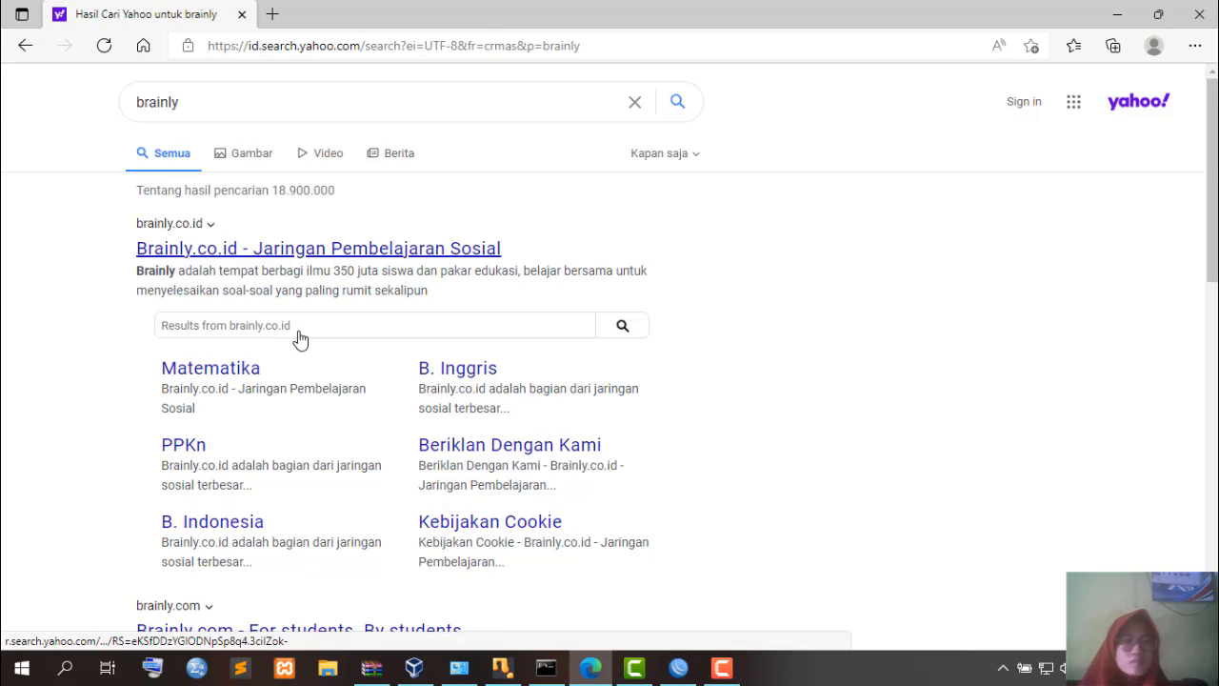
pyautogui.click(365, 244)
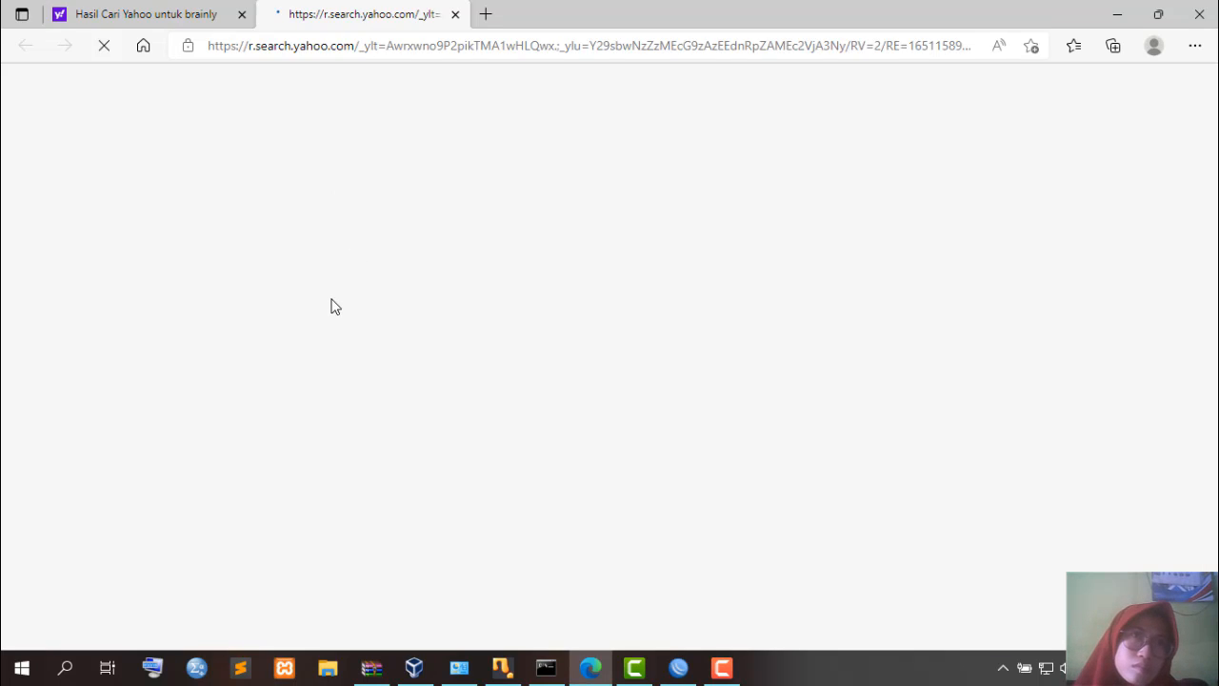